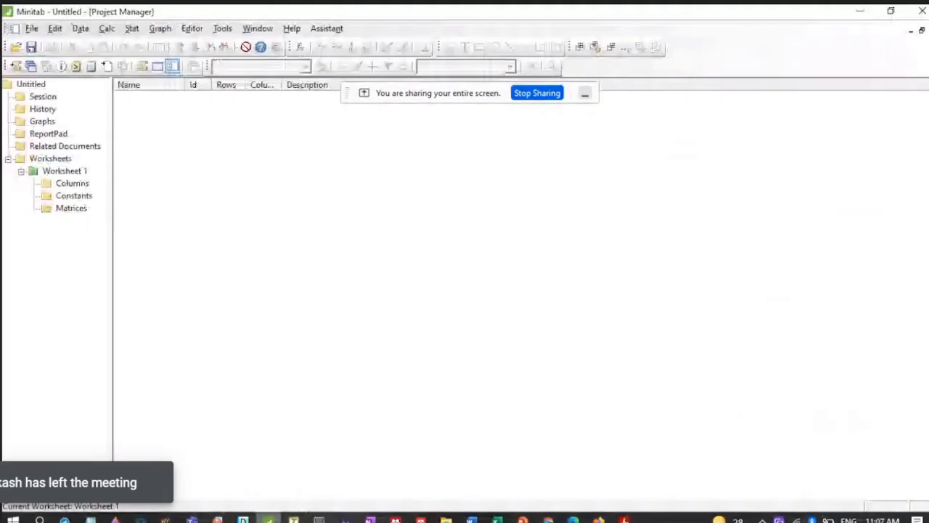
- Open the Minitab StatGuide, move the screen-sharing notice out of the way and maximize the guide window
left_click(268, 518)
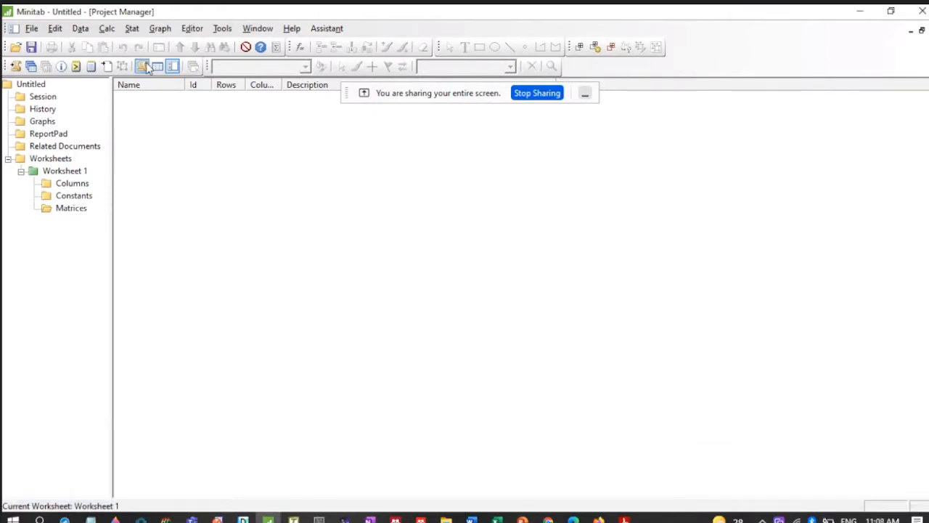
left_click(32, 29)
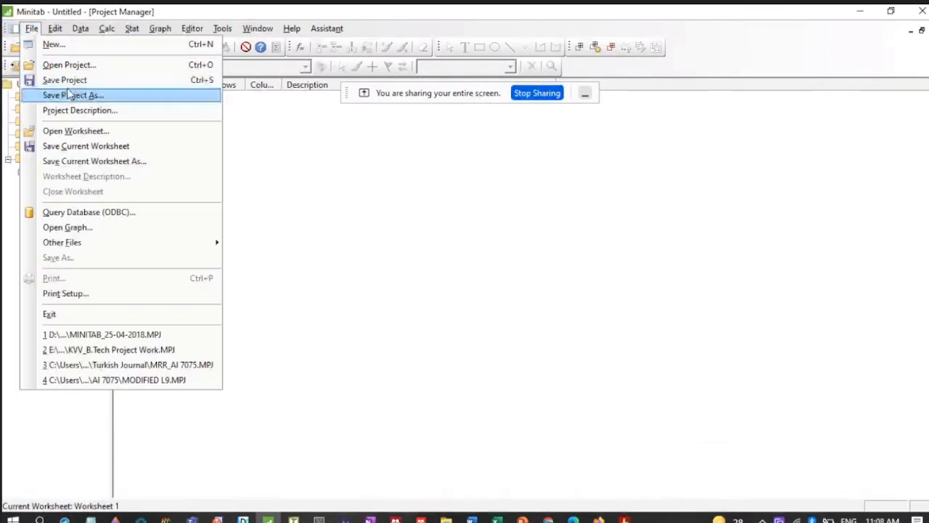
mouse_move(294, 33)
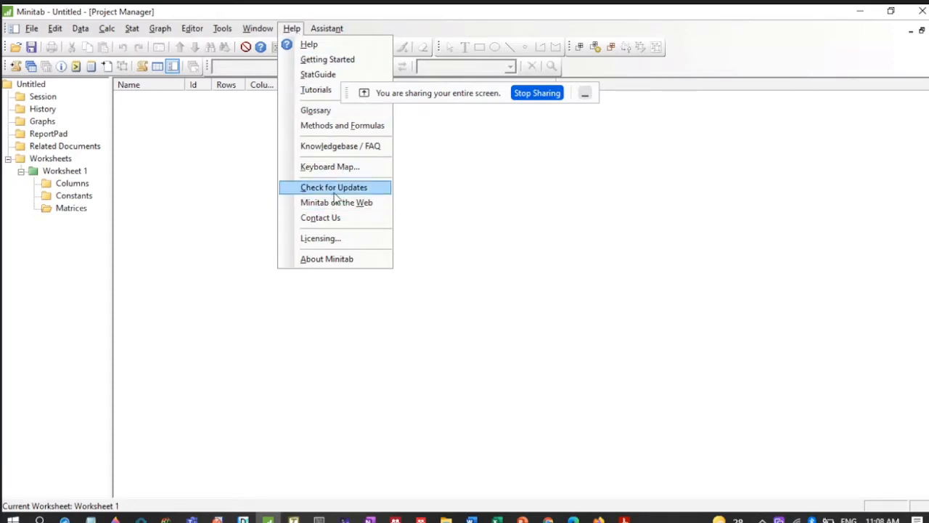
left_click(334, 77)
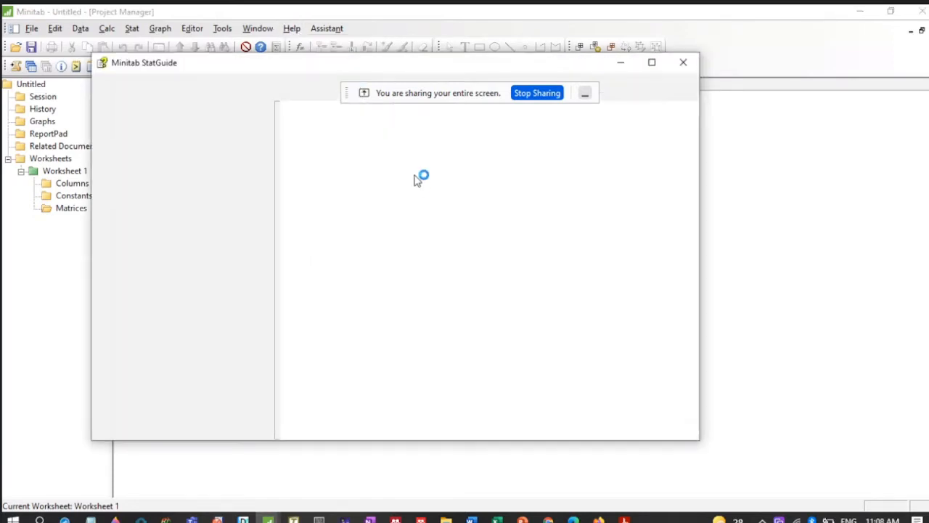
left_click_drag(405, 87, 709, 25)
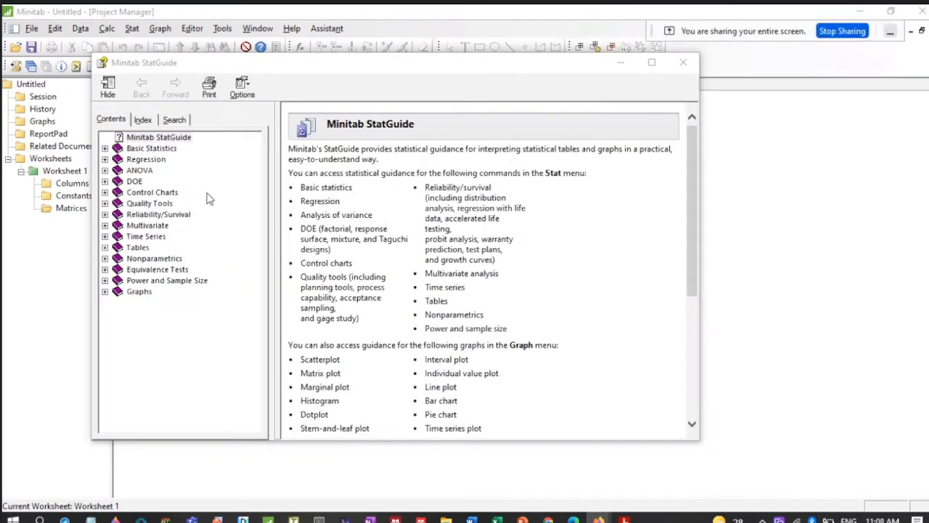
double_click(460, 64)
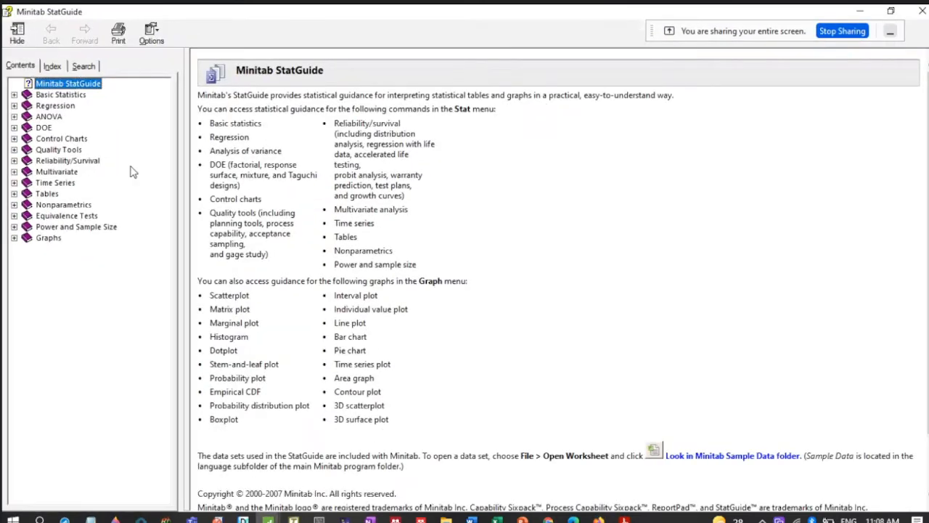
- View the Summary topic of Analyze Response Surface Design under DOE in the StatGuide, and minimize the guide
left_click(44, 128)
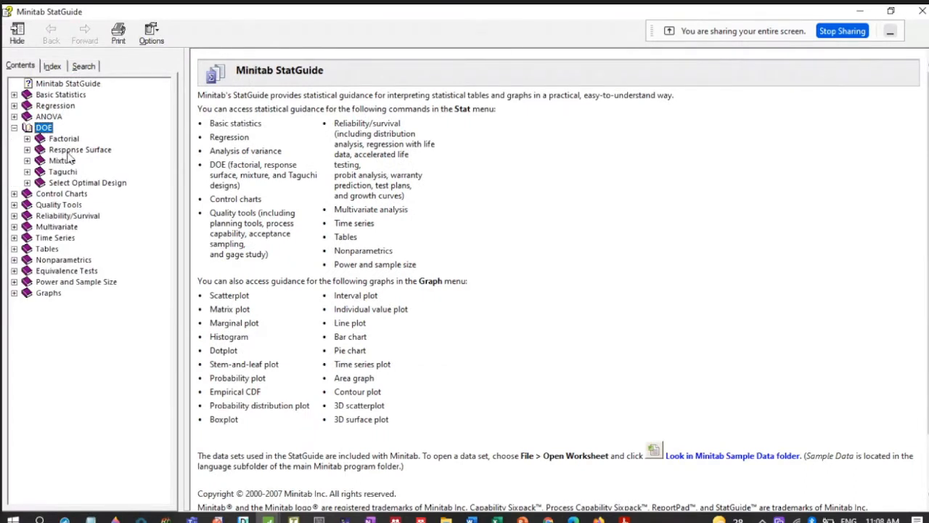
left_click(71, 151)
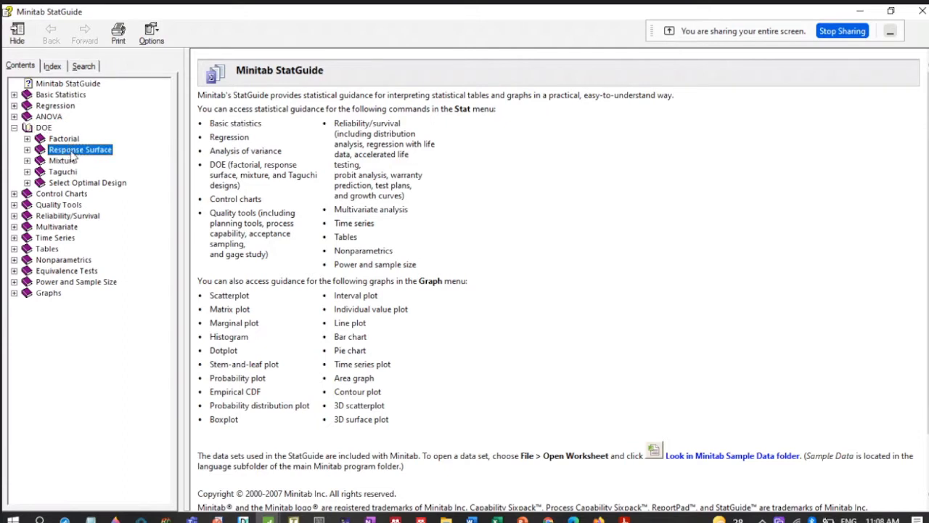
left_click(73, 151)
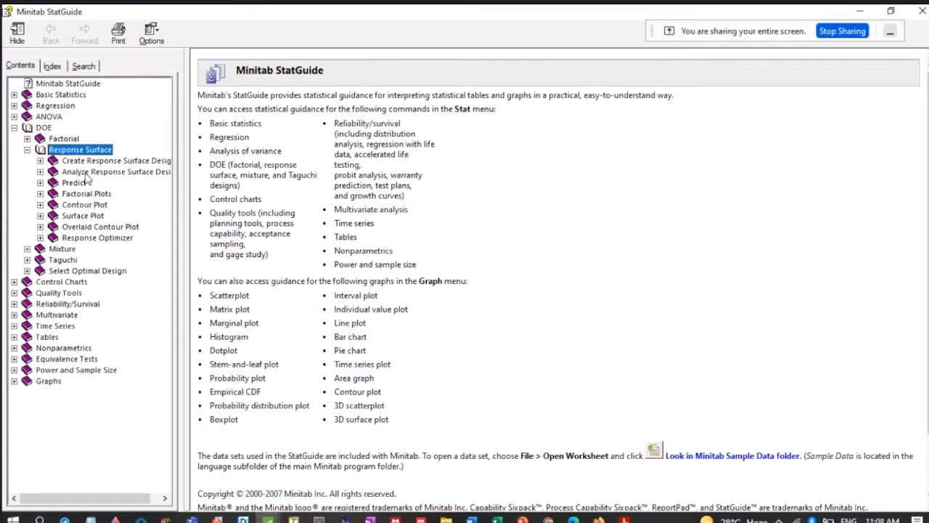
left_click(86, 174)
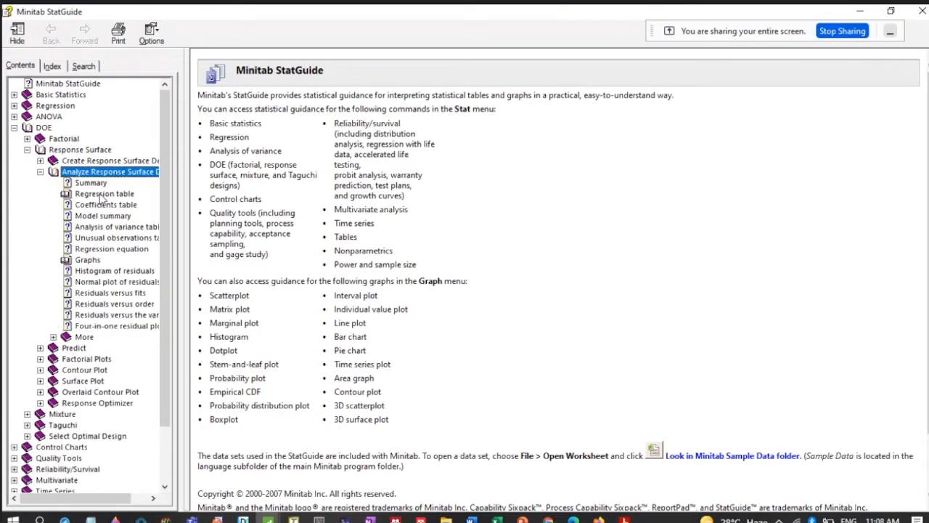
left_click(91, 184)
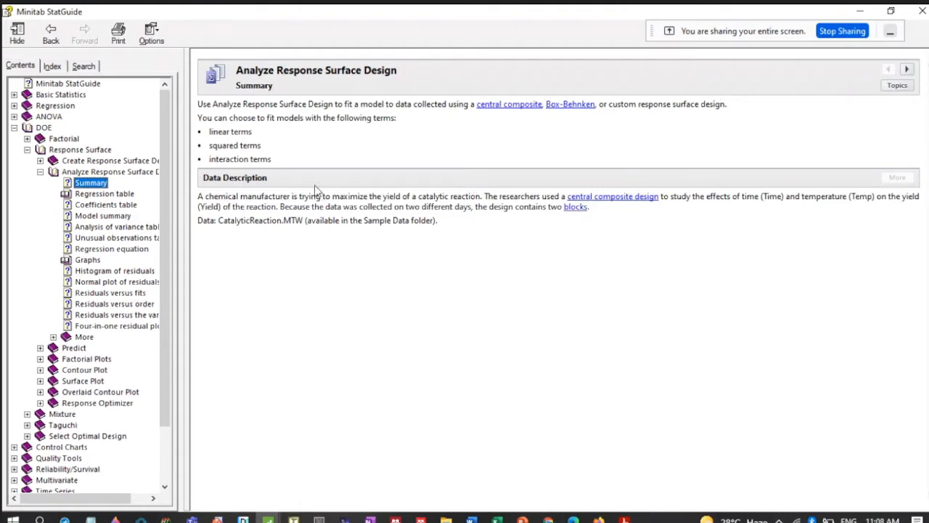
left_click(859, 11)
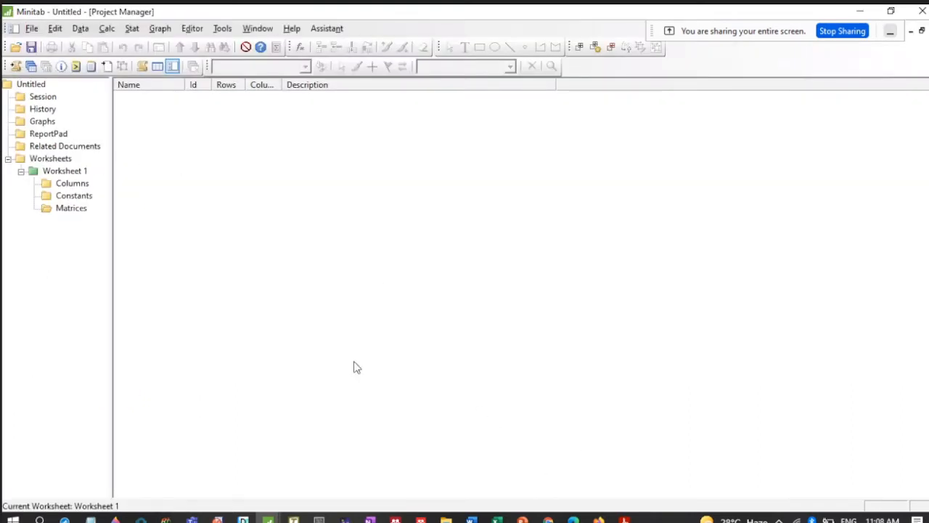
- Start opening a worksheet, browse the available locations and files, and go to the Minitab Sample Data folder
left_click(33, 33)
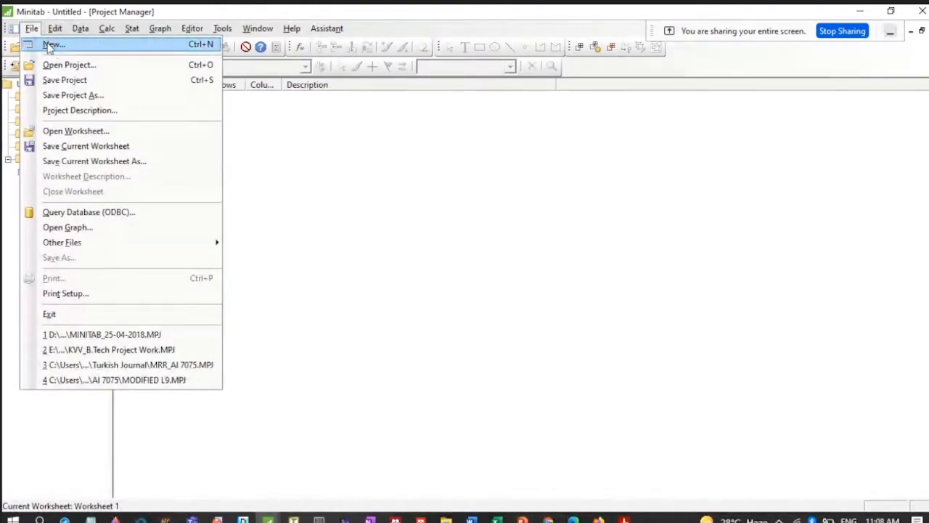
left_click(81, 131)
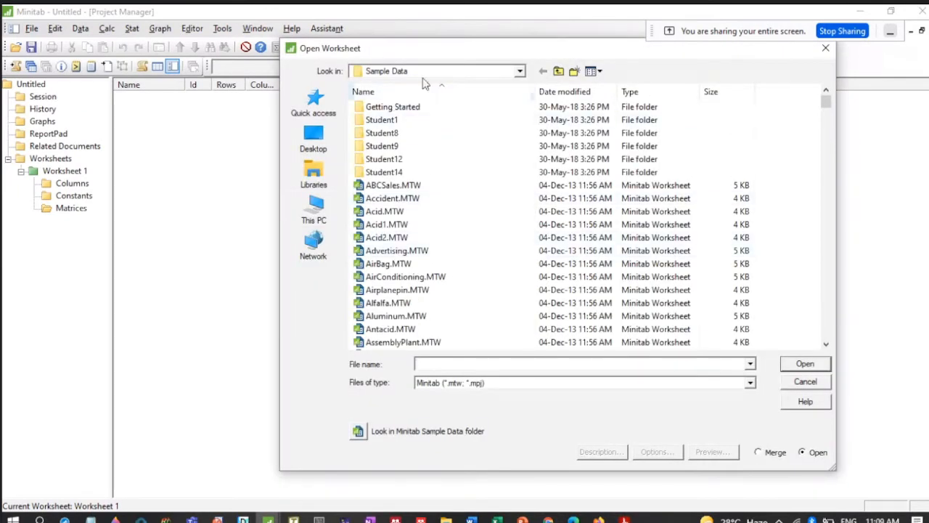
left_click(519, 72)
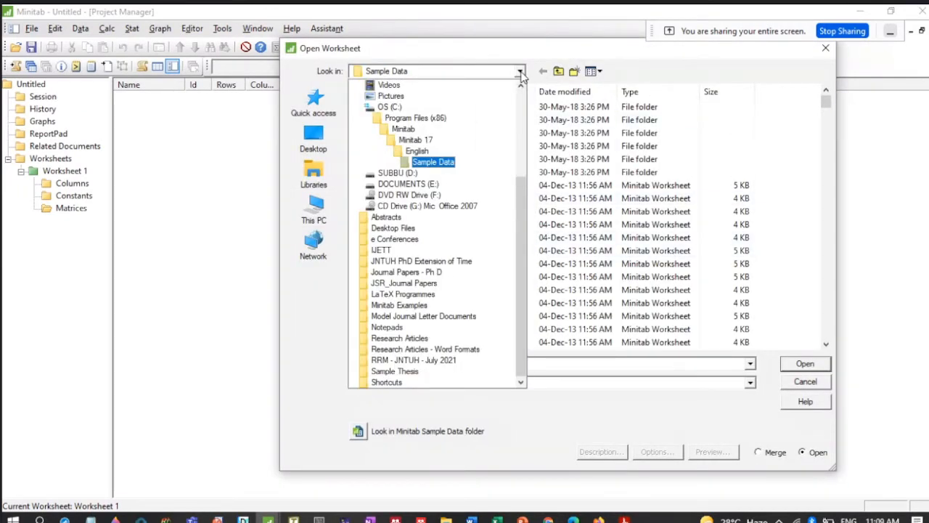
left_click(522, 74)
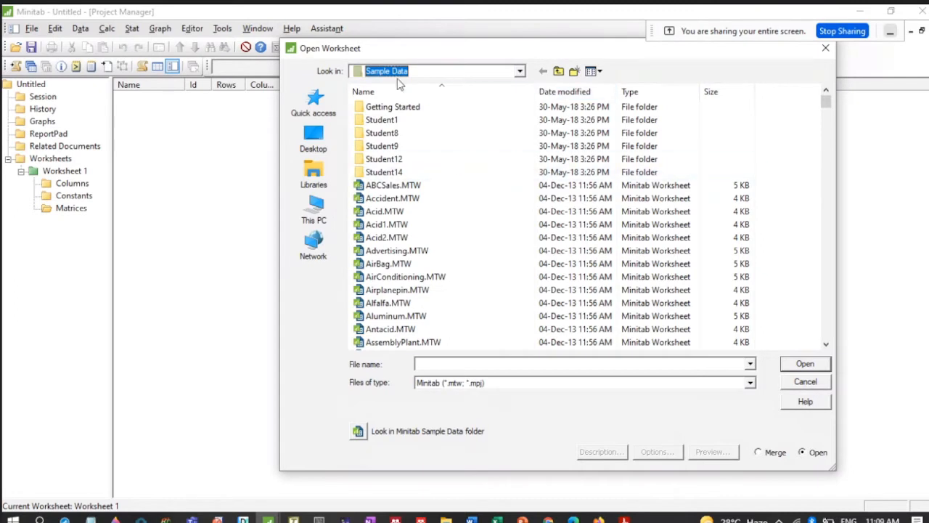
left_click(520, 71)
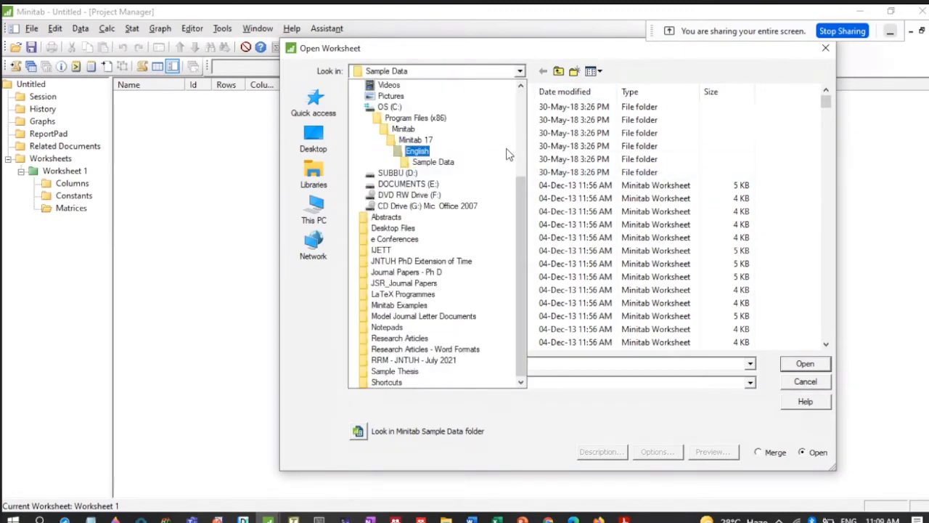
left_click(596, 44)
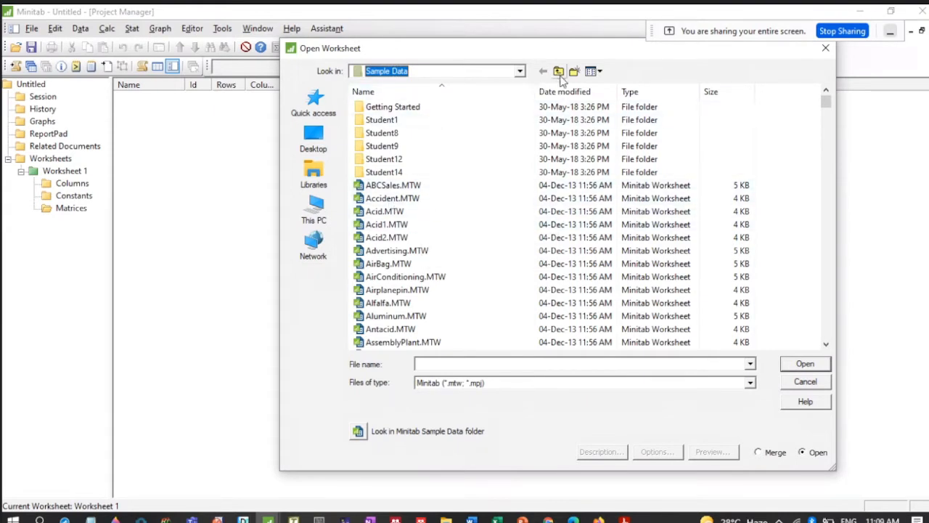
scroll(488, 223, "down", 2)
scroll(489, 223, "up", 2)
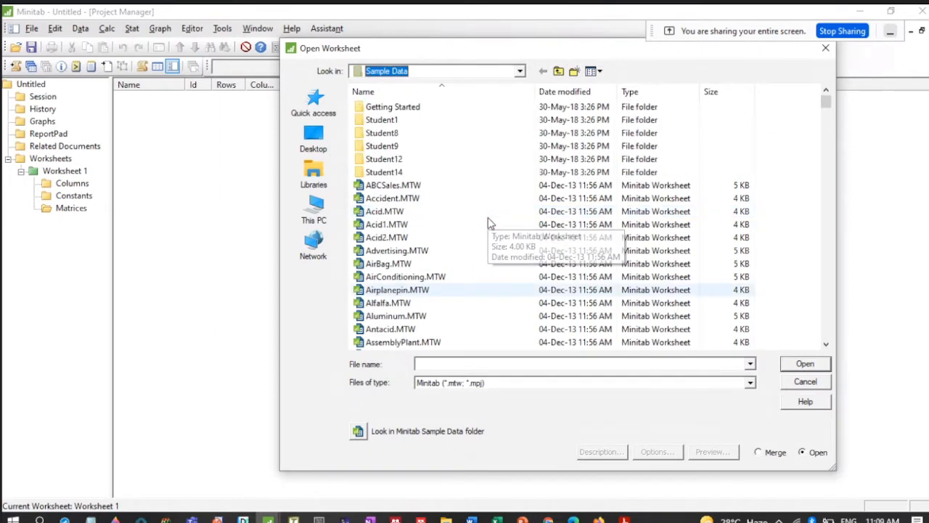
scroll(462, 209, "down", 1)
scroll(462, 214, "down", 6)
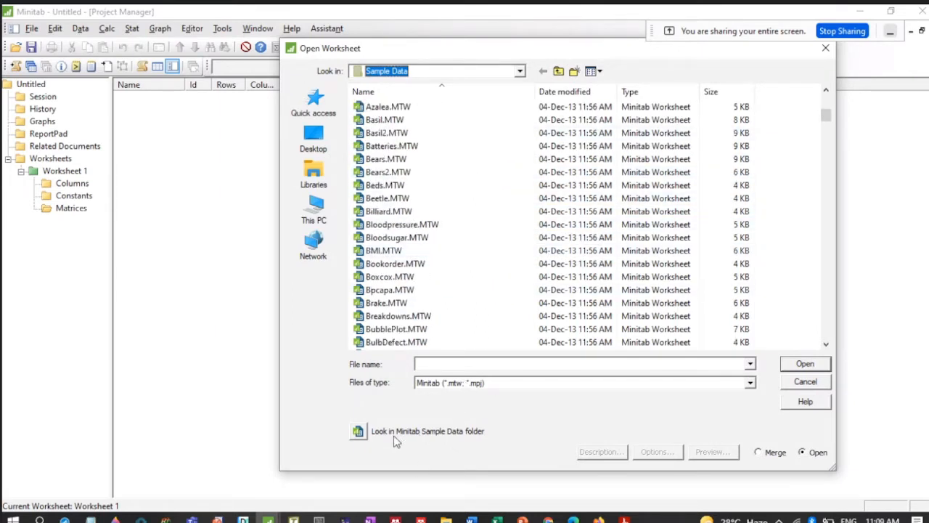
left_click(359, 432)
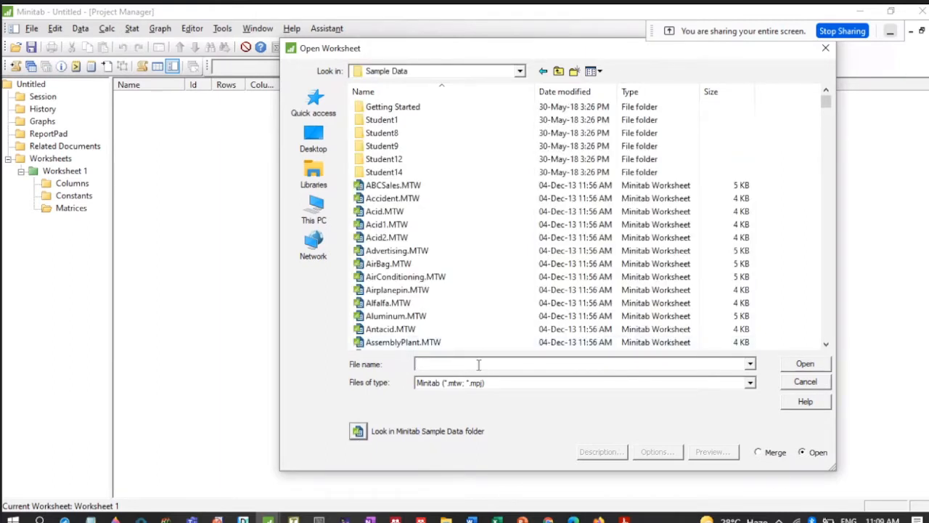
- Open the CatalyticReaction.MTW sample worksheet, accept adding its copy to the current project, and stop sharing the screen
type("Cat")
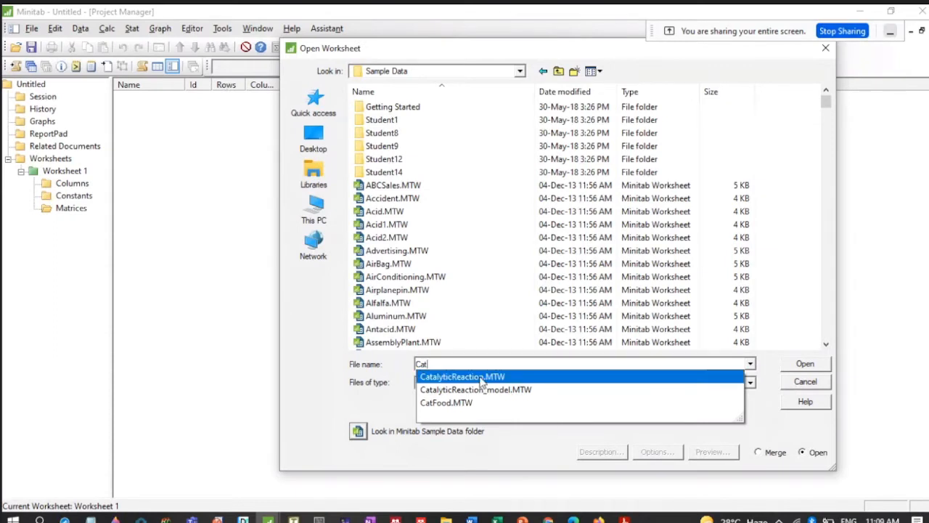
left_click(481, 378)
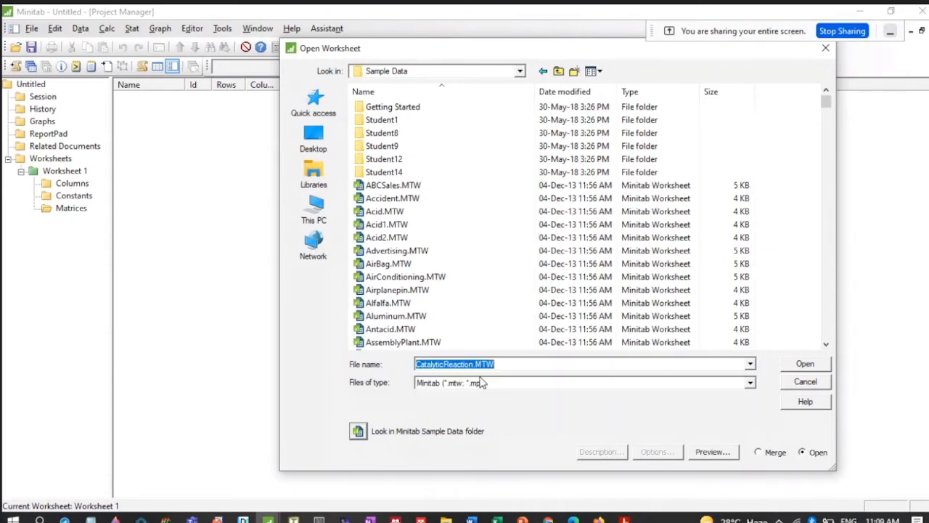
left_click(805, 365)
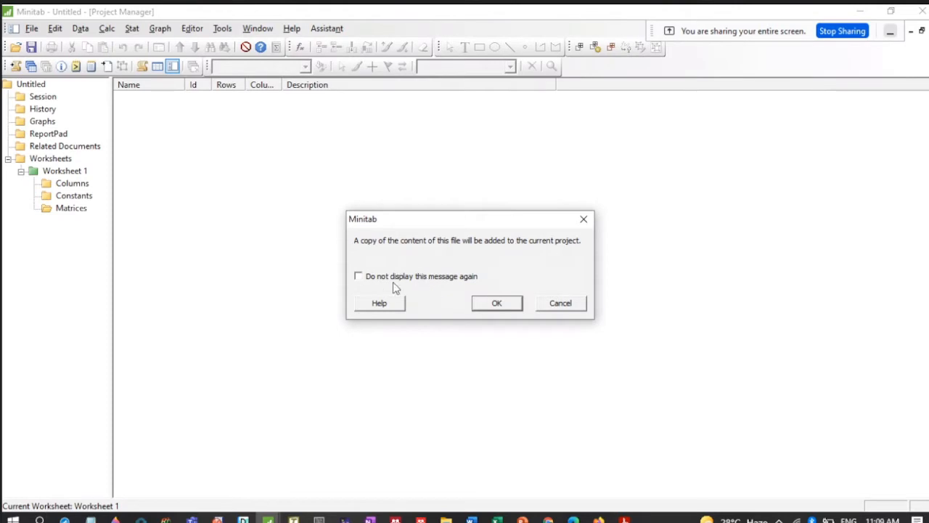
left_click(412, 280)
left_click(498, 304)
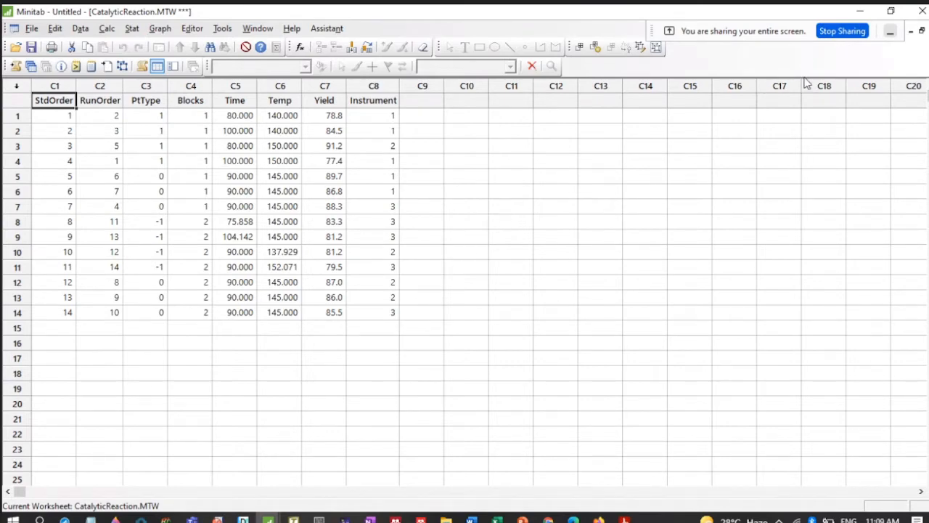
left_click(846, 34)
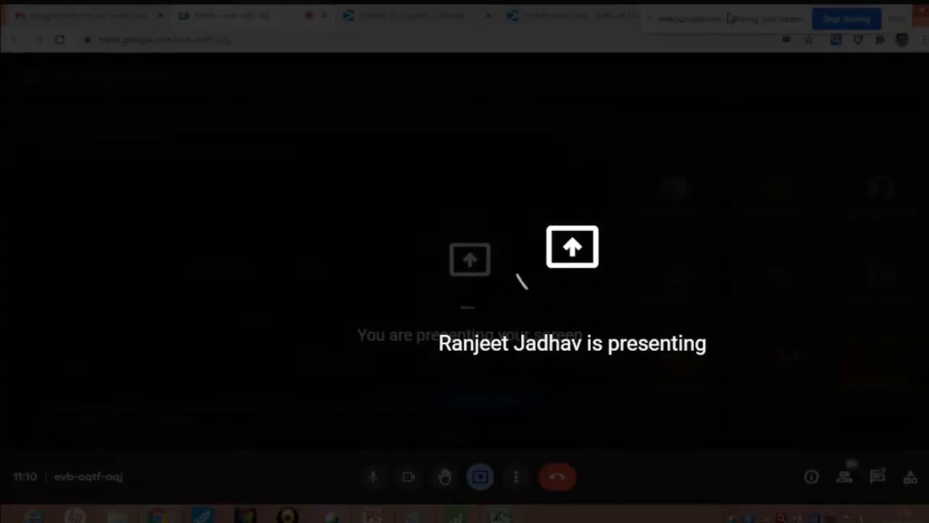
- Switch to the Minitab project DOE_Blocking_ex_23.MPJ and close it without saving changes
mouse_move(499, 515)
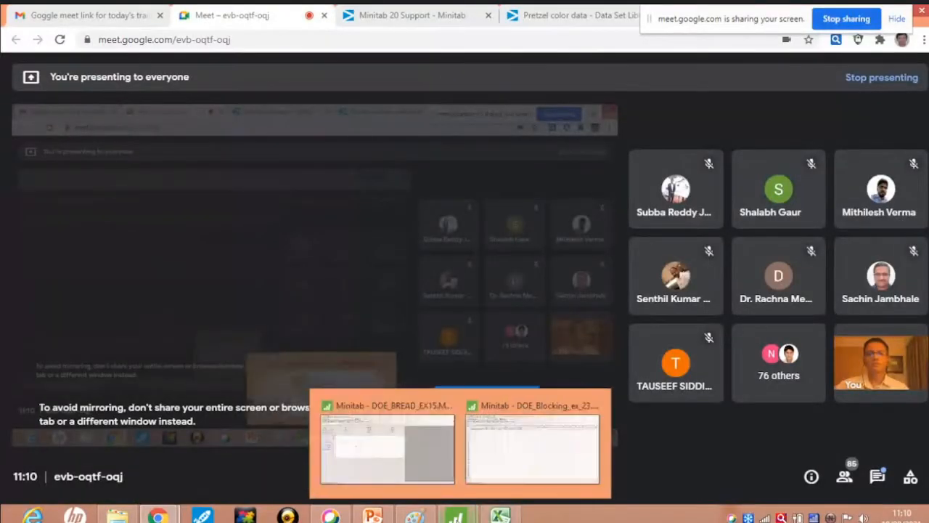
mouse_move(455, 515)
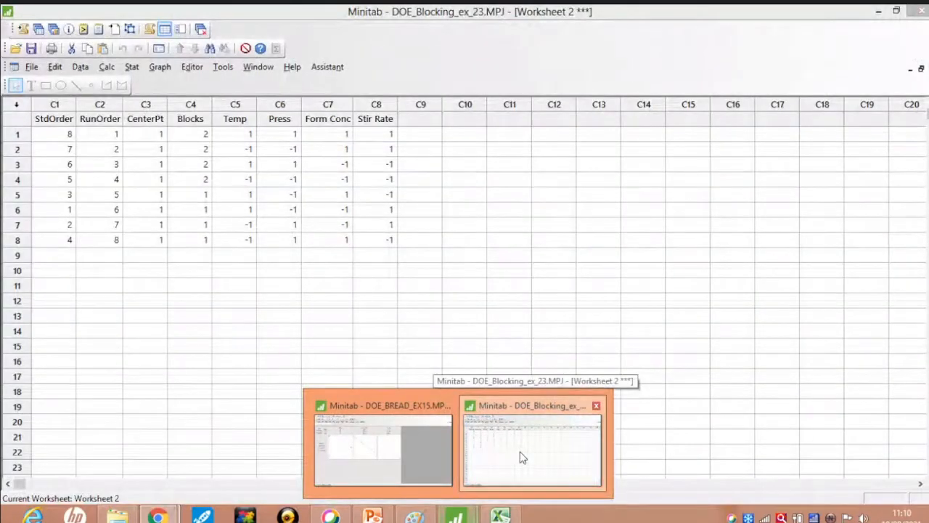
left_click(522, 455)
left_click(923, 9)
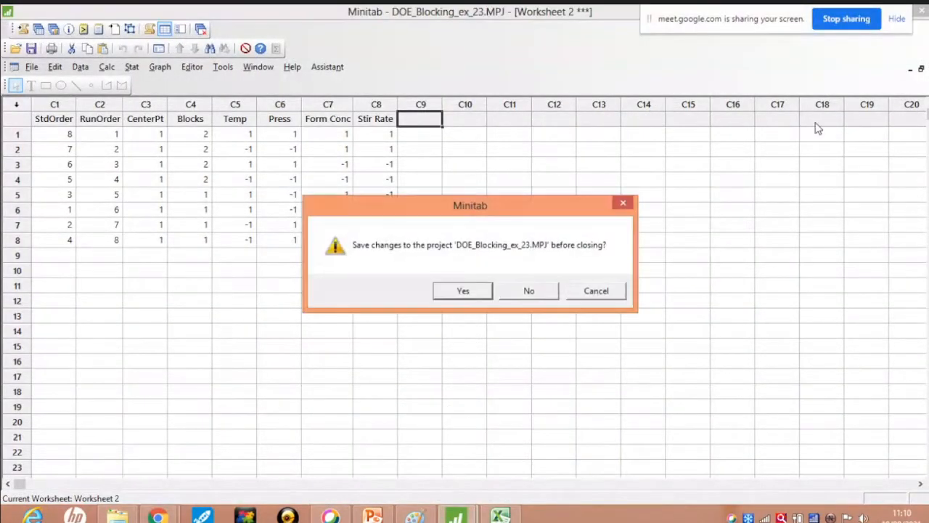
left_click(553, 288)
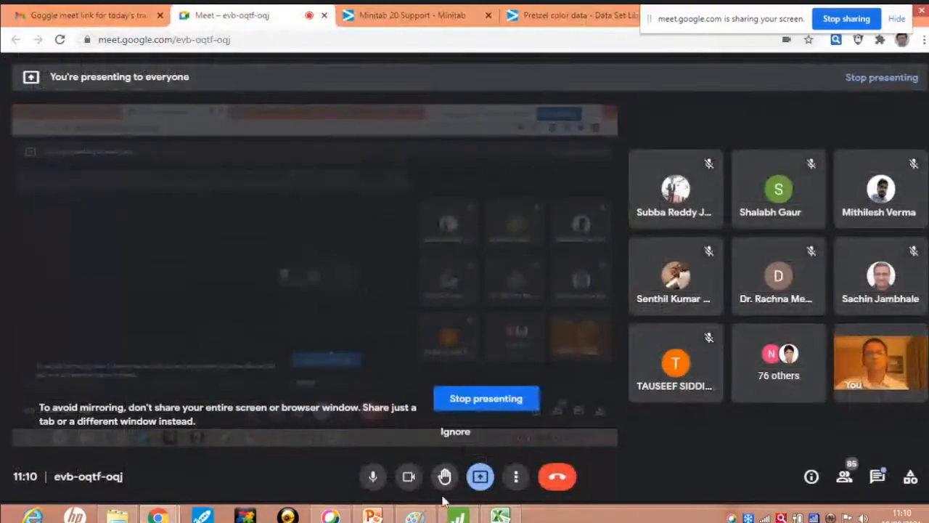
- Switch to the Minitab project DOE_BREAD_EX15.MPJ and close it without saving changes
left_click(458, 517)
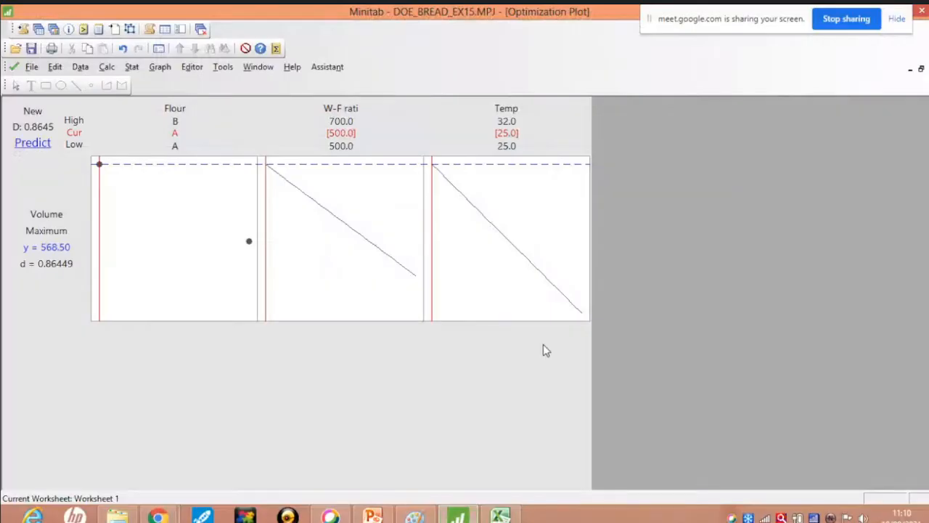
left_click(920, 10)
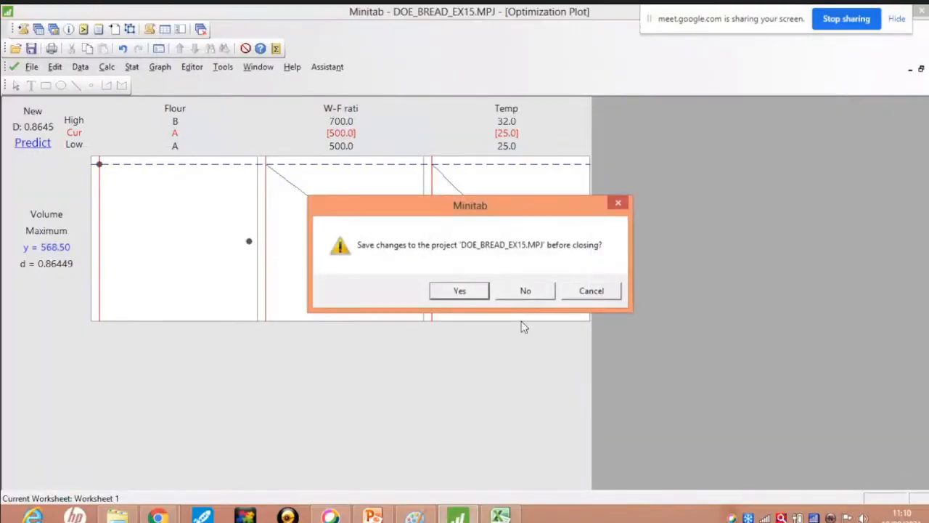
left_click(527, 291)
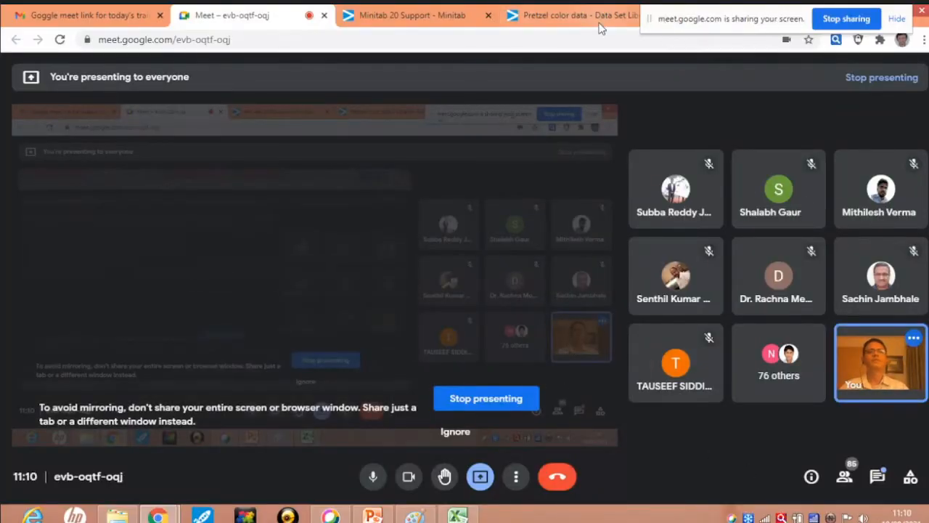
- Switch to the Pretzel color data page in the browser and close it
left_click(541, 16)
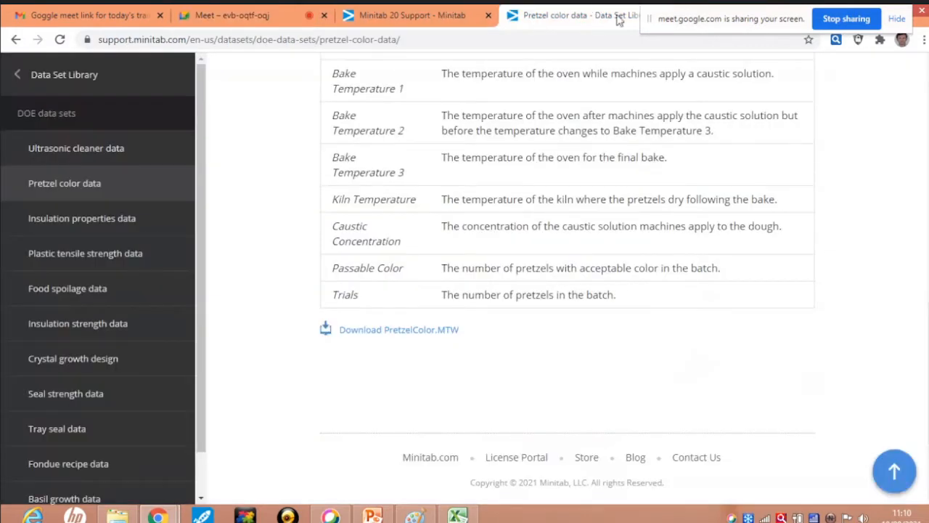
left_click_drag(722, 23, 780, 25)
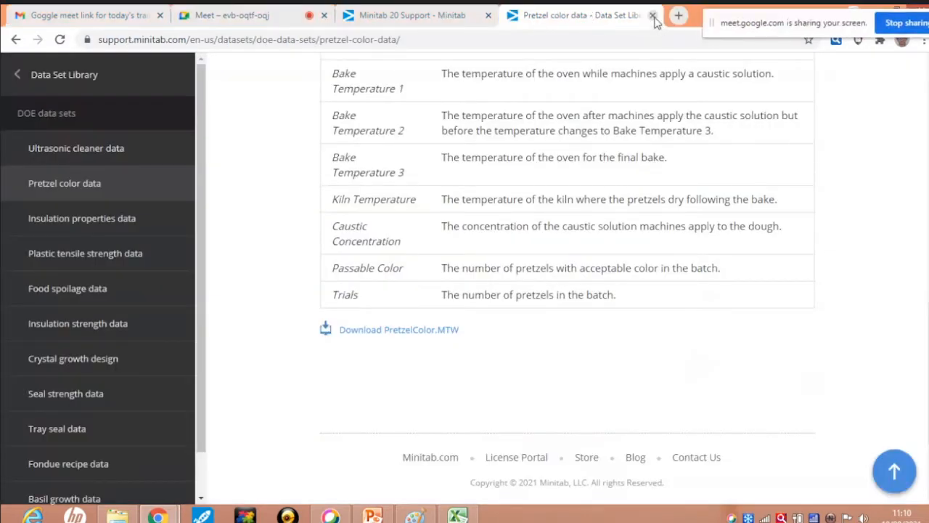
left_click(651, 16)
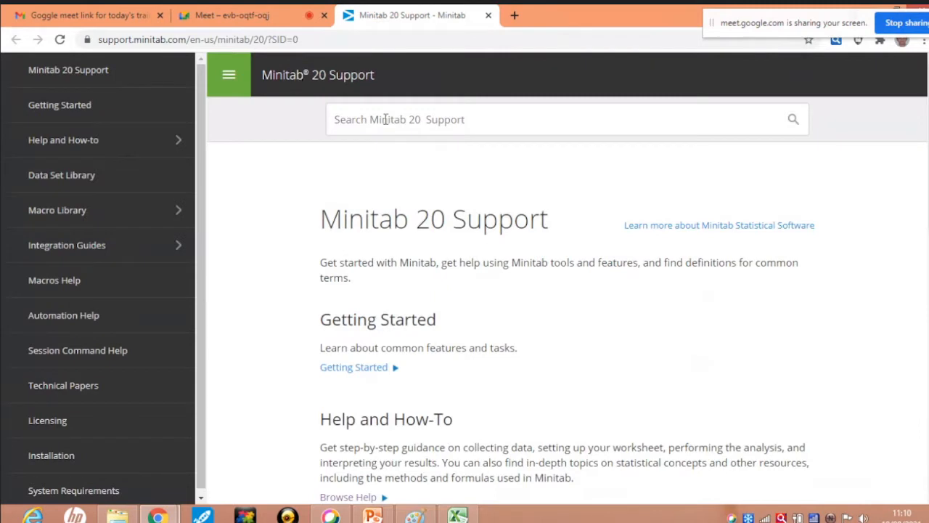
- Open the DOE data sets in Minitab's Data Set Library and browse from Insulation strength and Crystal growth to the Seal strength data page
left_click(54, 184)
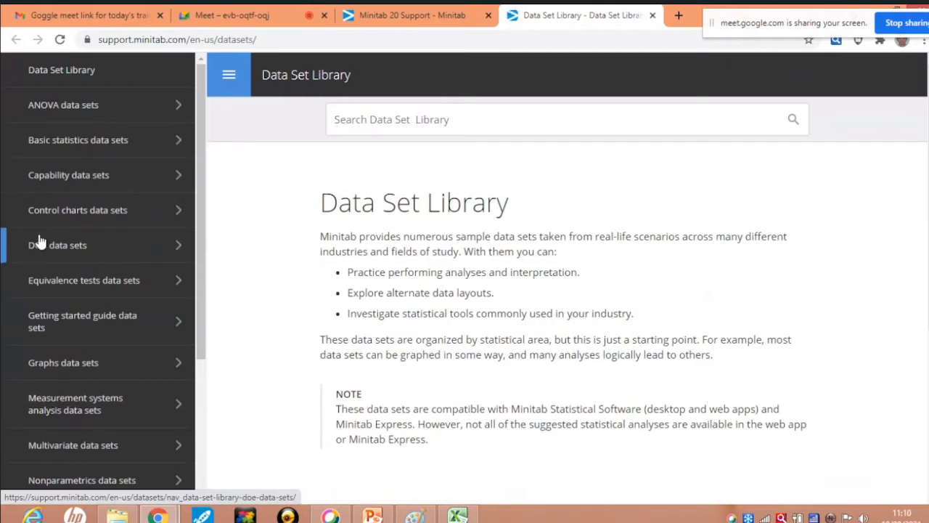
left_click(38, 244)
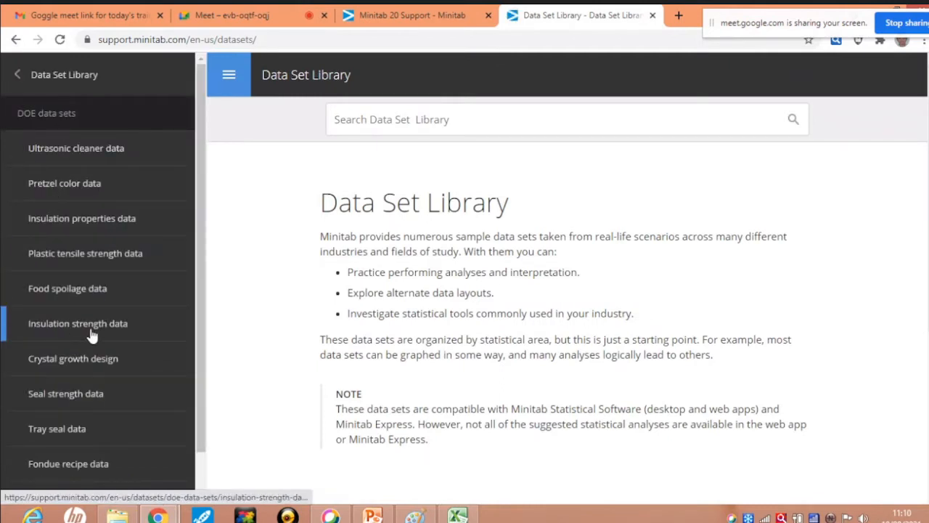
left_click(64, 327)
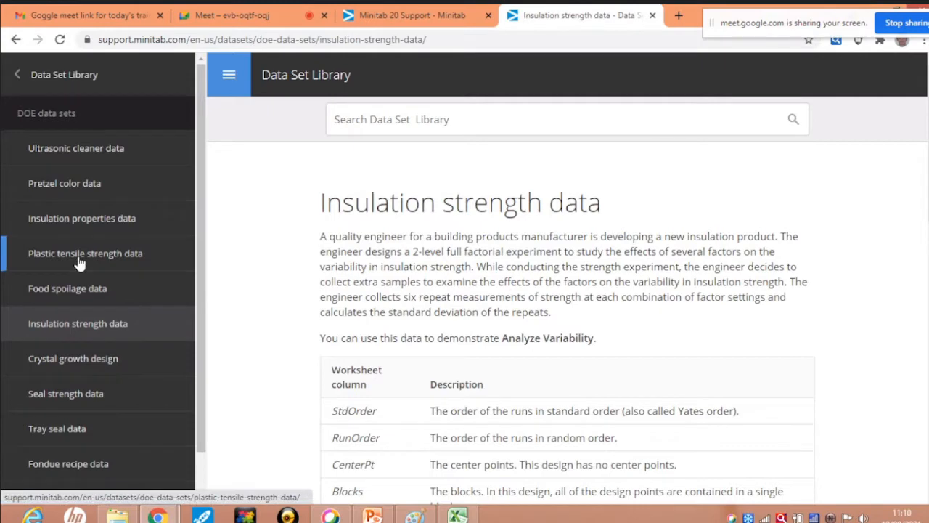
left_click(73, 358)
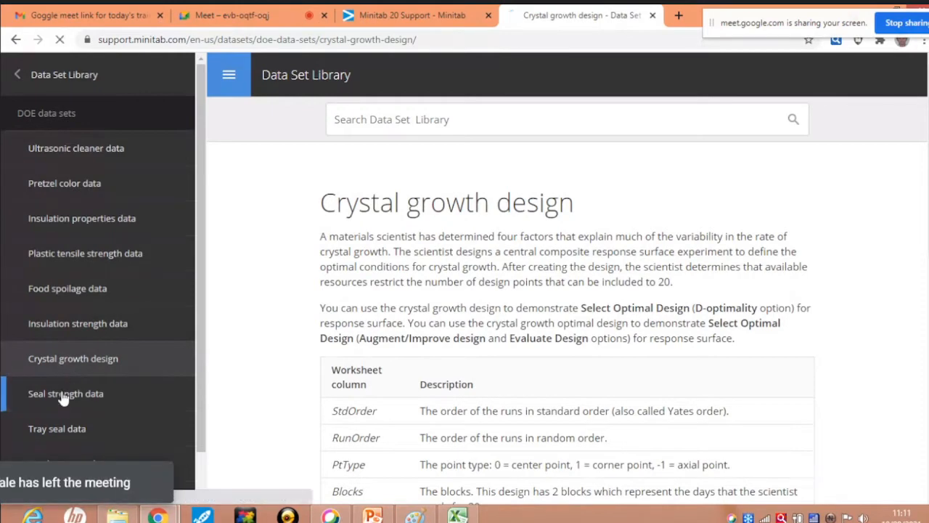
left_click(69, 393)
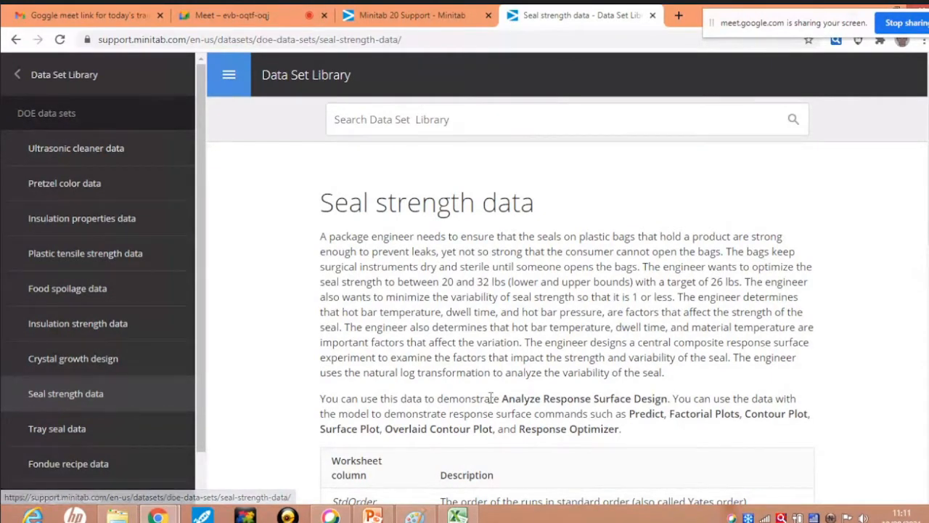
- Read the Seal strength data description, including the experiment's goals and the response surface commands it can demonstrate
scroll(567, 280, "down", 1)
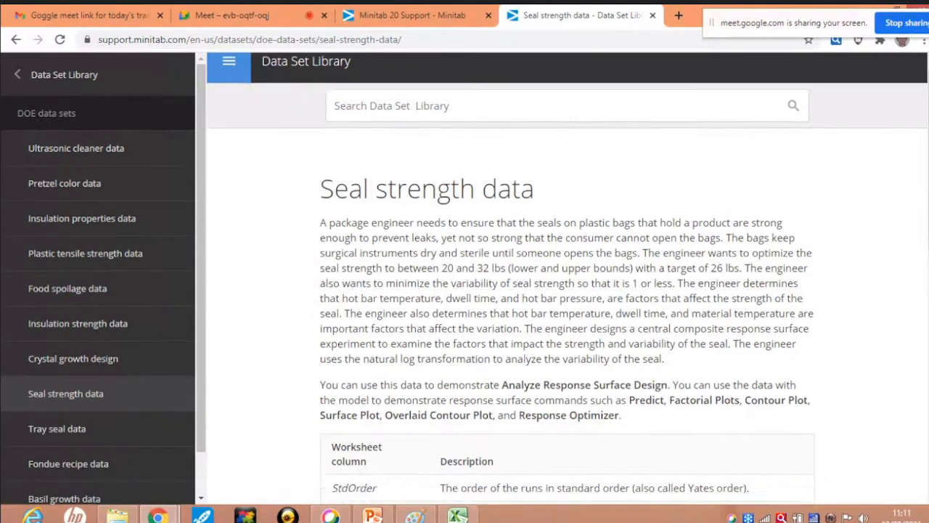
scroll(567, 281, "down", 1)
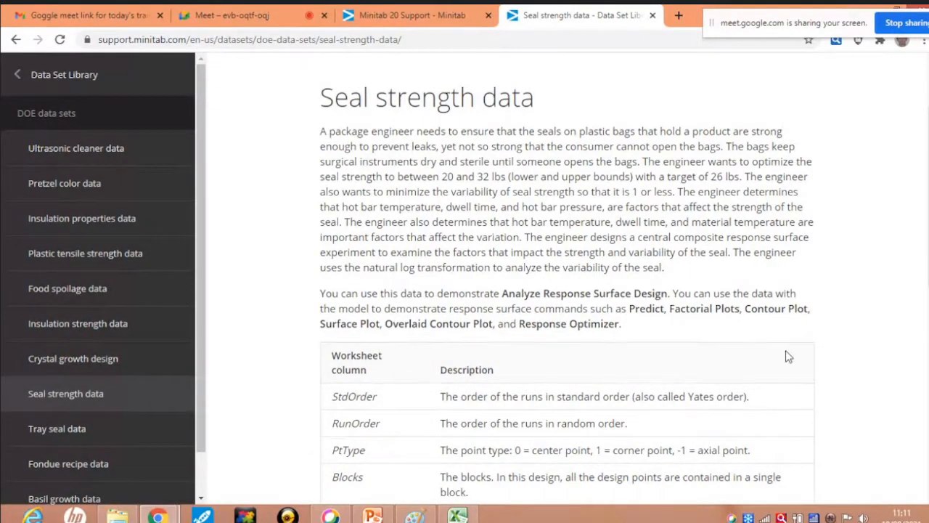
scroll(789, 359, "down", 2)
scroll(787, 352, "up", 4)
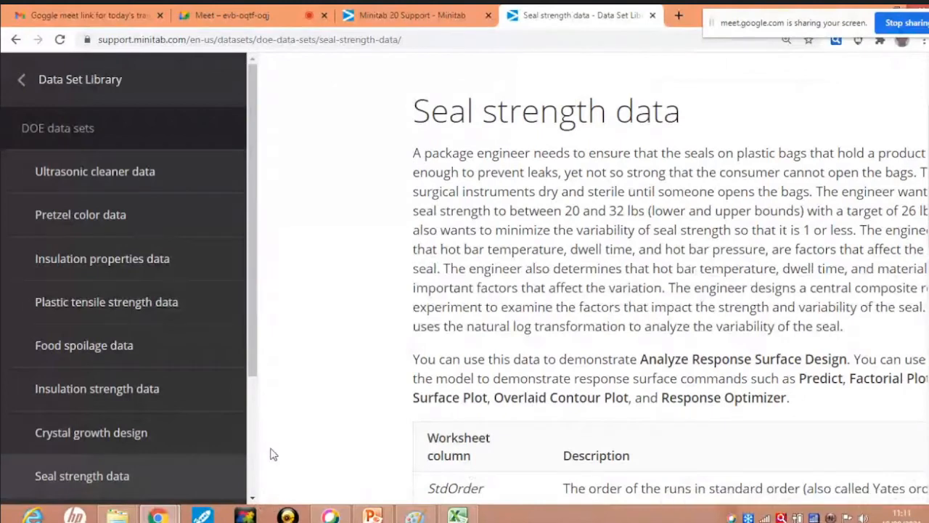
scroll(351, 408, "up", 1)
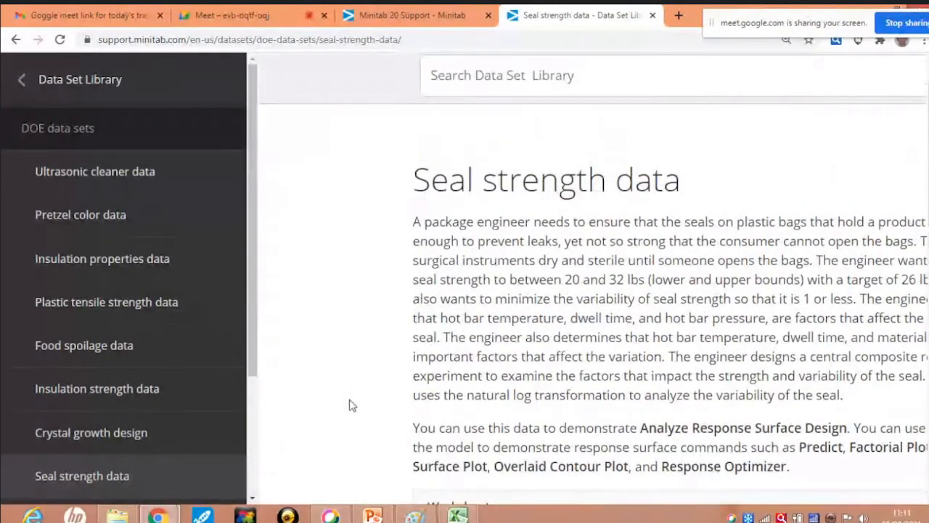
scroll(349, 405, "down", 1)
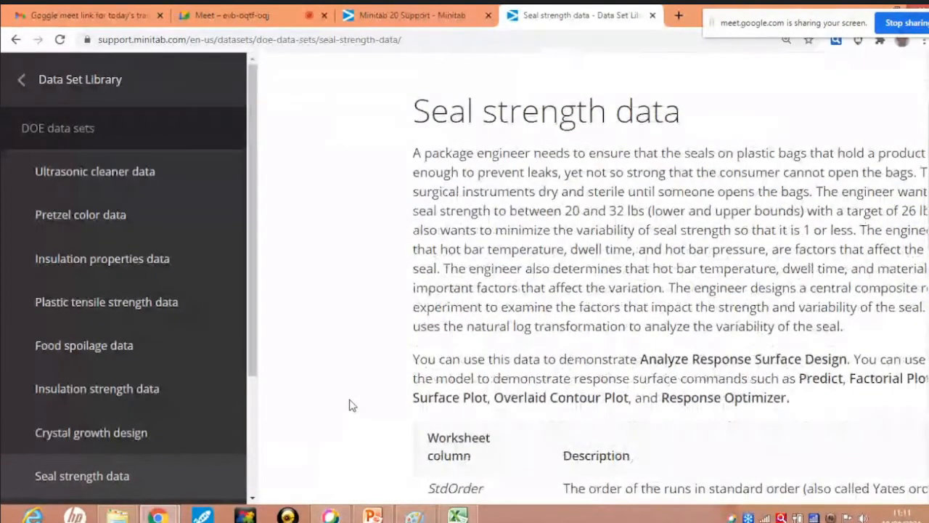
key("ctrl+minus")
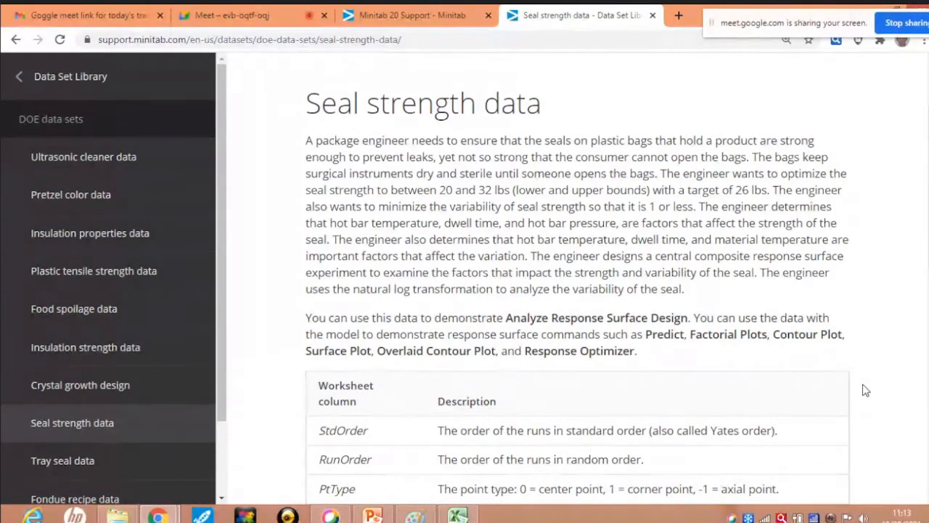
- Download SealStrength_model.MTW from the Seal strength data page, open it in Minitab and enlarge the worksheet area
scroll(668, 359, "down", 3)
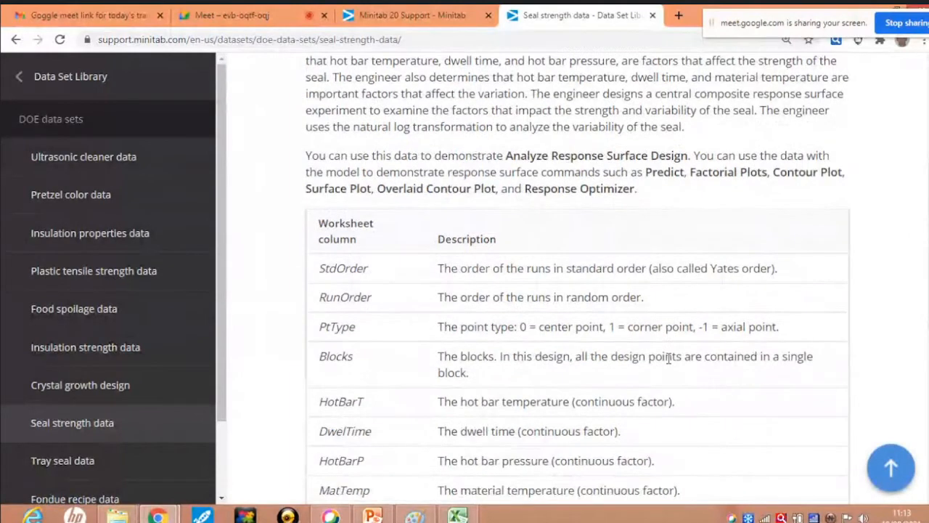
scroll(667, 358, "down", 2)
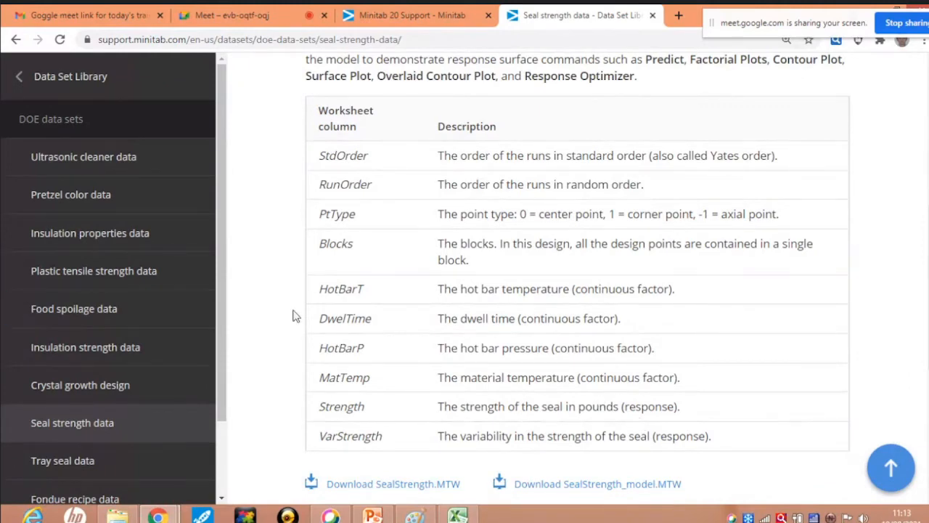
scroll(743, 305, "down", 2)
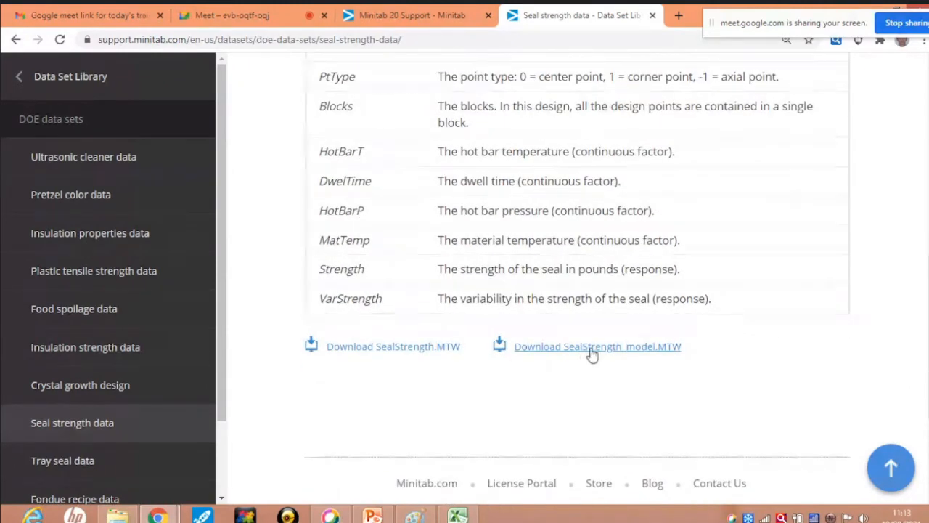
left_click(535, 347)
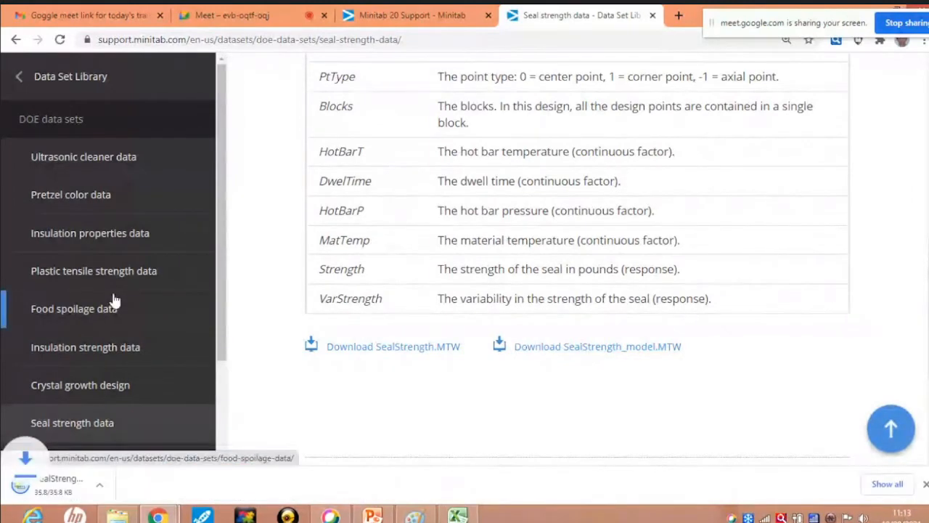
left_click(29, 486)
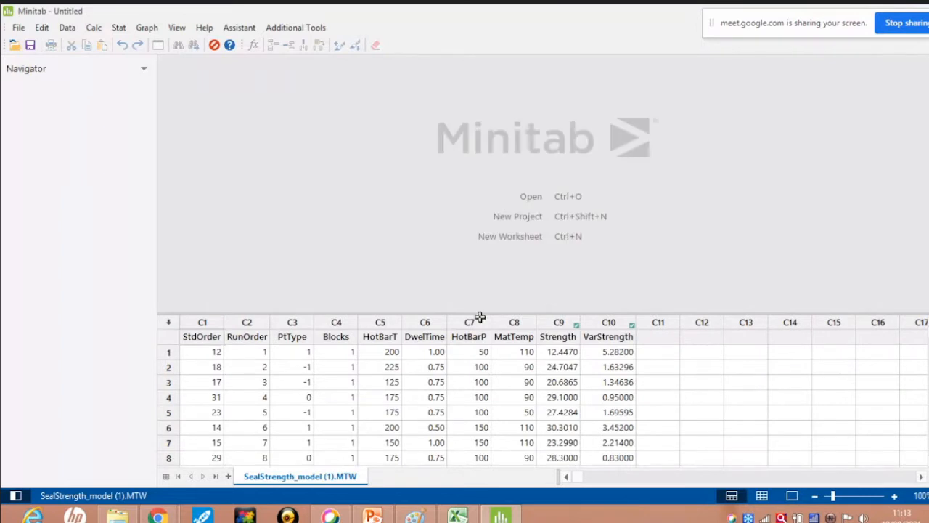
left_click_drag(530, 317, 522, 177)
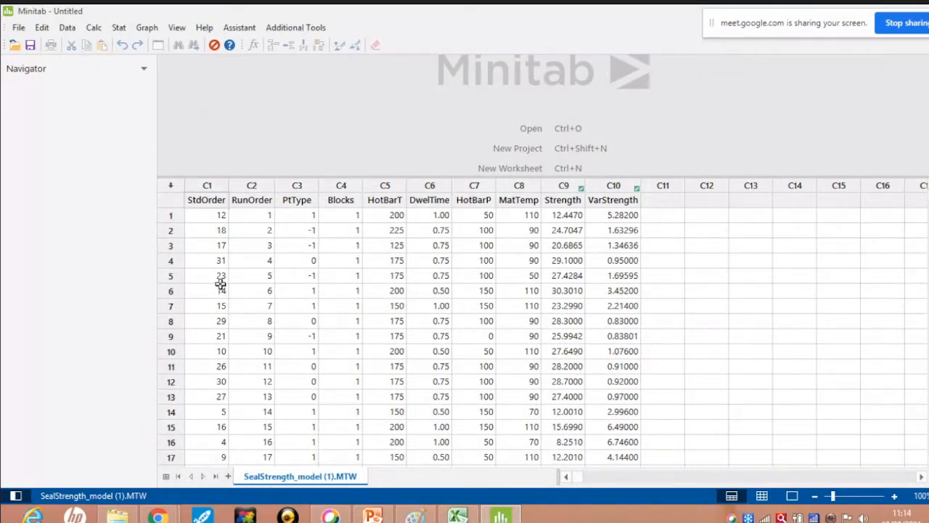
- Set up Analyze Response Surface Design with Strength as the response and the full quadratic terms
left_click(119, 27)
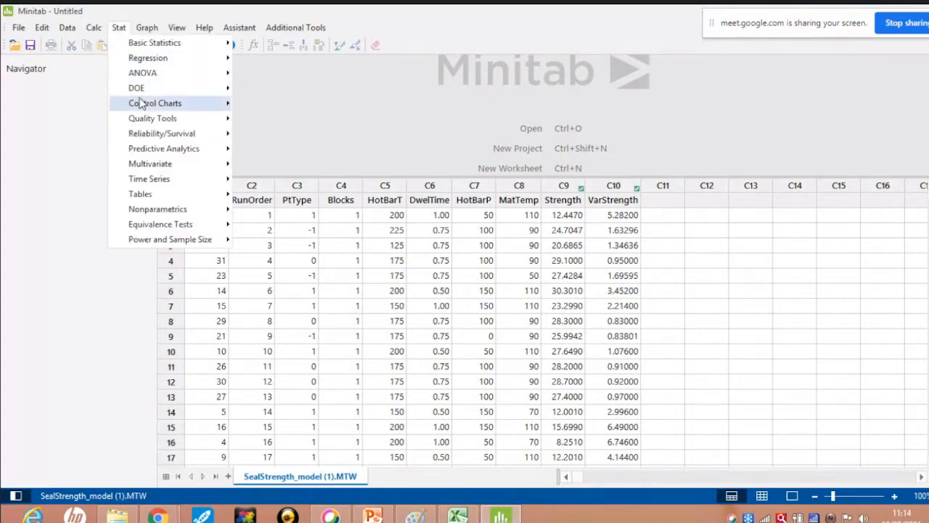
mouse_move(138, 89)
mouse_move(280, 123)
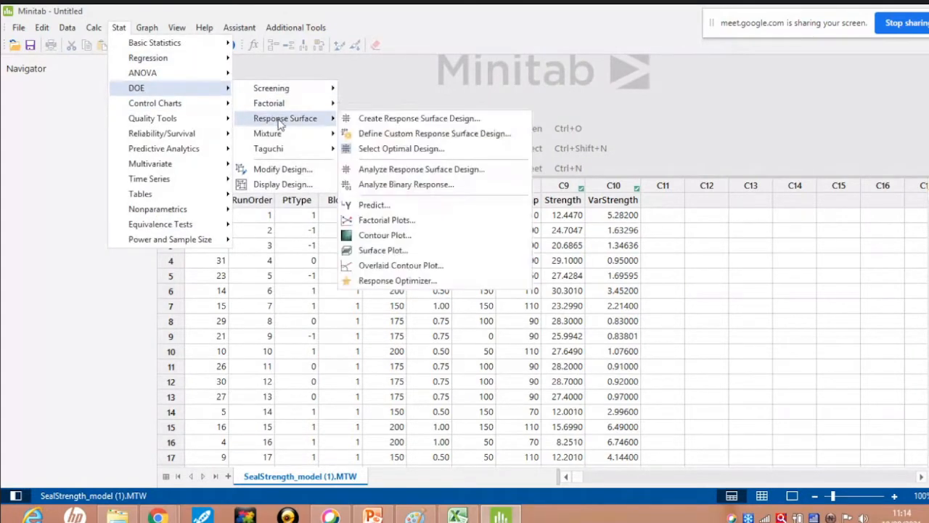
left_click(406, 171)
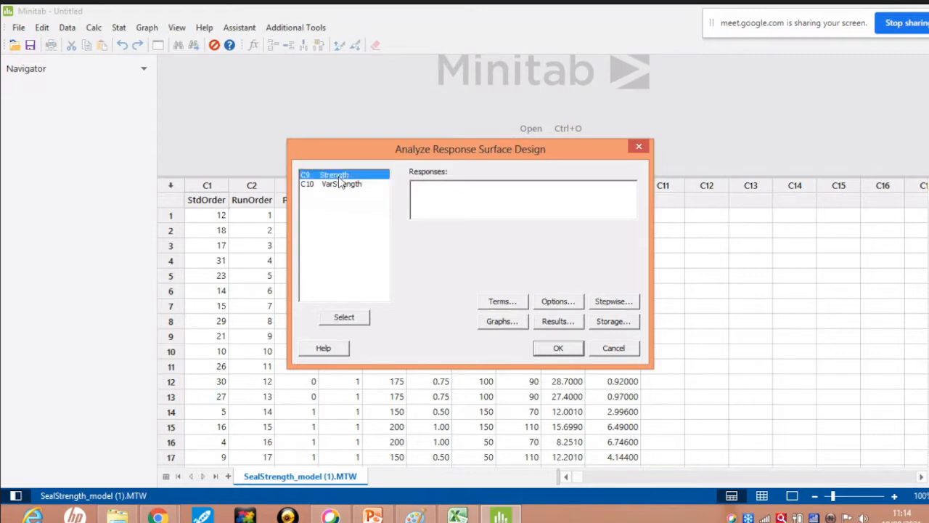
double_click(339, 176)
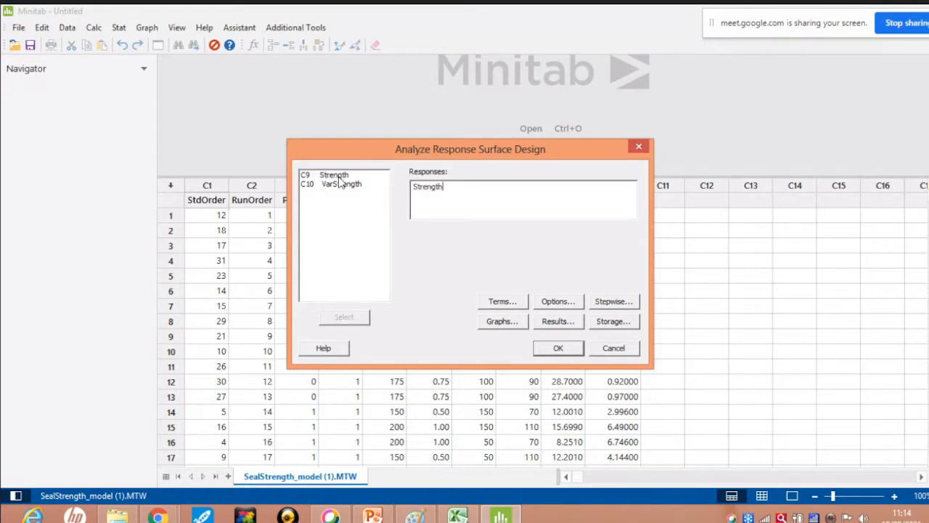
left_click(503, 302)
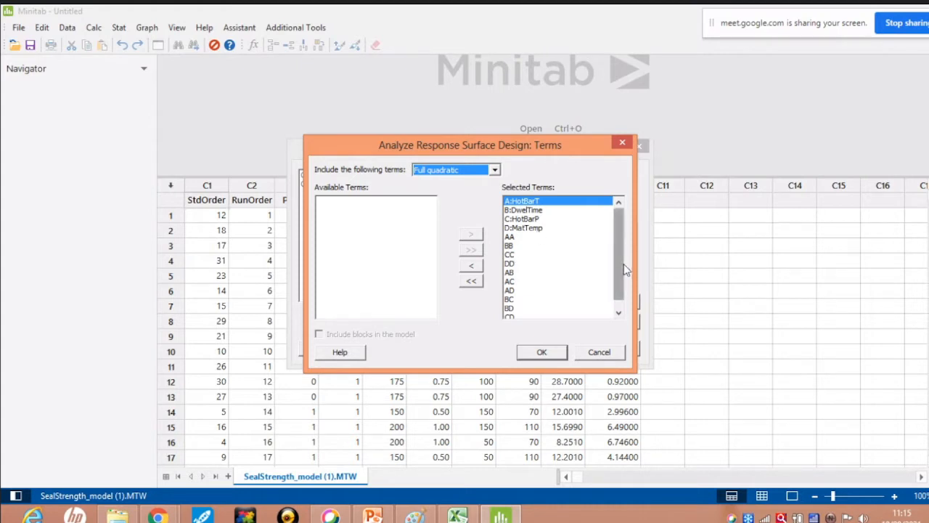
scroll(622, 266, "down", 1)
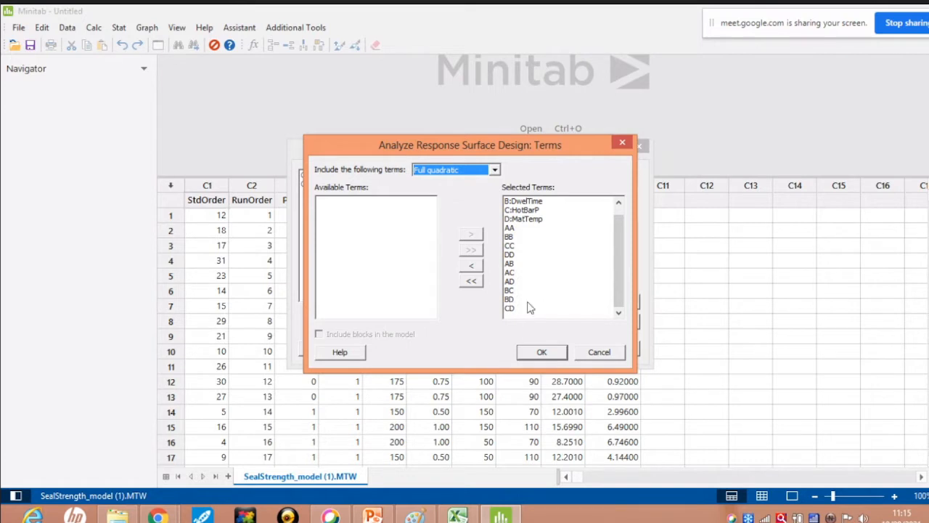
left_click(542, 353)
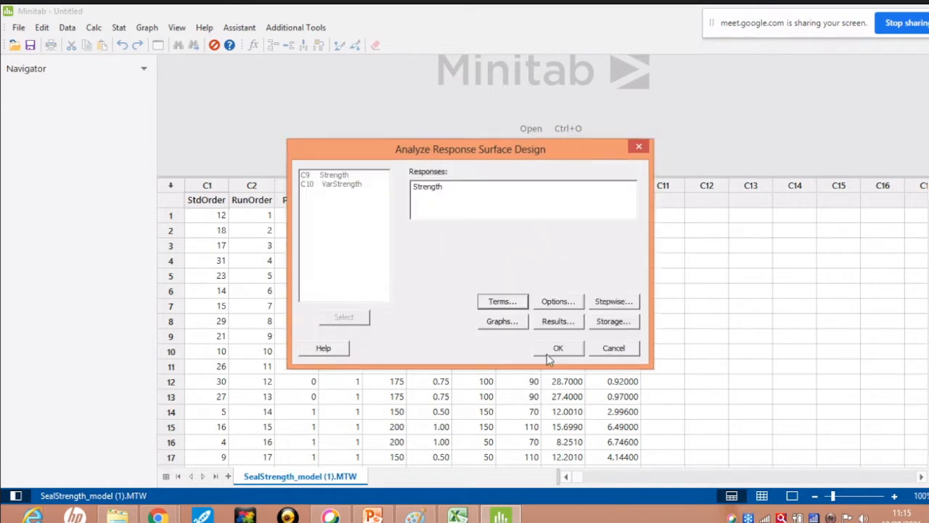
- Choose four-in-one residual plots for the response surface analysis and run it
left_click(502, 321)
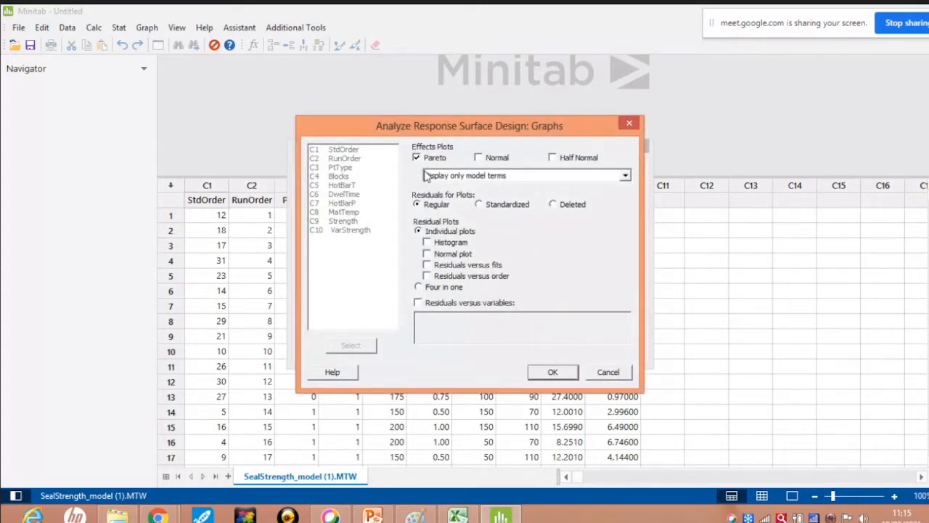
left_click(418, 287)
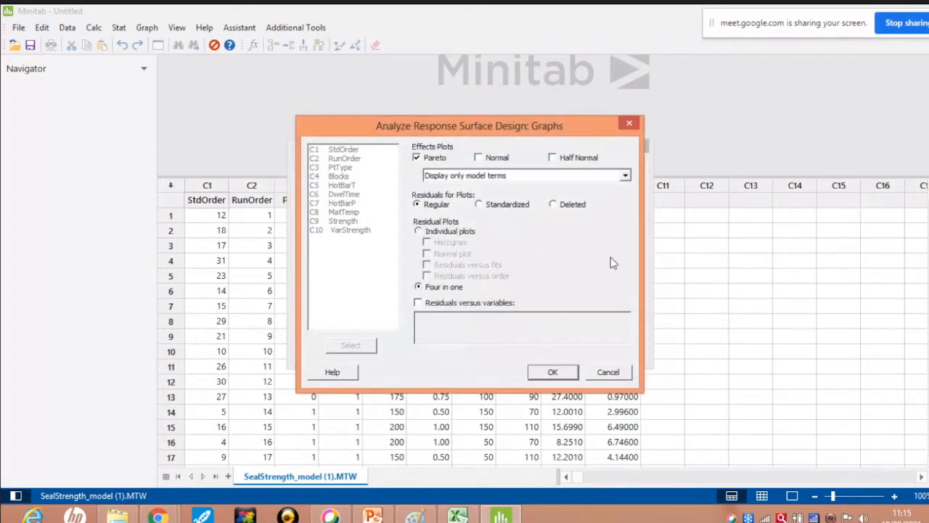
left_click(552, 373)
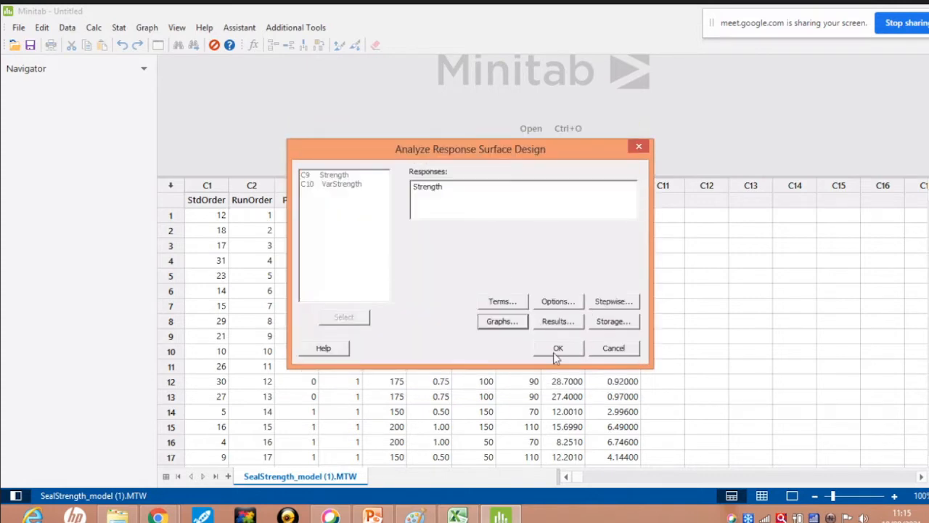
left_click(556, 354)
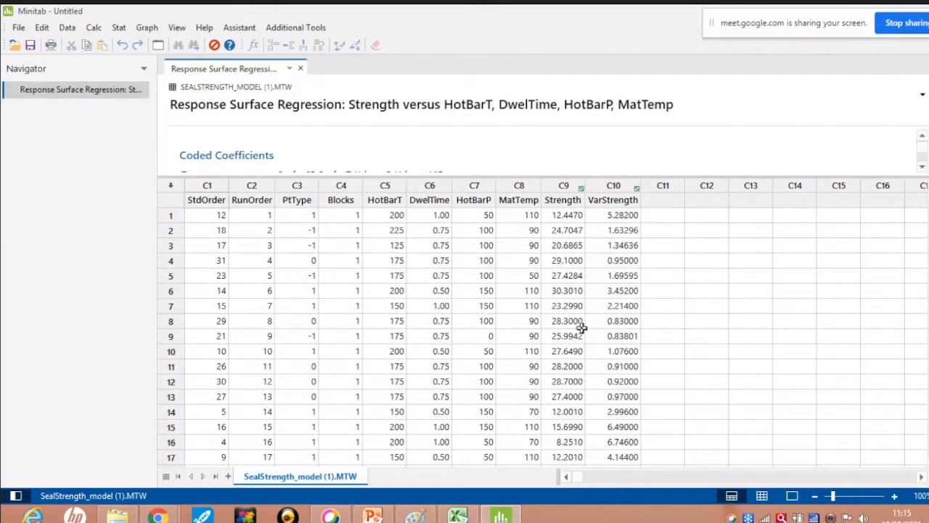
- Enlarge the output area and review the response surface regression's coded coefficients, model summary and analysis of variance
left_click_drag(468, 178, 464, 363)
scroll(493, 247, "down", 3)
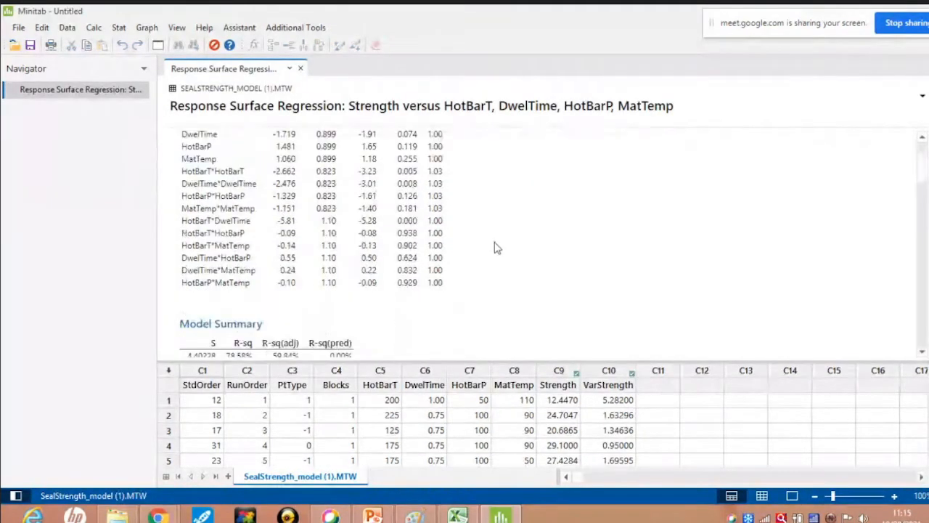
scroll(493, 247, "down", 5)
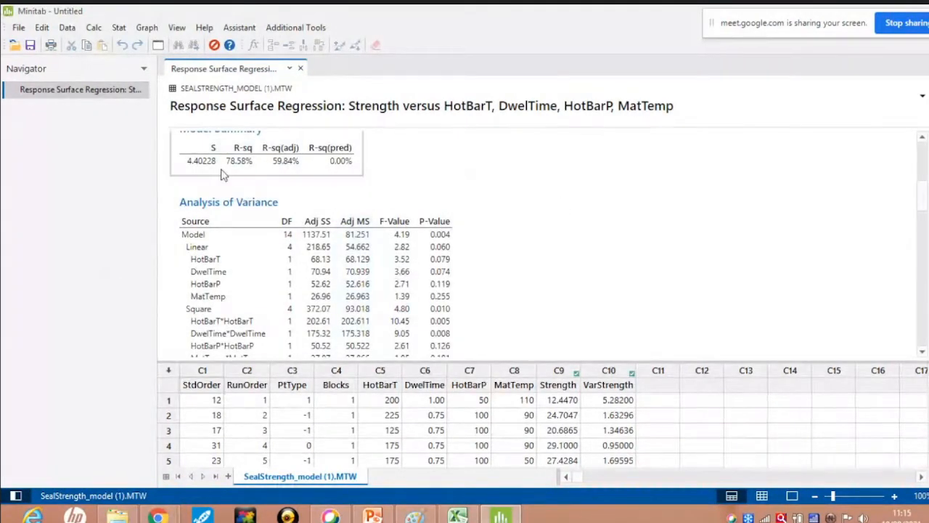
scroll(500, 267, "down", 4)
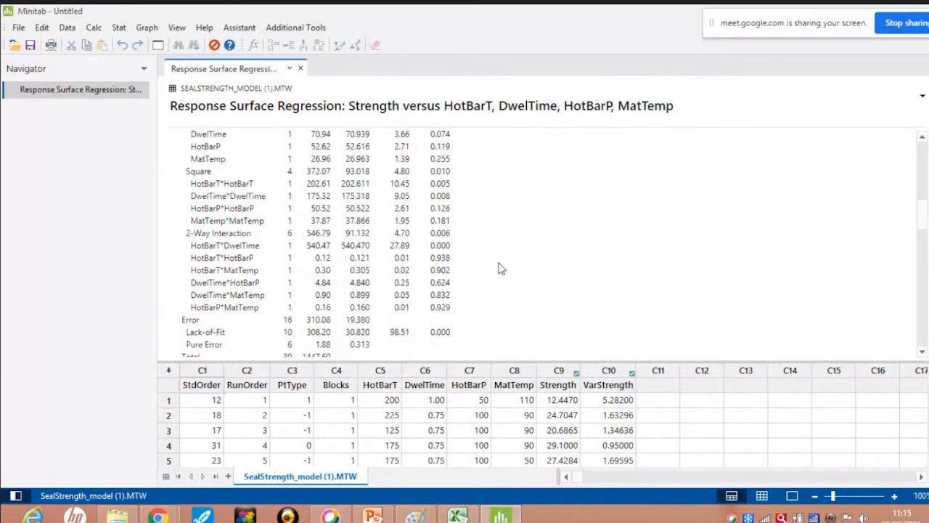
scroll(499, 267, "up", 2)
scroll(499, 267, "down", 10)
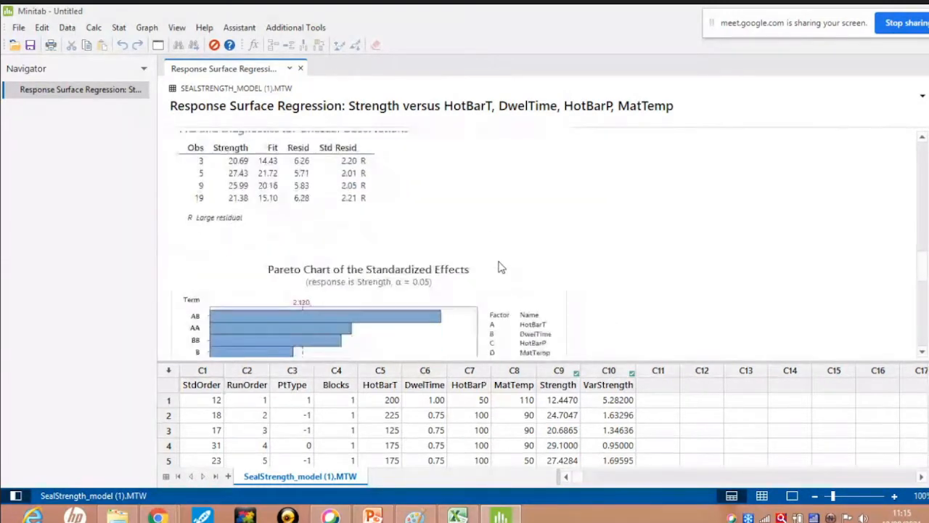
- Open the Pareto Chart of the Standardized Effects full screen, examine which terms pass the significance line, and close it
scroll(499, 267, "down", 3)
double_click(384, 263)
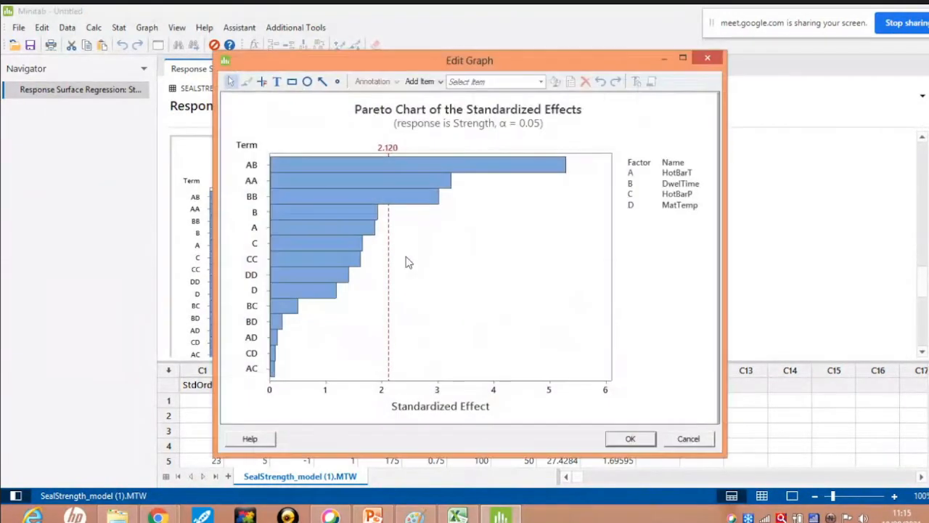
left_click(682, 60)
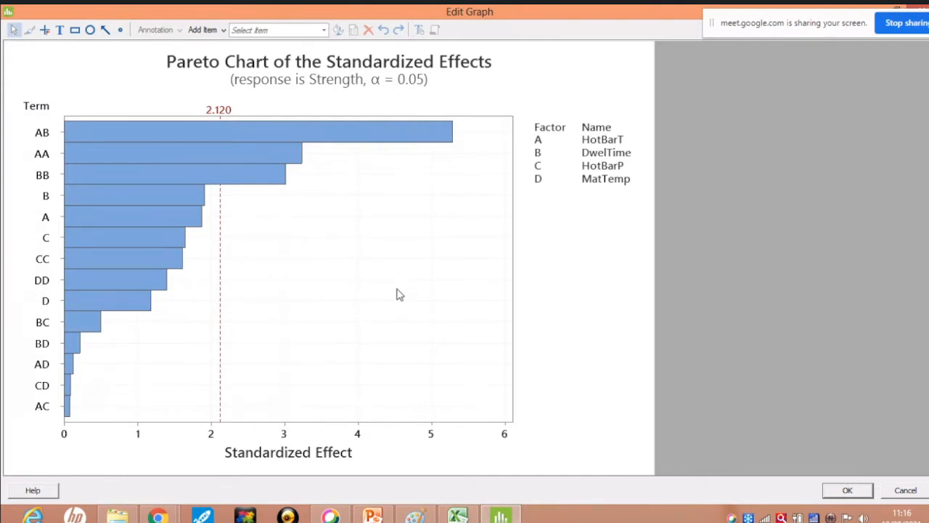
left_click_drag(788, 27, 690, 64)
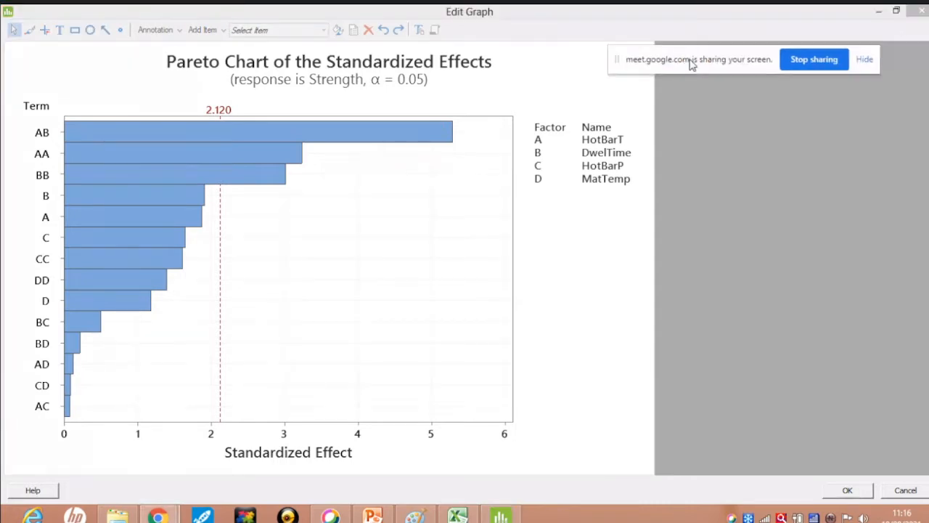
left_click(918, 10)
- Review the model summary, the analysis of variance P-values and the regression equation for Strength
scroll(406, 249, "up", 5)
scroll(406, 249, "up", 10)
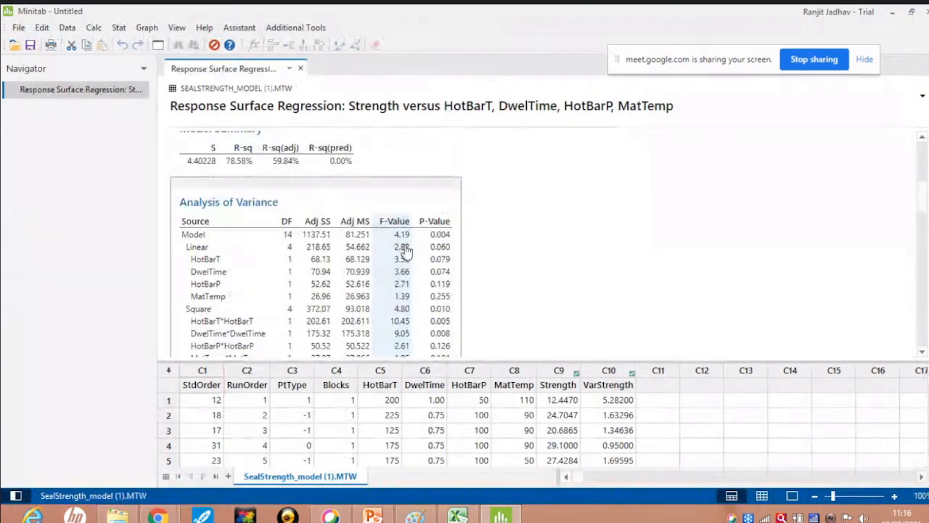
scroll(532, 268, "down", 2)
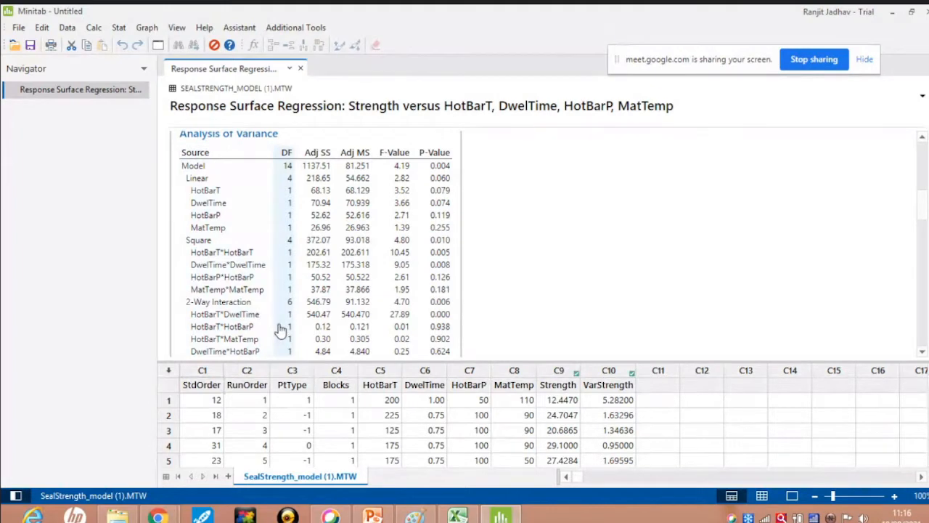
scroll(281, 330, "up", 5)
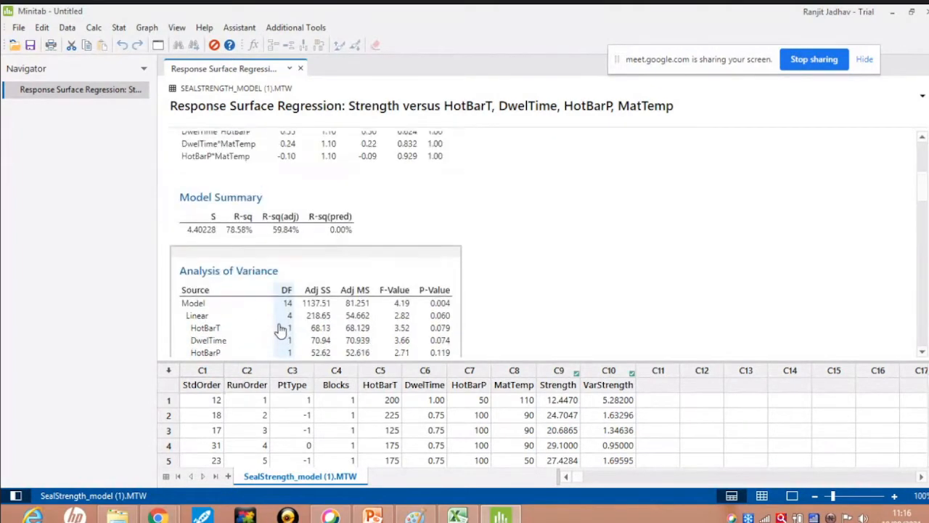
scroll(281, 330, "down", 10)
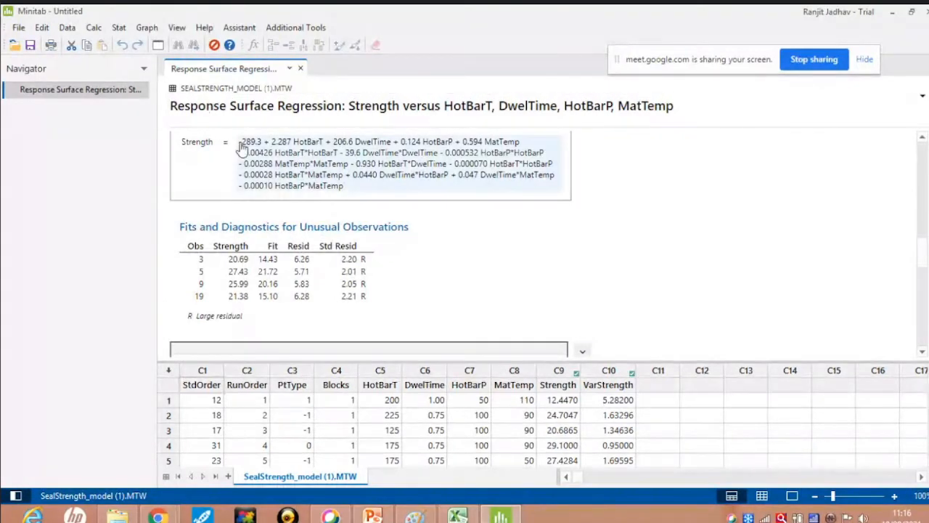
- Create response surface factorial plots for Strength with all four factors, including main effects and lower-left-matrix interaction plots of only model terms
left_click(118, 28)
mouse_move(180, 90)
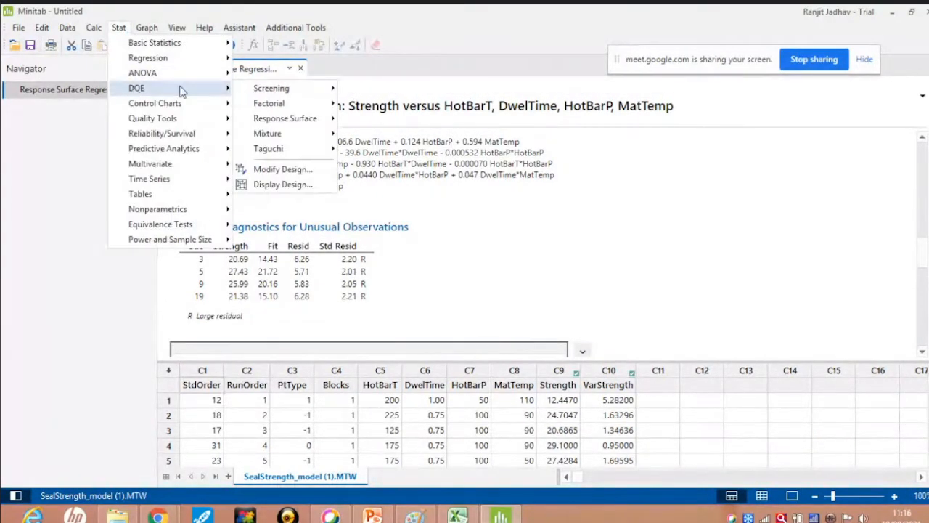
mouse_move(298, 122)
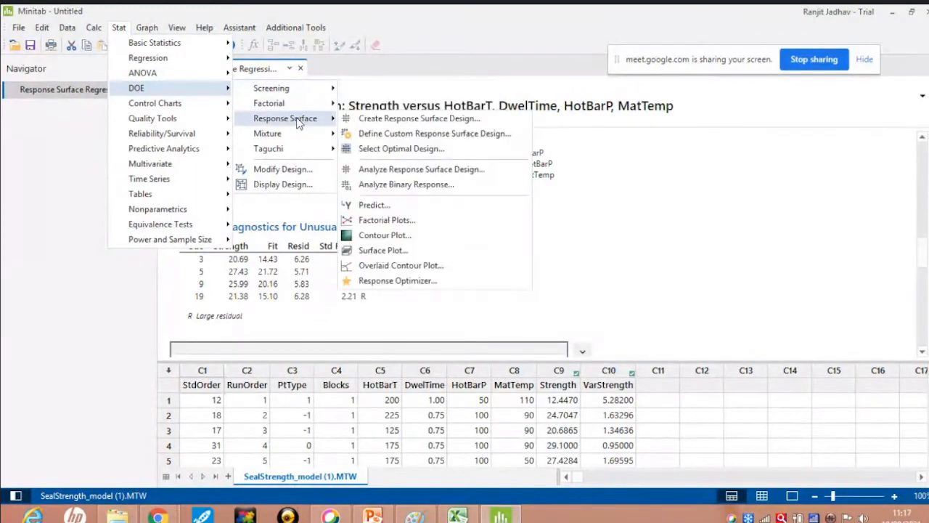
left_click(399, 224)
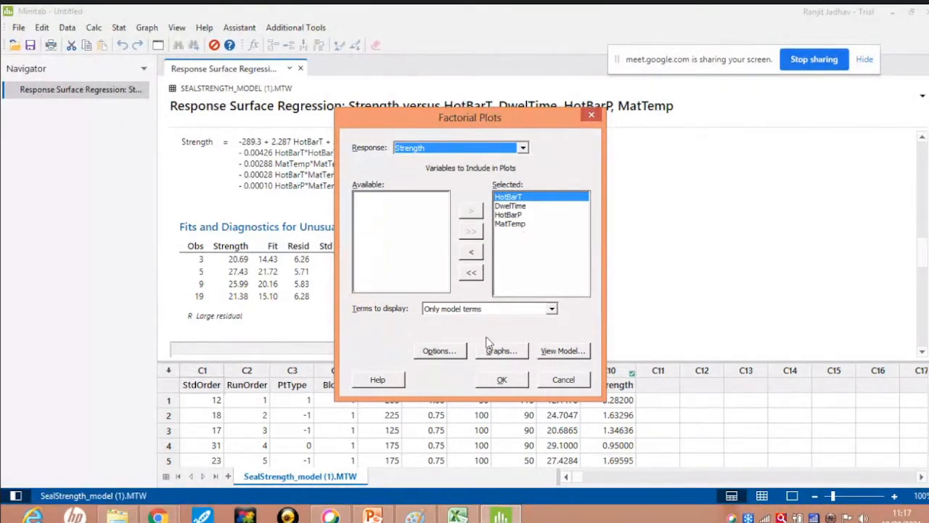
left_click(441, 354)
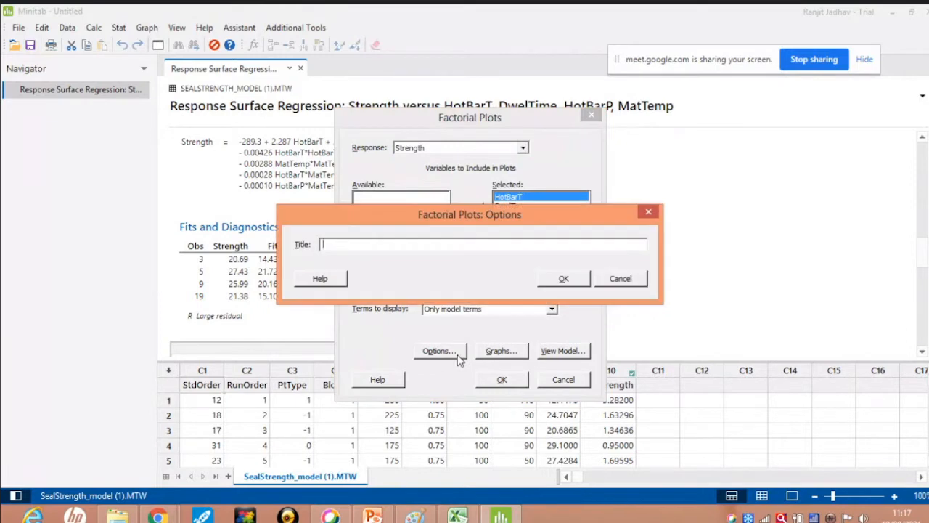
left_click(620, 279)
left_click(501, 350)
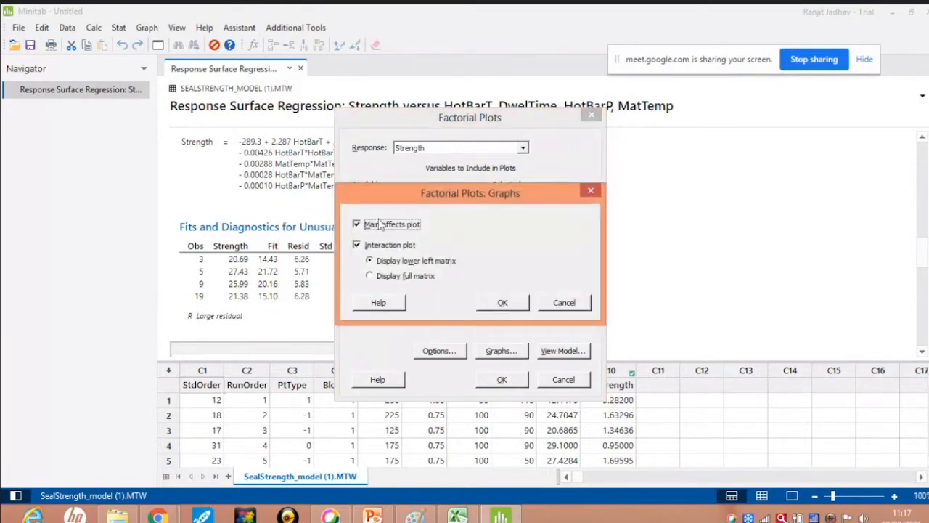
left_click(503, 303)
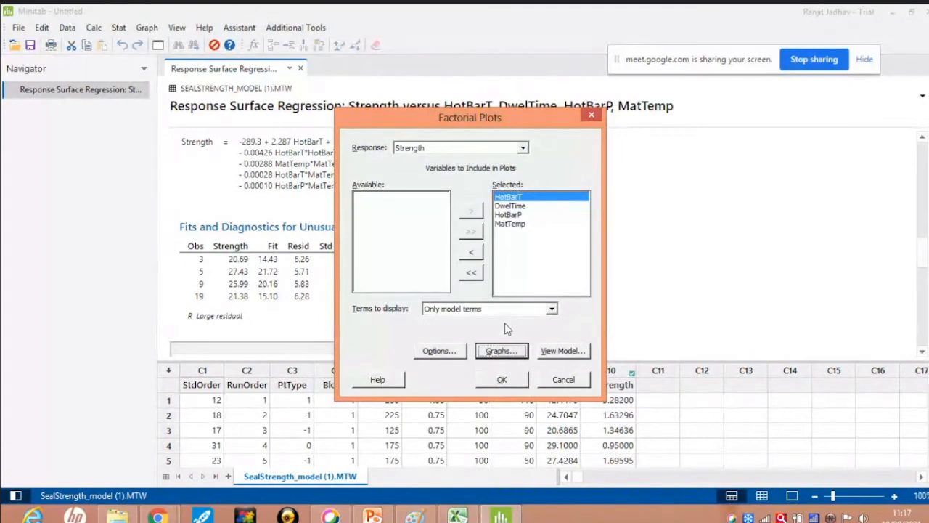
left_click(502, 381)
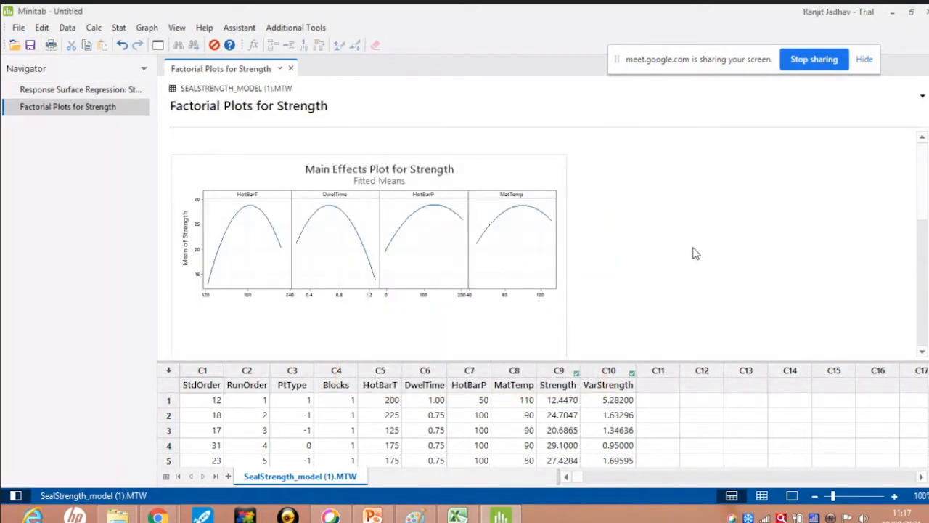
- Open the Main Effects Plot for Strength in its own window and examine each factor's curve
double_click(245, 172)
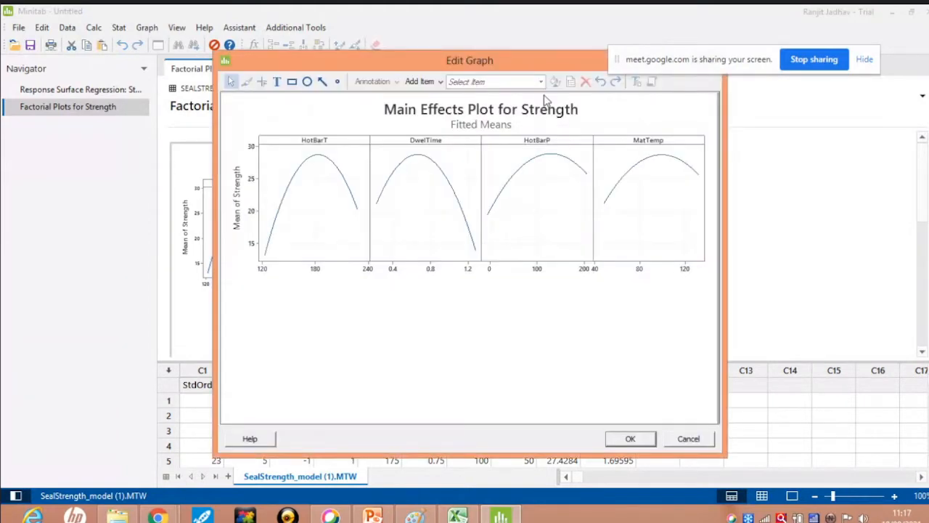
left_click_drag(686, 58, 729, 7)
left_click_drag(515, 67, 453, 74)
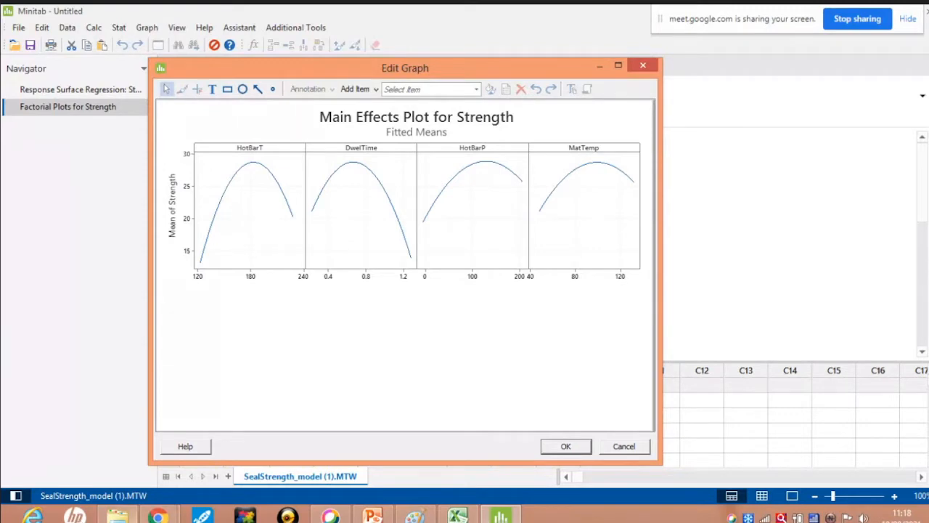
- Check the Google Meet call in Chrome, switch back to Minitab and close the enlarged main effects plot
mouse_move(158, 516)
left_click(116, 450)
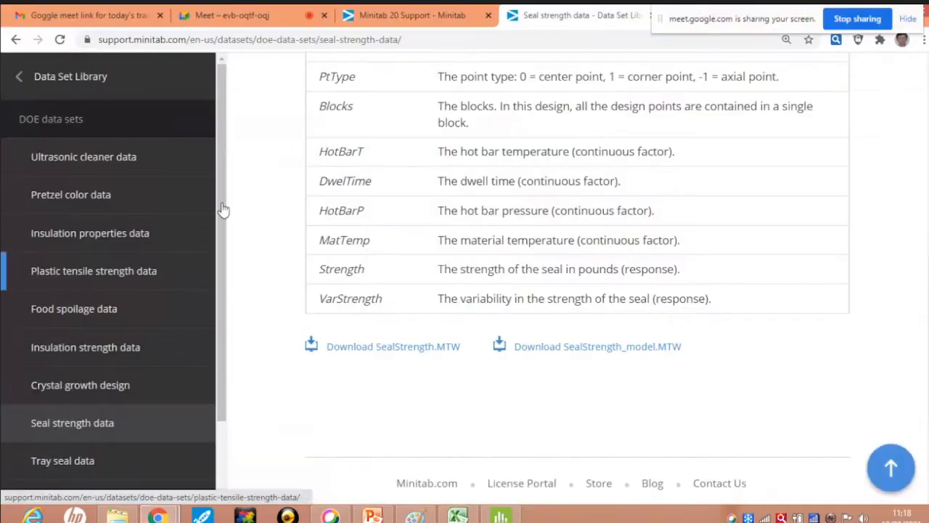
left_click(263, 11)
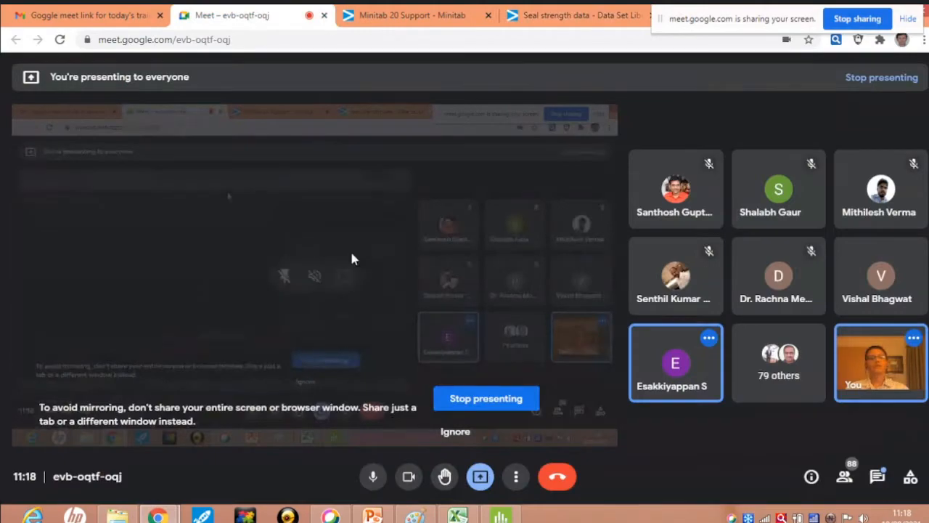
mouse_move(500, 516)
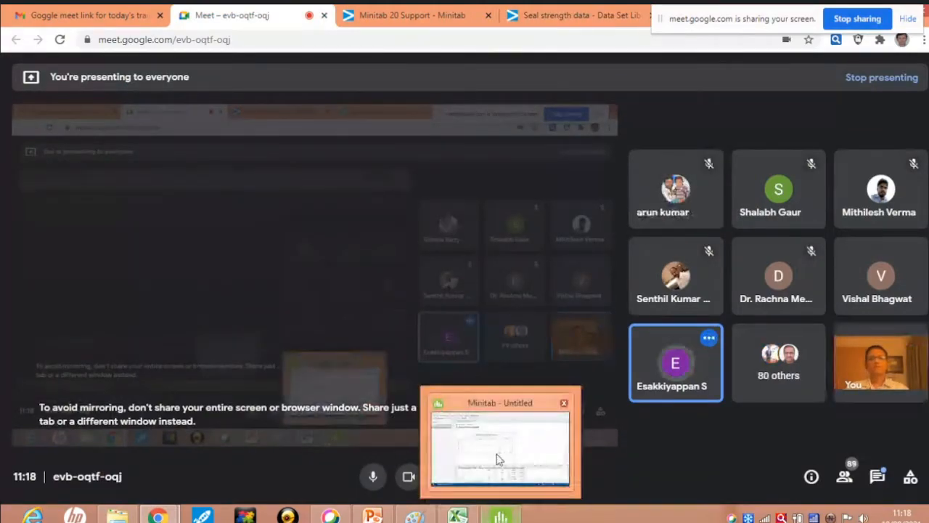
left_click(498, 456)
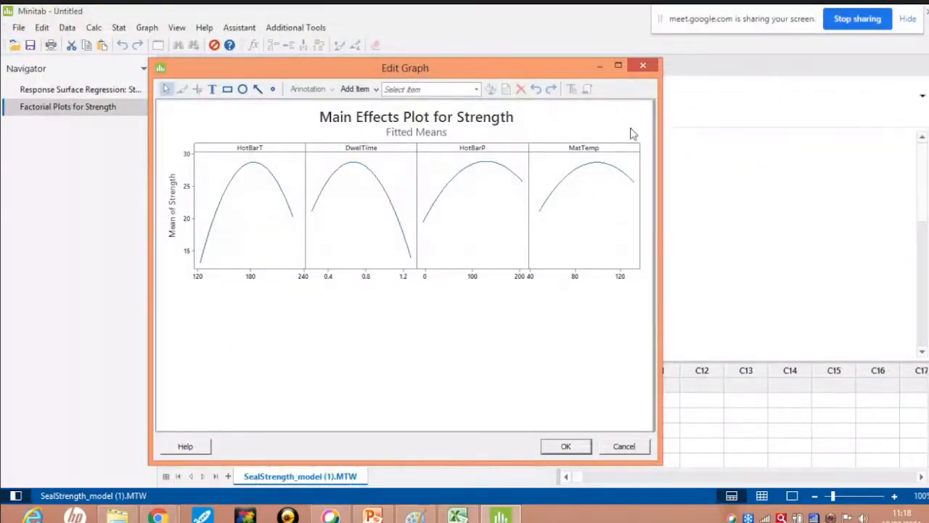
left_click(642, 66)
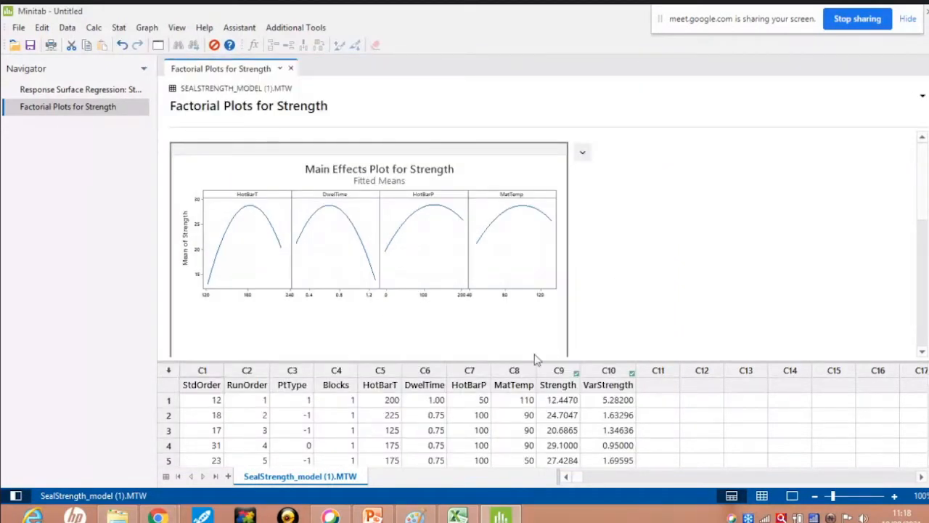
- Enlarge the worksheet area and rerun Analyze Response Surface Design for Strength with the Pareto effects plot and four-in-one residual plots
left_click_drag(592, 363, 556, 185)
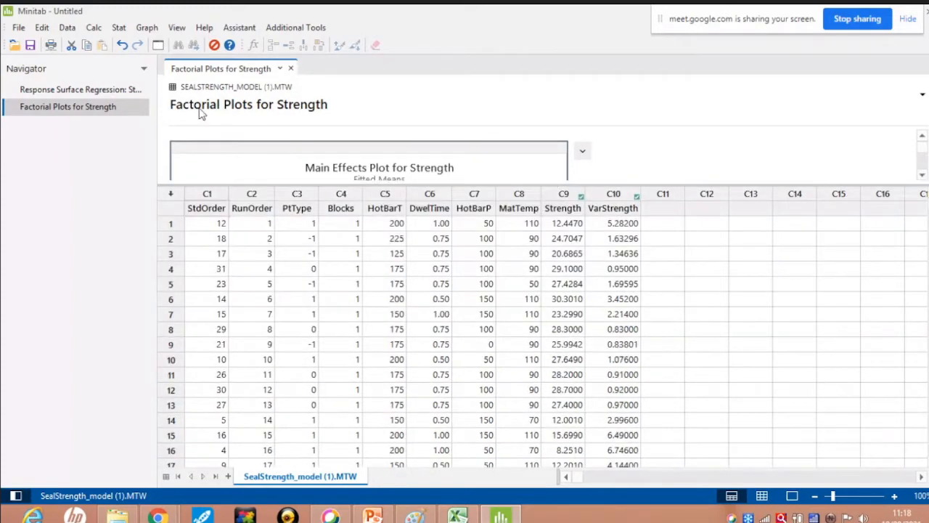
left_click(119, 28)
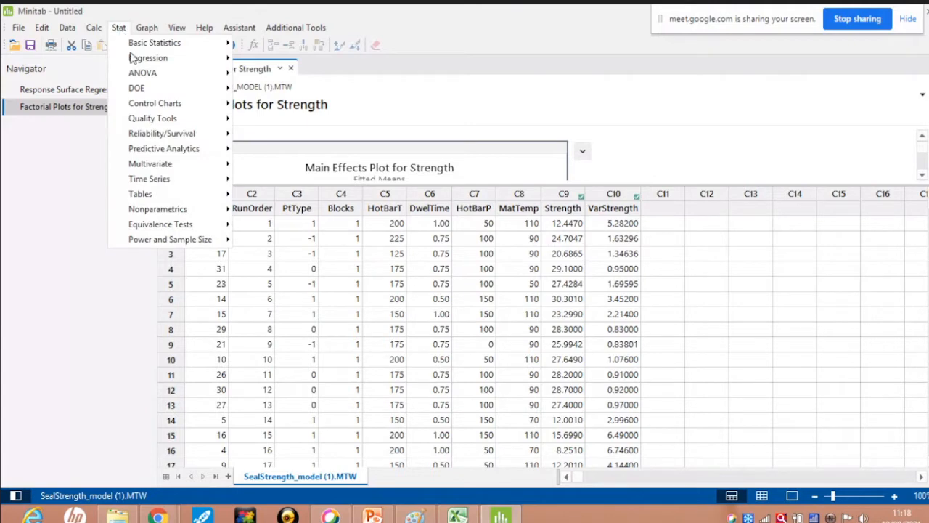
mouse_move(156, 92)
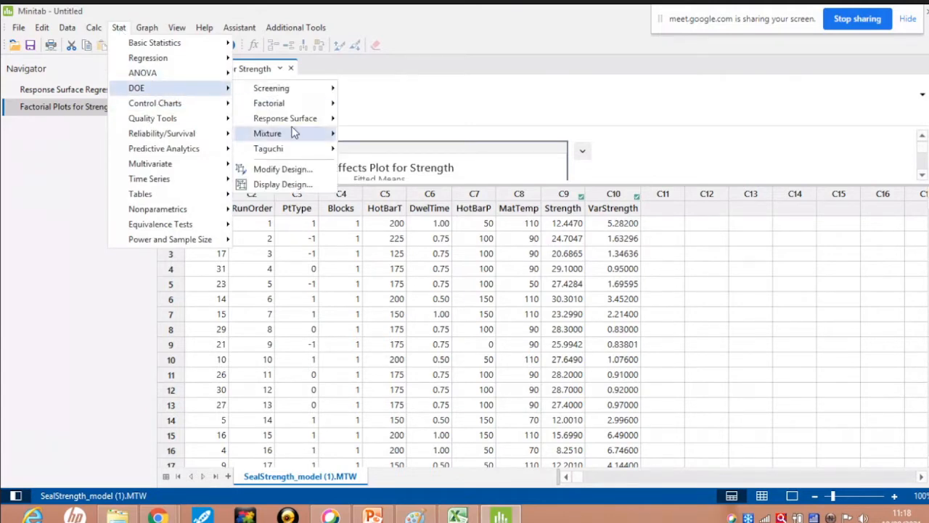
mouse_move(296, 122)
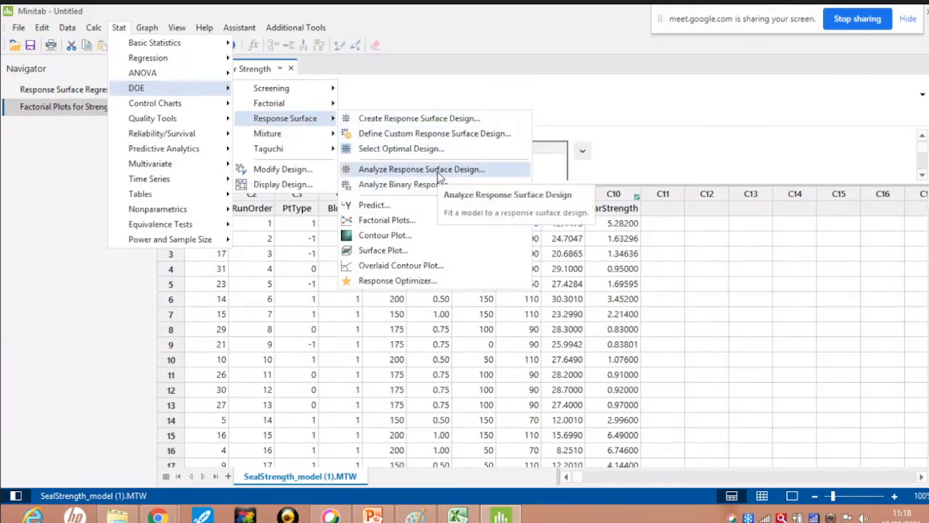
left_click(421, 169)
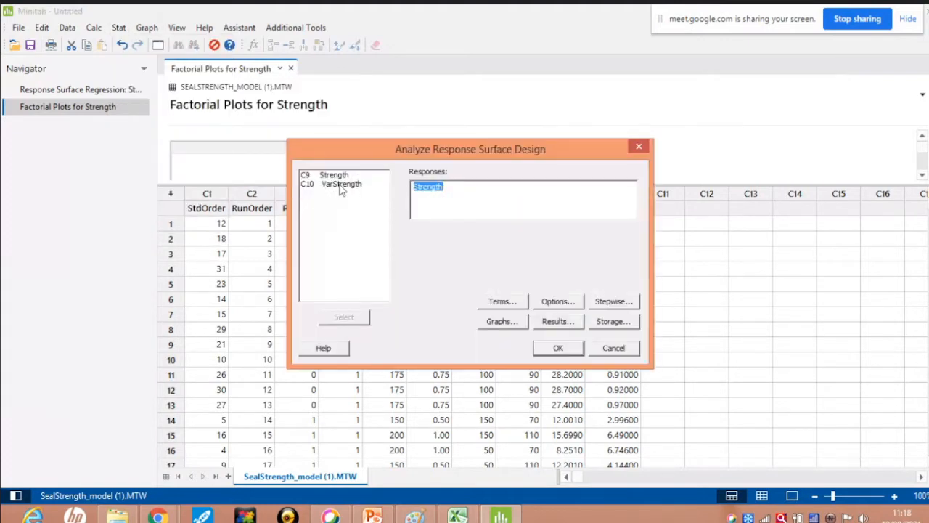
left_click(501, 321)
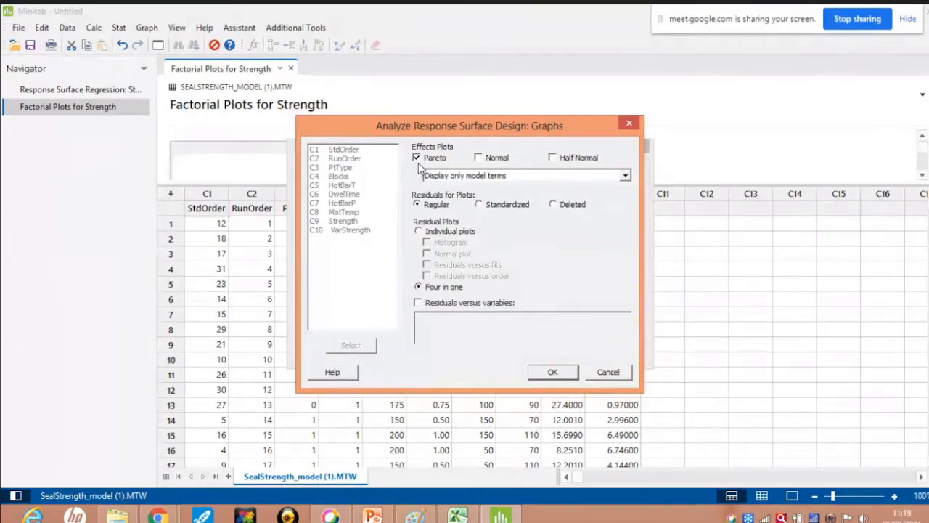
left_click(553, 372)
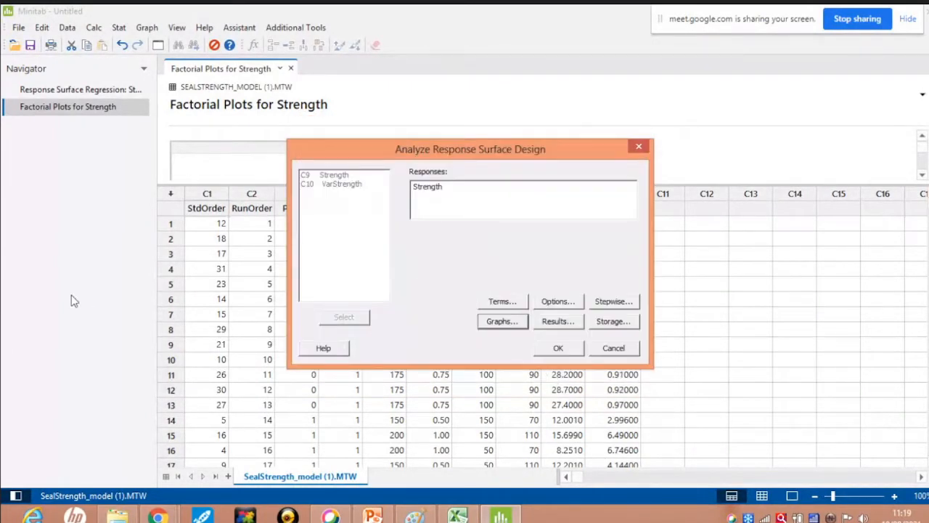
left_click(553, 349)
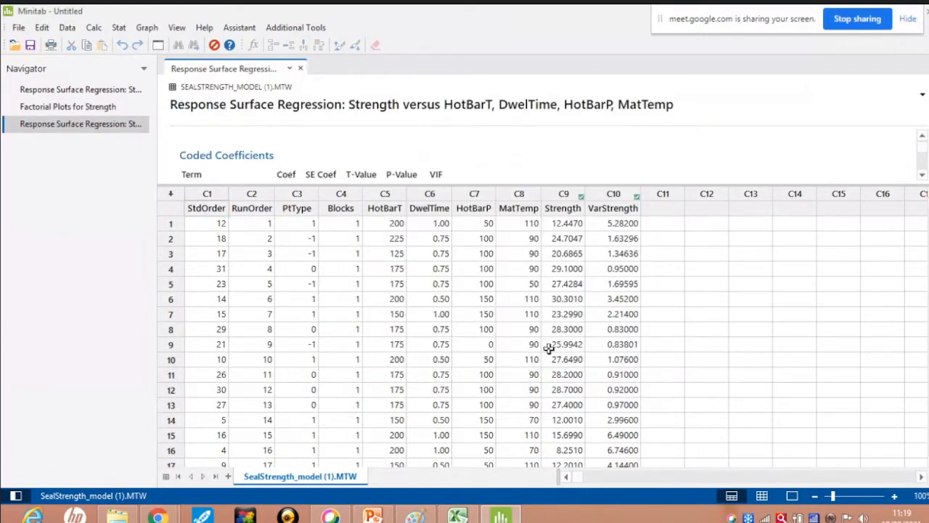
- Enlarge the output area, review the Strength coefficients, ANOVA and regression equation, and examine the Pareto chart in its own window
left_click_drag(504, 185, 497, 371)
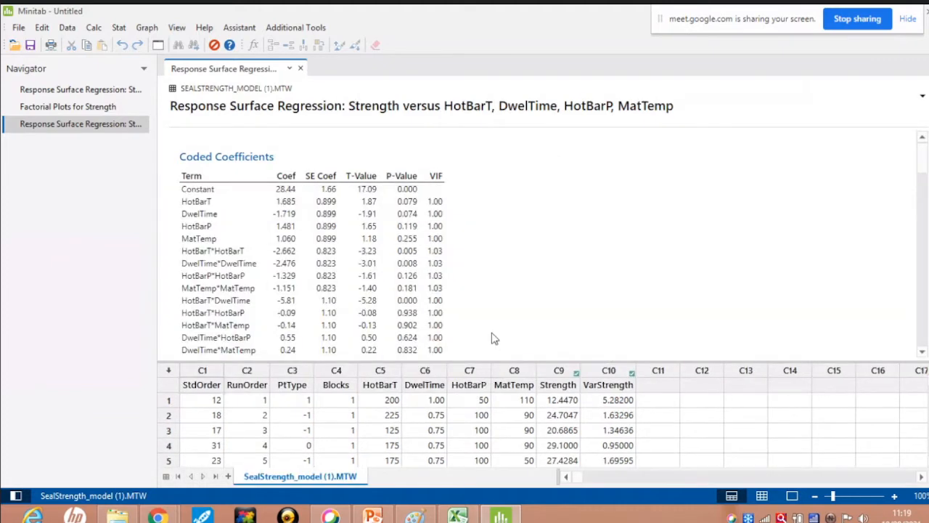
scroll(497, 260, "down", 5)
scroll(496, 260, "down", 3)
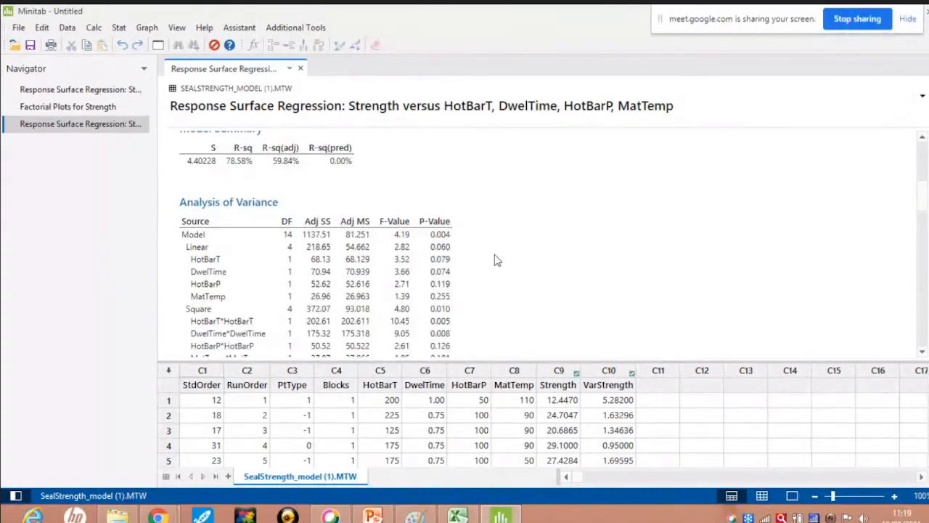
scroll(496, 260, "down", 15)
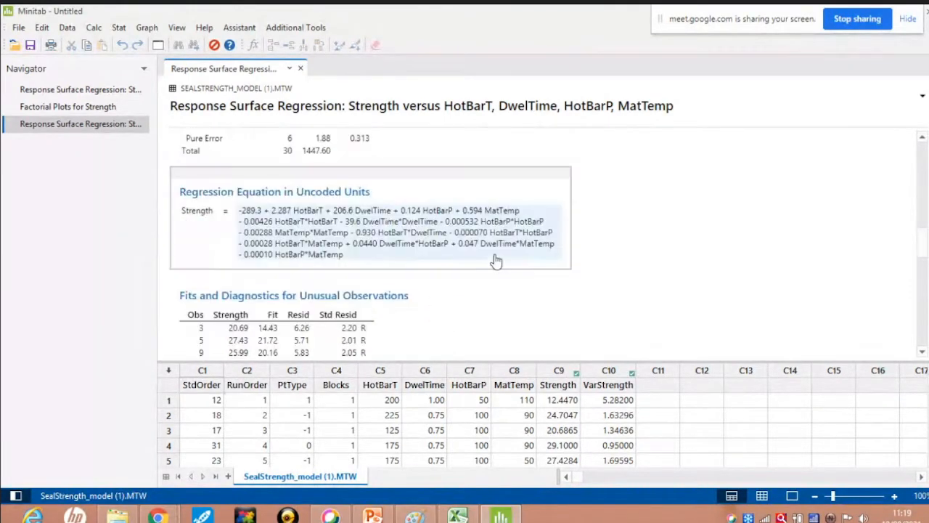
scroll(377, 262, "down", 1)
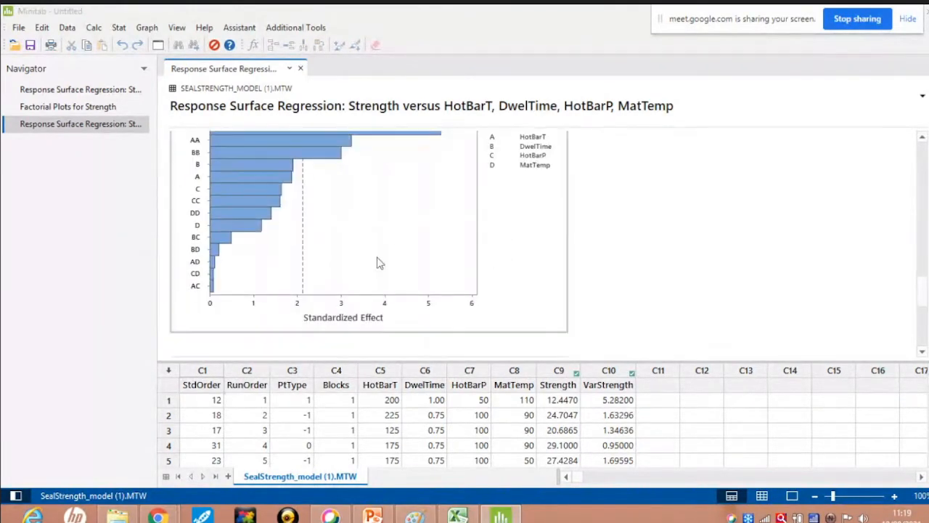
double_click(377, 262)
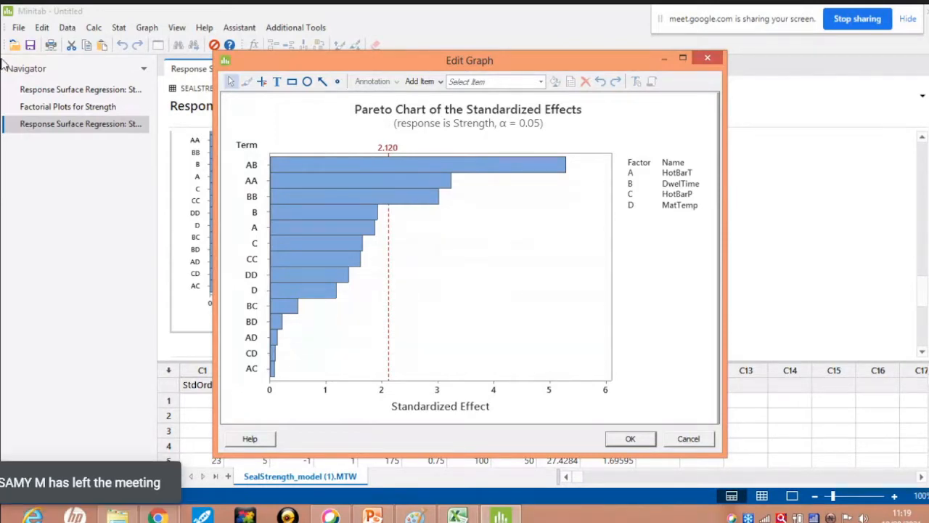
left_click(617, 442)
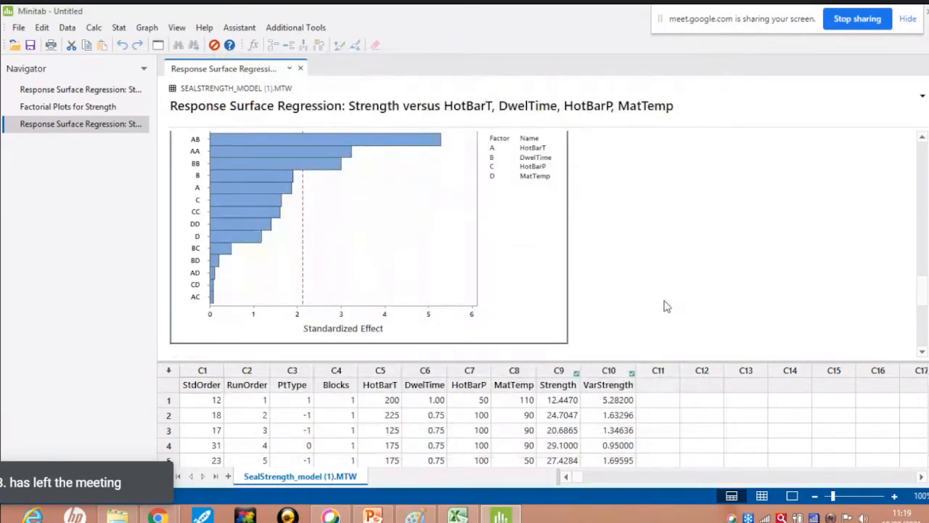
- Open the four-in-one residual plots for Strength in their own window, examine them and close the window
scroll(591, 296, "down", 5)
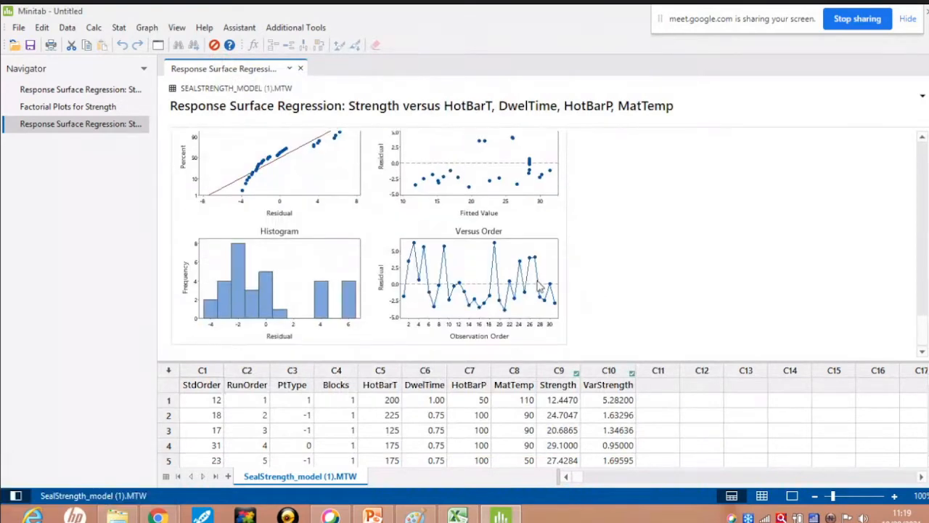
double_click(367, 216)
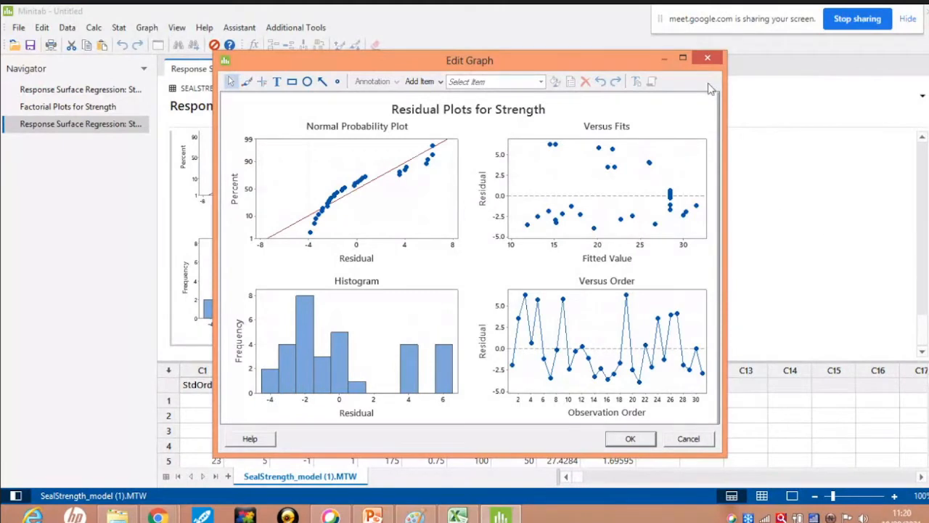
left_click(707, 58)
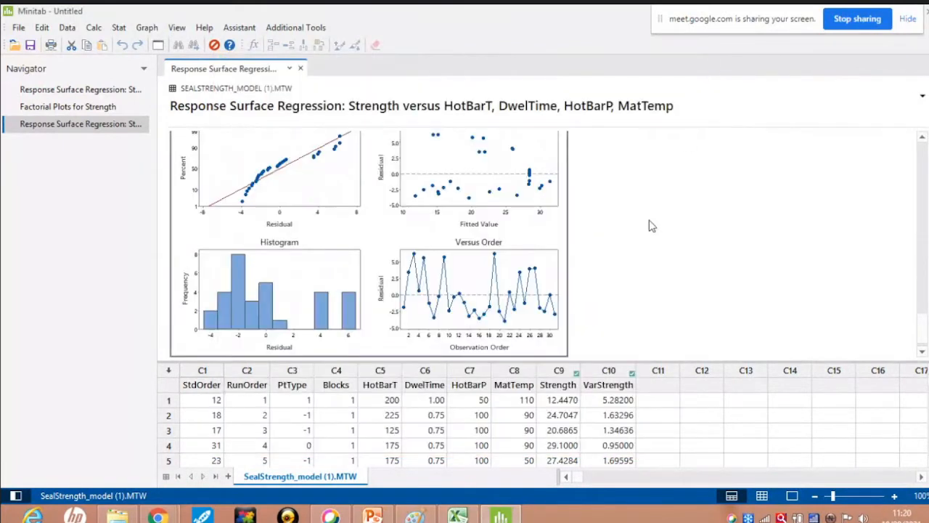
- Re-examine the enlarged Pareto chart of standardized effects, and review the regression equation, ANOVA table and model summary for Strength
scroll(655, 255, "up", 5)
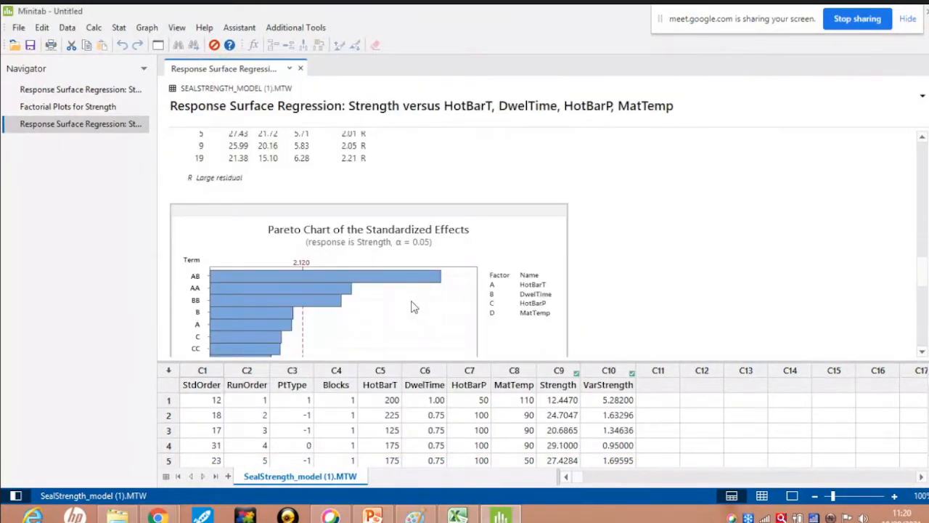
double_click(413, 306)
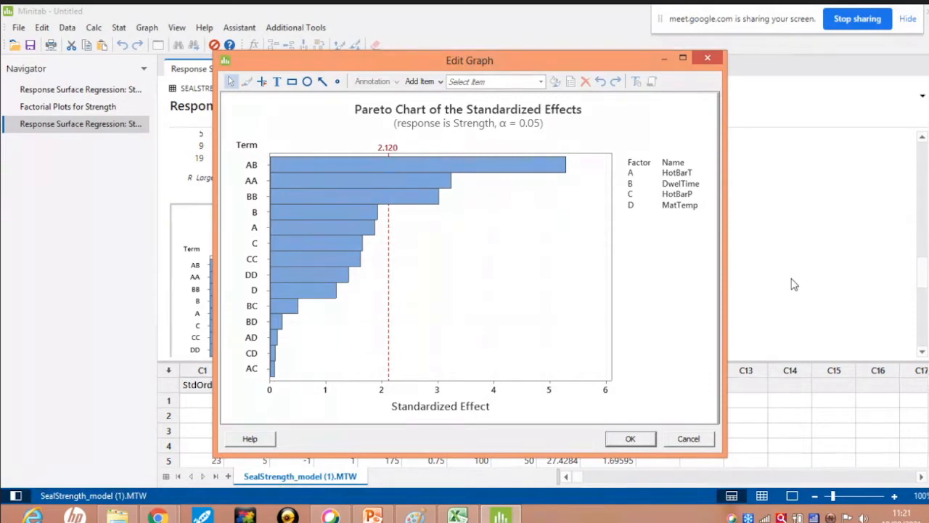
left_click(707, 57)
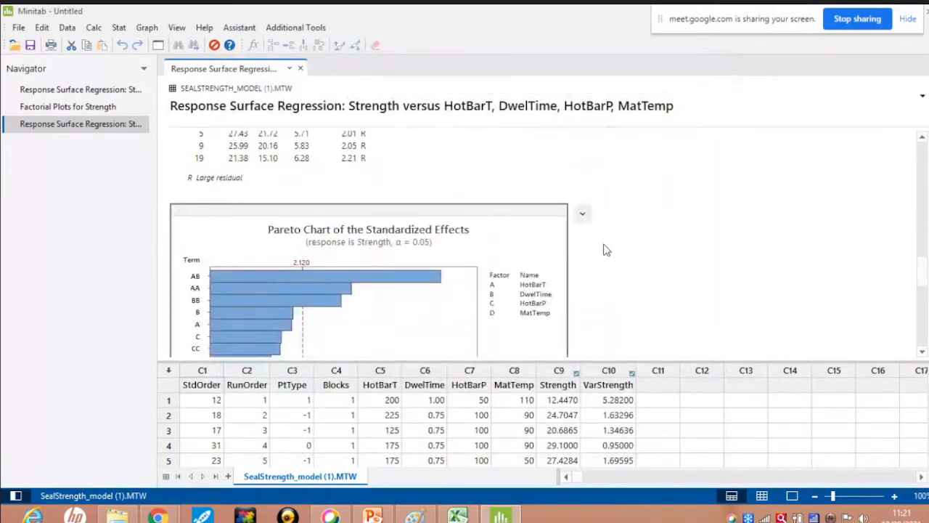
scroll(614, 242, "up", 10)
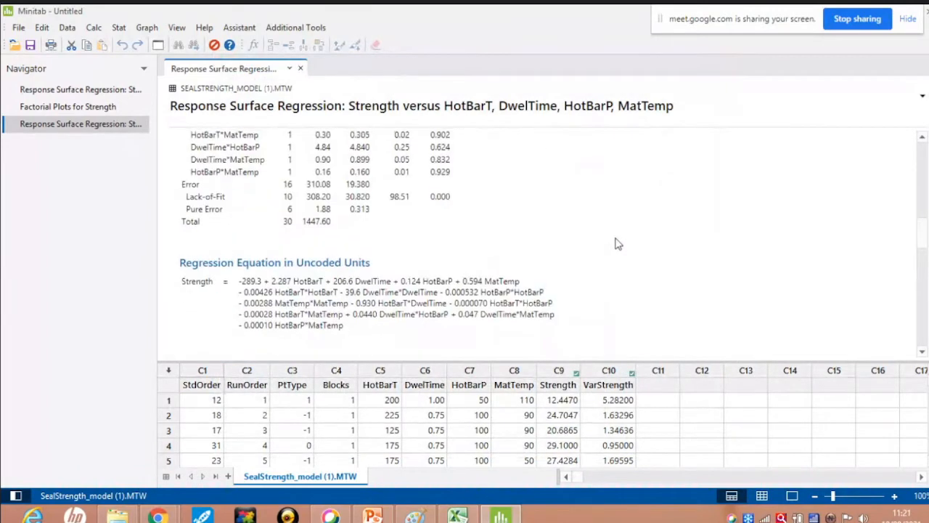
scroll(615, 243, "up", 6)
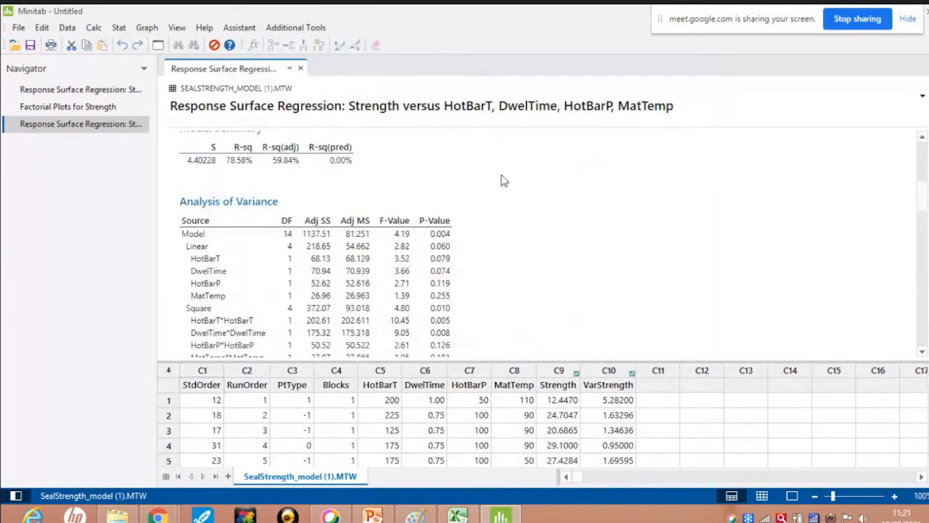
scroll(502, 180, "up", 3)
- Create new response surface factorial plots for Strength with all four factors, only model terms, main effects and a lower-left interaction matrix
left_click(118, 27)
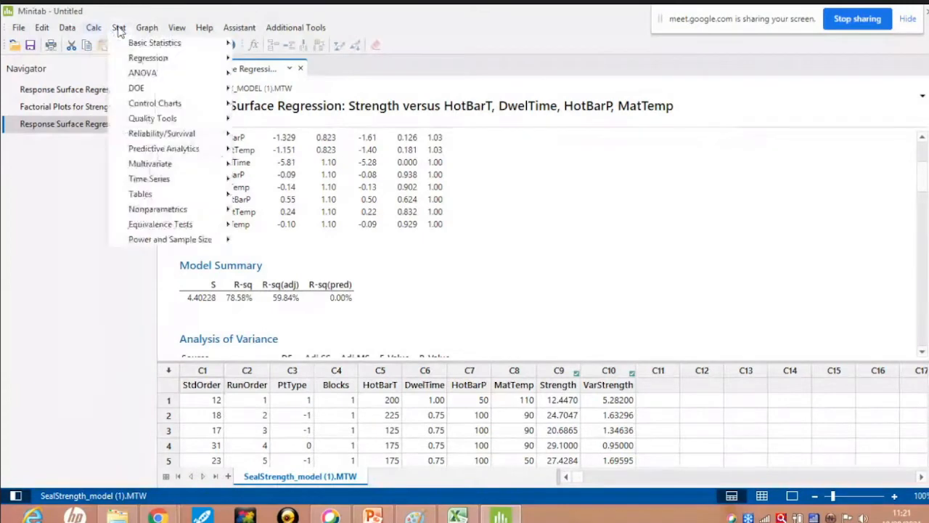
mouse_move(148, 90)
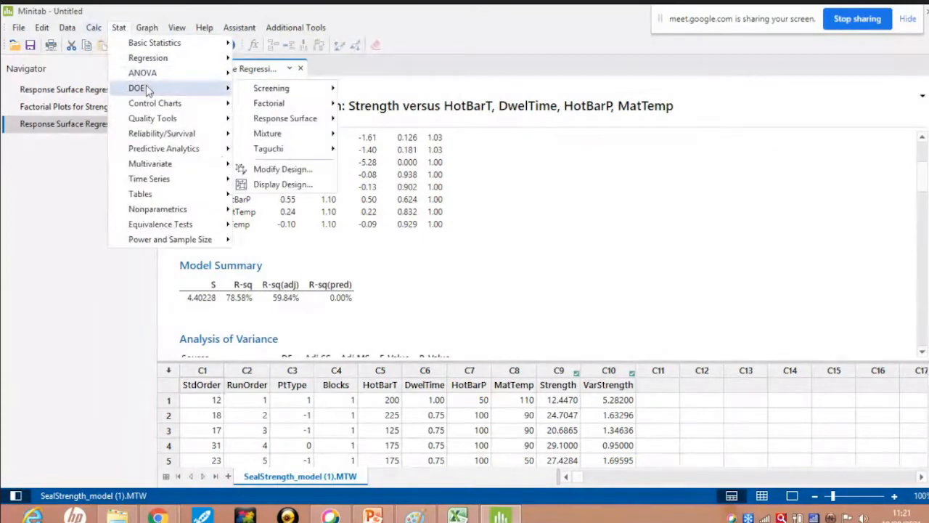
mouse_move(297, 119)
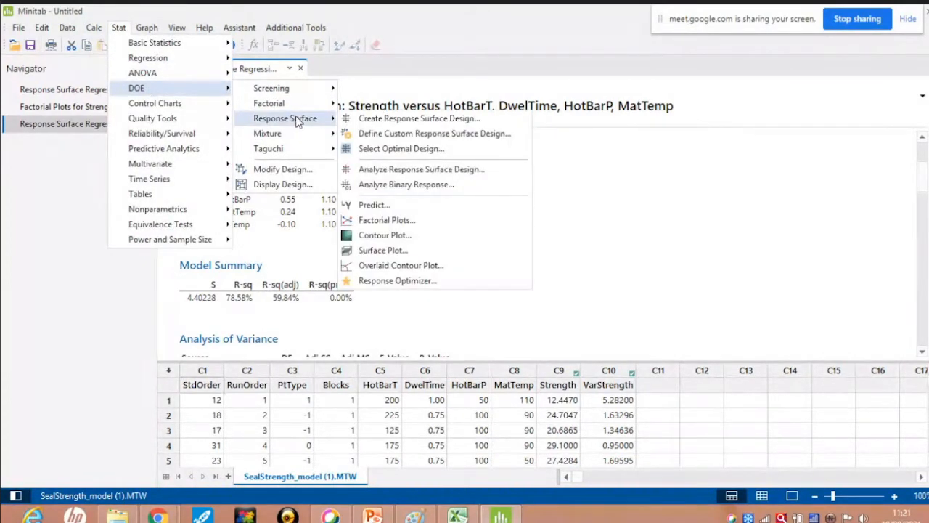
left_click(425, 220)
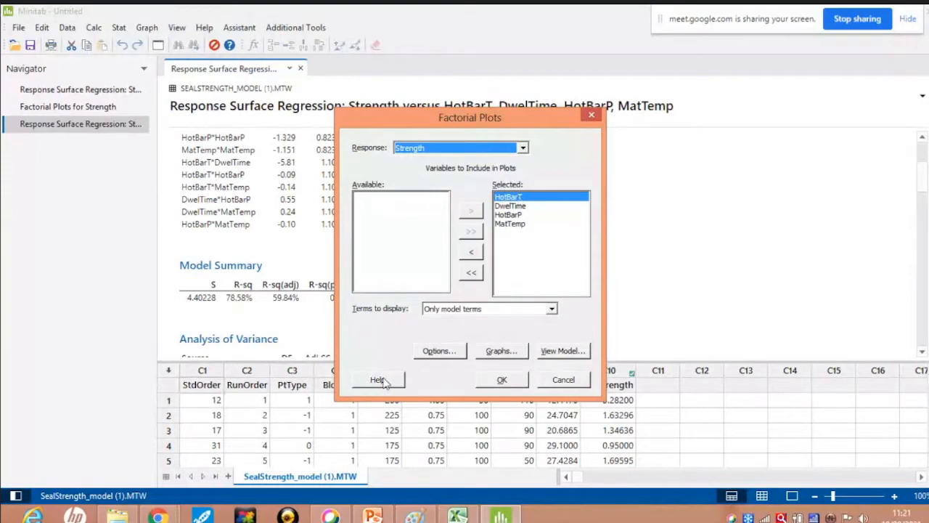
left_click(499, 351)
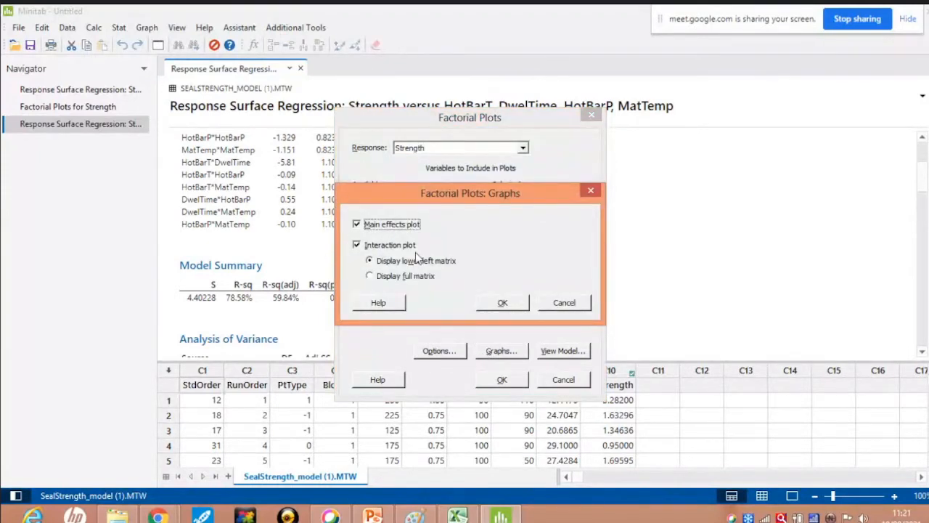
left_click(498, 308)
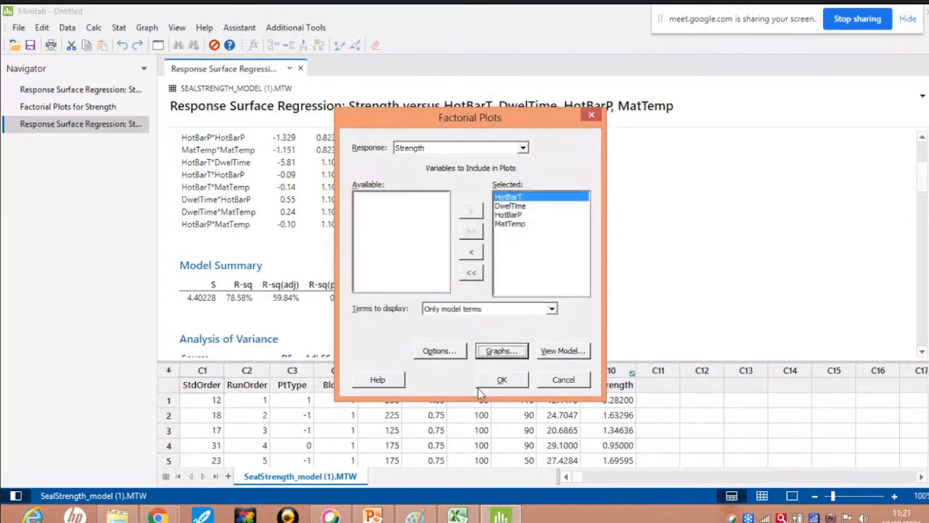
left_click(504, 381)
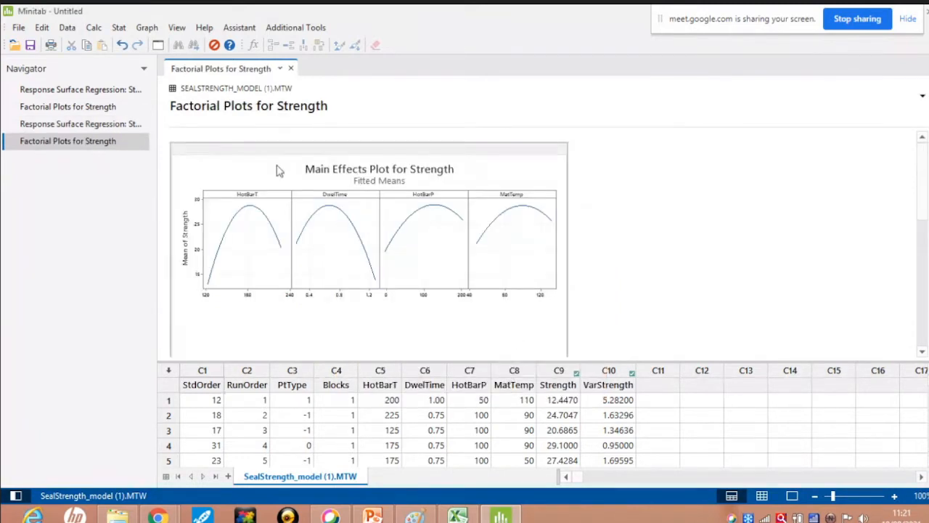
- Examine the Main Effects Plot and the Interaction Plot for Strength in enlarged windows, and return to the factorial plots output
double_click(278, 171)
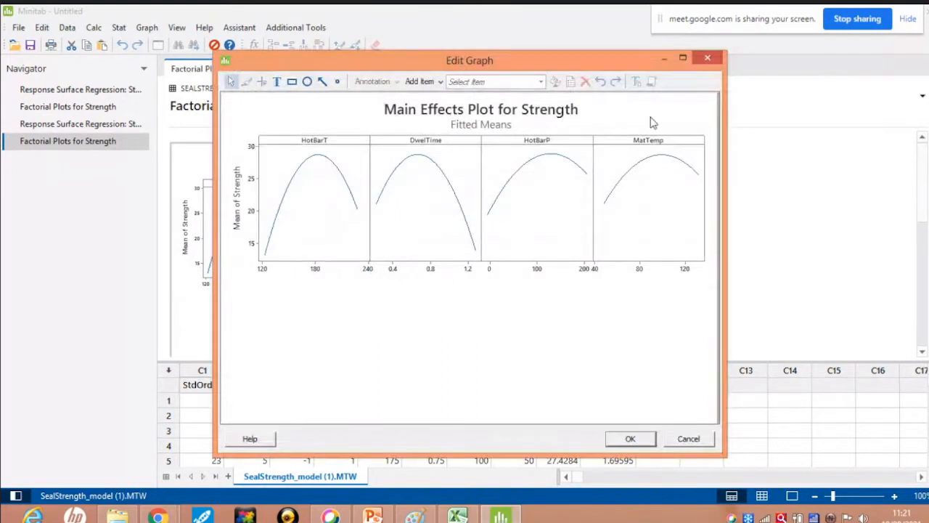
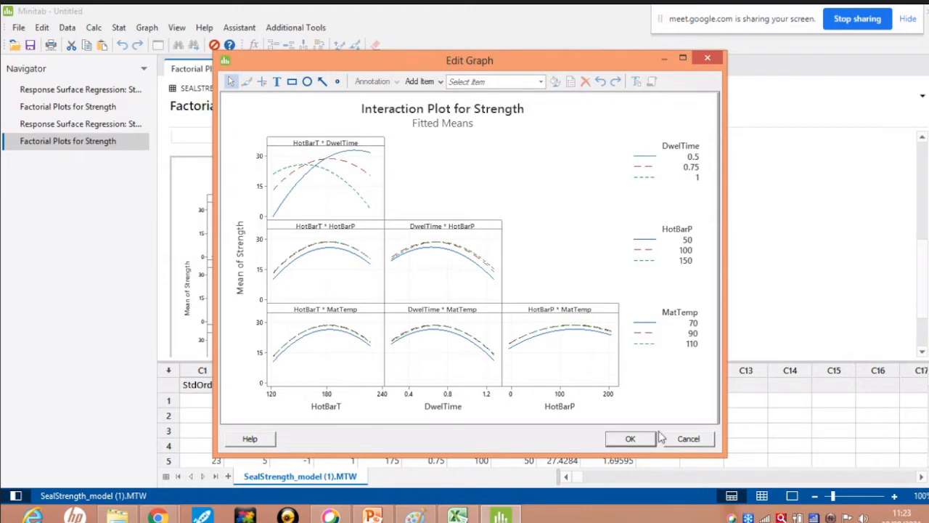
left_click(694, 439)
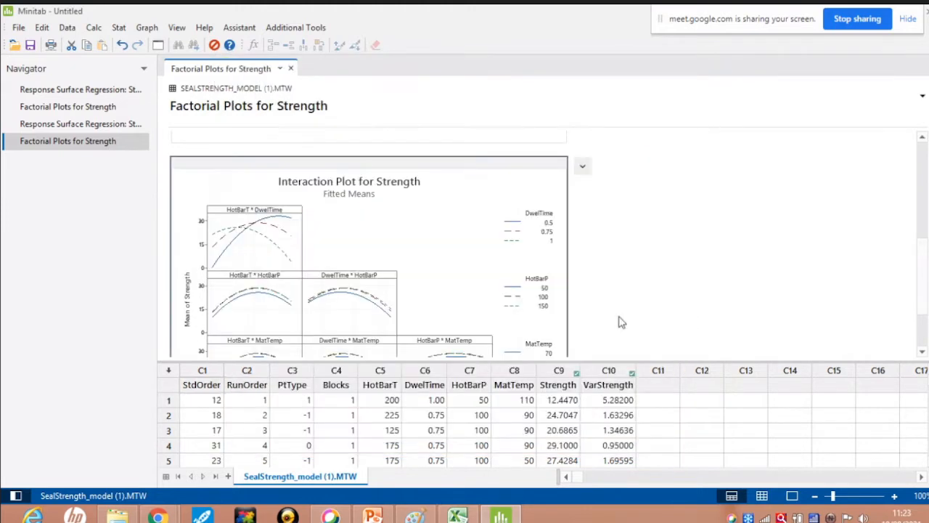
scroll(645, 320, "up", 5)
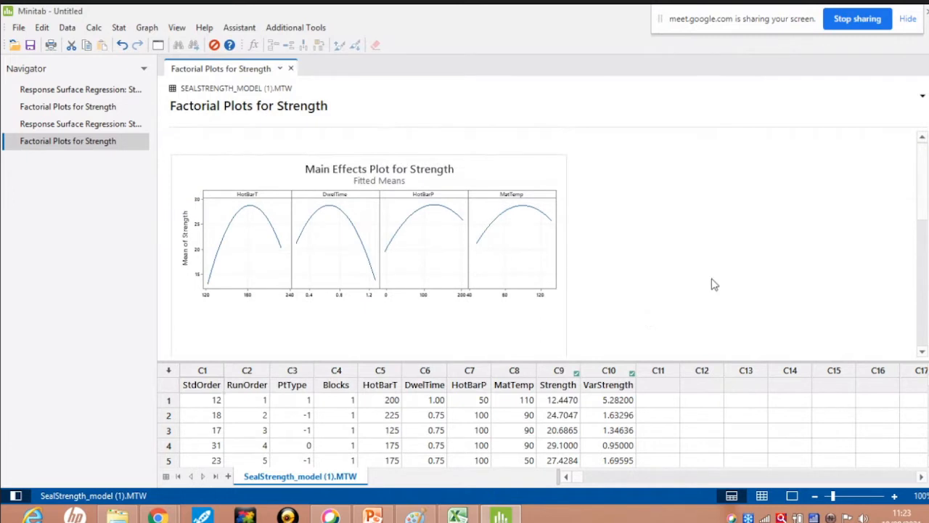
- Create a response surface contour plot of Strength with HotBarT on the X axis and DwelTime on the Y axis
left_click(118, 31)
mouse_move(142, 91)
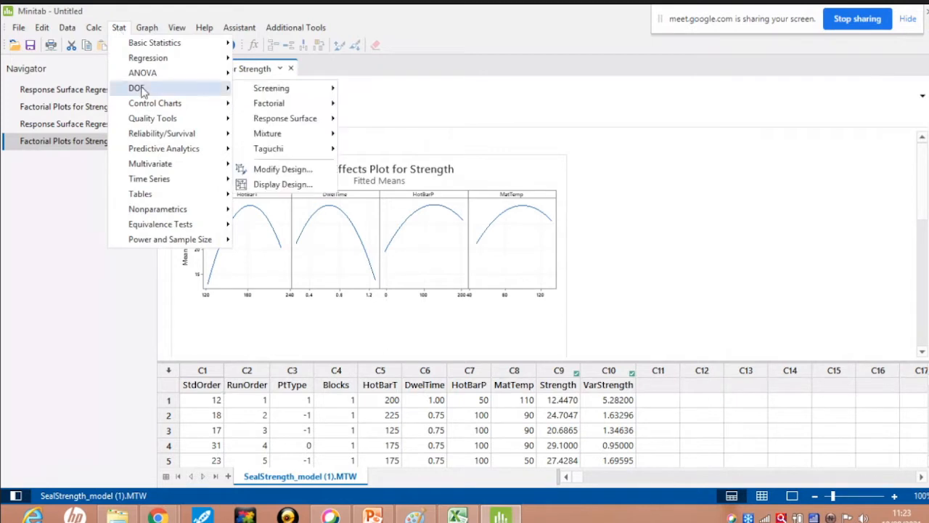
mouse_move(284, 121)
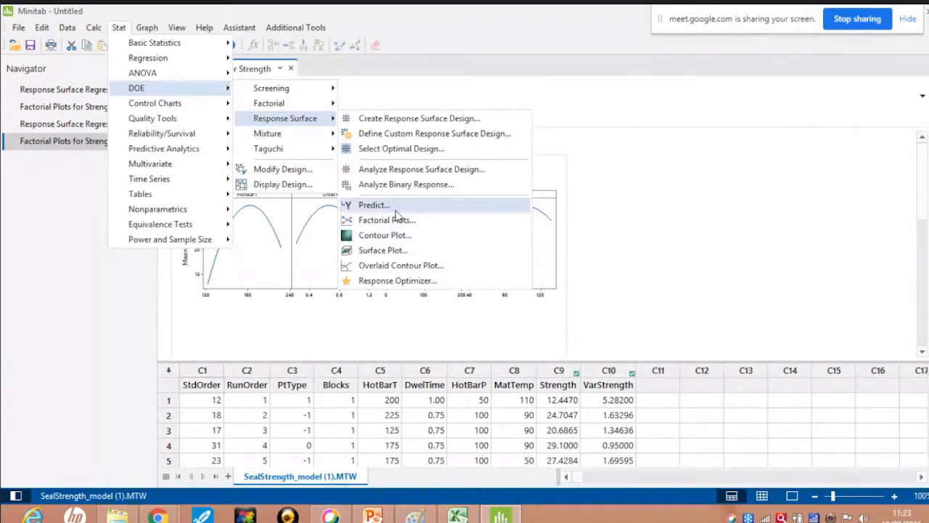
left_click(391, 239)
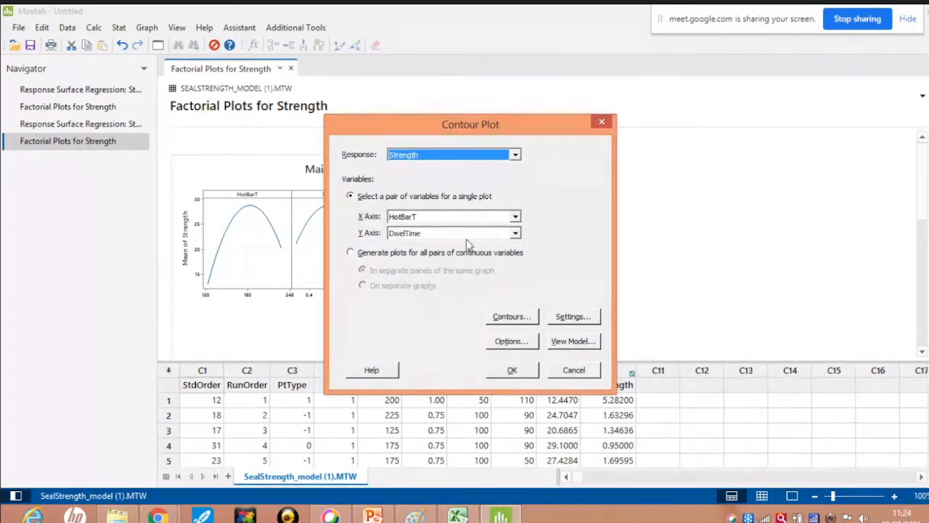
left_click(515, 217)
left_click(515, 219)
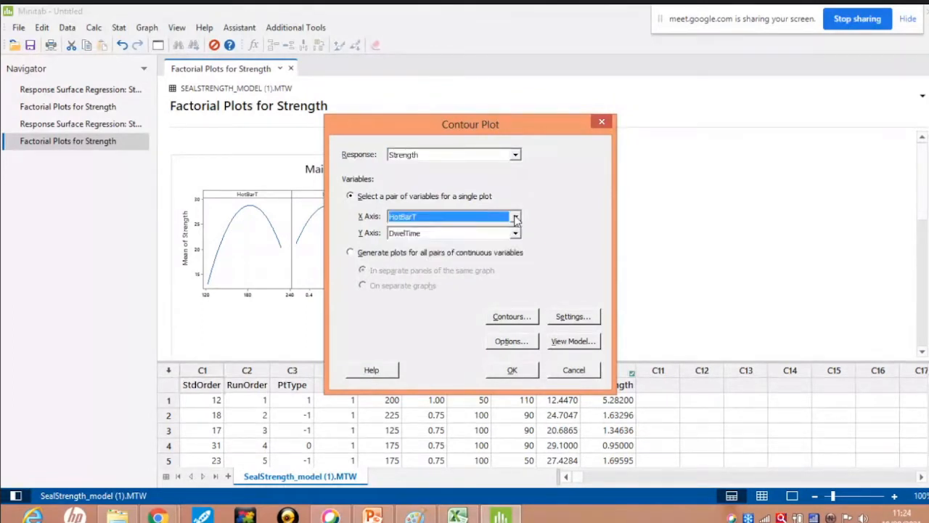
left_click(515, 236)
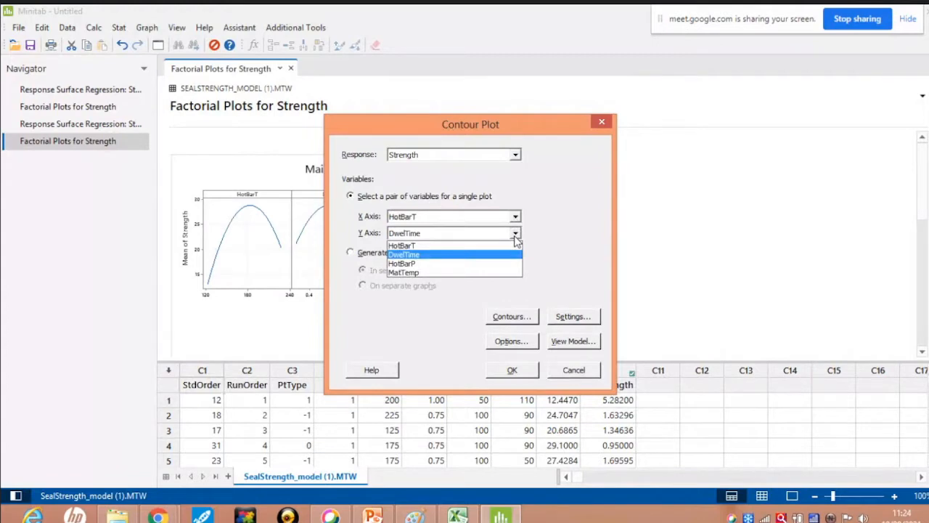
left_click(515, 239)
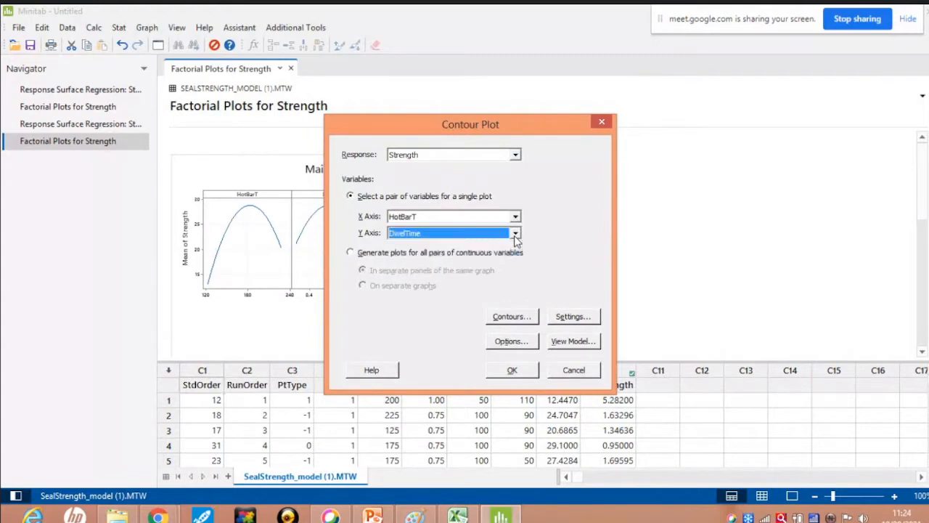
left_click(511, 372)
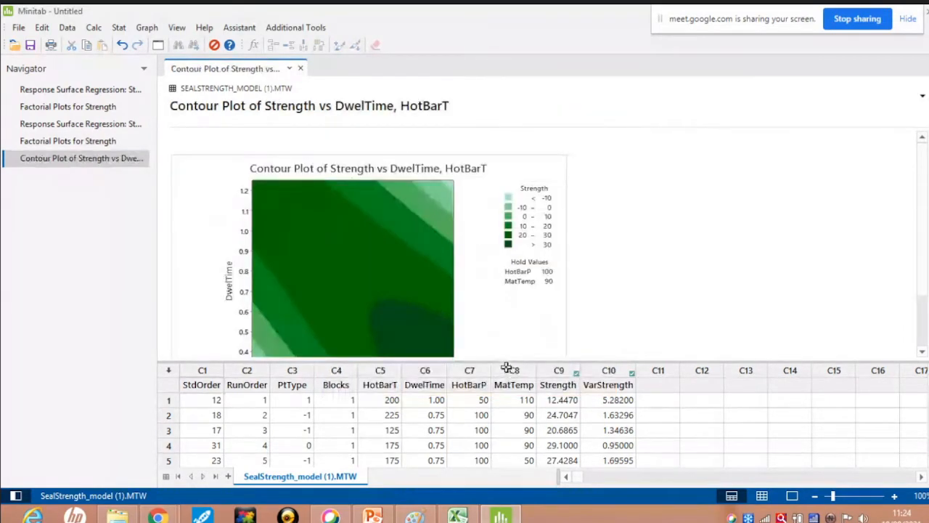
- Open the contour plot in a maximized graph window, examine its Strength regions and move the screen-sharing bar aside
double_click(350, 232)
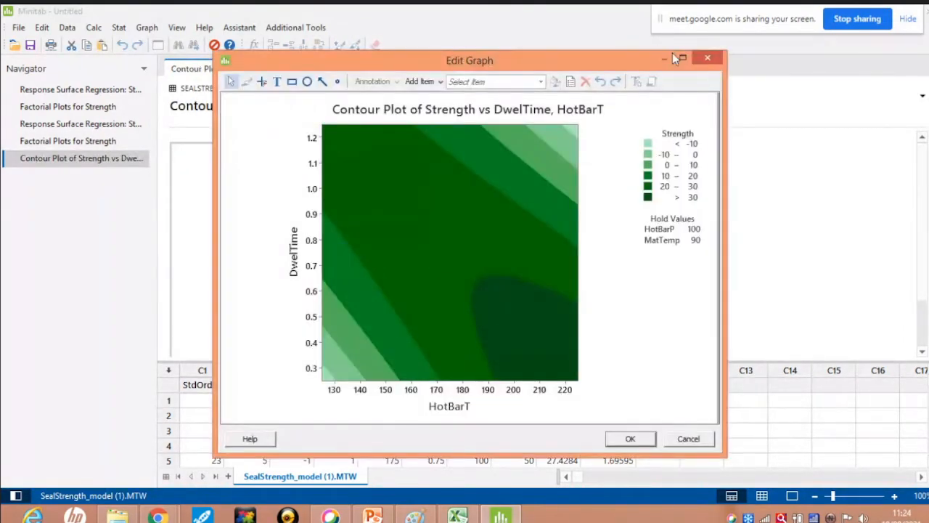
left_click(683, 58)
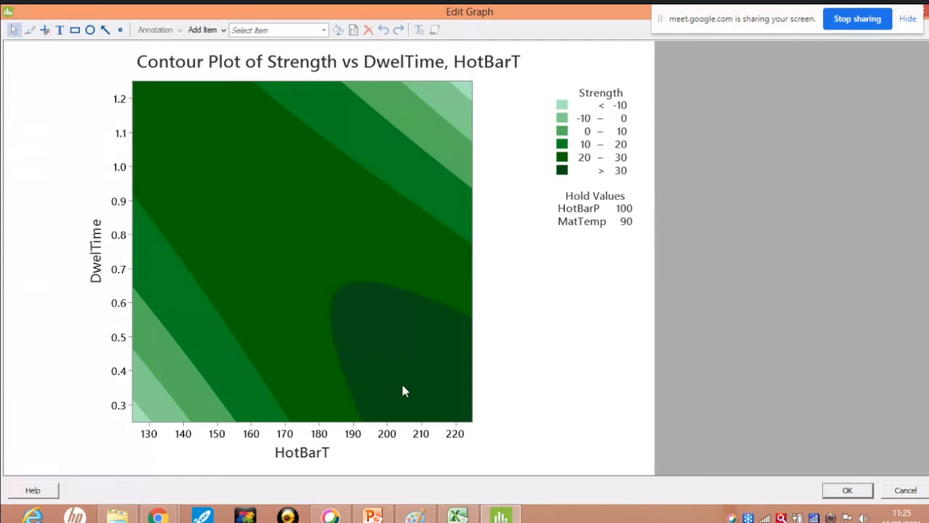
mouse_move(404, 390)
left_click_drag(773, 20, 708, 13)
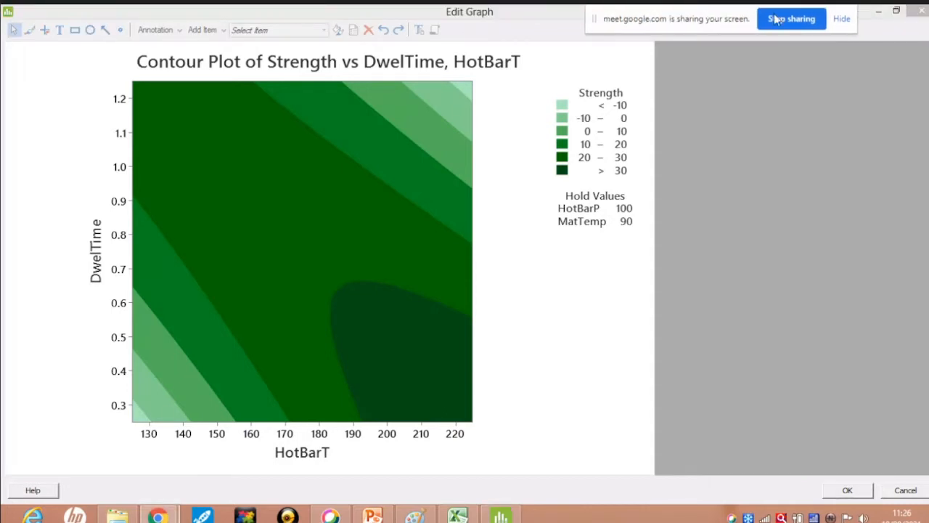
- Close the enlarged graph and create another contour plot of Strength with HotBarT on the X axis and MatTemp on the Y axis
left_click(919, 12)
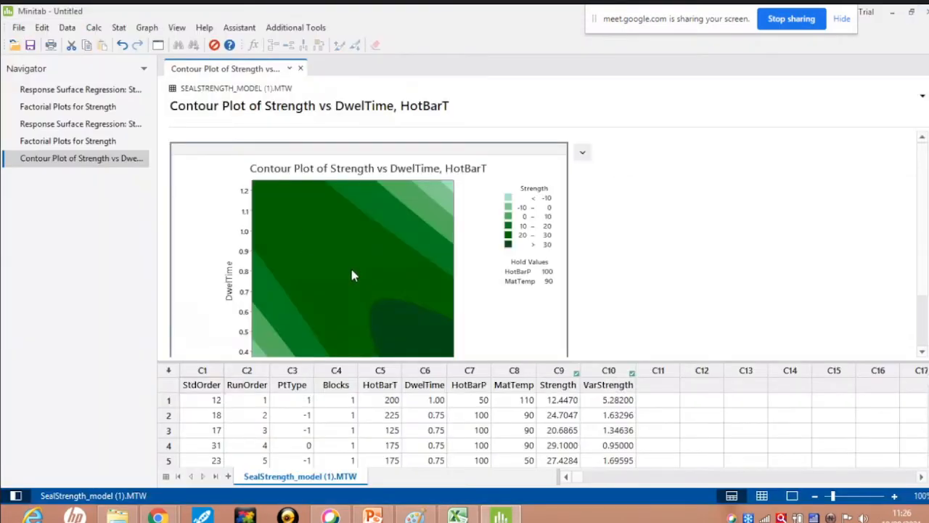
left_click(159, 46)
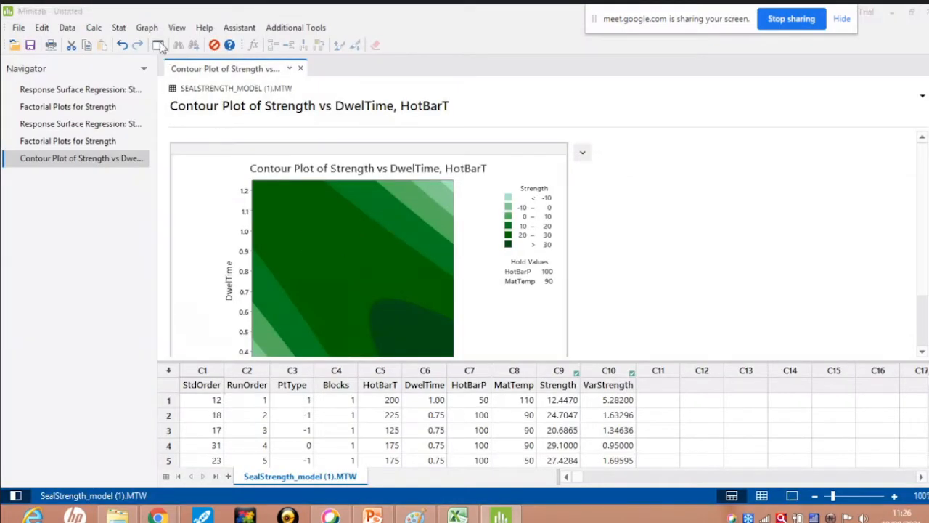
left_click(515, 217)
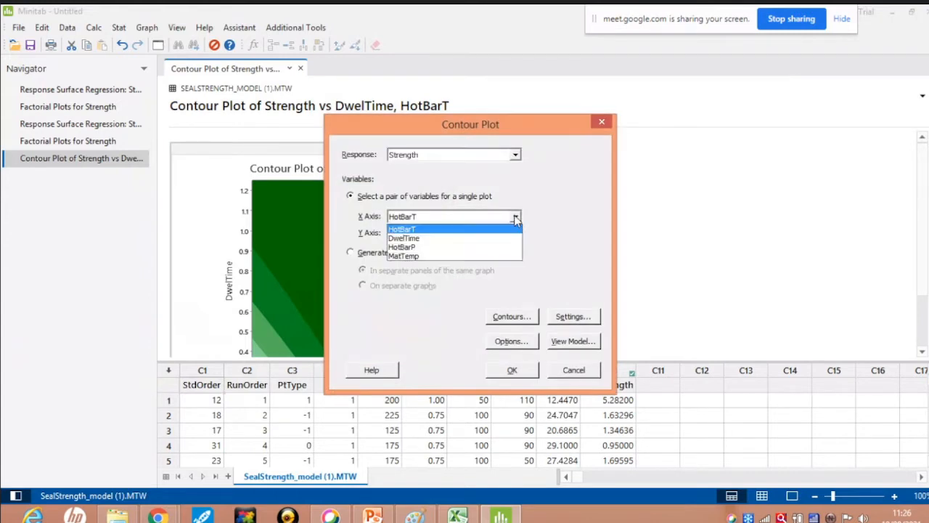
left_click(427, 230)
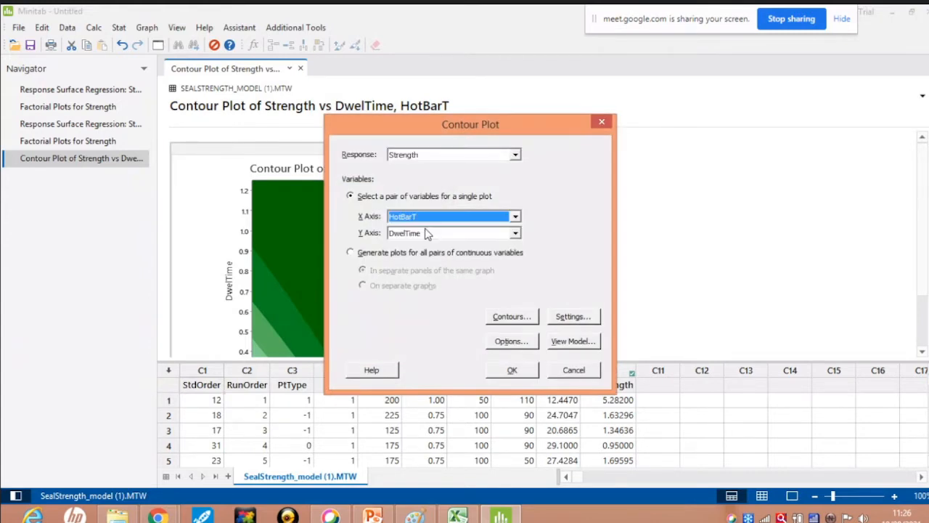
left_click(515, 233)
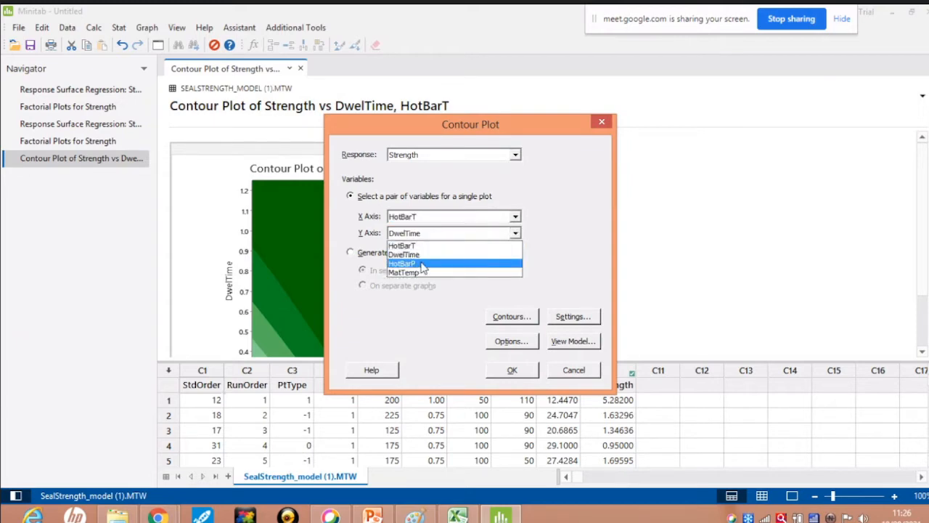
left_click(424, 264)
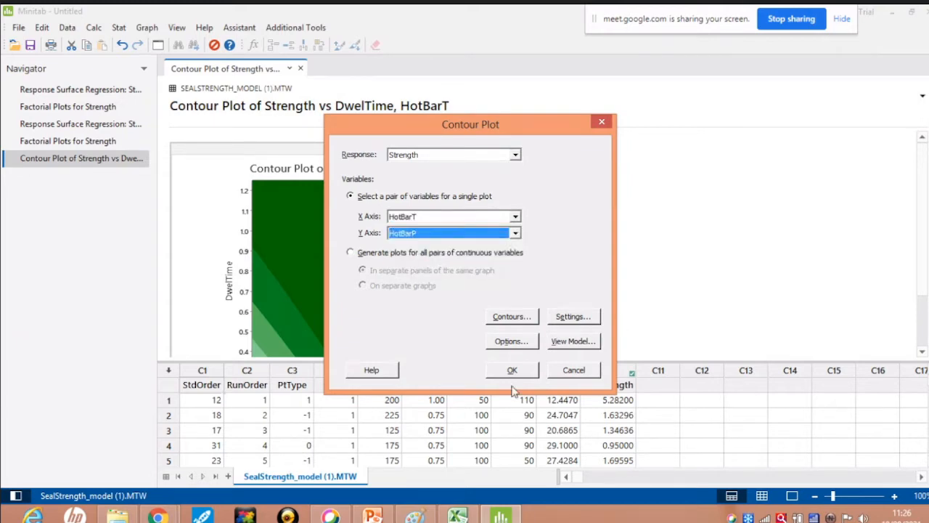
left_click(515, 233)
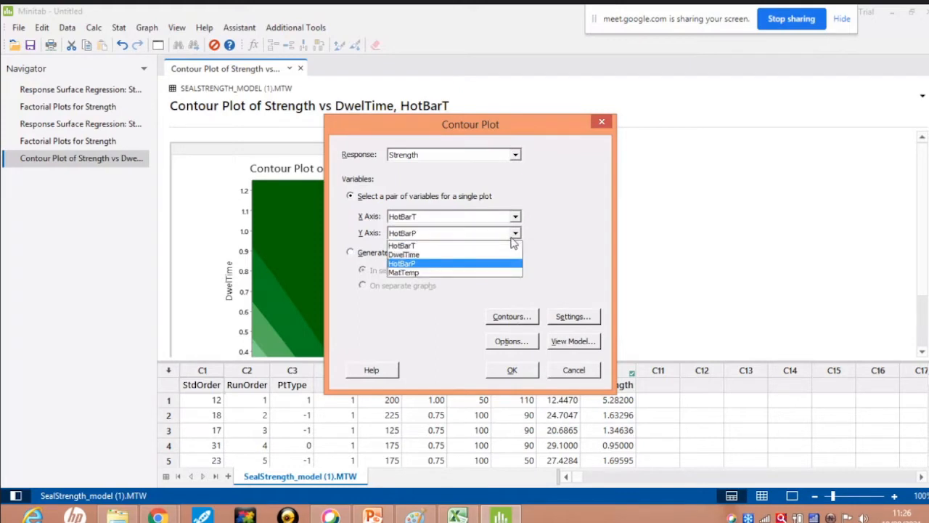
left_click(463, 273)
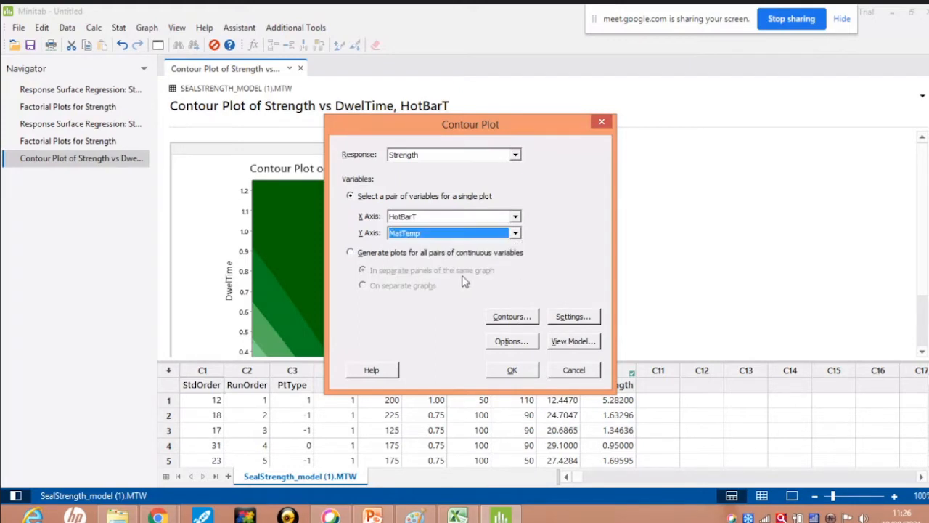
left_click(514, 372)
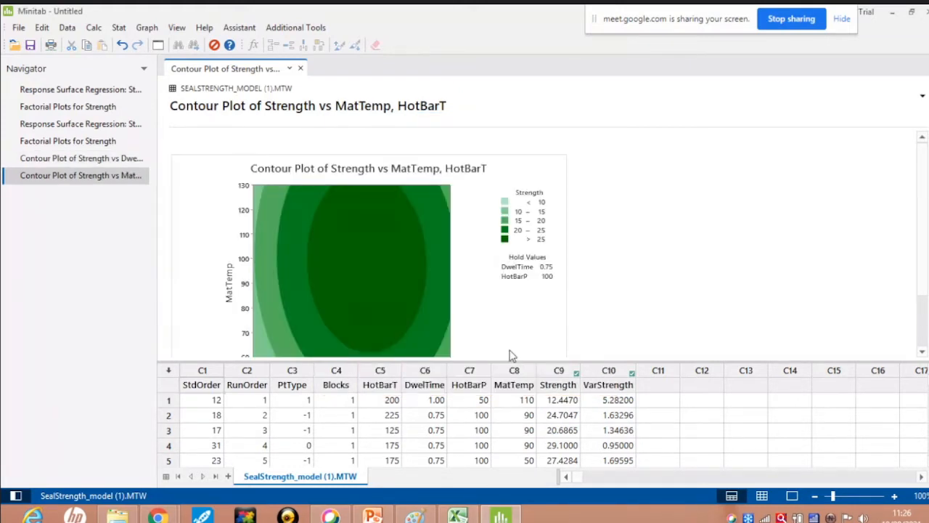
- Open the MatTemp versus HotBarT contour plot in an enlarged window, examine its Strength regions and close it without changes
double_click(363, 272)
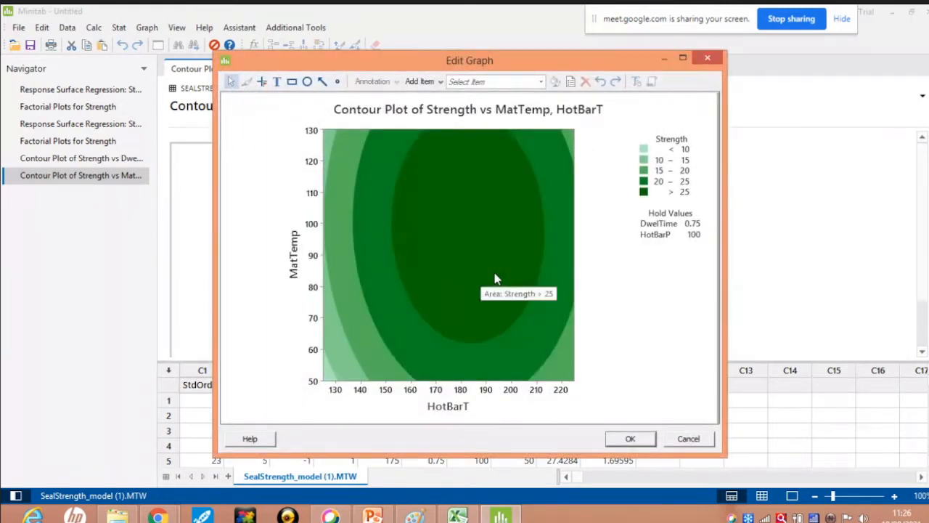
left_click_drag(539, 62, 484, 60)
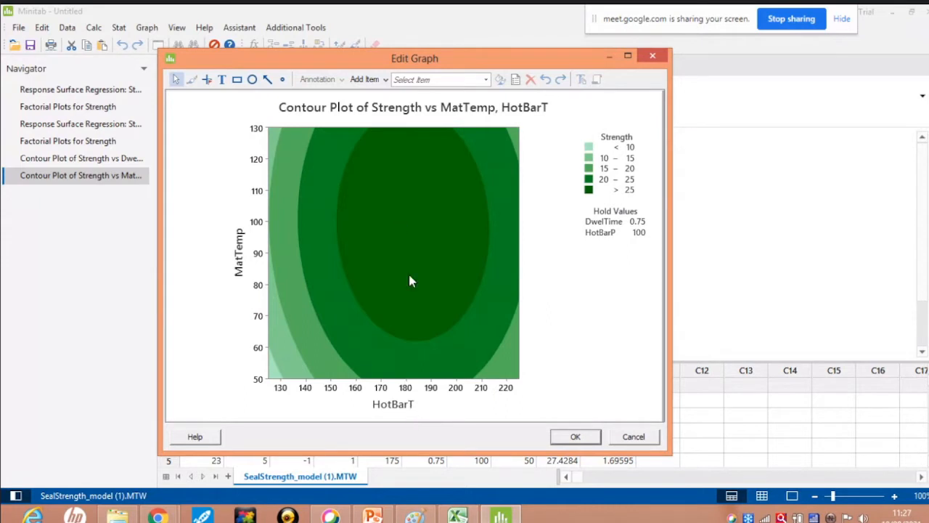
mouse_move(410, 245)
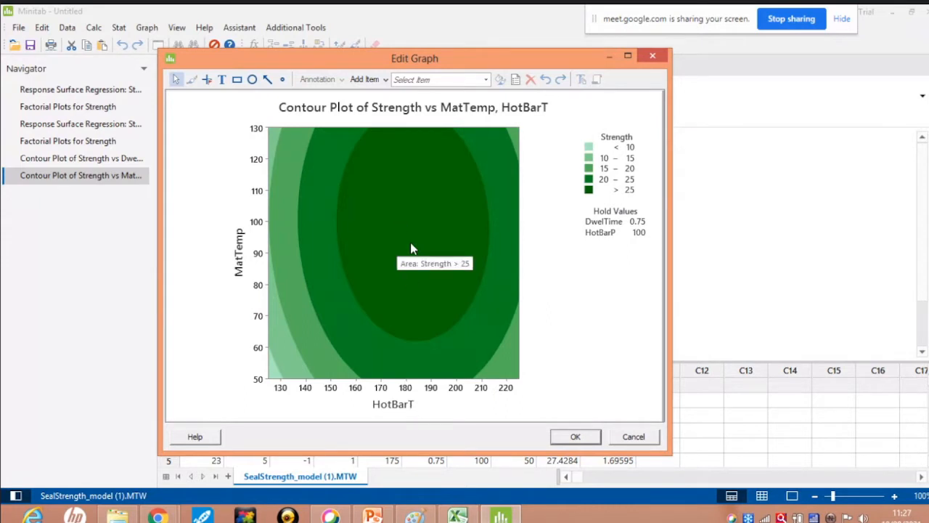
mouse_move(427, 366)
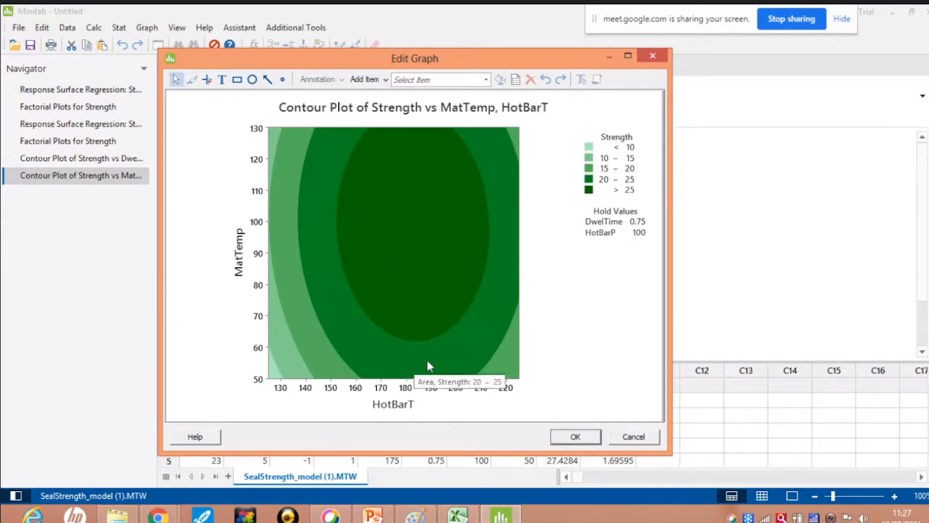
left_click(632, 438)
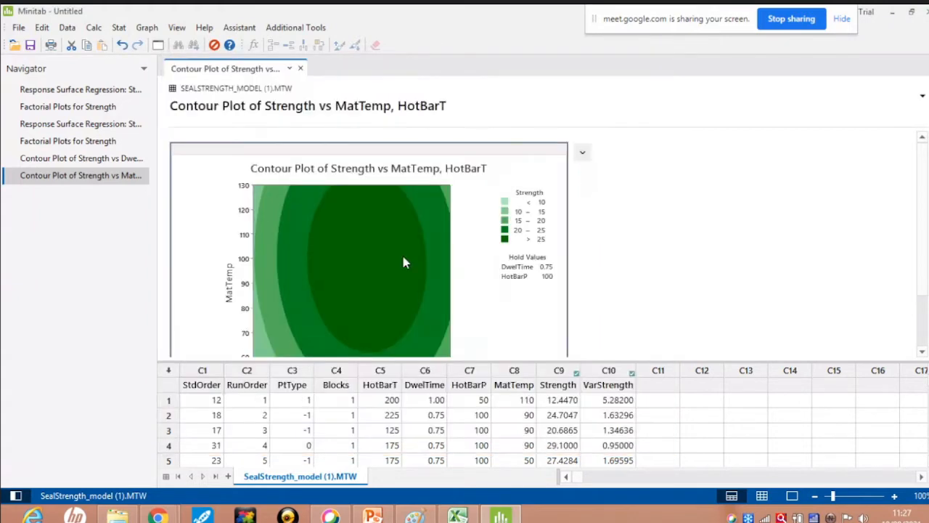
- Create a response surface plot of Strength with HotBarT on the X axis and DwelTime on the Y axis
left_click(118, 27)
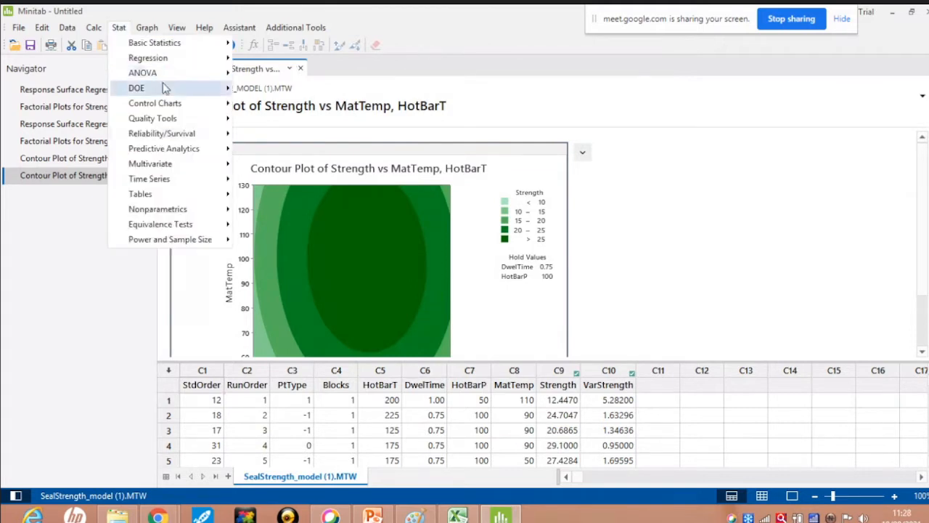
mouse_move(165, 87)
mouse_move(290, 122)
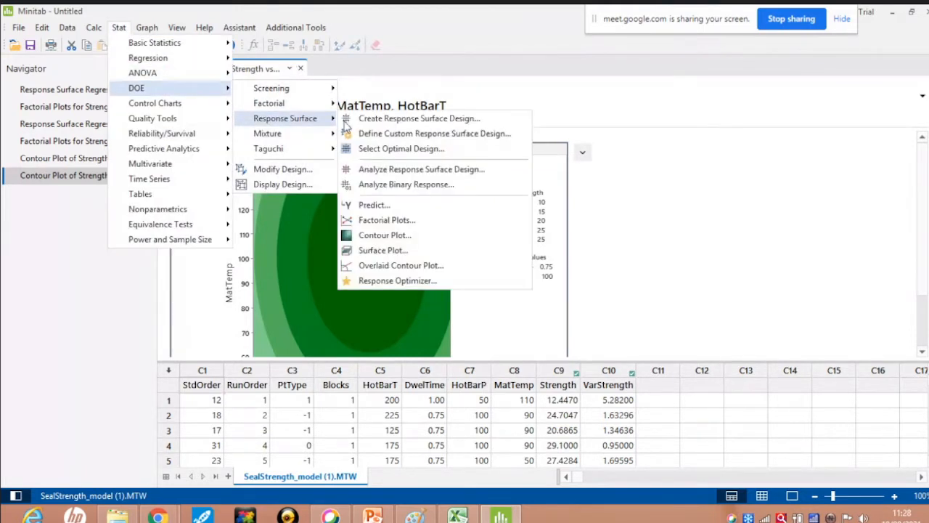
left_click(398, 252)
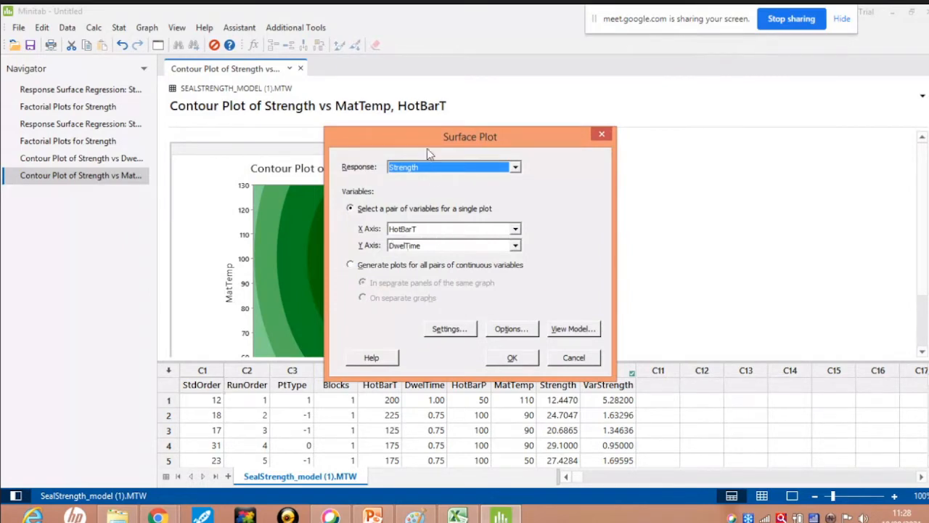
left_click_drag(427, 148, 507, 148)
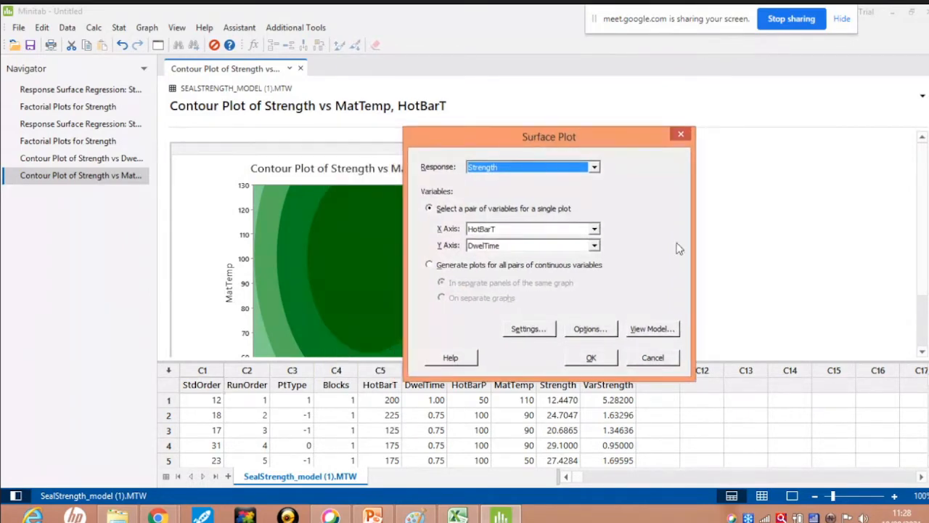
left_click(591, 357)
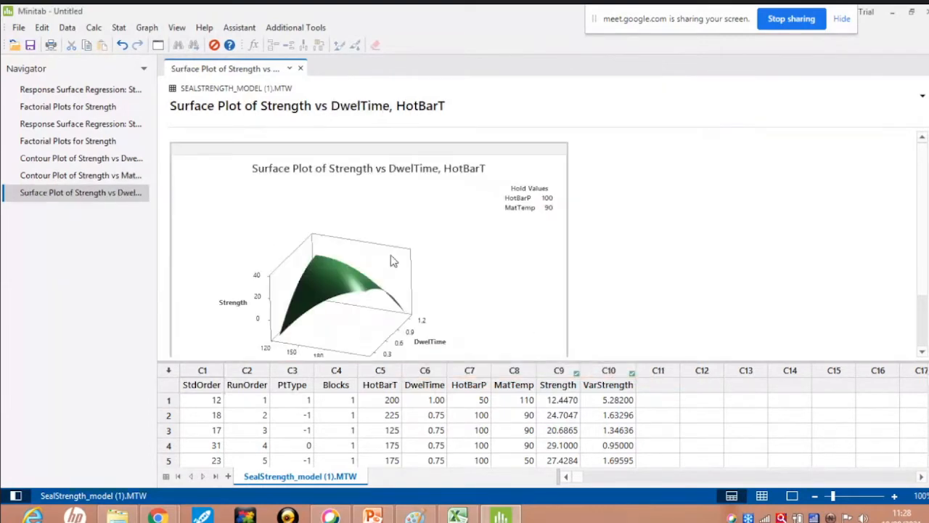
- Open the surface plot in an enlarged window and rotate it about its X and Y axes to examine the Strength surface
double_click(390, 231)
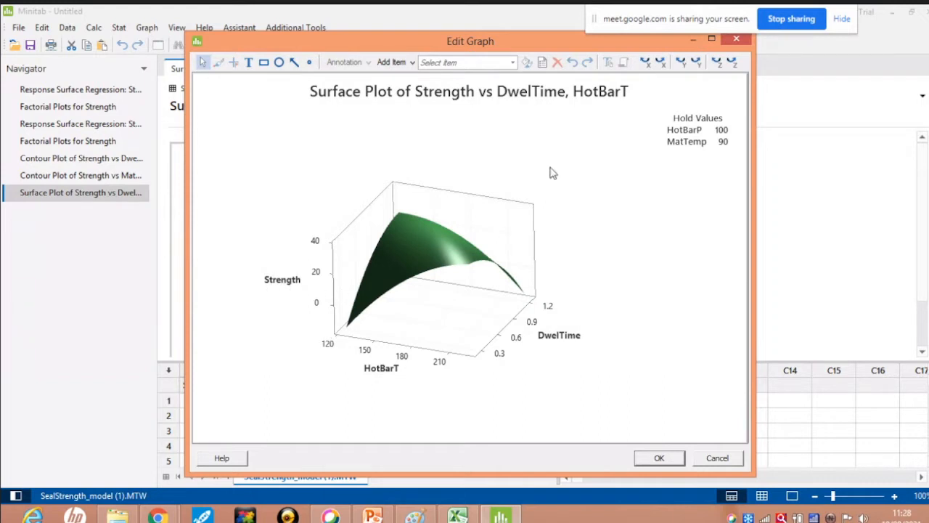
left_click(645, 63)
left_click(646, 63)
left_click(645, 63)
left_click(646, 64)
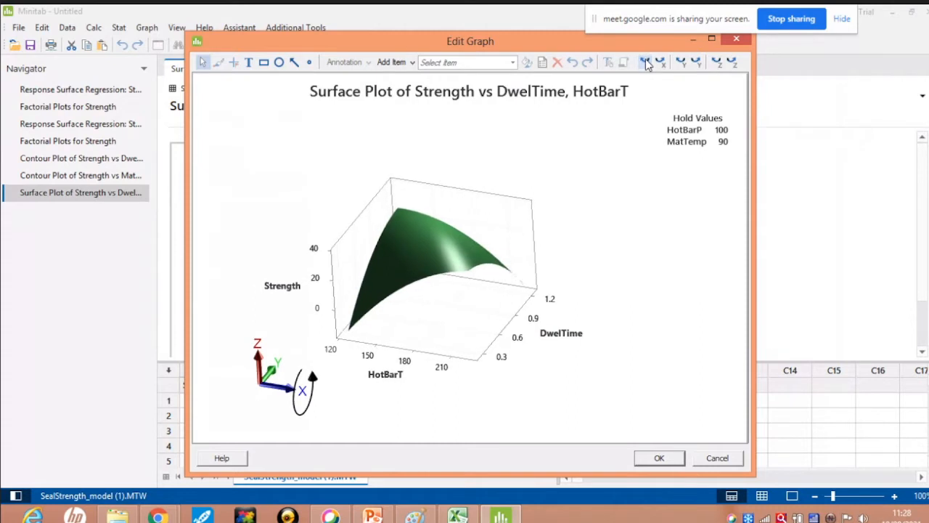
left_click(645, 63)
left_click(645, 63)
left_click(646, 63)
left_click(646, 63)
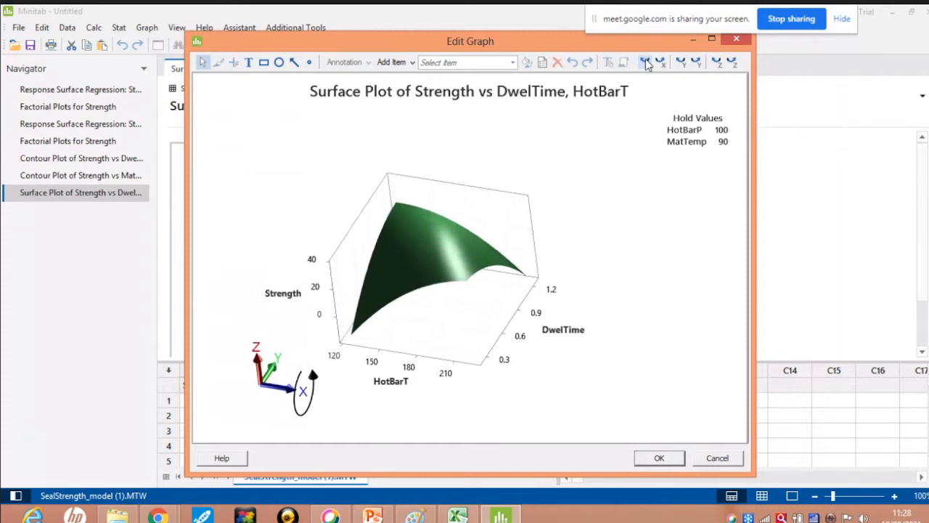
left_click(645, 63)
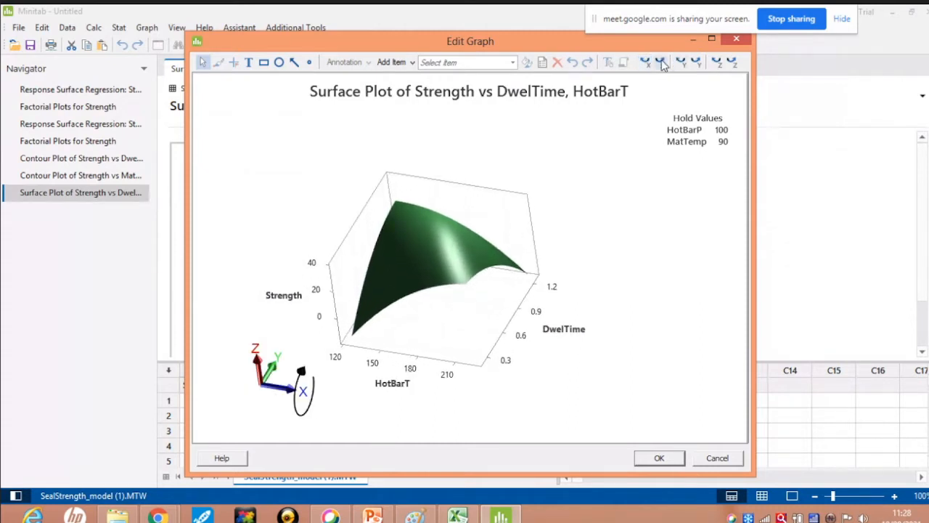
left_click(661, 64)
left_click(661, 63)
left_click(680, 63)
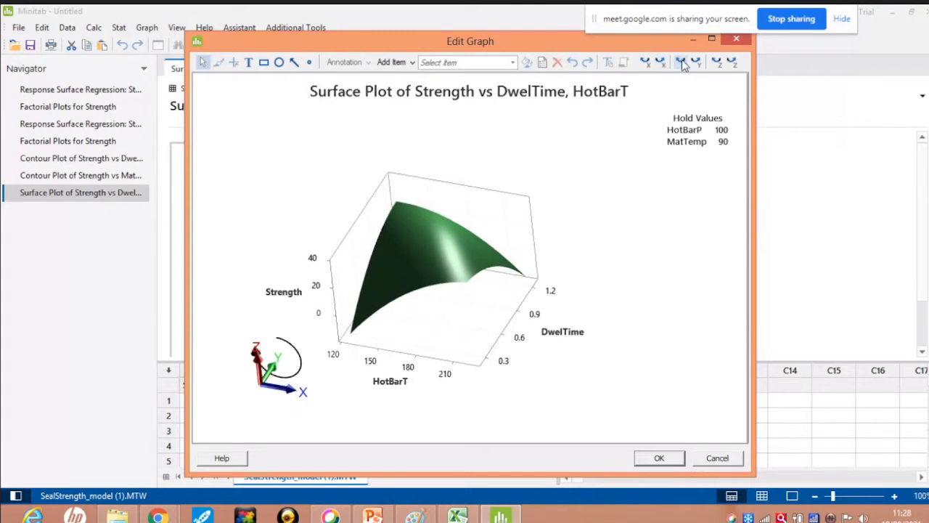
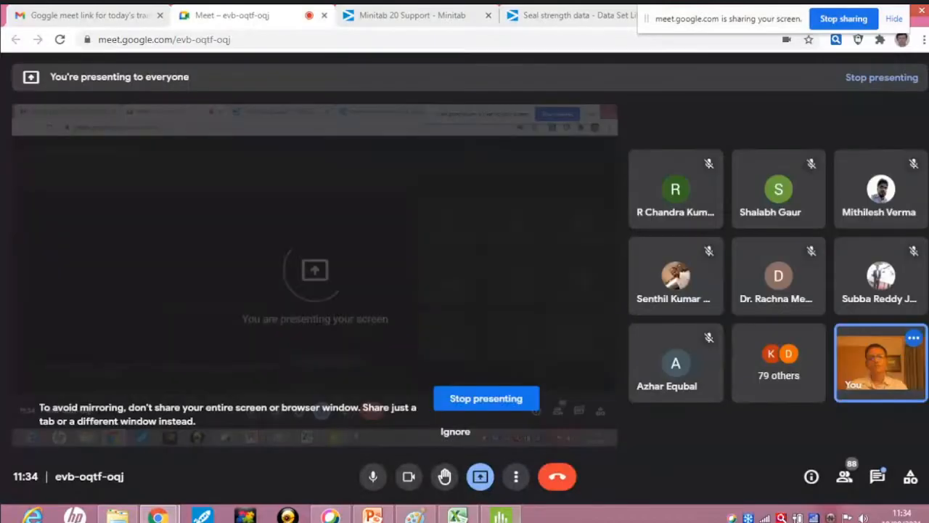
- Switch to Minitab and run the Response Optimizer with Strength set to Maximize and VarStrength set to Minimize
left_click(500, 516)
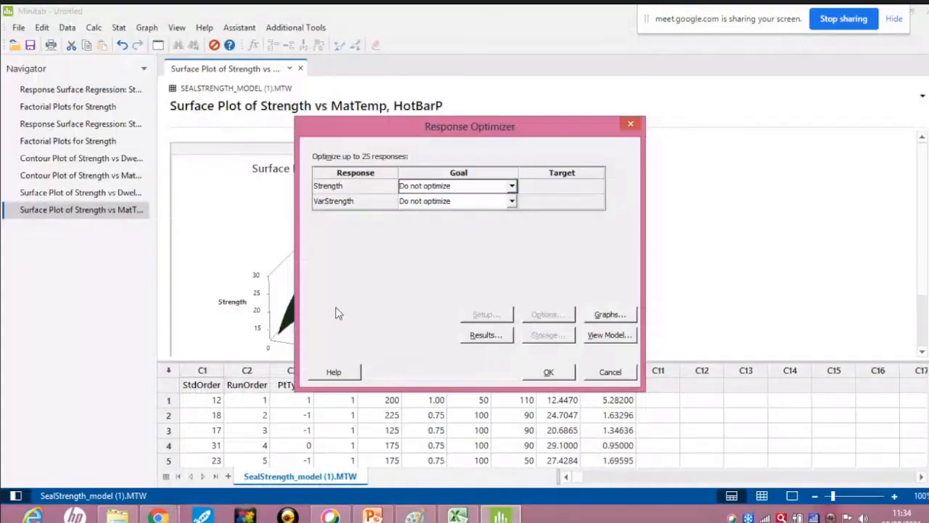
left_click(512, 187)
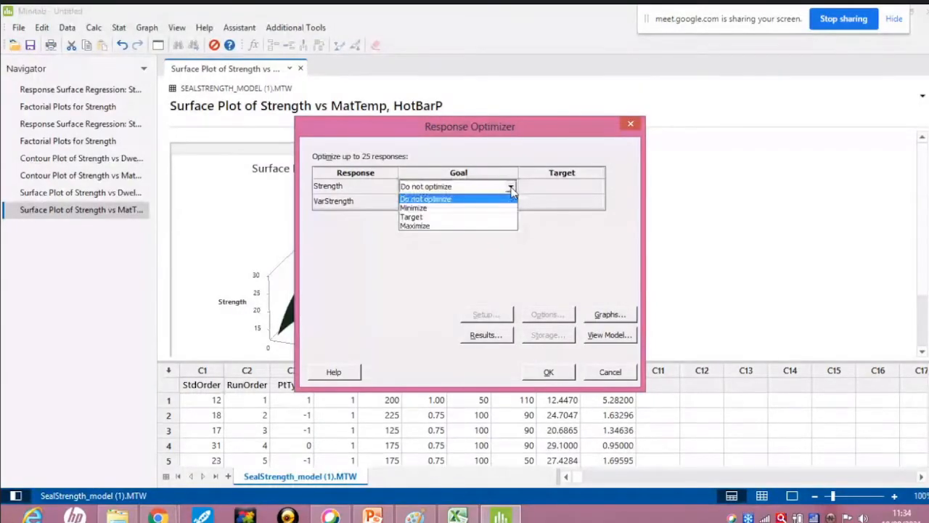
left_click(463, 227)
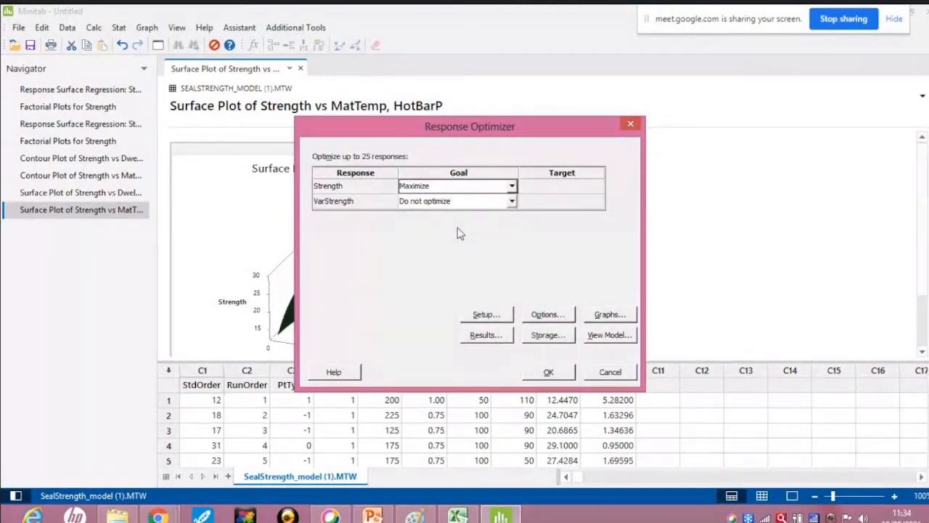
left_click(511, 202)
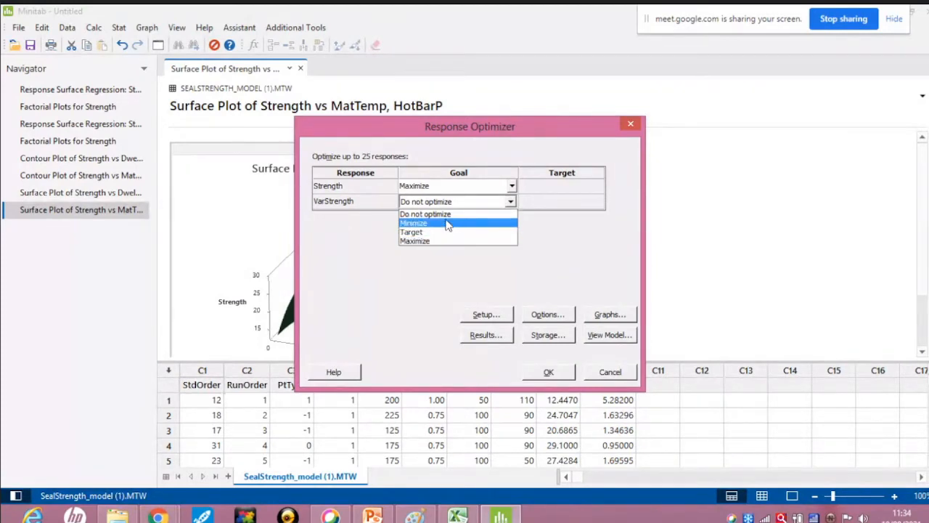
left_click(447, 224)
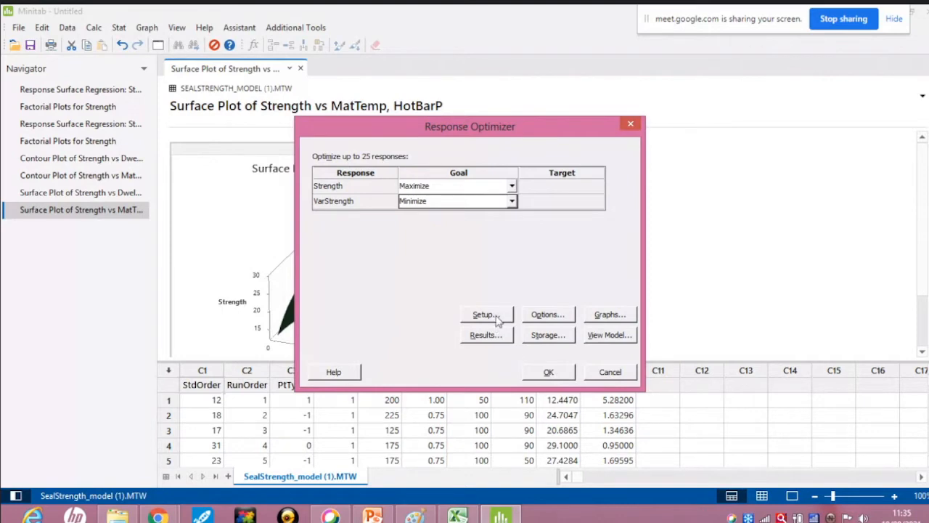
left_click(550, 373)
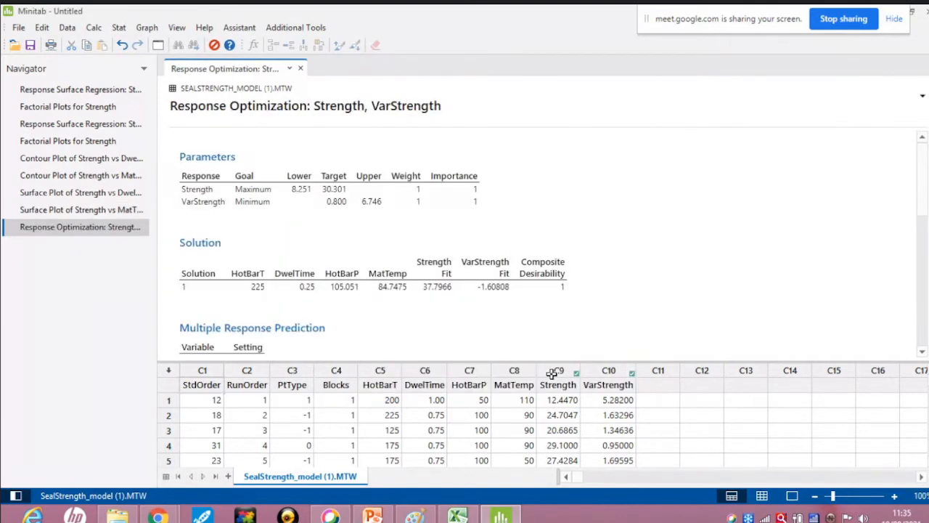
- Examine the optimization results and the optimization plot in an enlarged window, and close it without changes
scroll(420, 287, "down", 5)
scroll(418, 287, "down", 4)
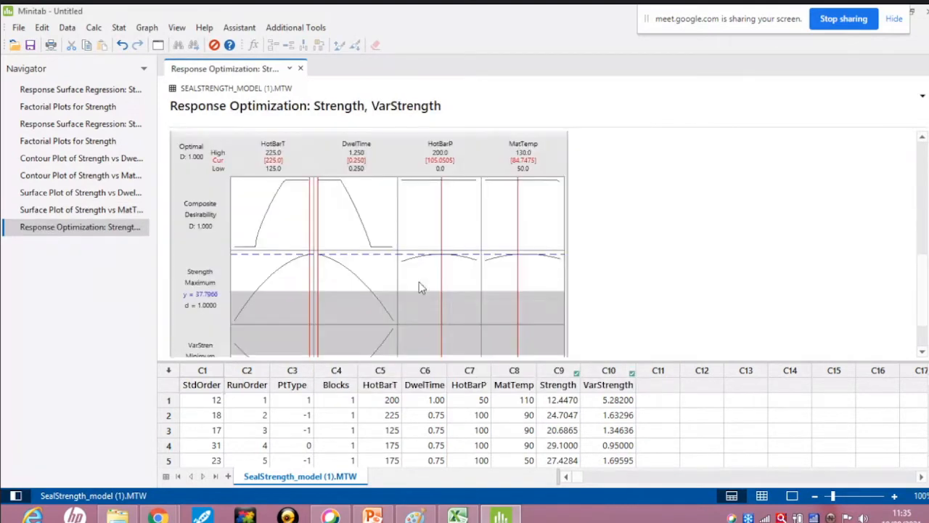
double_click(376, 215)
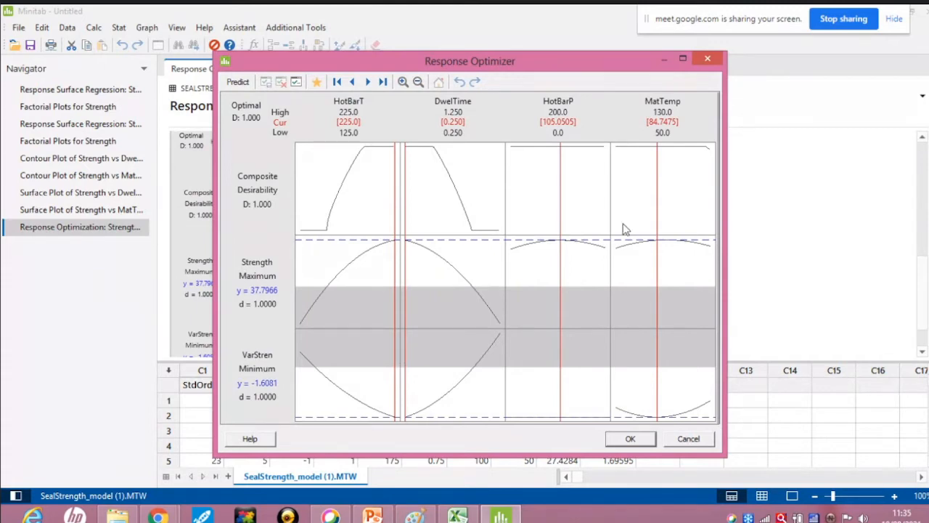
left_click(699, 439)
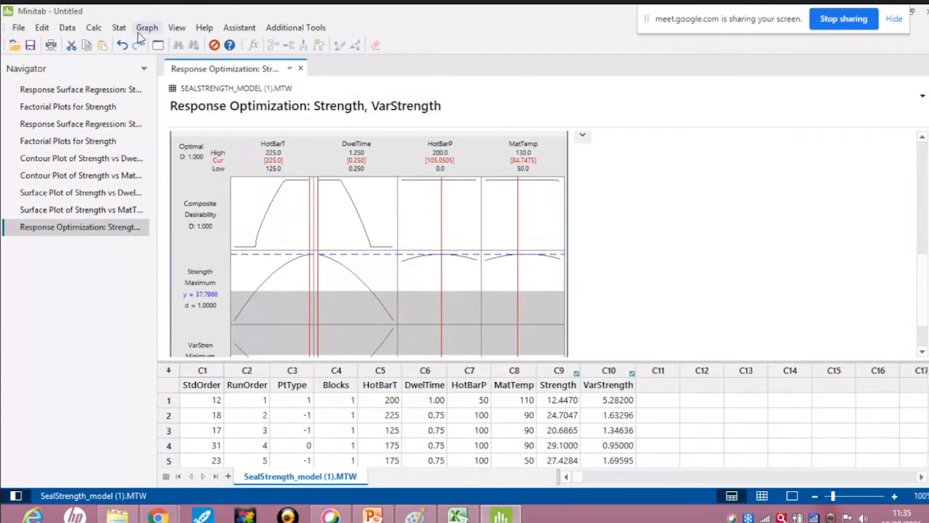
- Run the Response Optimizer again with Strength set to Maximize and VarStrength set to Do not optimize
left_click(157, 45)
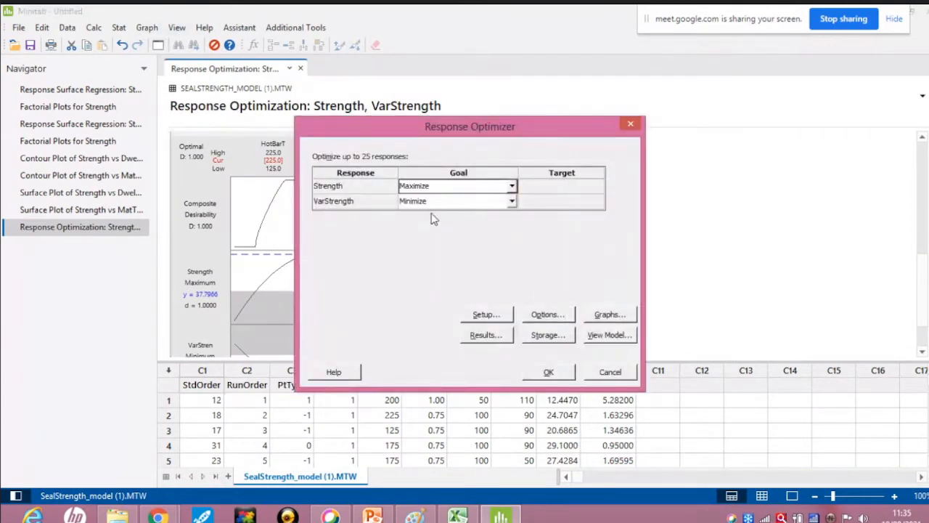
left_click(512, 202)
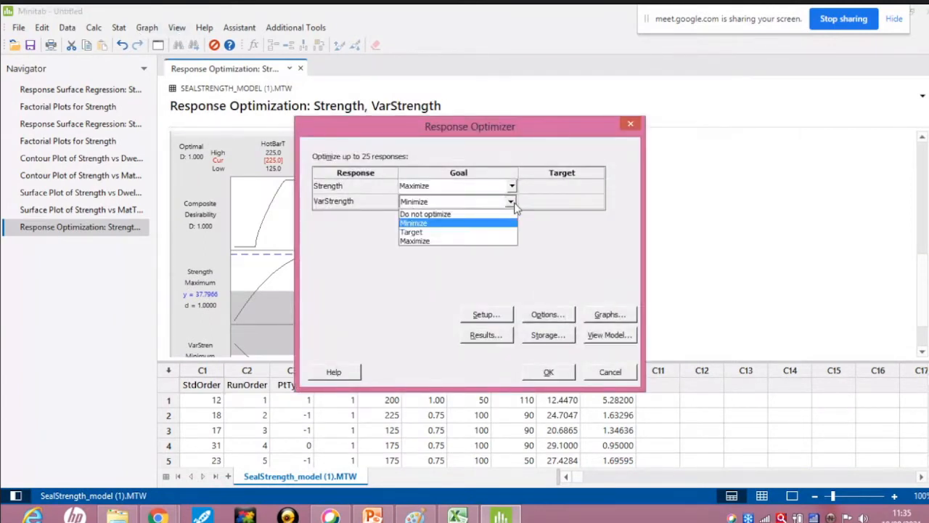
left_click(445, 203)
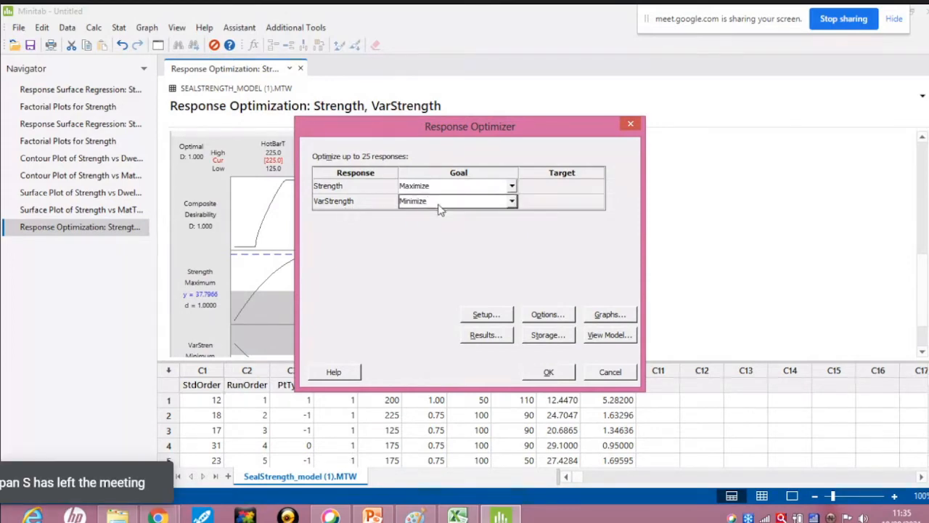
left_click(514, 201)
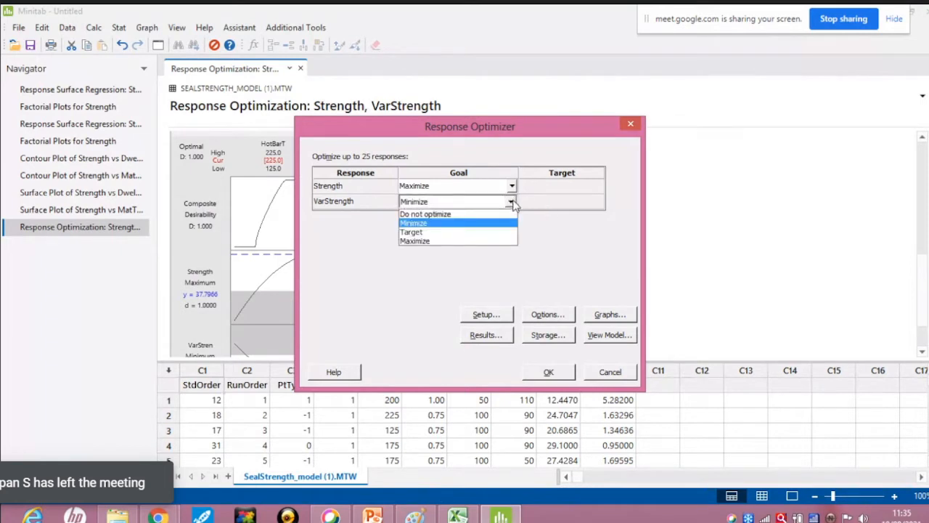
left_click(442, 214)
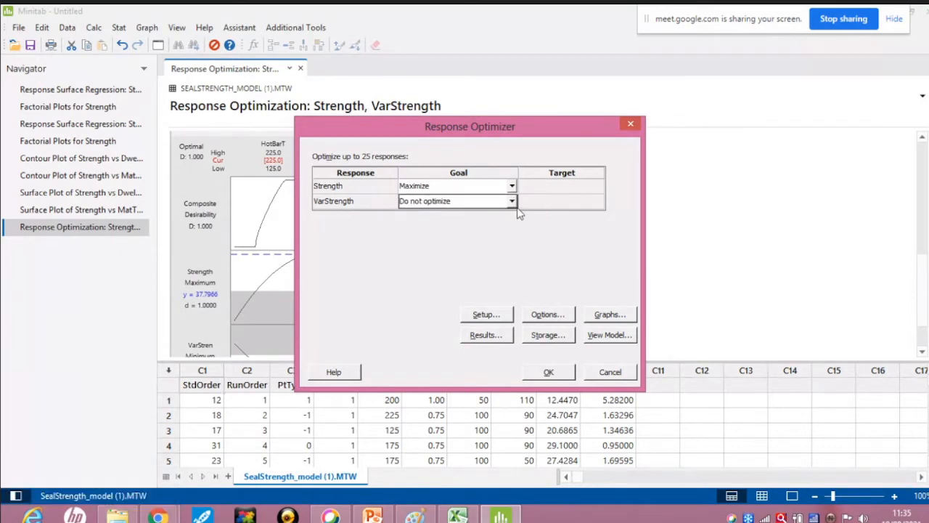
left_click(553, 374)
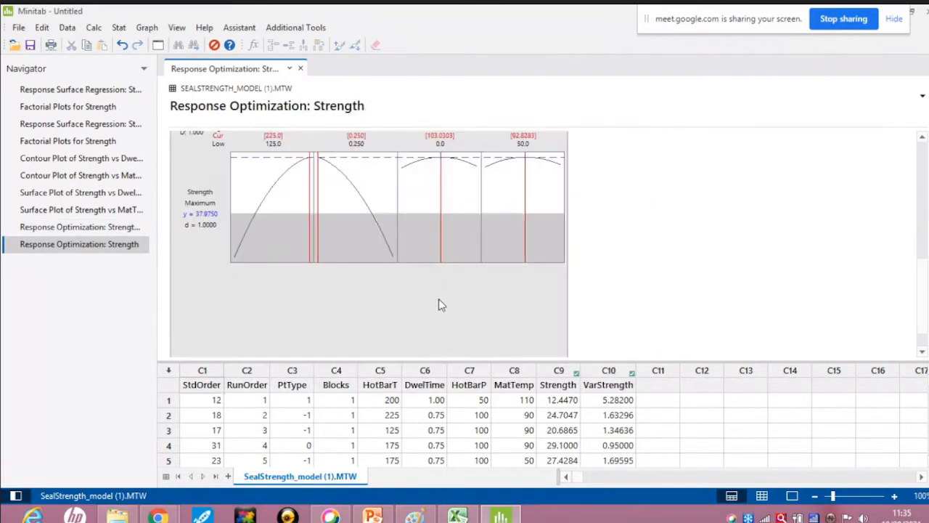
scroll(438, 304, "up", 2)
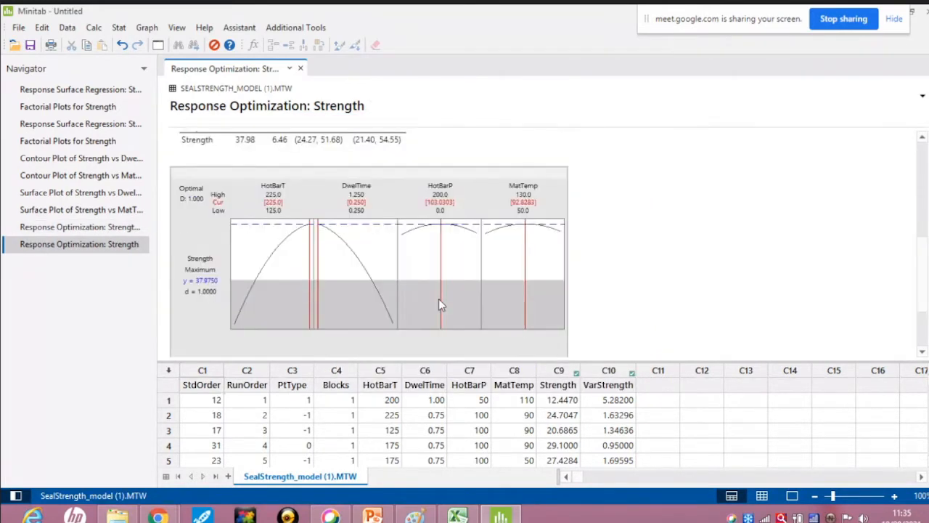
- Enlarge the Strength optimization plot and try HotBarT at about 181.8, DwelTime 0.758, HotBarP 72.3 and MatTemp 71.2
double_click(354, 285)
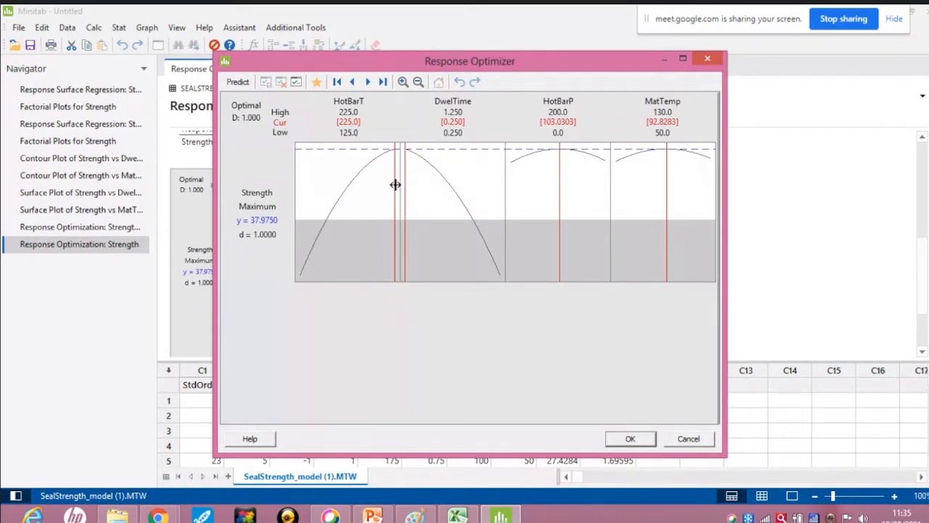
left_click_drag(394, 185, 353, 182)
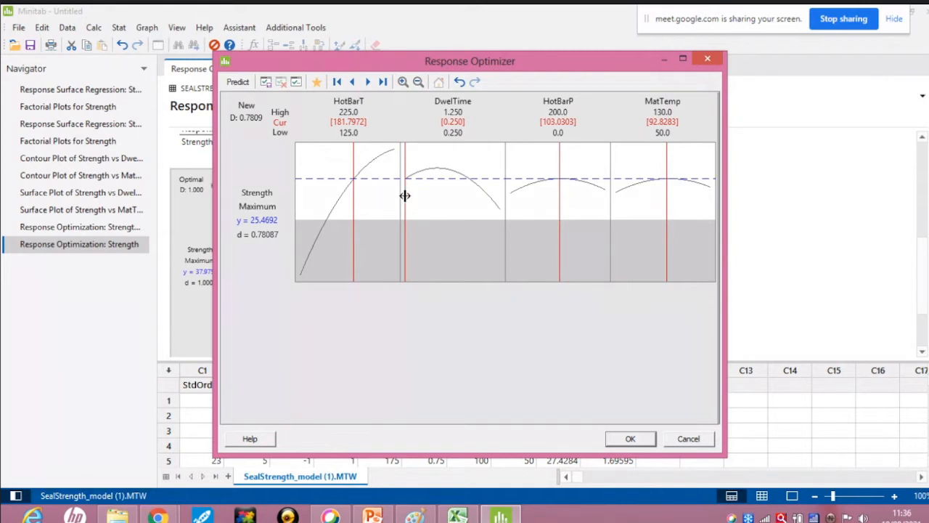
left_click_drag(405, 195, 453, 199)
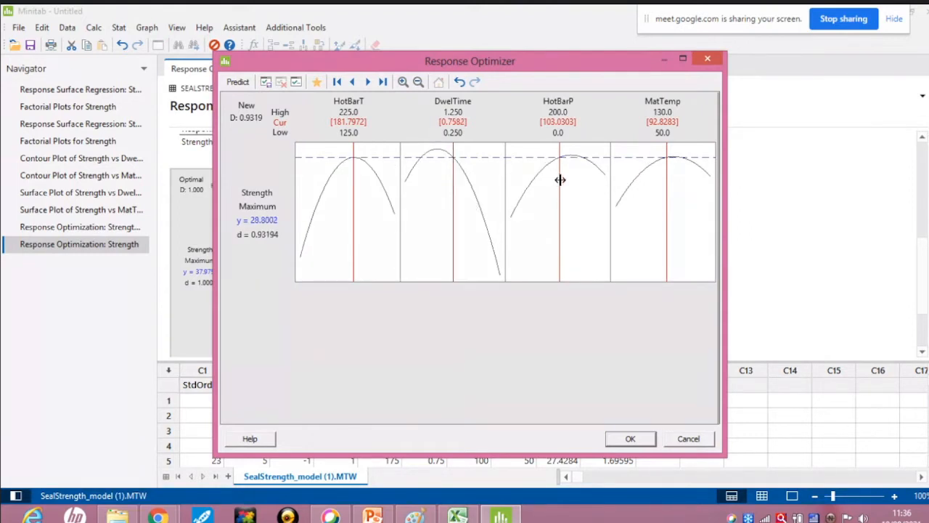
left_click_drag(560, 181, 544, 185)
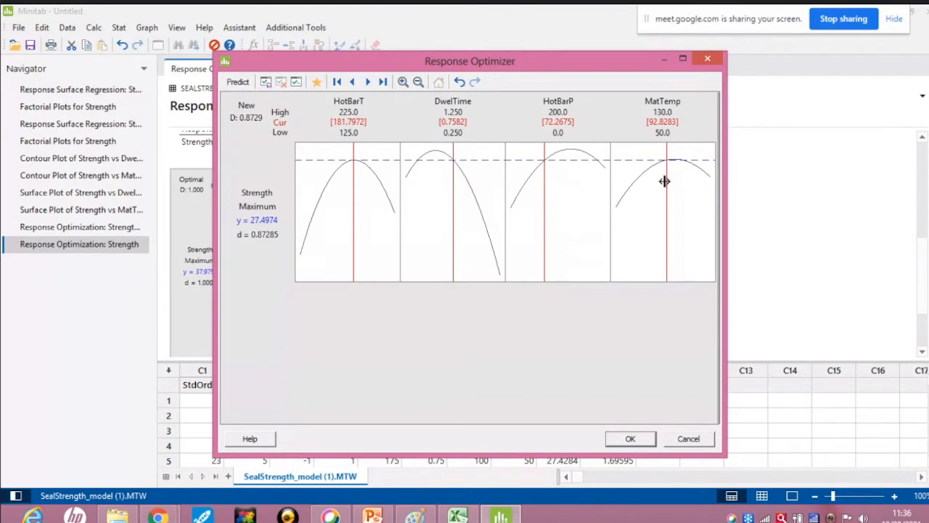
left_click_drag(665, 181, 643, 190)
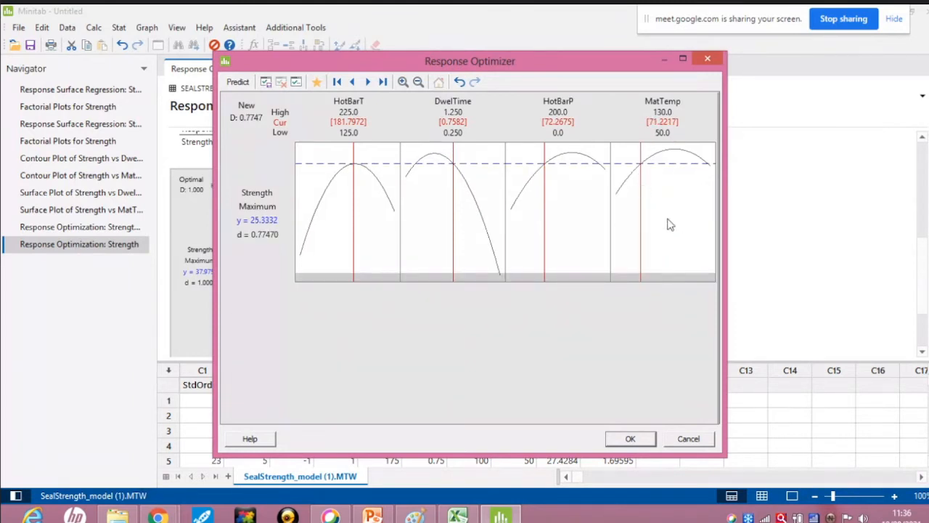
- Try MatTemp at about 110.7, HotBarP 108.5, DwelTime 0.577 and HotBarT 198.5, and reset the plot to the optimal settings
left_click_drag(641, 218, 664, 218)
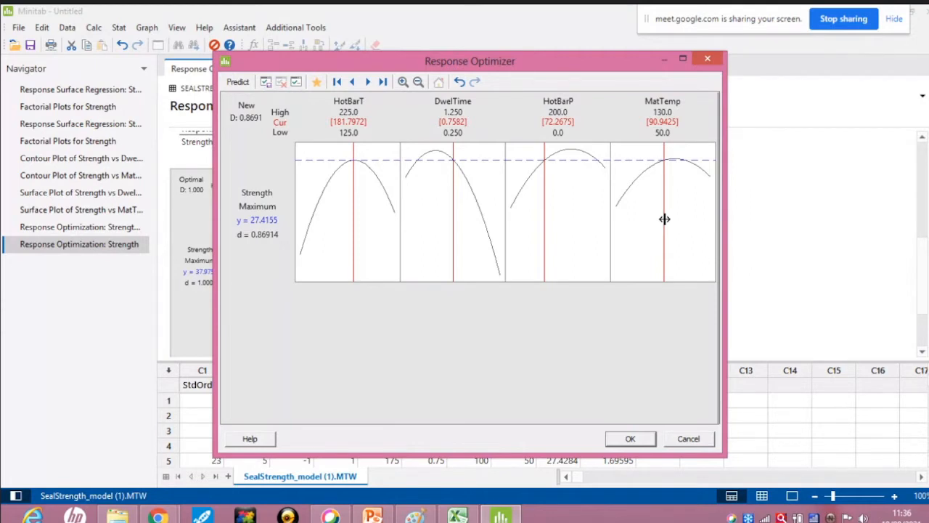
left_click_drag(664, 219, 688, 218)
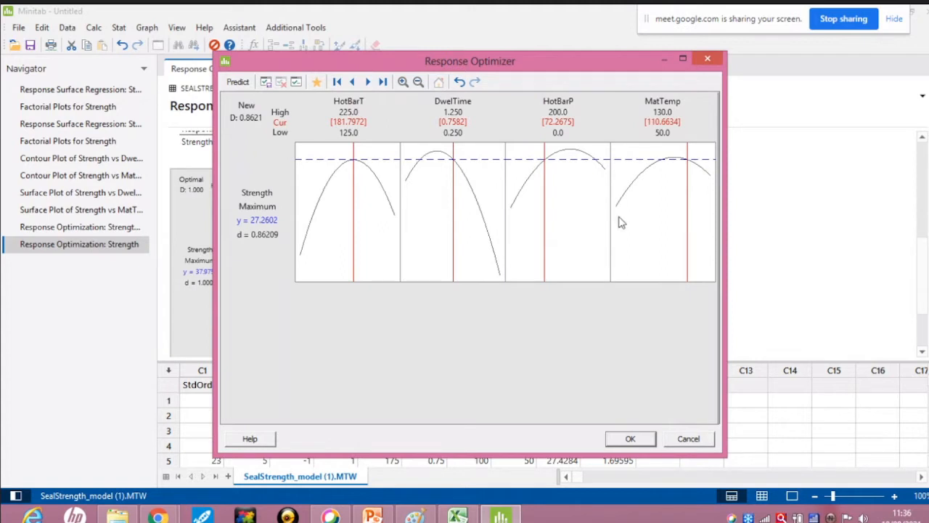
left_click_drag(544, 210, 561, 209)
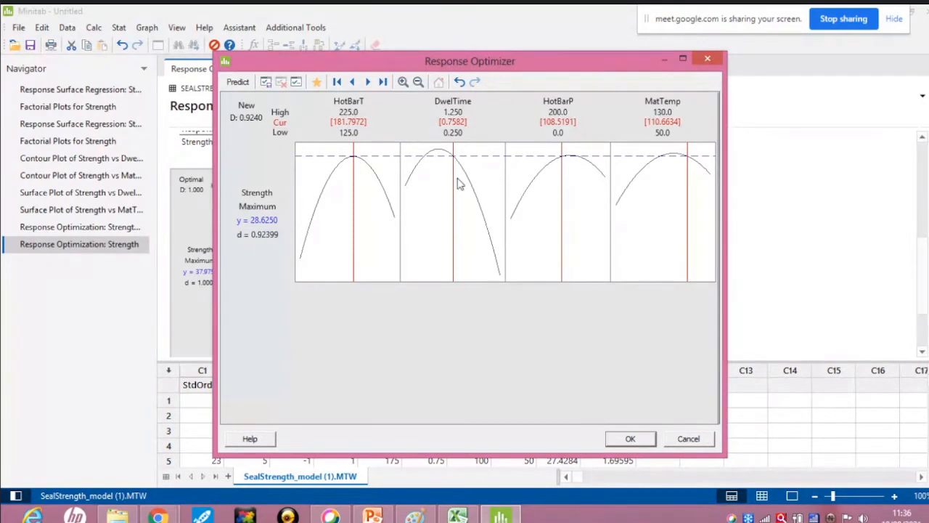
left_click_drag(453, 178, 436, 178)
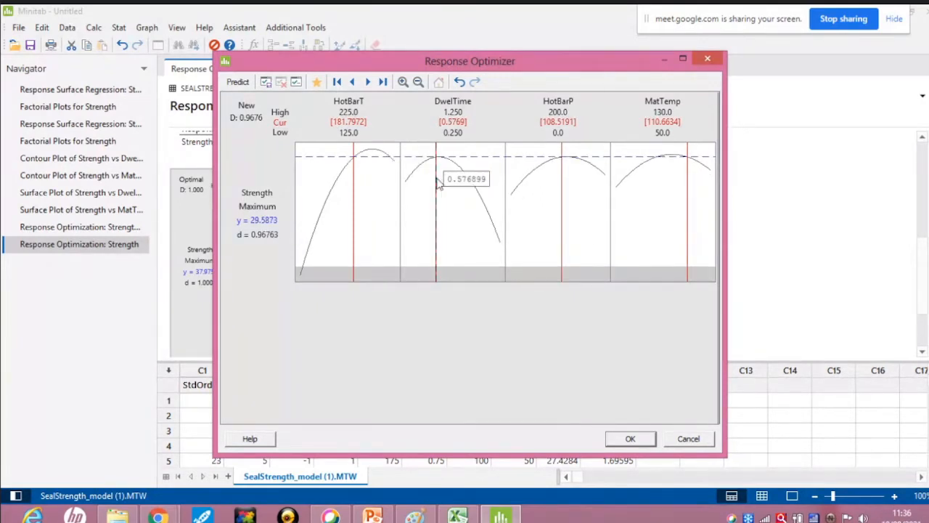
left_click_drag(355, 187, 370, 187)
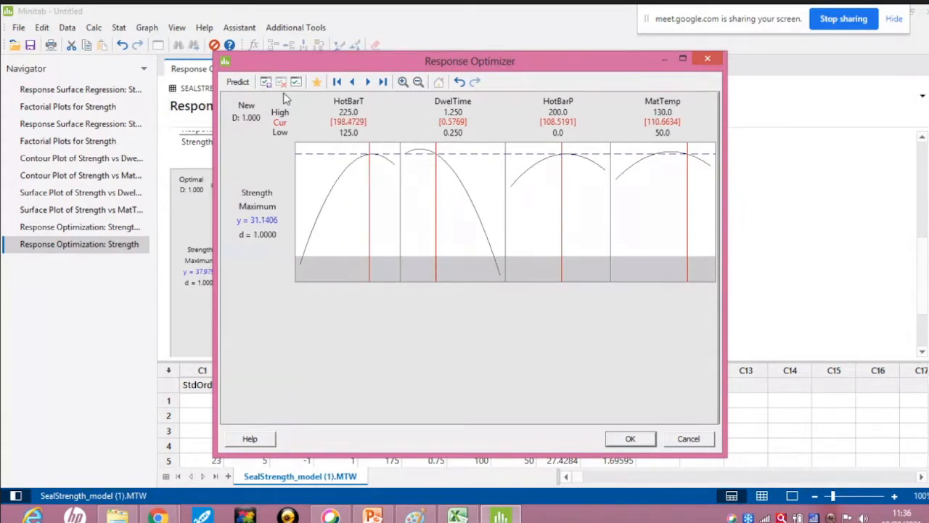
left_click(315, 82)
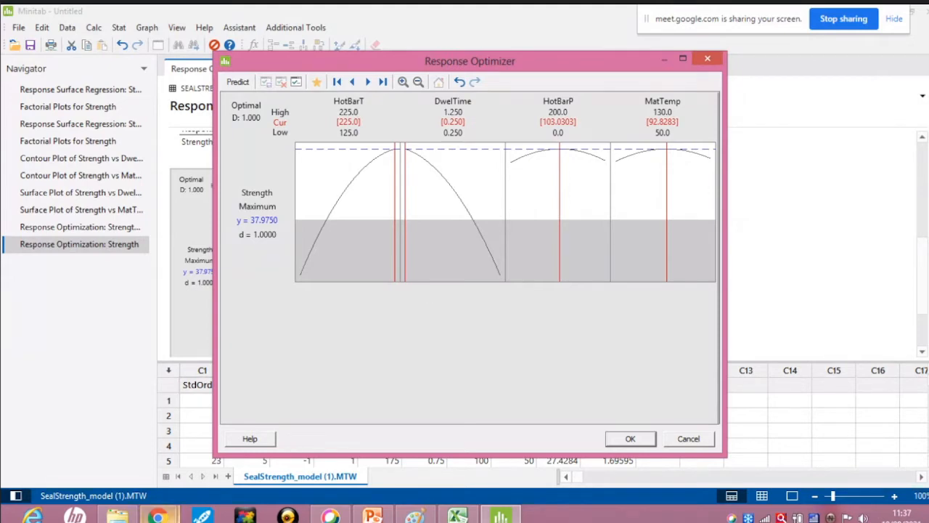
- Switch to the Google Meet call in Chrome to check it, and return to the Response Optimizer plot in Minitab
mouse_move(158, 515)
left_click(92, 454)
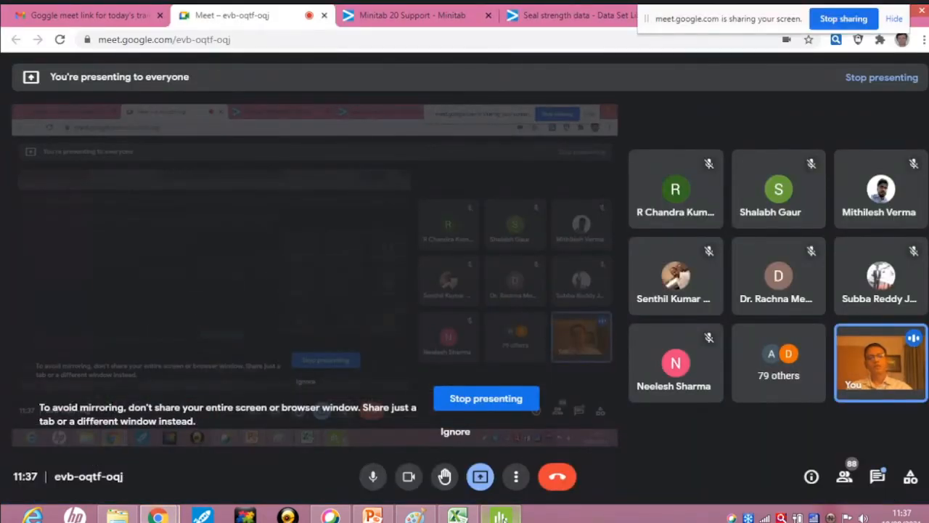
mouse_move(500, 514)
left_click(490, 440)
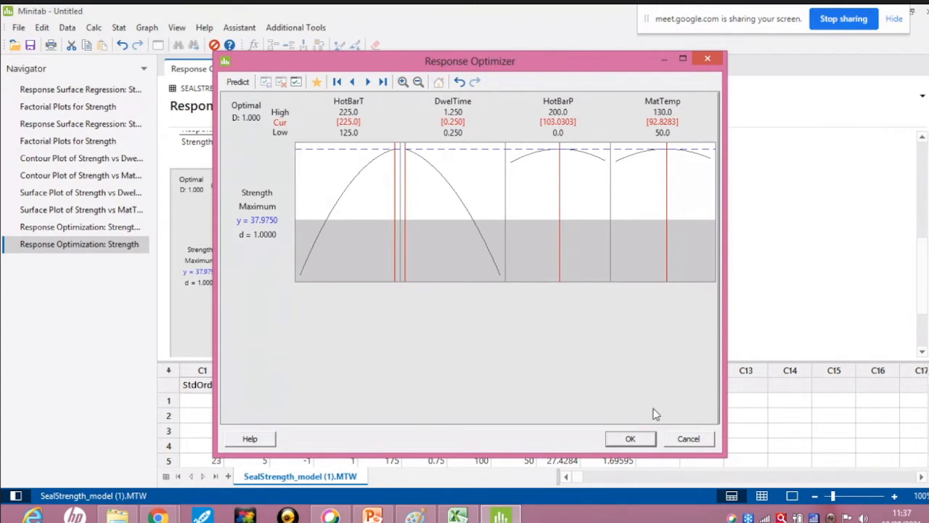
- Close the enlarged optimization plot without changes and review the Strength optimization output
left_click(689, 439)
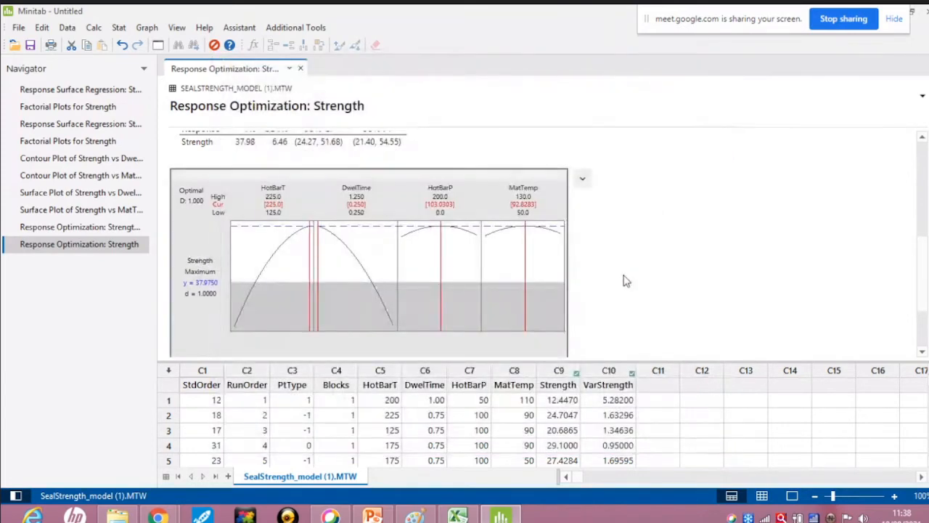
scroll(622, 281, "down", 3)
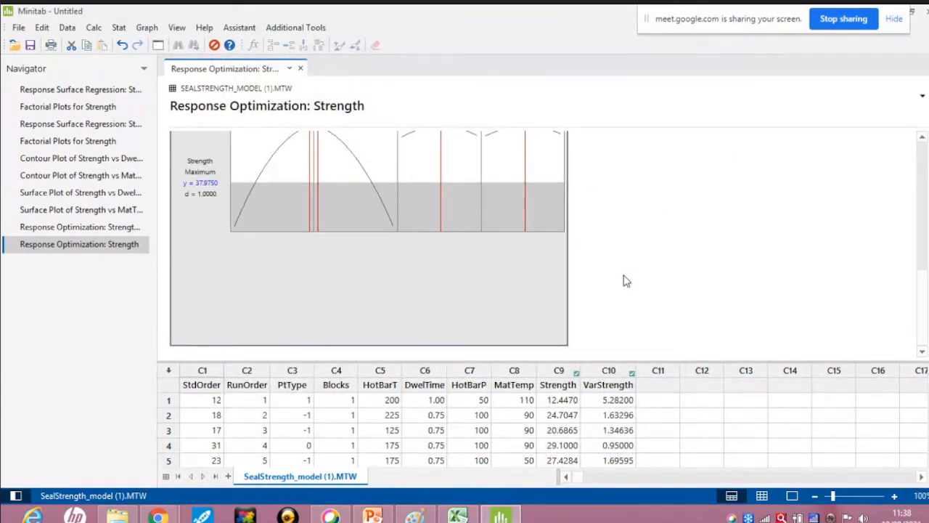
scroll(622, 281, "up", 4)
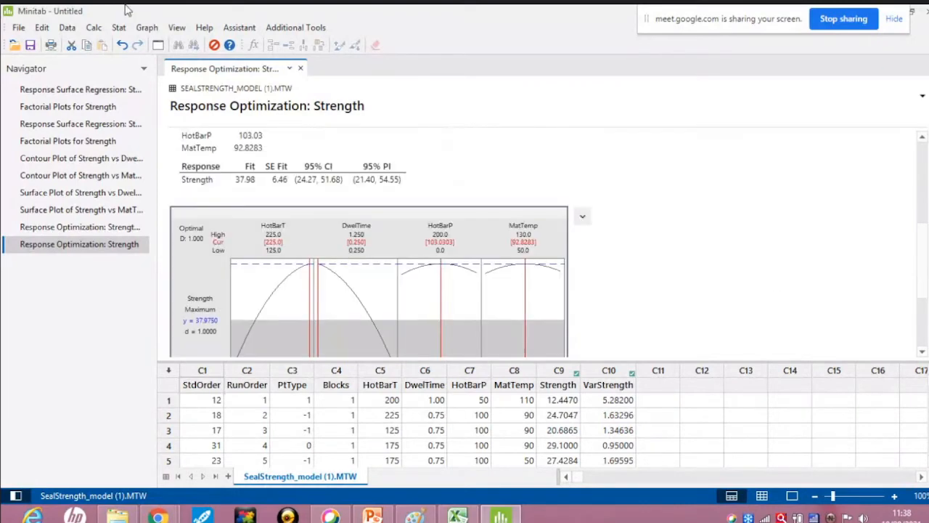
- Run the Response Optimizer with Strength set to Do not optimize and VarStrength set to Minimize
left_click(158, 45)
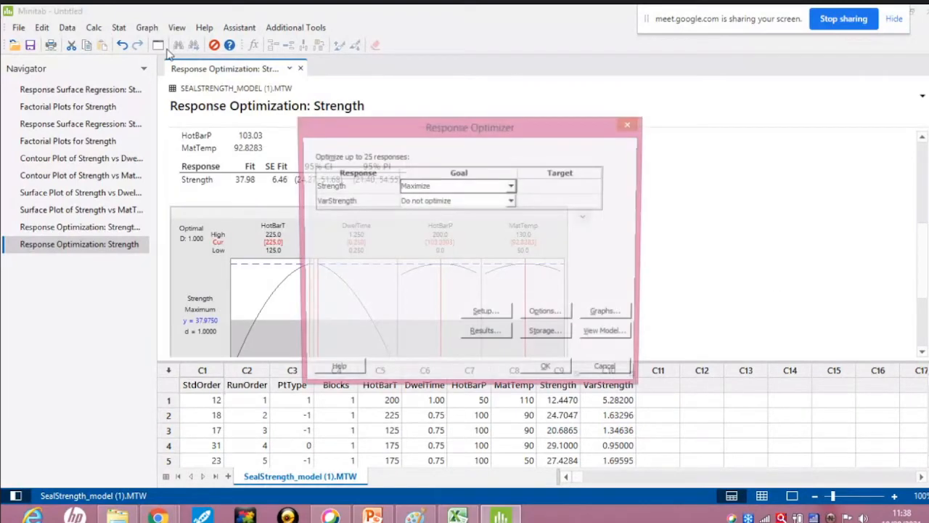
left_click(511, 187)
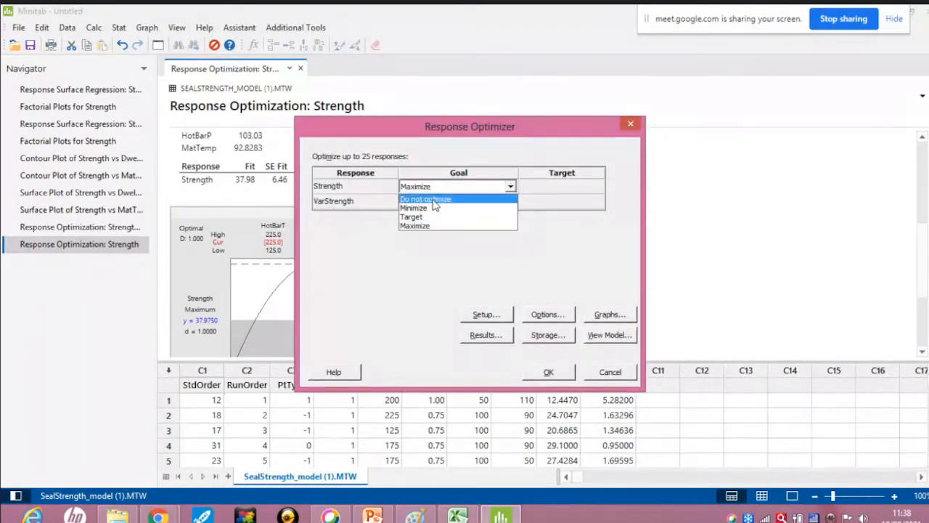
left_click(434, 199)
left_click(512, 201)
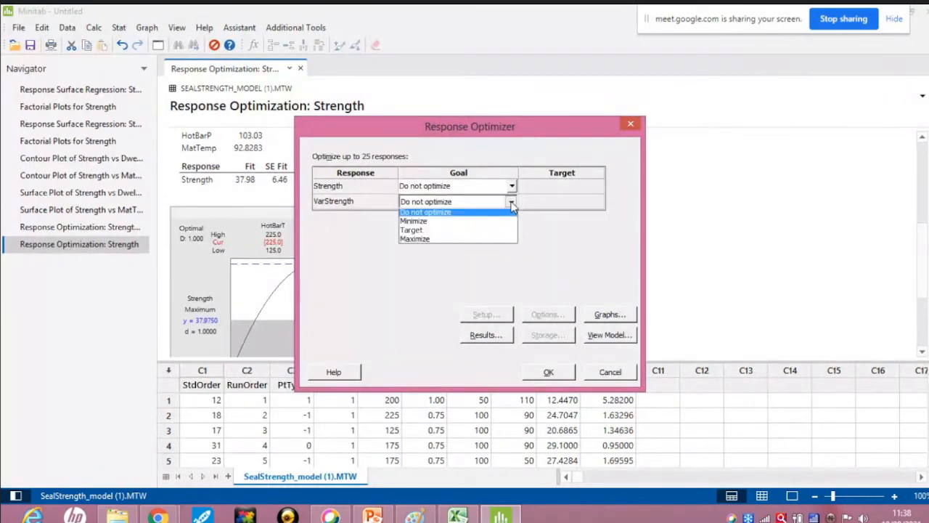
left_click(426, 218)
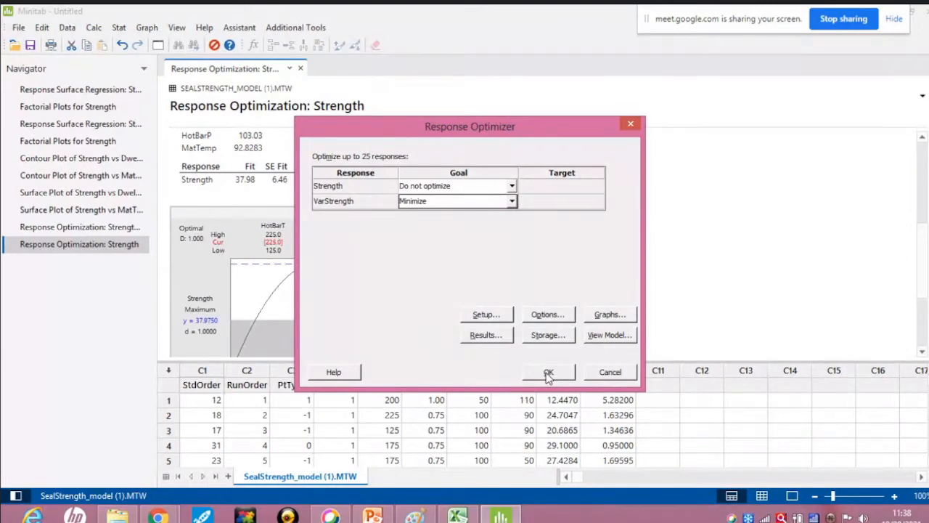
left_click(548, 372)
- Examine the VarStrength optimization results and their plot in an enlarged window, and close it without changes
scroll(410, 263, "down", 3)
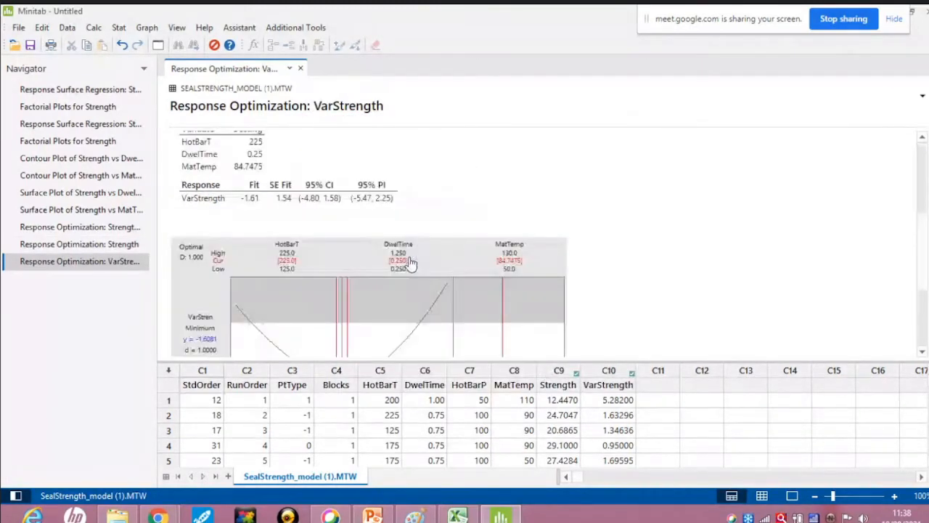
double_click(380, 304)
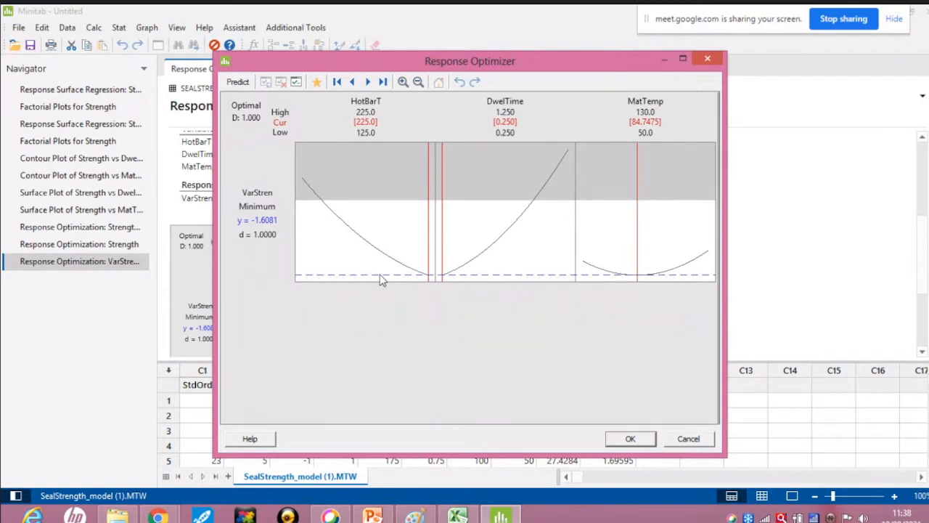
left_click(702, 440)
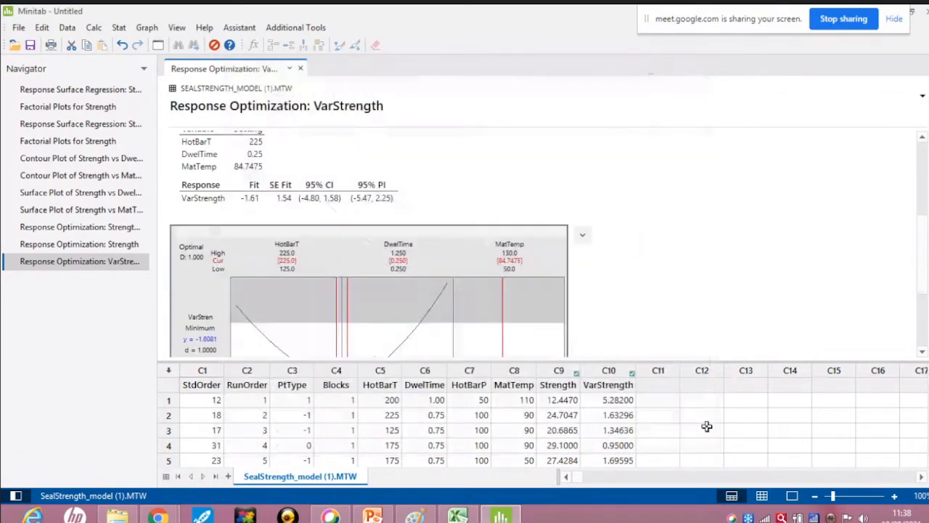
- Rerun the Response Optimizer for both responses, with Strength set to Maximize and VarStrength to Minimize, and show the resulting optimization plot
left_click(158, 46)
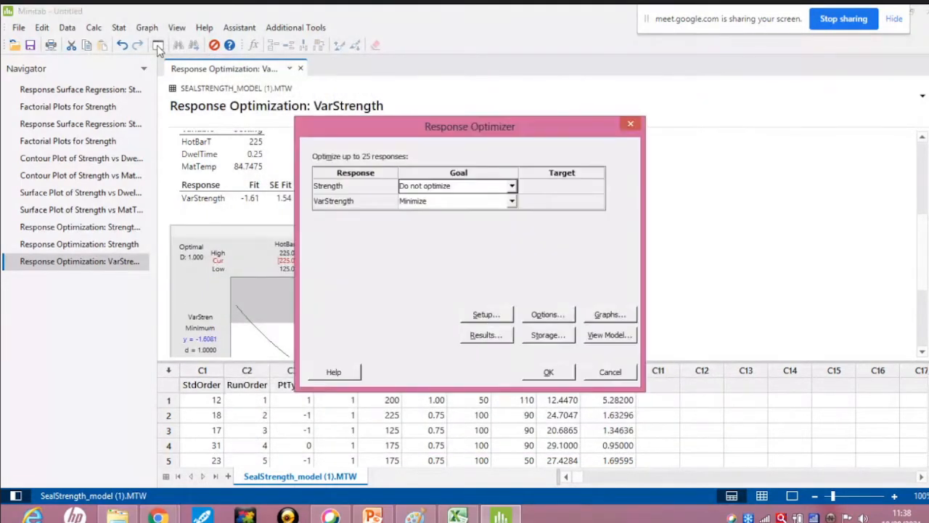
left_click(511, 187)
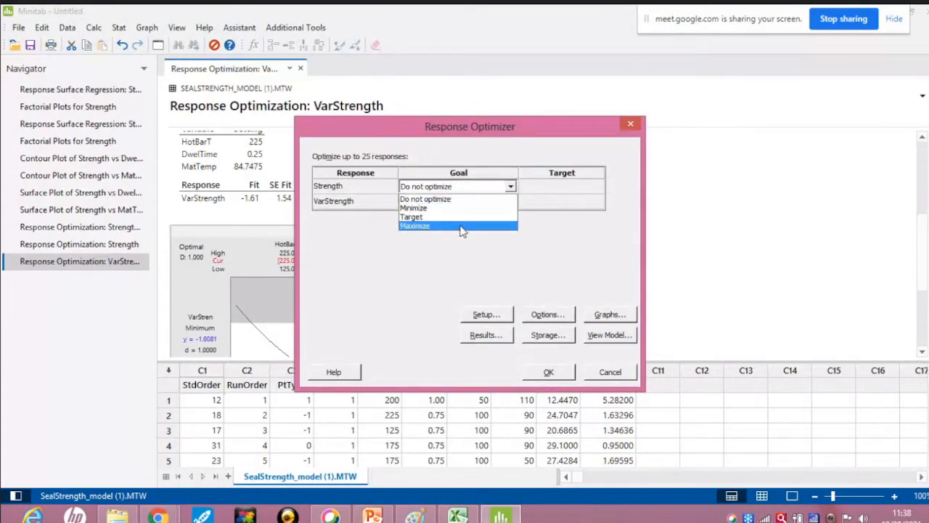
left_click(460, 225)
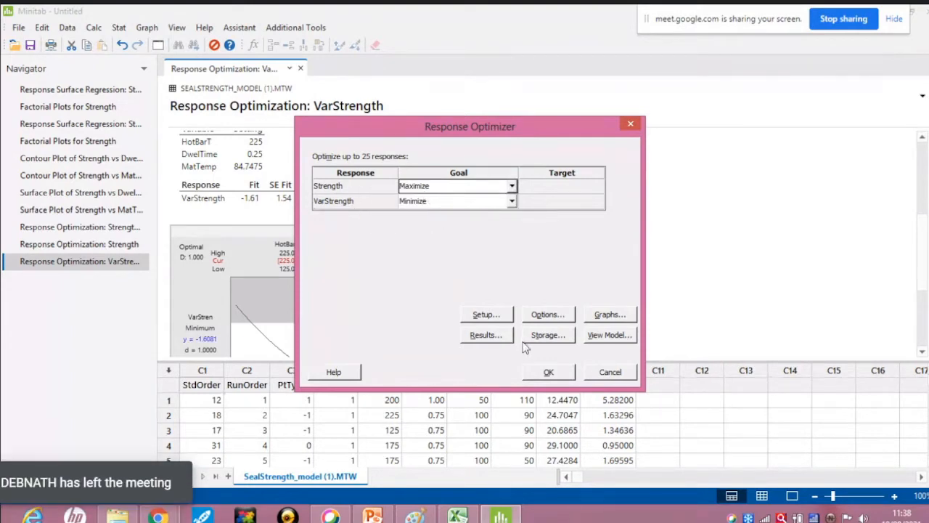
left_click(548, 372)
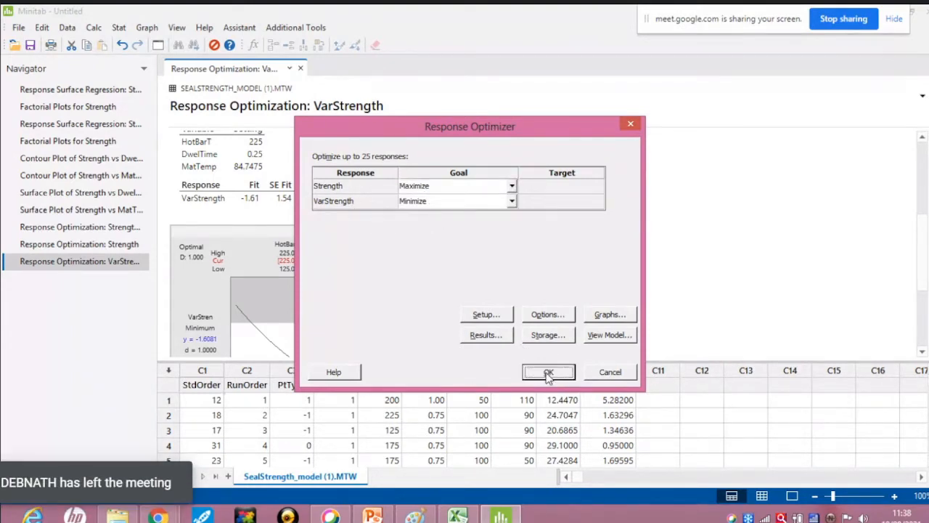
scroll(473, 319, "down", 5)
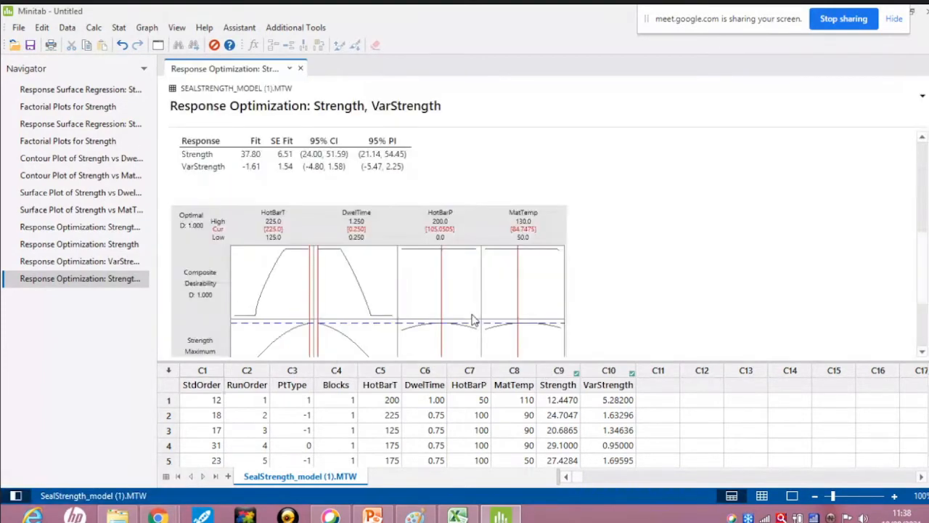
- In the enlarged joint optimization plot, try HotBarT 170.9217, DwelTime 0.7944, HotBarP 176.6721 and MatTemp 100.8030, restore the optimal settings, and close it
double_click(376, 277)
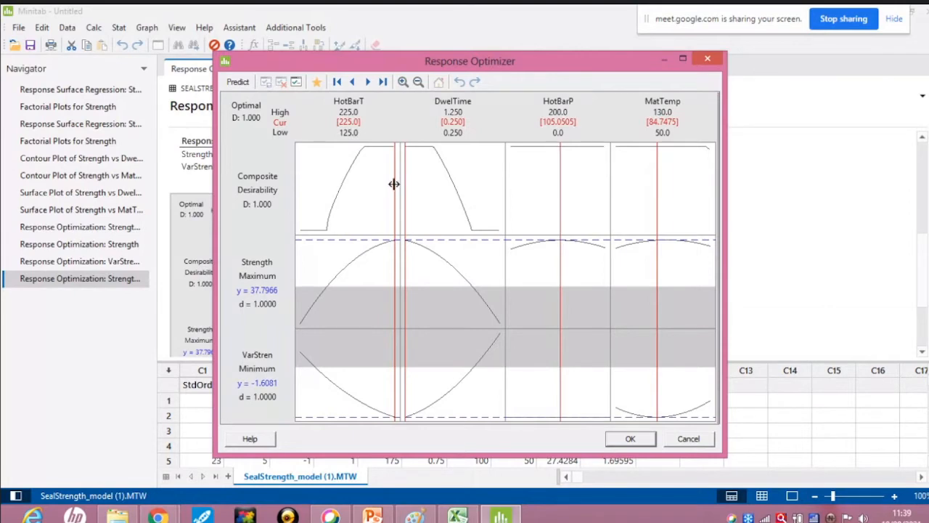
left_click_drag(394, 184, 343, 189)
left_click_drag(404, 187, 457, 186)
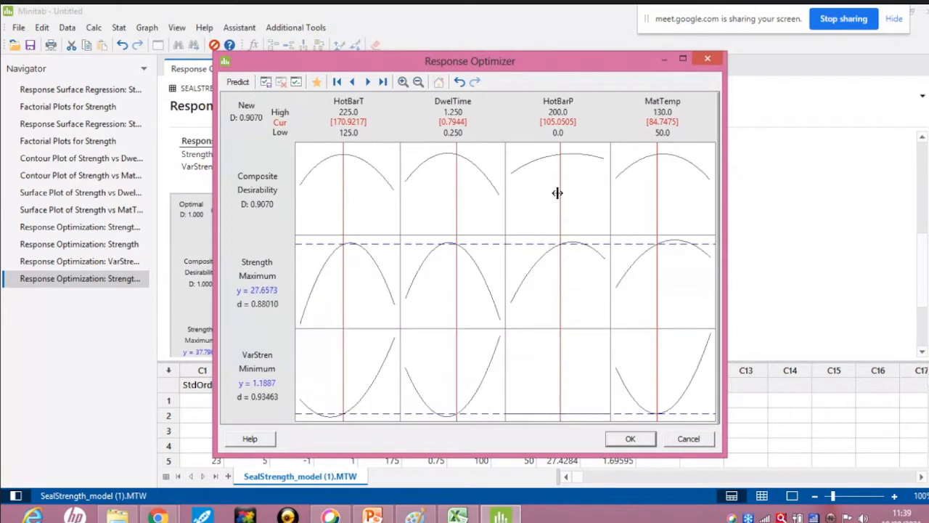
left_click_drag(559, 192, 594, 191)
left_click_drag(657, 191, 677, 198)
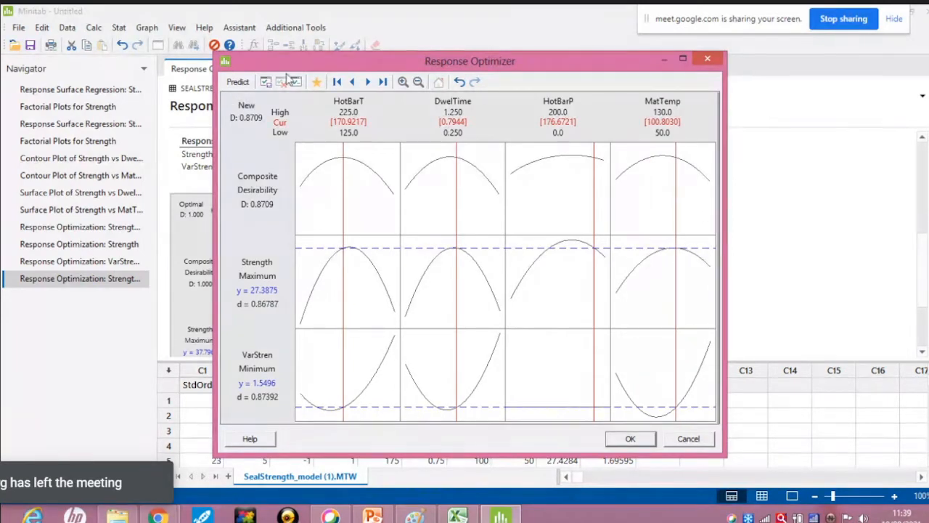
left_click(320, 83)
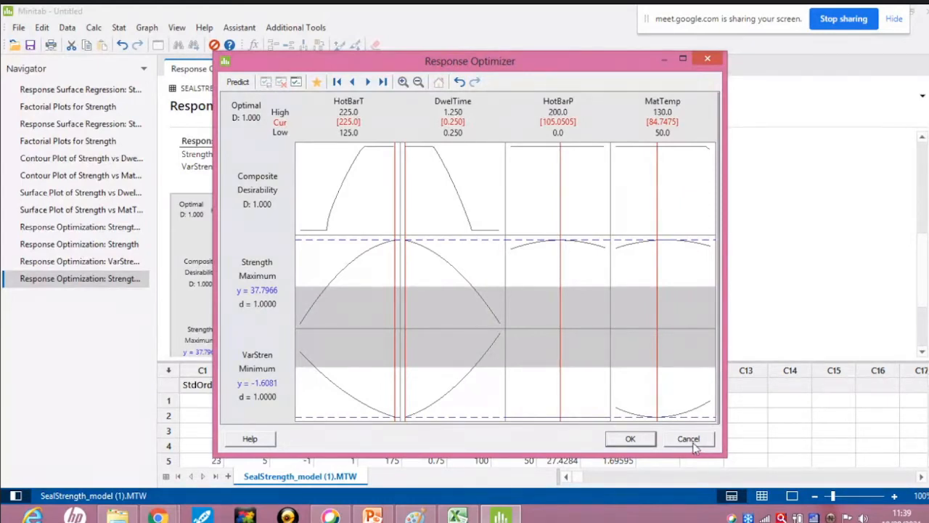
left_click(707, 59)
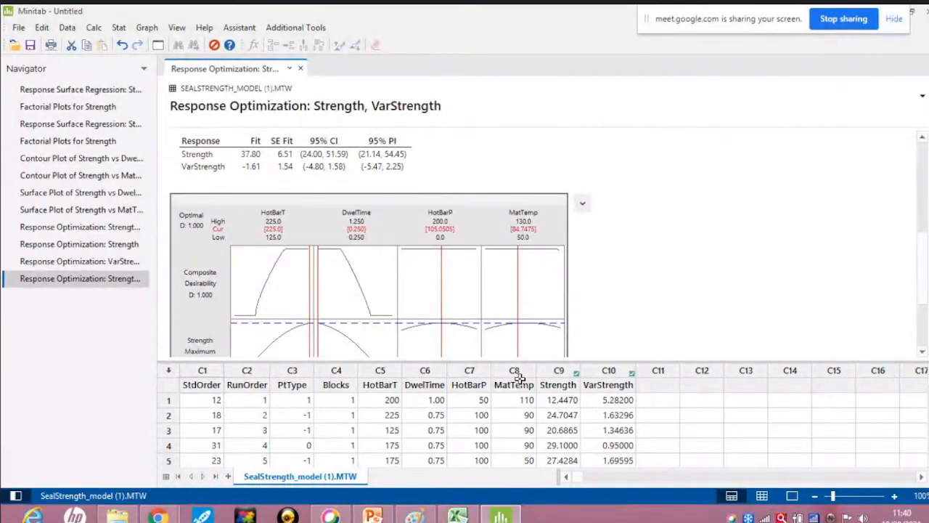
- Show the contour plot of Strength vs MatTemp, HotBarT in an enlarged window
left_click(76, 182)
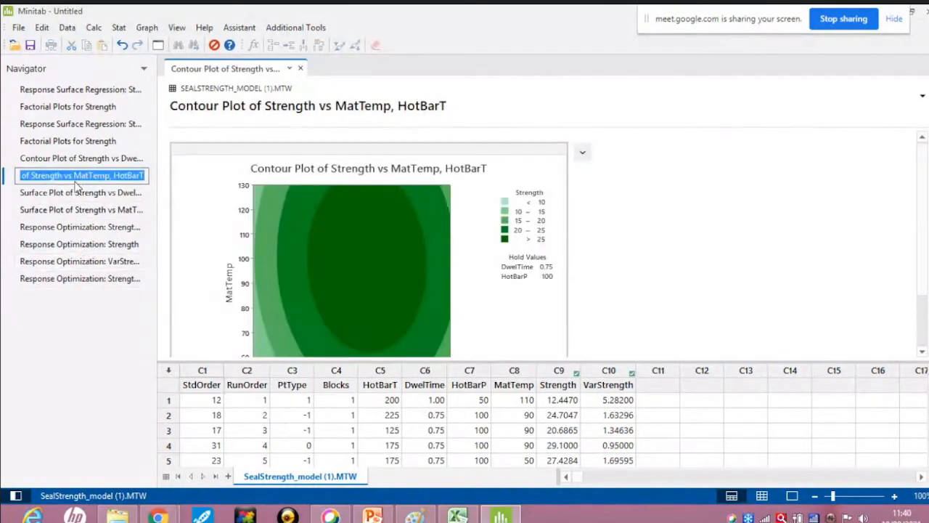
left_click(349, 269)
double_click(349, 263)
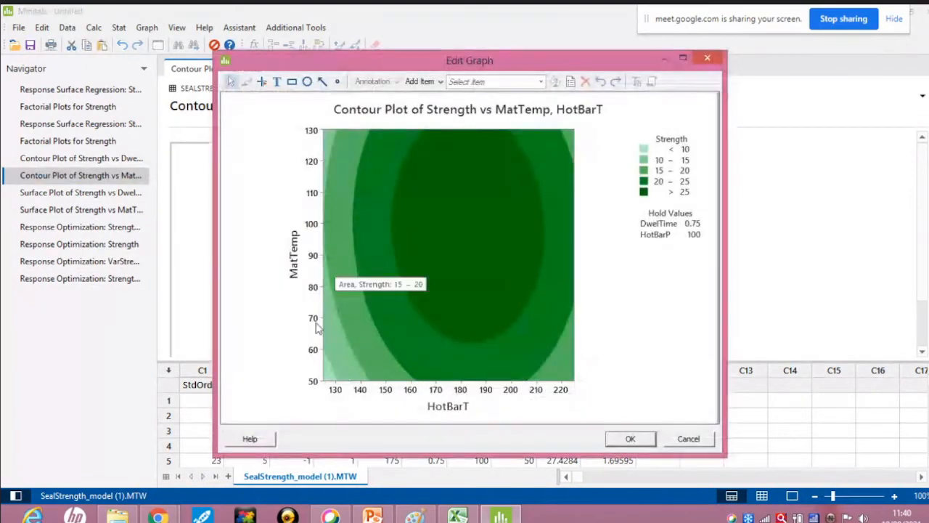
- Check the Google Meet call window and return to the enlarged contour plot in Minitab
mouse_move(161, 515)
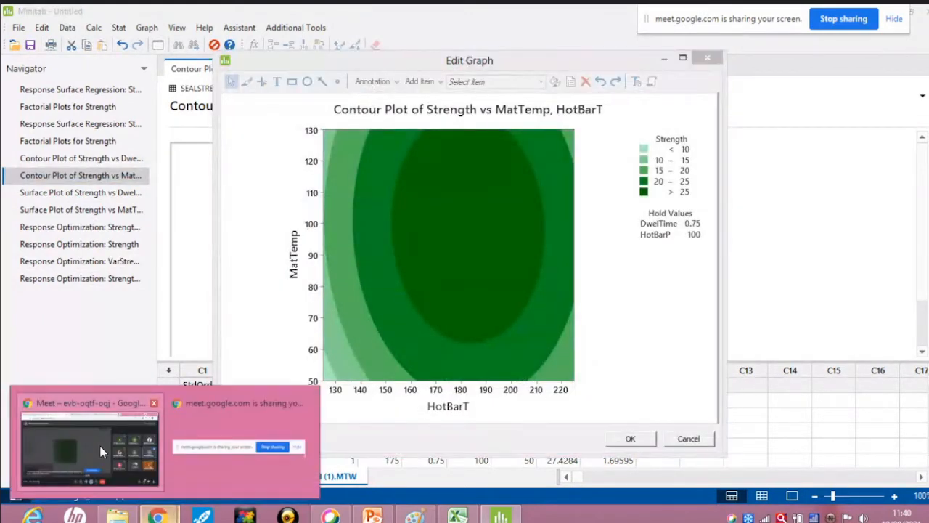
left_click(101, 450)
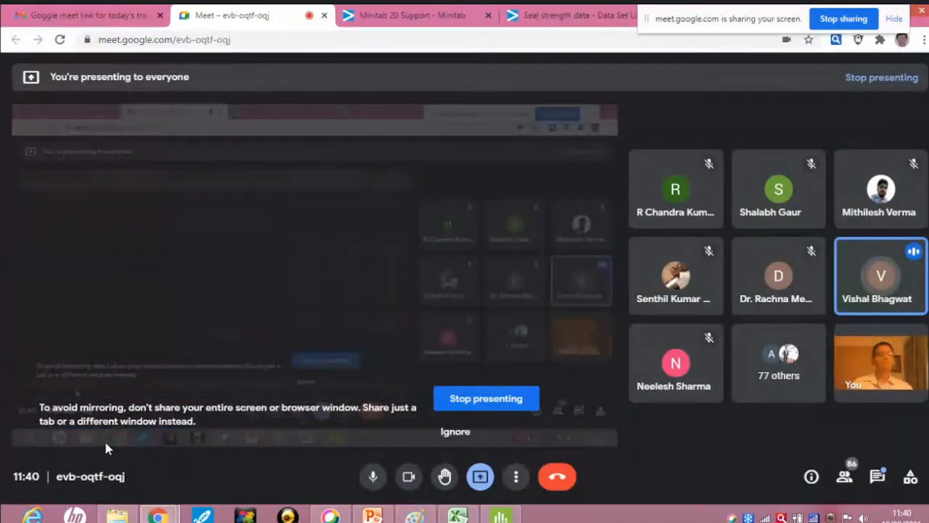
mouse_move(511, 516)
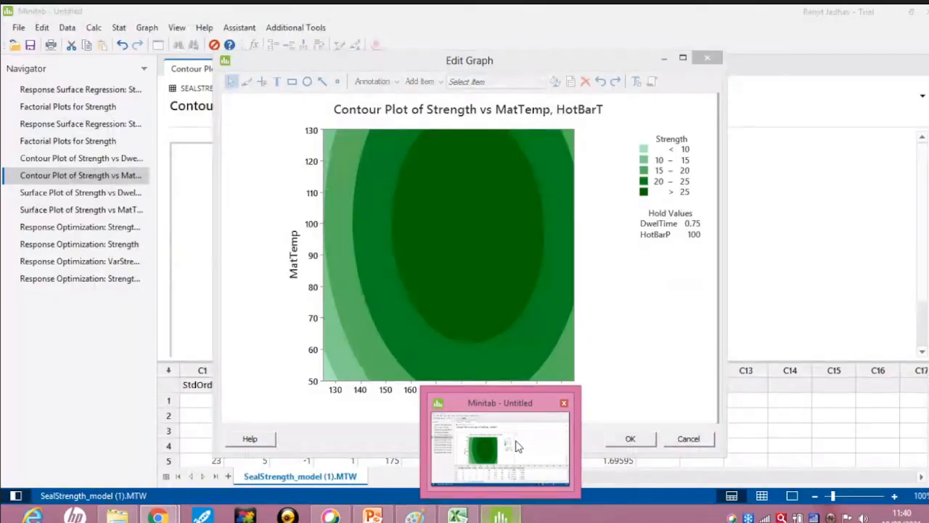
left_click(515, 443)
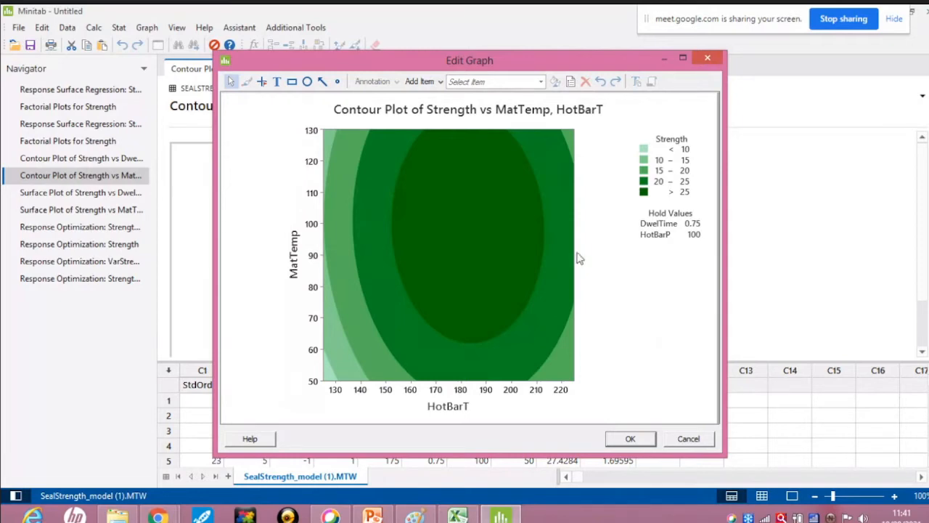
- Close the contour plot without changes and reopen the joint Strength and VarStrength optimization plot in an enlarged window
double_click(42, 285)
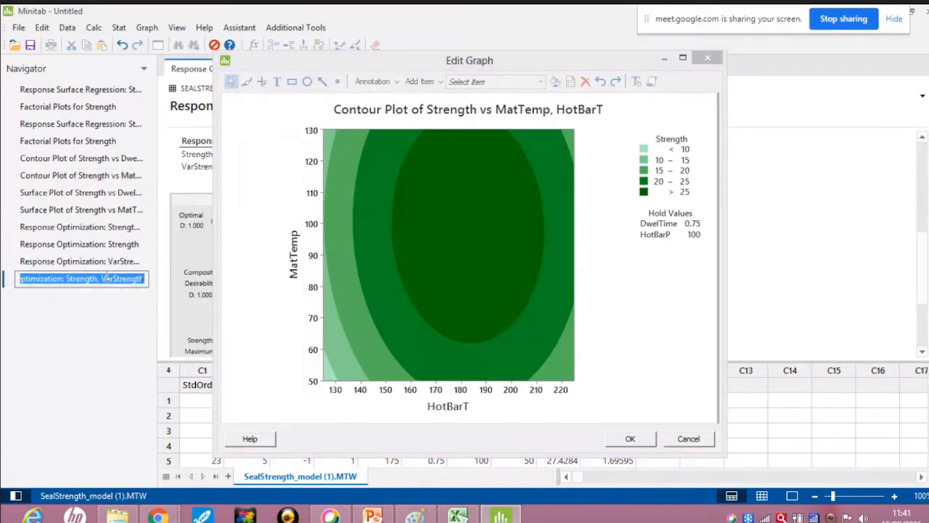
left_click(117, 303)
double_click(107, 279)
left_click(62, 278)
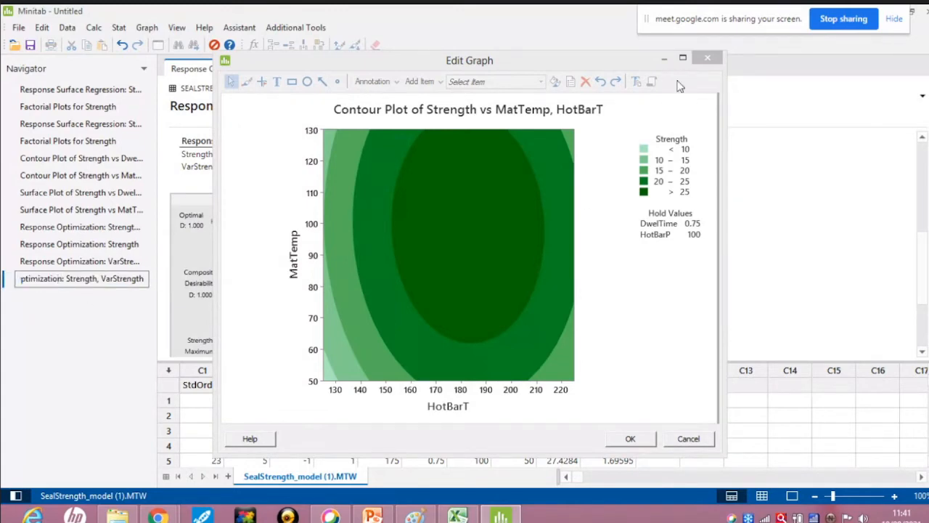
left_click(708, 57)
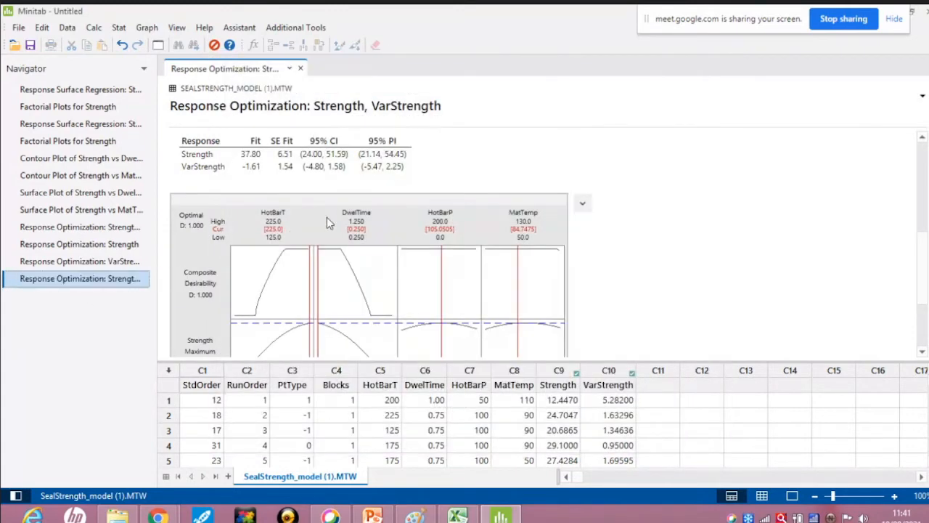
double_click(327, 217)
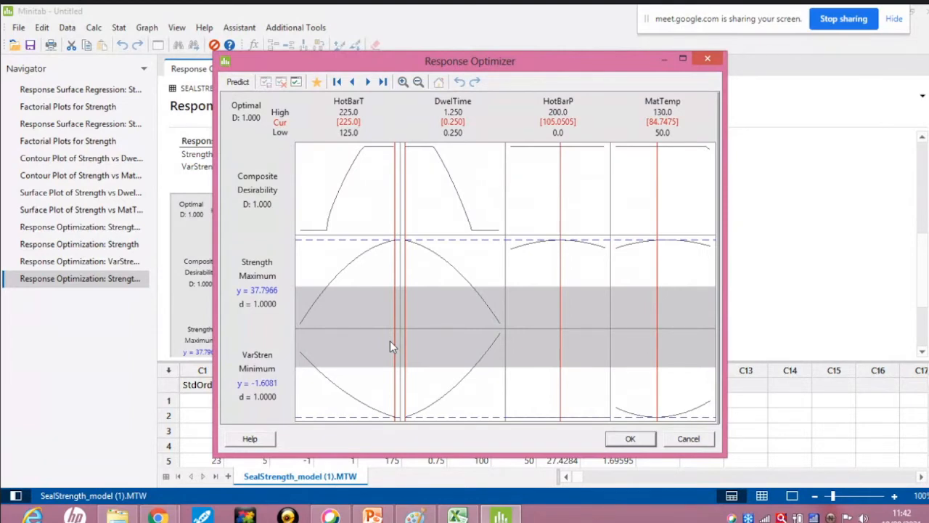
- Switch to the Google Meet call, shift the screen-sharing bar aside, and return to Minitab
left_click(158, 515)
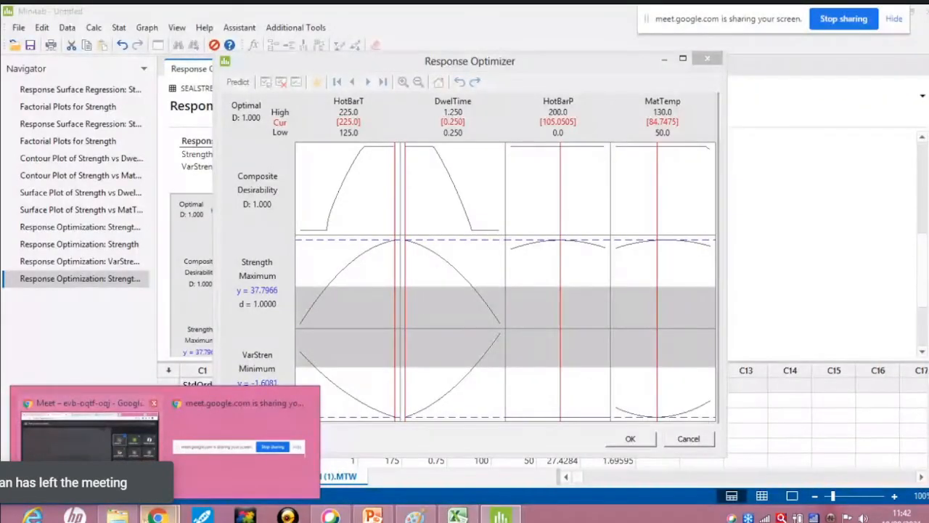
left_click(73, 457)
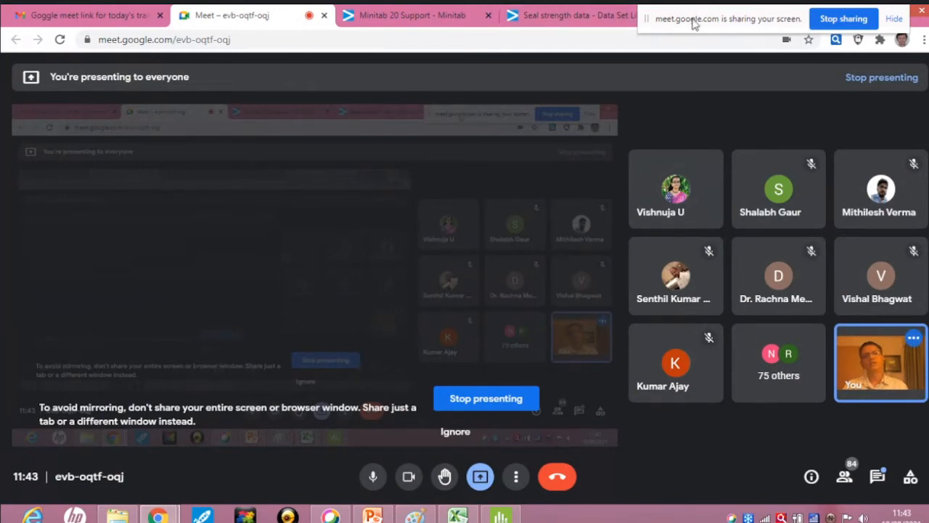
left_click_drag(694, 24, 747, 32)
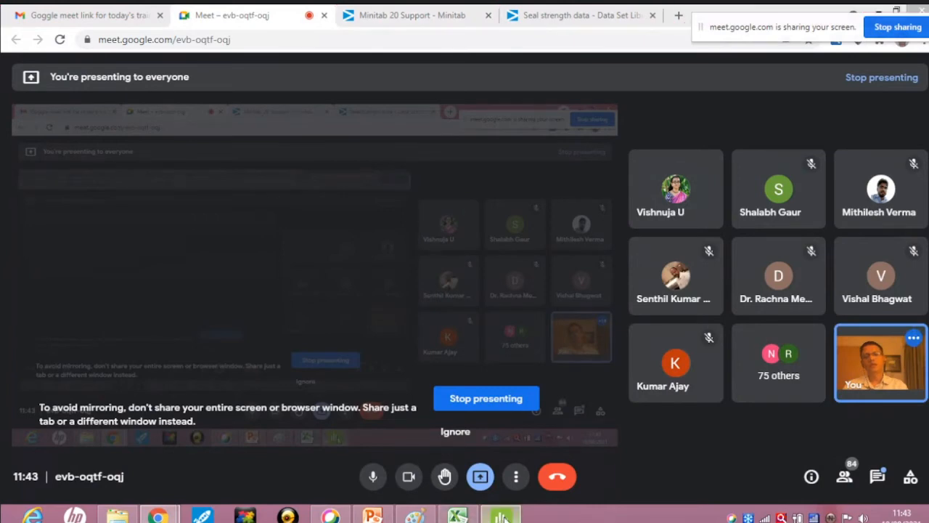
left_click(500, 516)
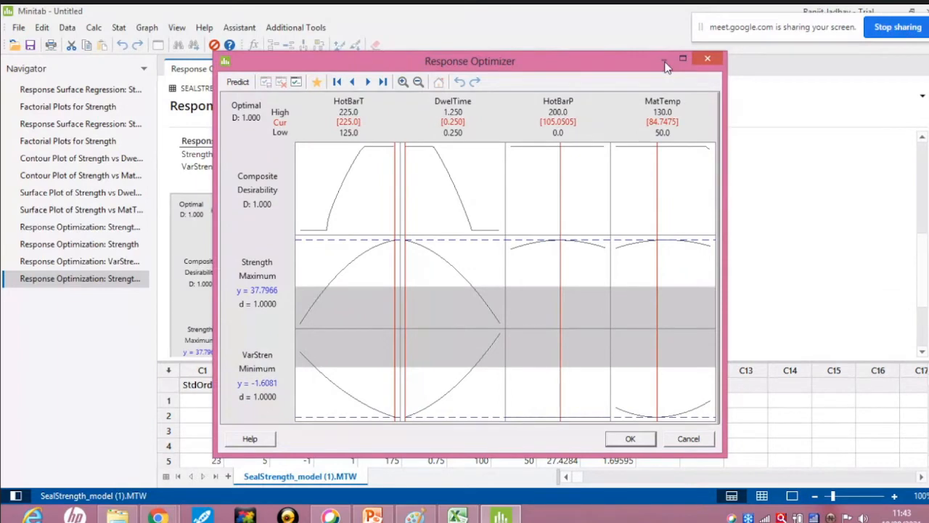
- Close the enlarged optimization plot without changes, expand the worksheet area, and look through the seal strength experiment runs
left_click(708, 59)
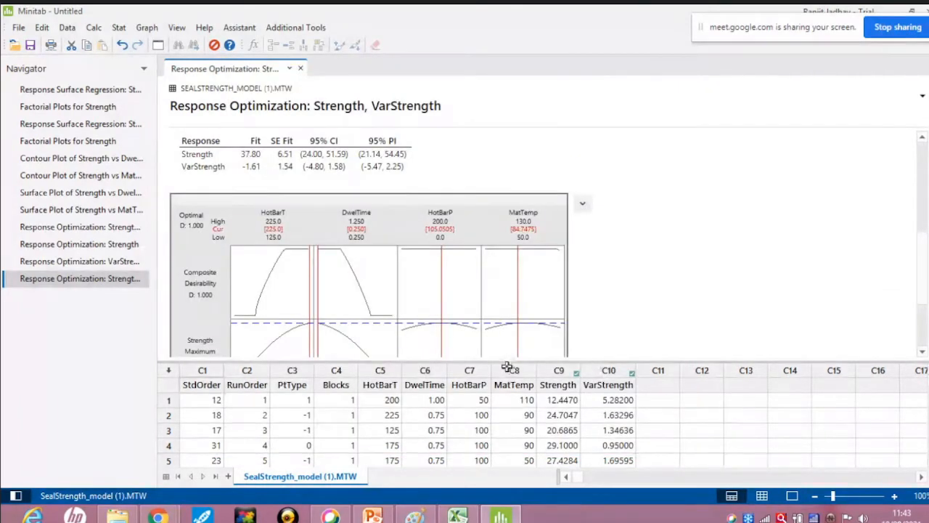
left_click_drag(507, 366, 481, 122)
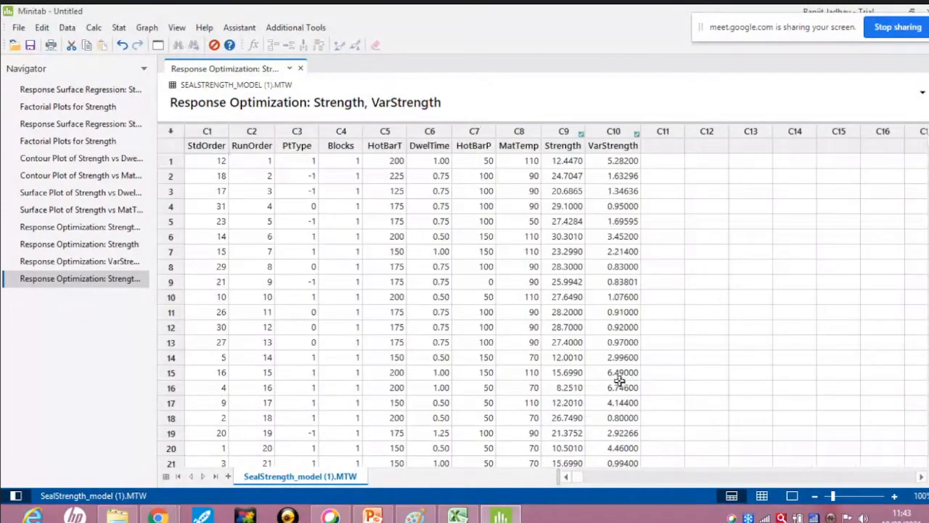
scroll(488, 344, "down", 1)
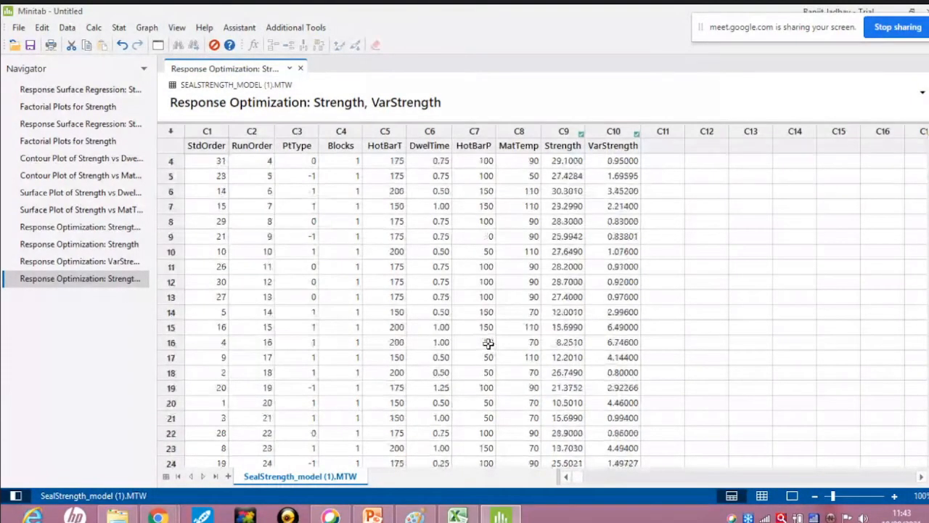
scroll(488, 344, "down", 3)
scroll(488, 344, "up", 4)
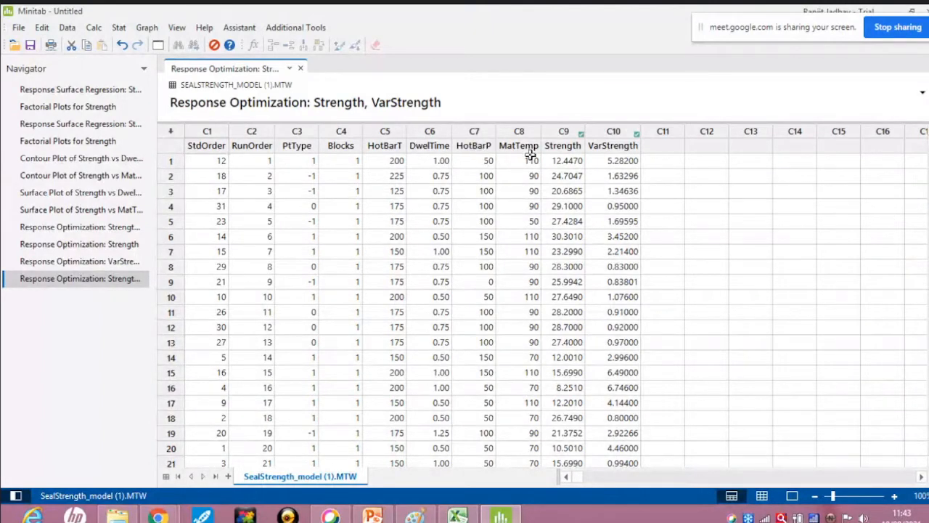
- Examine the MatTemp settings used in the design by stepping through the column from run 4 to run 20
left_click(528, 206)
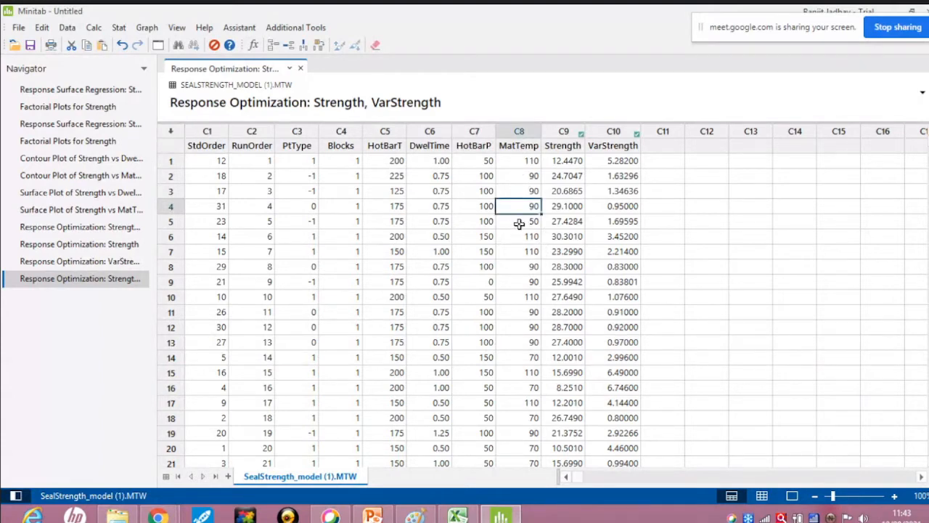
left_click(518, 222)
left_click(521, 253)
left_click(529, 296)
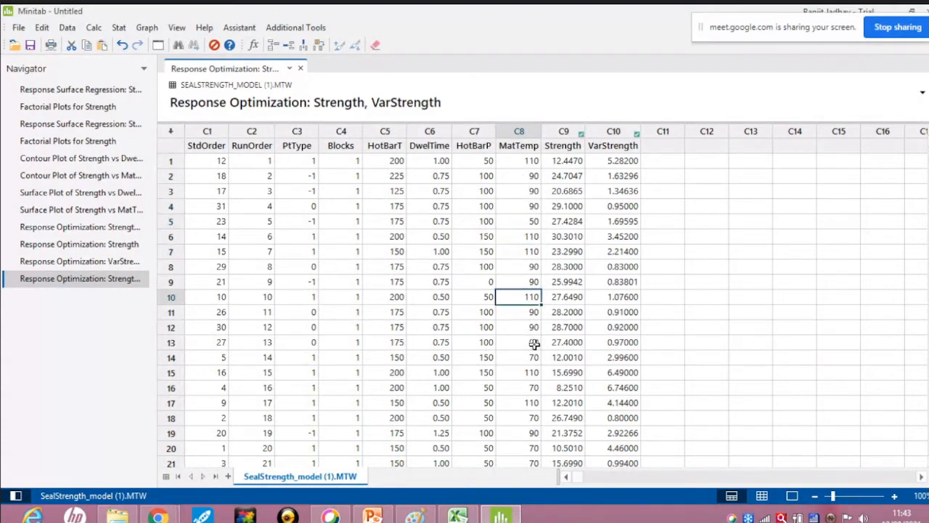
left_click(532, 342)
left_click(534, 374)
left_click(532, 388)
left_click(530, 418)
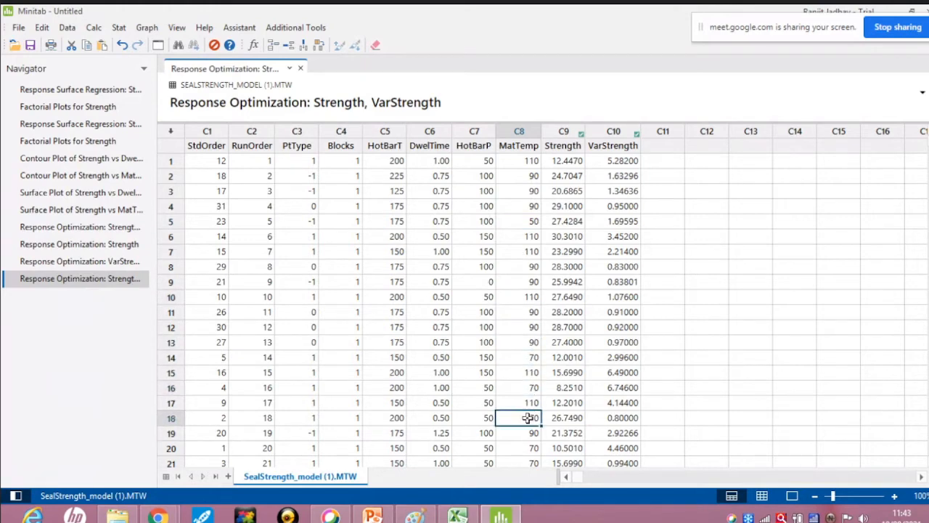
left_click(521, 434)
left_click(525, 449)
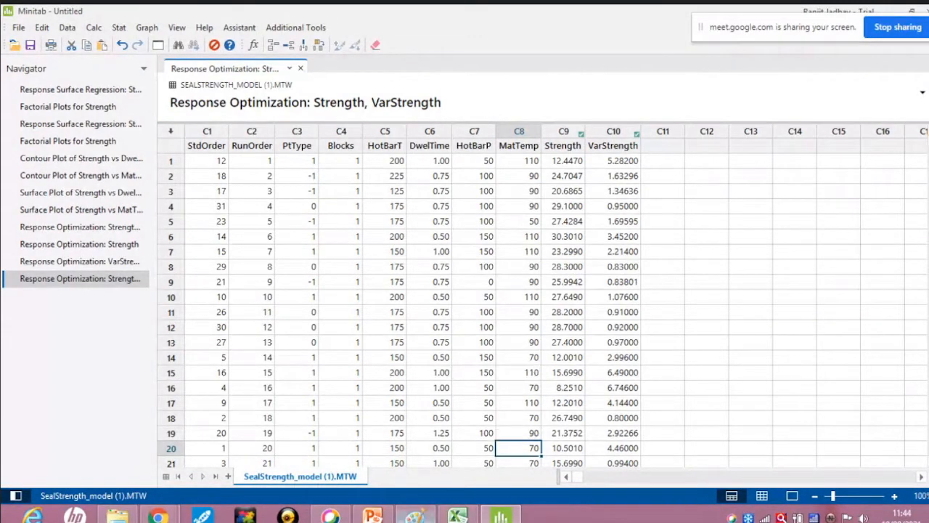
- Switch to Paint and start a new blank picture, discarding the existing sketch without saving
left_click(415, 515)
left_click(20, 29)
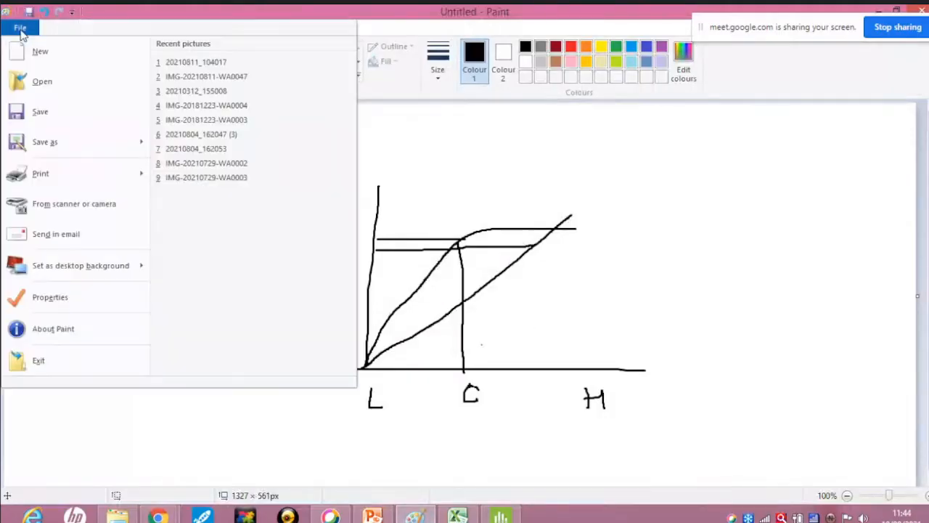
left_click(37, 59)
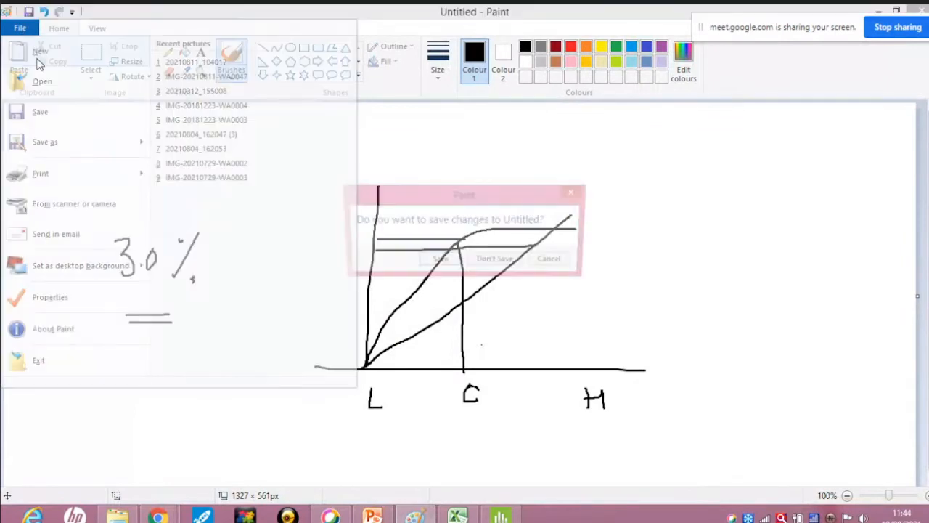
left_click(495, 261)
- Draw two overlapping, offset freehand rectangles in black as the front and back faces of a design-space cube
left_click_drag(396, 245, 390, 350)
mouse_move(392, 243)
left_mouse_down()
mouse_move(523, 243)
mouse_move(514, 346)
left_mouse_up()
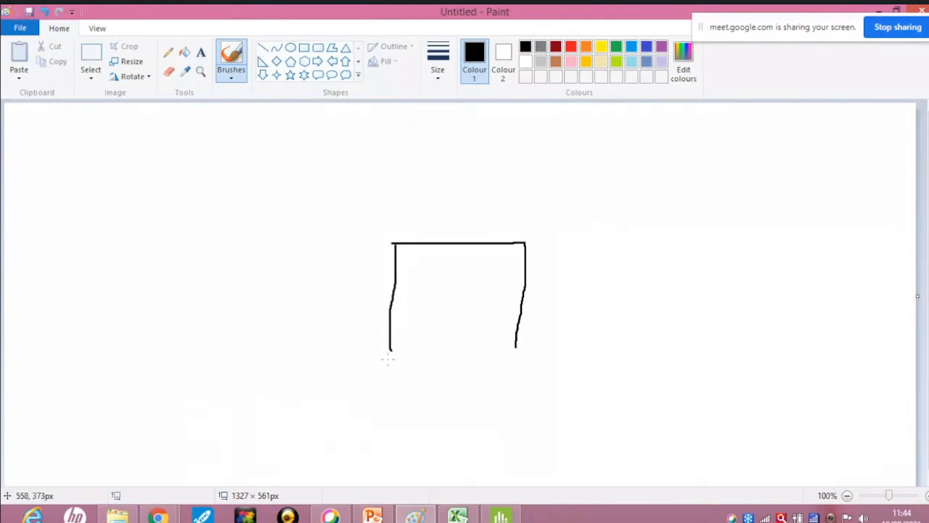
left_click_drag(388, 352, 516, 347)
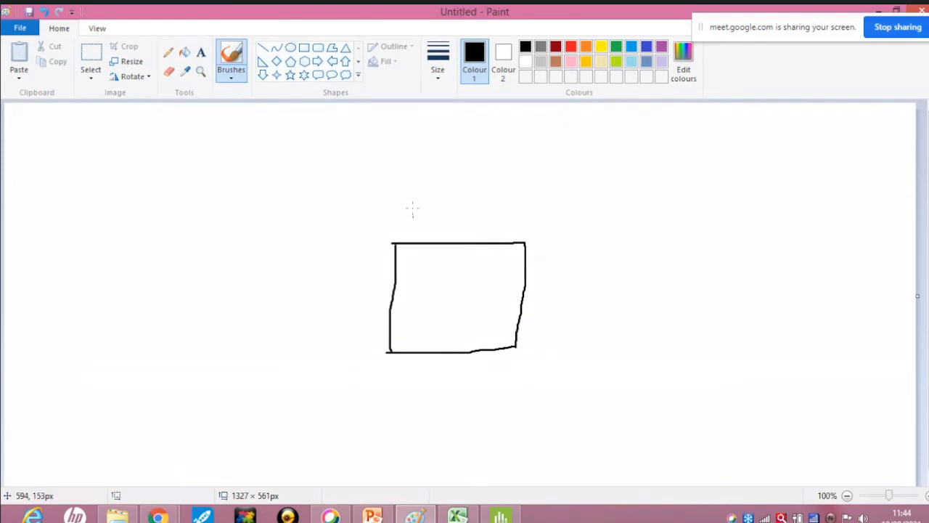
left_click_drag(415, 203, 418, 303)
left_click_drag(421, 309, 582, 310)
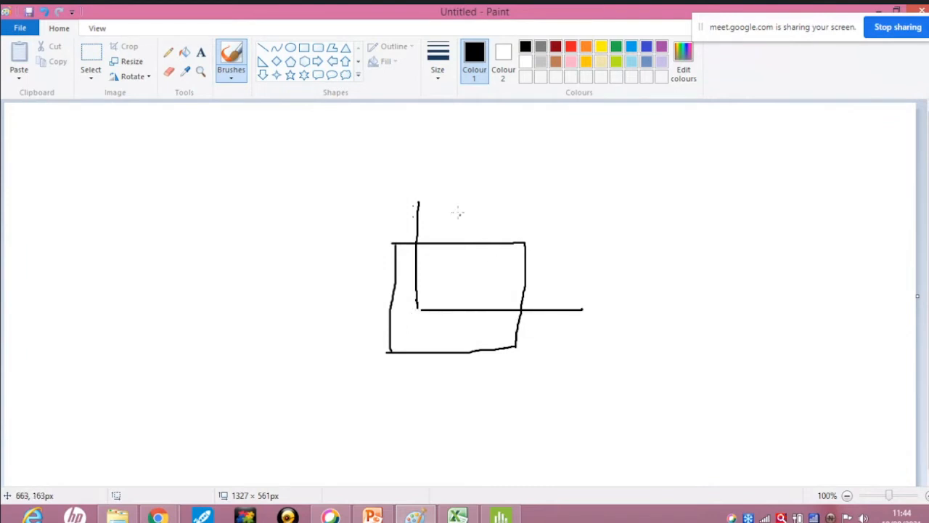
mouse_move(418, 201)
left_mouse_down()
mouse_move(579, 207)
mouse_move(582, 309)
left_mouse_up()
- Connect the four matching corners of the two rectangles to complete the cube, and mark a center point inside it
left_click_drag(528, 243, 579, 203)
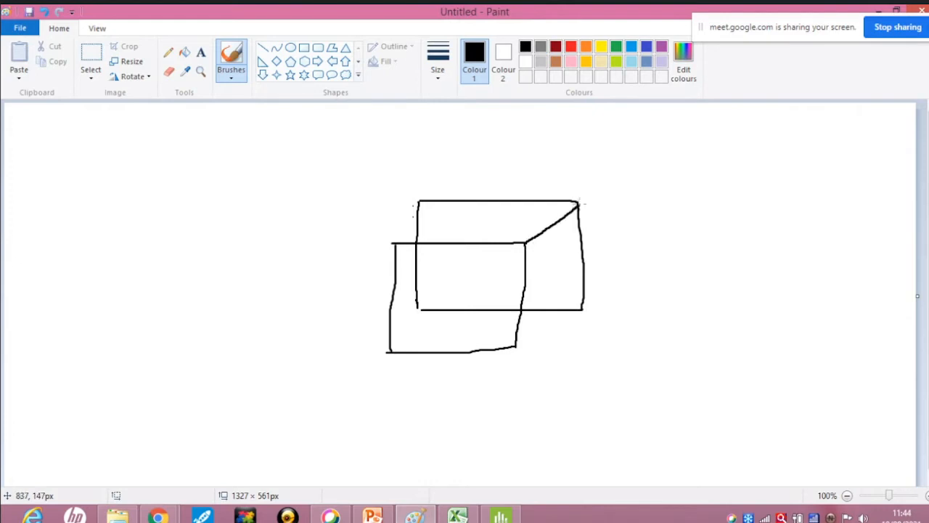
left_click_drag(389, 351, 425, 310)
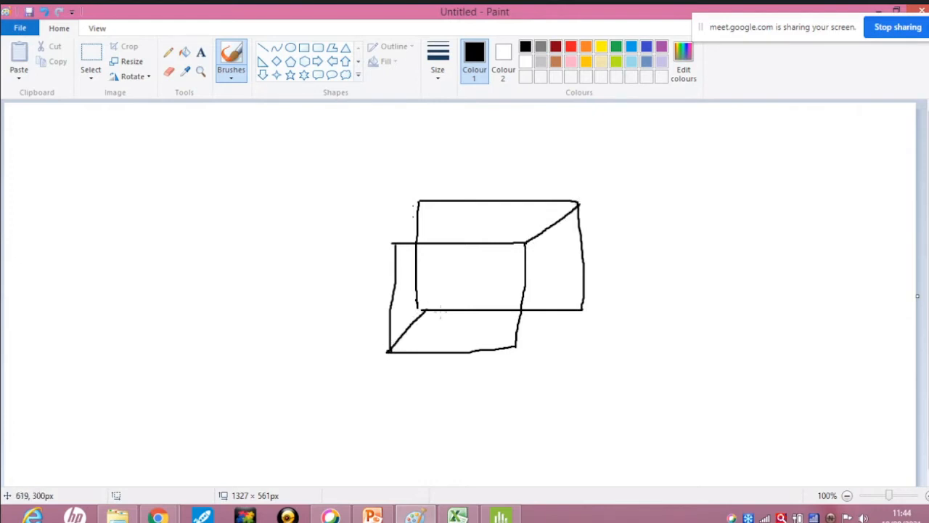
left_click_drag(521, 347, 583, 310)
left_click_drag(418, 202, 393, 243)
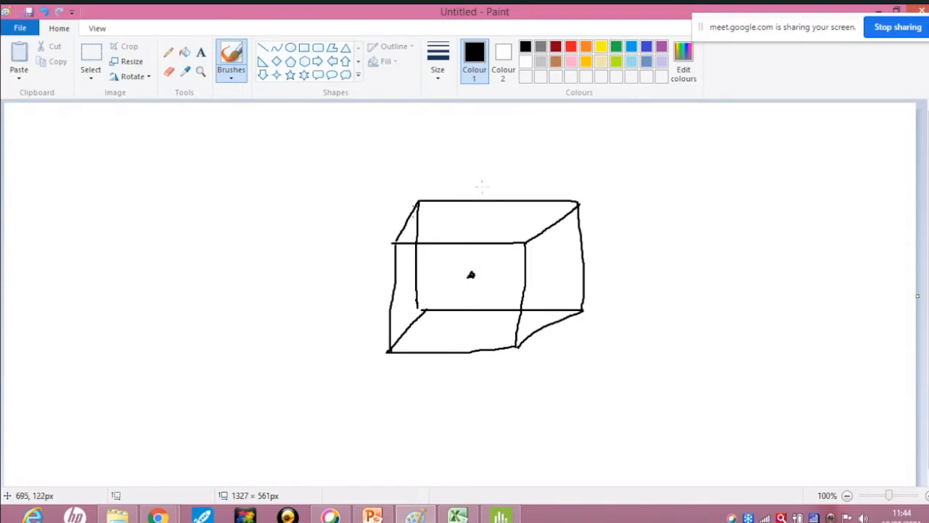
- Draw four axial lines from the cube's center point outward beyond its faces, upward, right, left and downward, with points marked at the ends
left_click_drag(480, 179, 471, 274)
left_click_drag(549, 273, 602, 272)
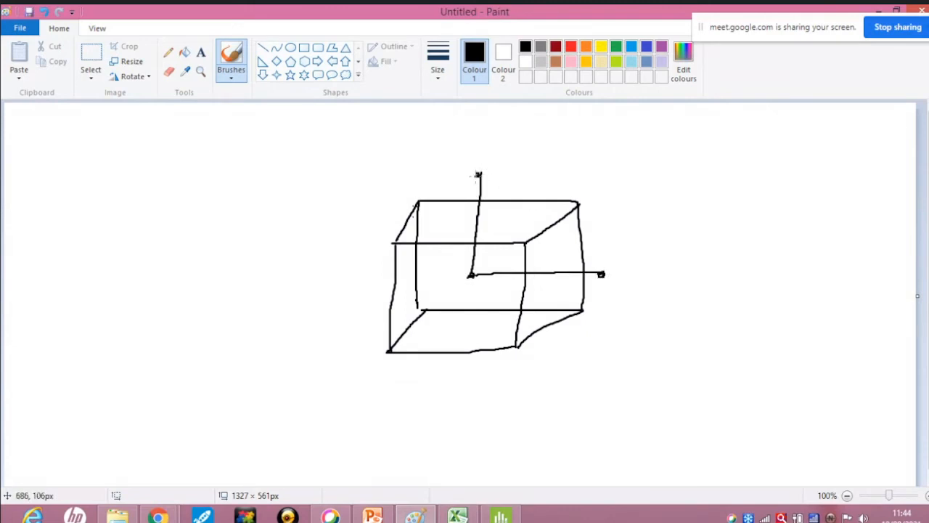
left_click_drag(367, 279, 441, 277)
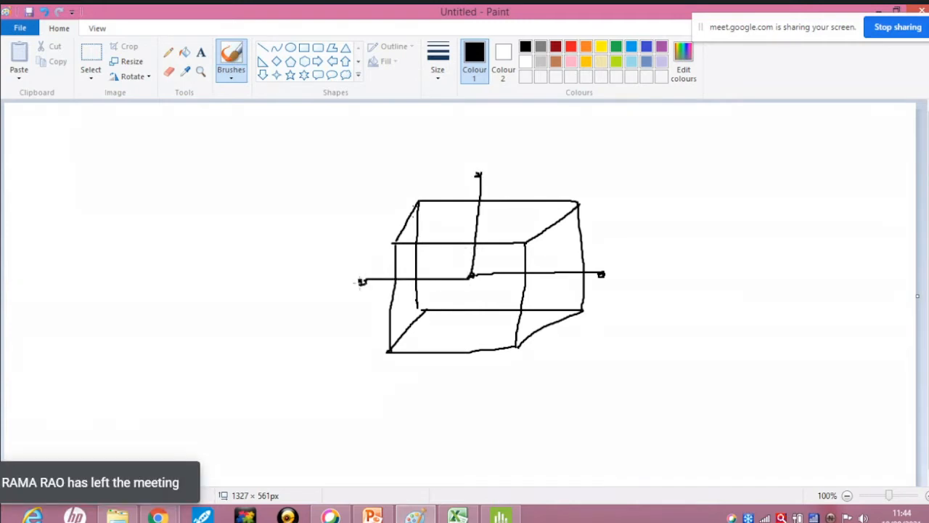
left_click_drag(471, 279, 471, 373)
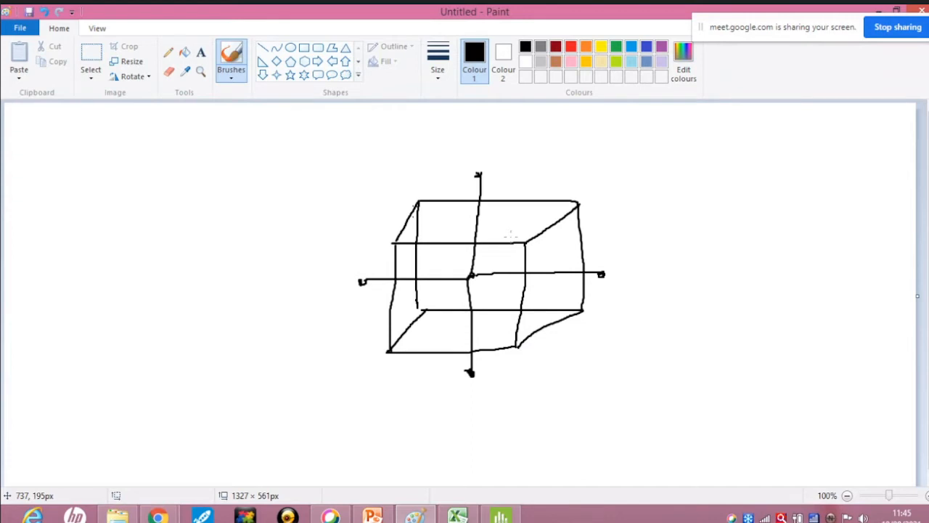
- Switch to Minitab and examine the MatTemp settings across the design runs, from run 1 through run 31
left_click(501, 515)
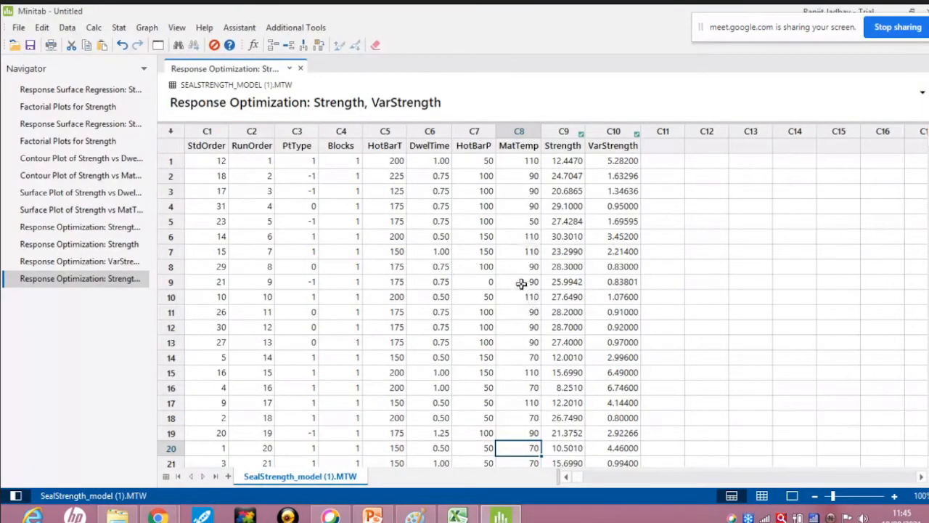
left_click(532, 221)
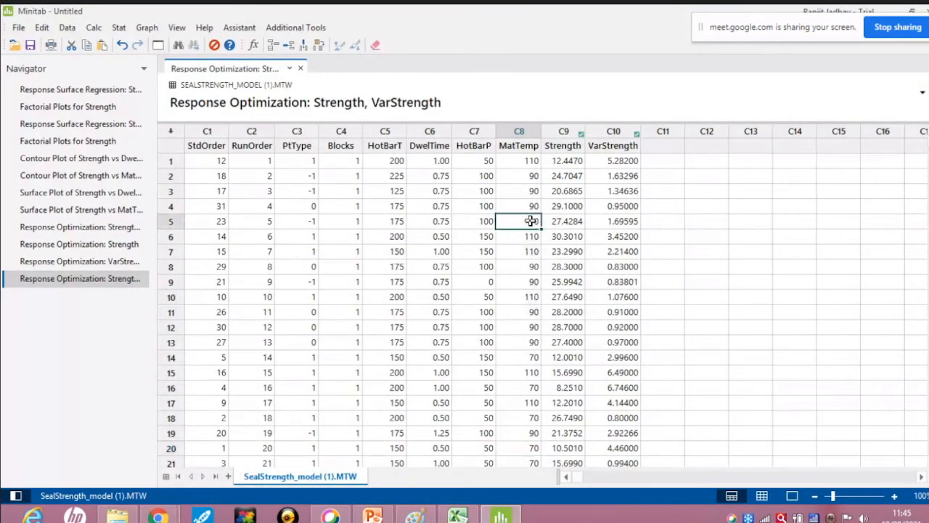
left_click(524, 160)
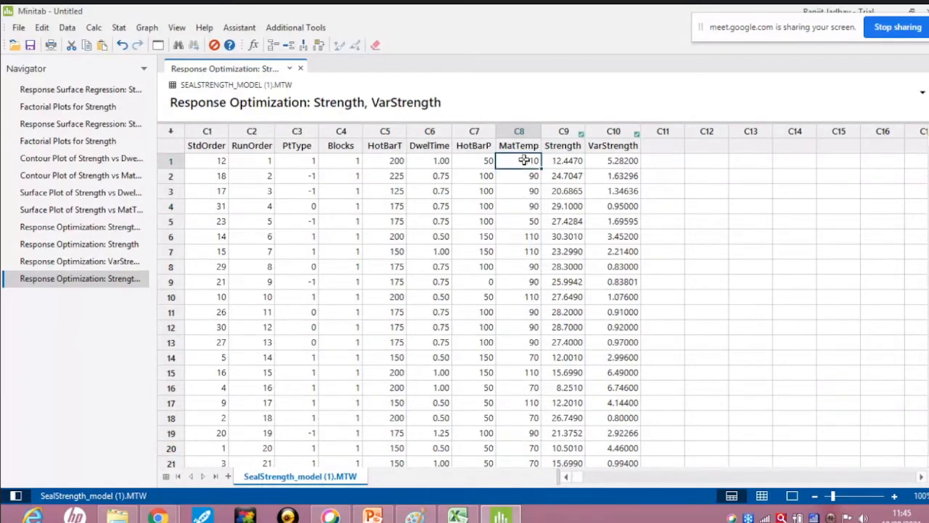
left_click(518, 355)
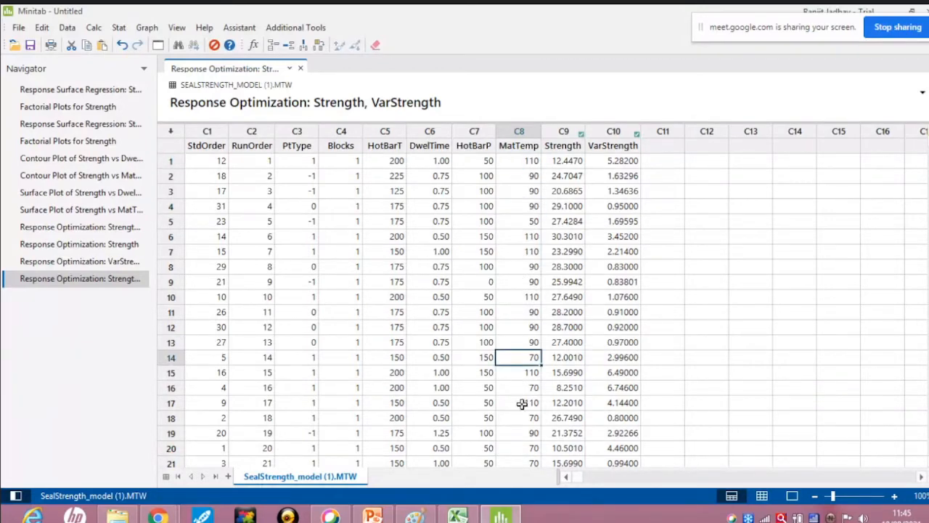
scroll(522, 404, "down", 1)
left_click(520, 417)
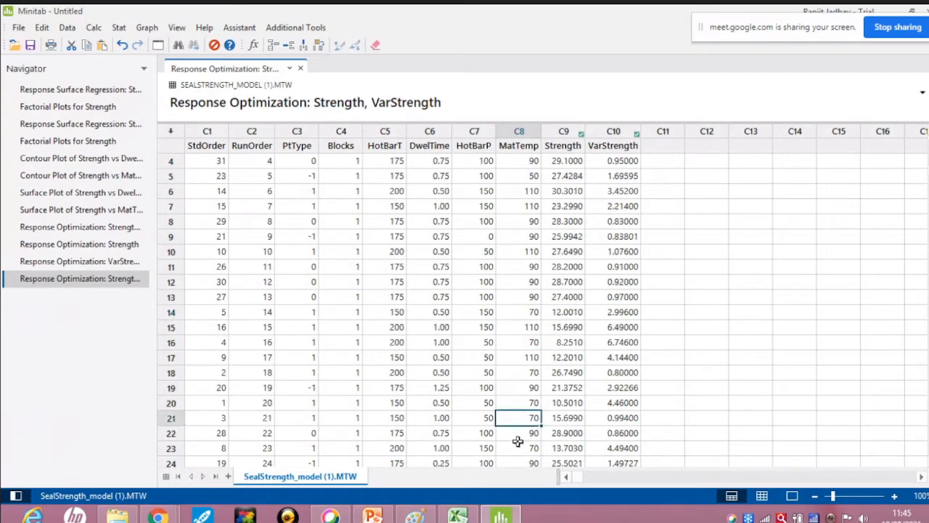
left_click(521, 448)
left_click(516, 434)
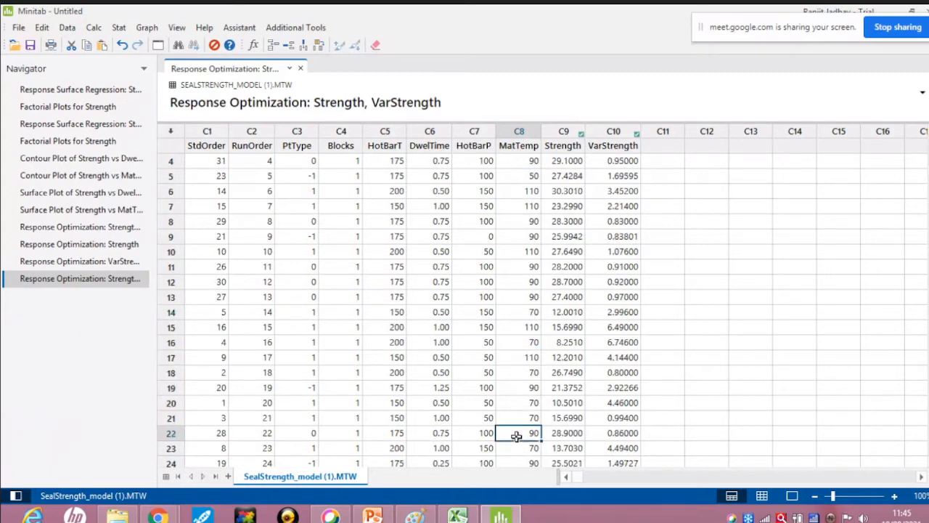
scroll(516, 436, "down", 2)
scroll(516, 435, "down", 1)
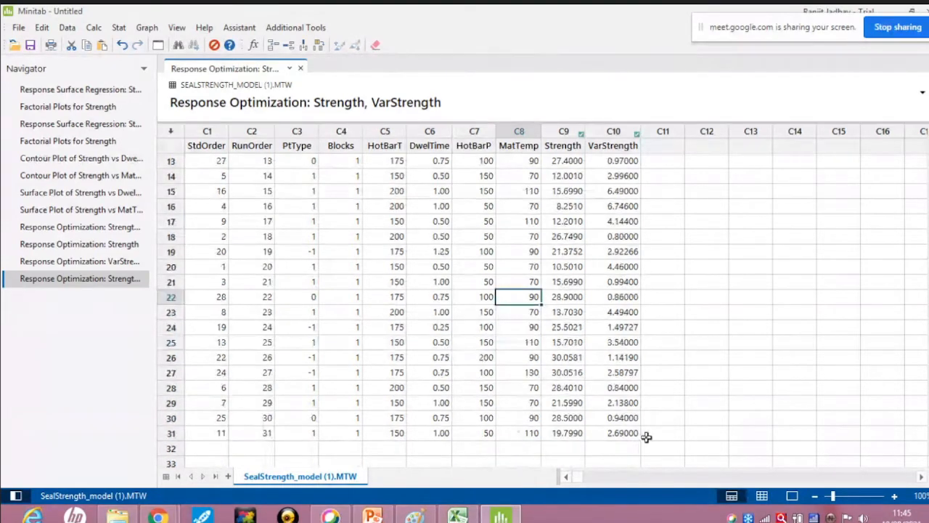
left_click(771, 404)
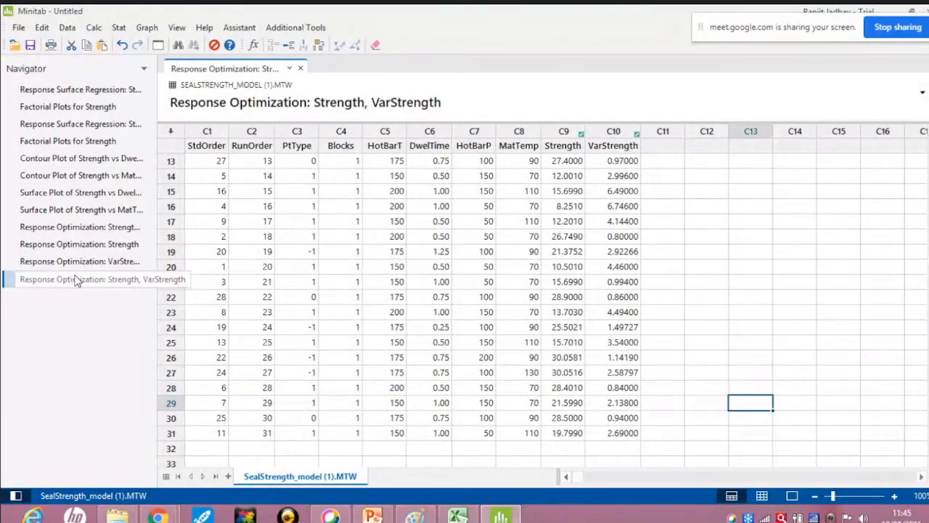
left_click(31, 283)
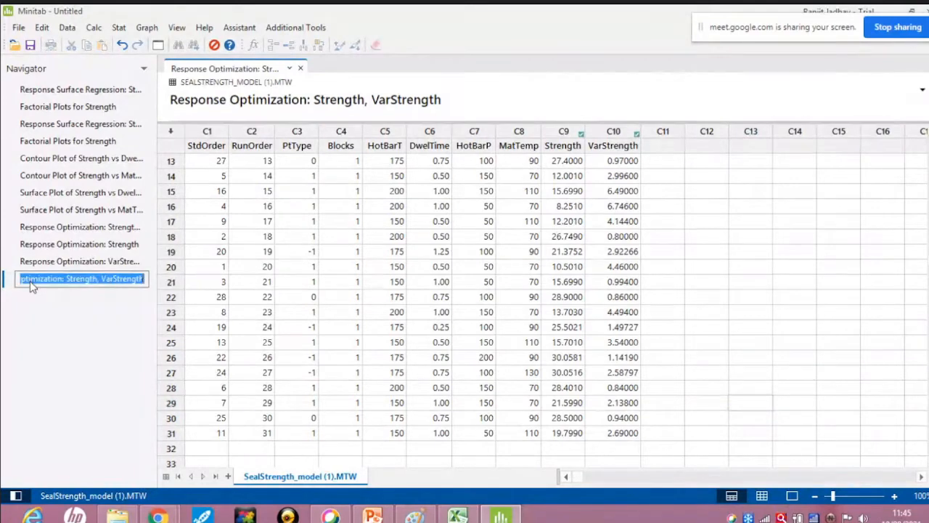
left_click(49, 301)
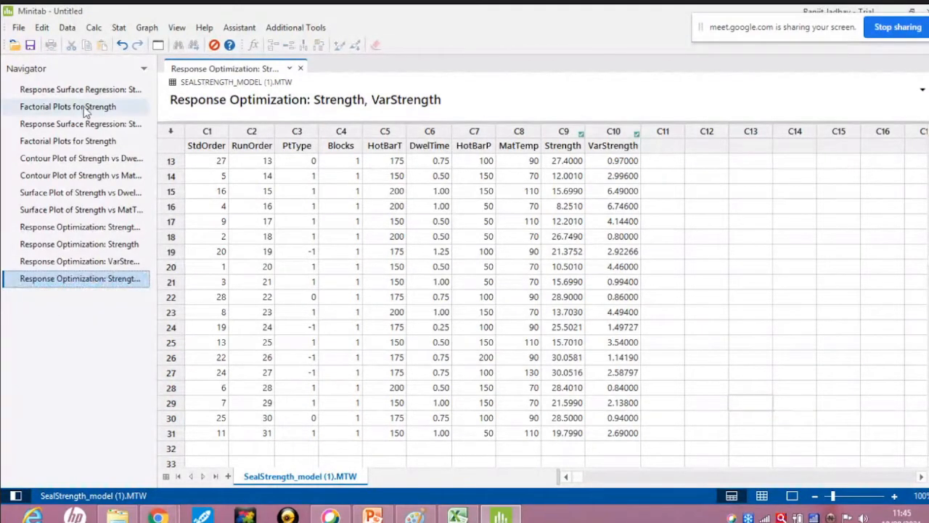
- Review the available designs for creating a response surface design, and leave without creating one
left_click(118, 29)
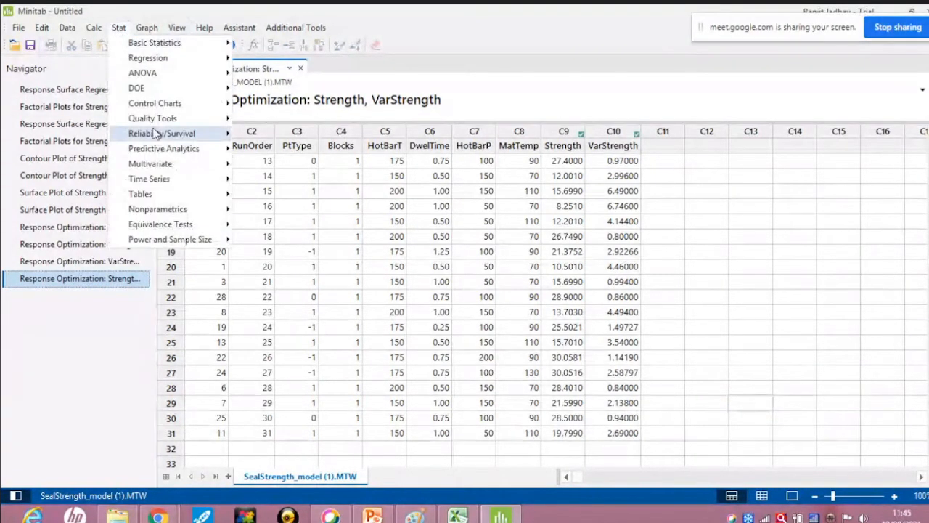
mouse_move(156, 131)
mouse_move(167, 90)
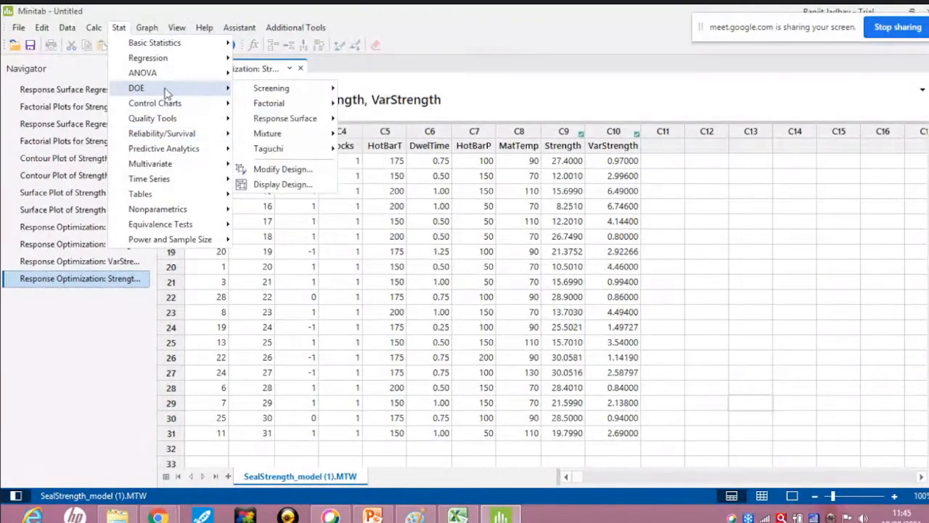
mouse_move(286, 118)
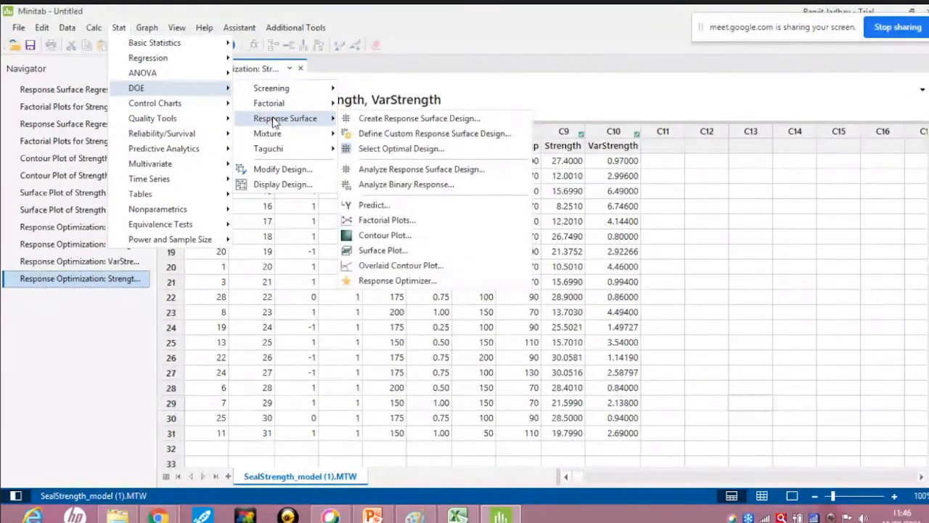
left_click(424, 119)
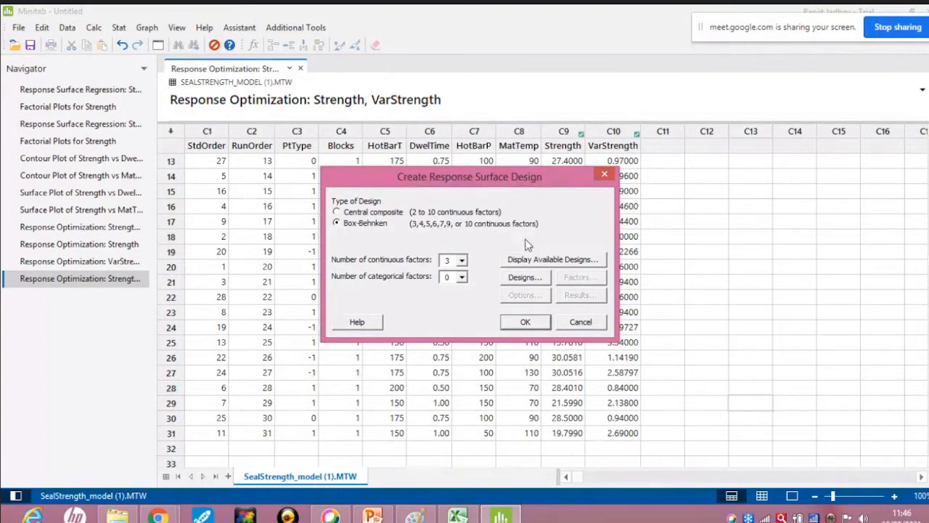
left_click(546, 262)
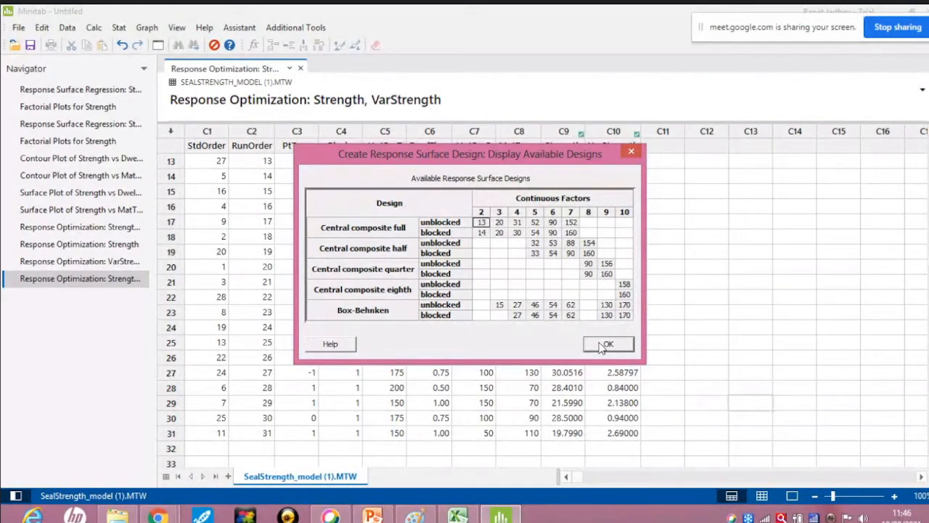
left_click(607, 345)
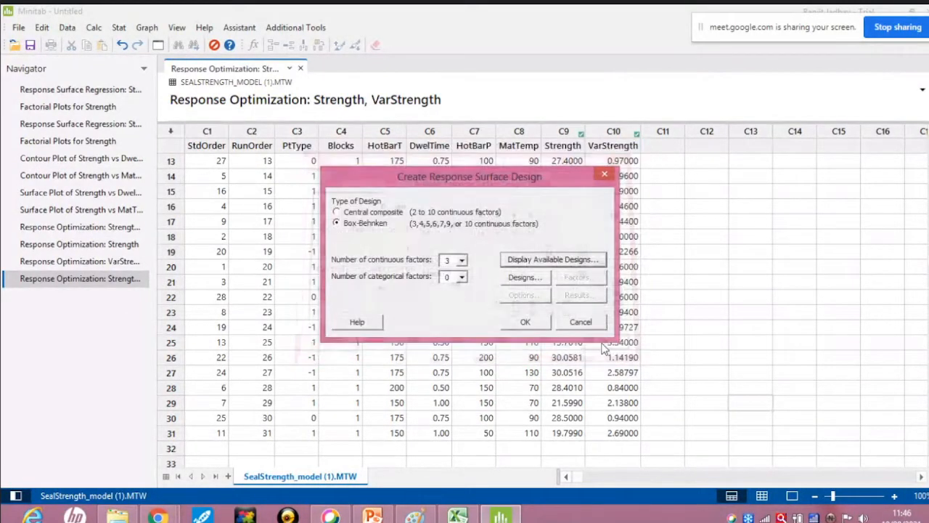
left_click(581, 323)
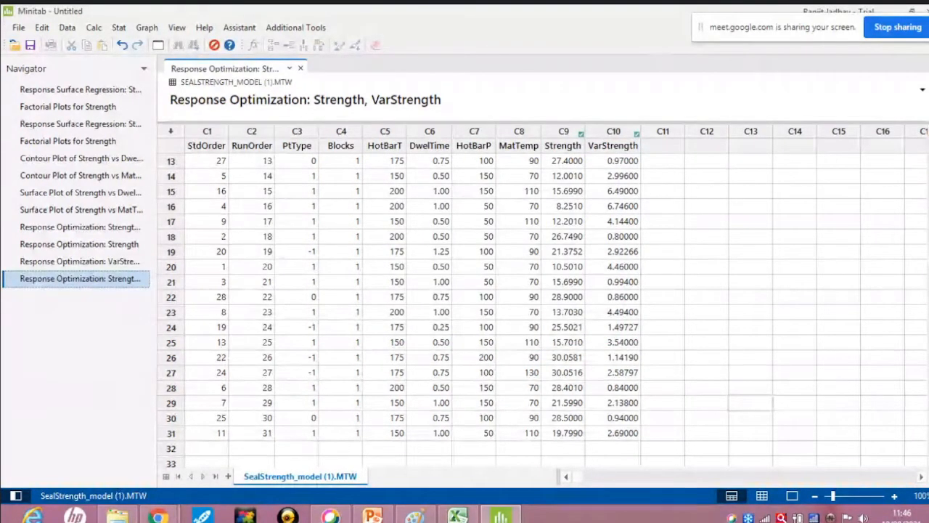
- Open Minitab's online help in the browser and go to the already open Minitab 20 Support page
left_click_drag(819, 27, 618, 32)
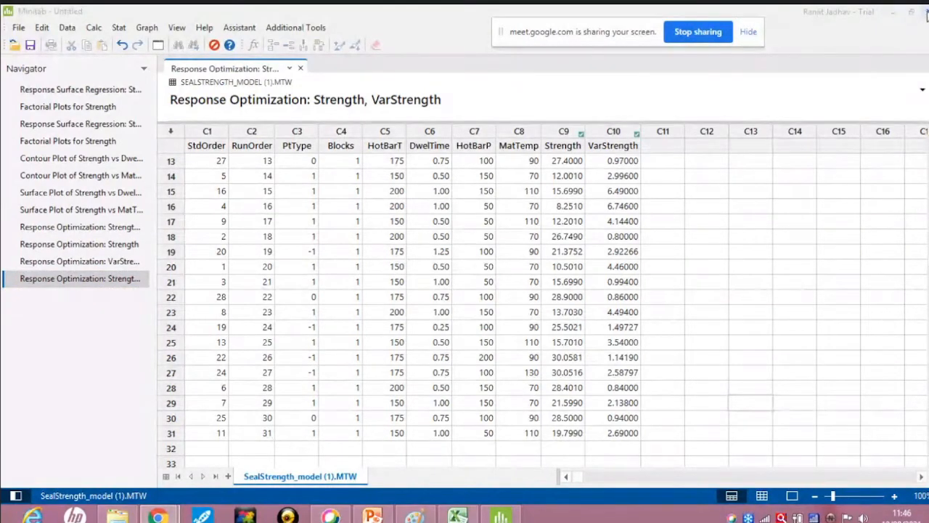
left_click(204, 27)
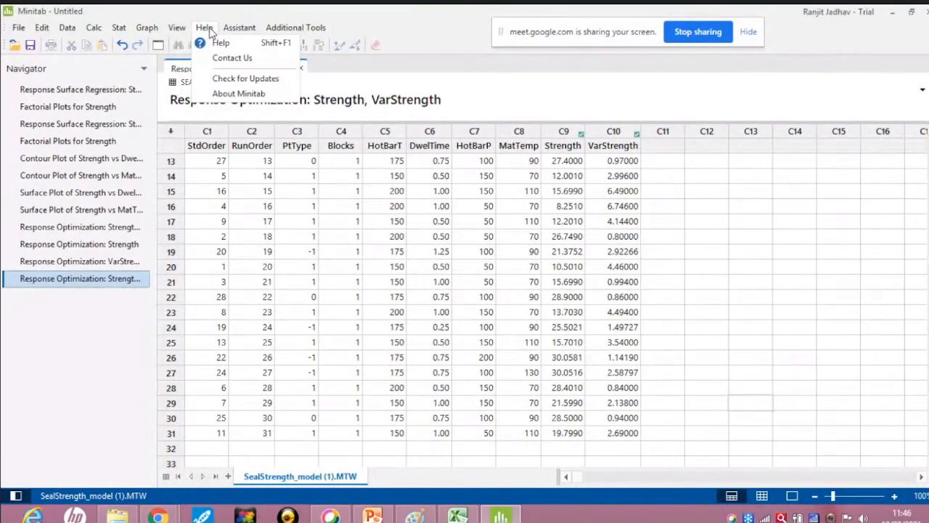
left_click(223, 45)
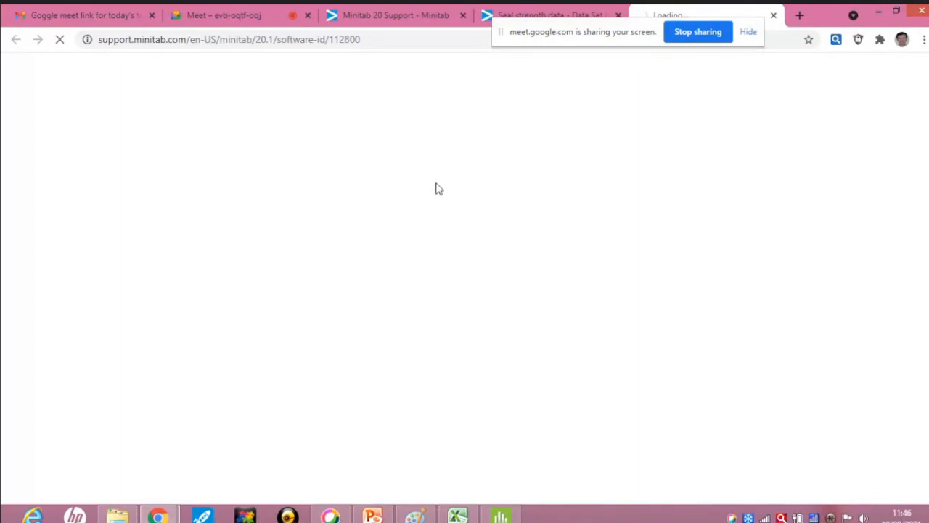
left_click(396, 16)
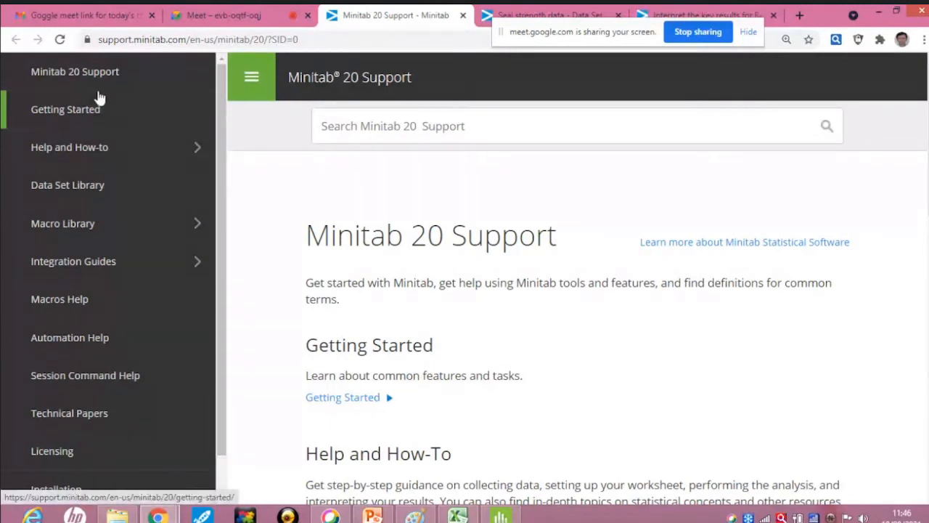
- Browse the Help and How-to topics through Statistical Modeling, DOE, How-To and Response Surface to the Create Response Surface Design topics
left_click(65, 150)
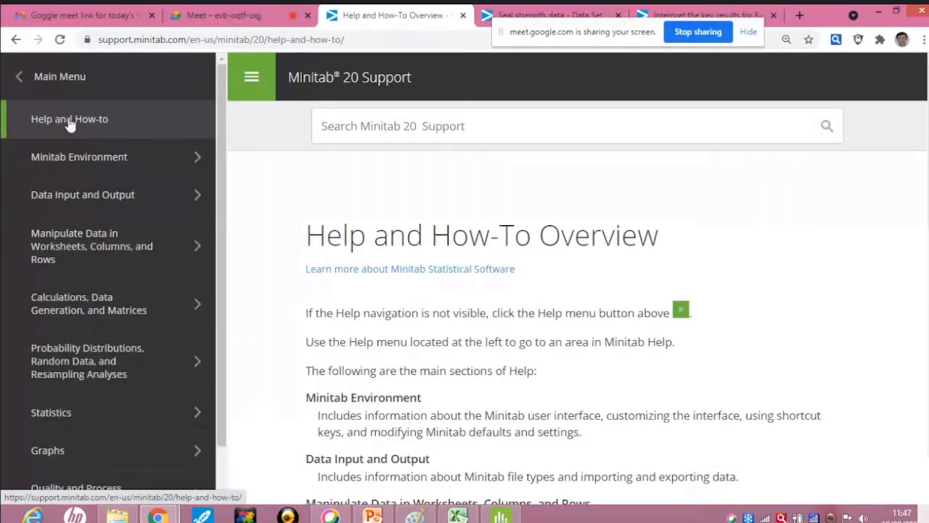
left_click(69, 124)
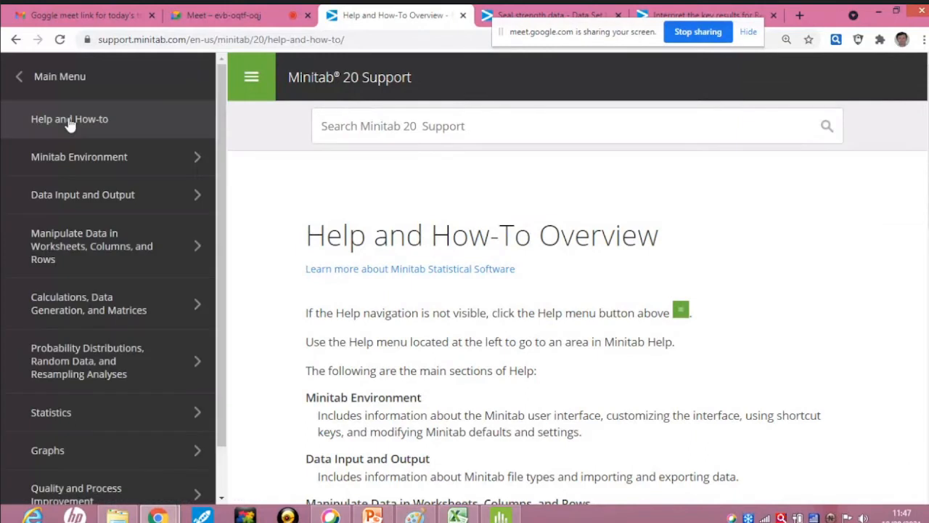
scroll(225, 338, "down", 1)
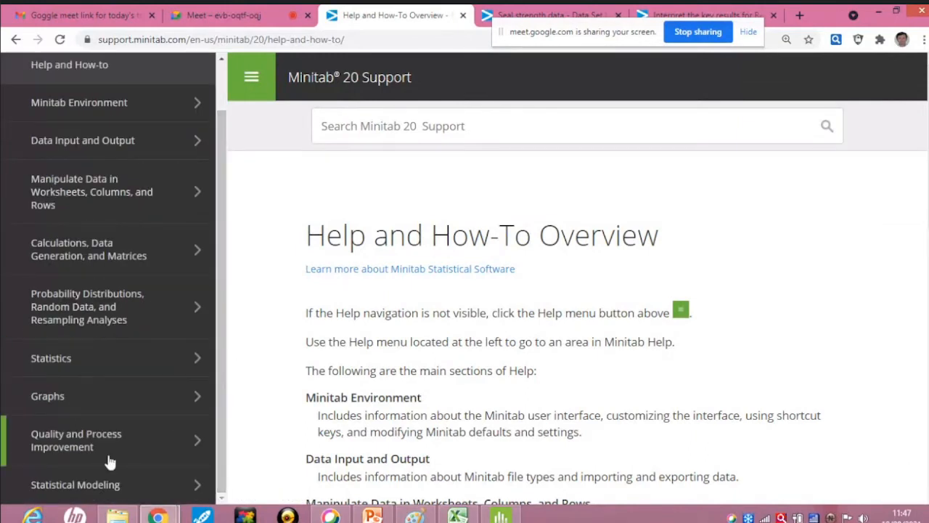
left_click(66, 488)
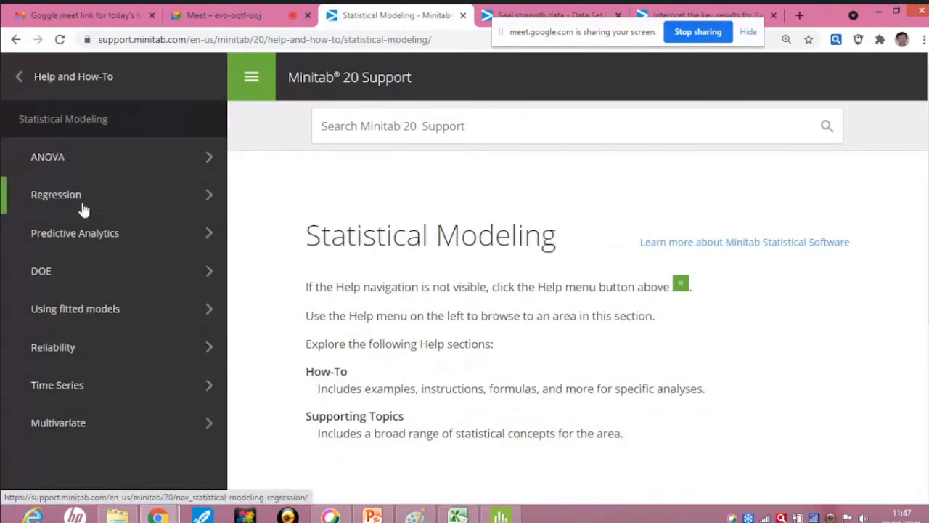
left_click(50, 271)
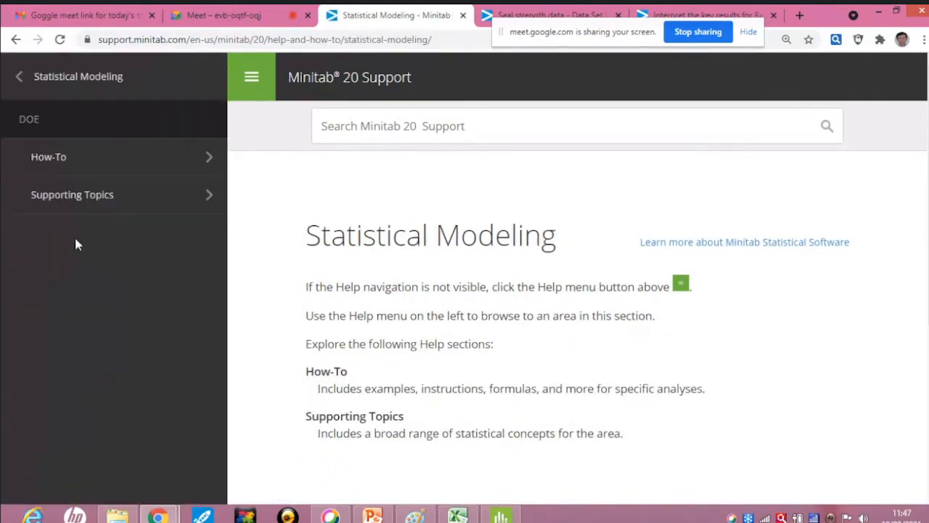
left_click(62, 156)
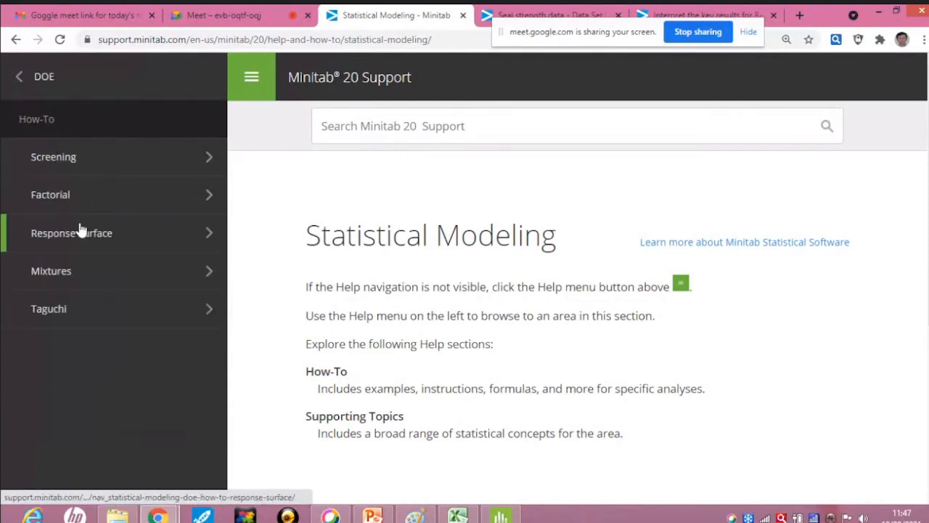
left_click(62, 236)
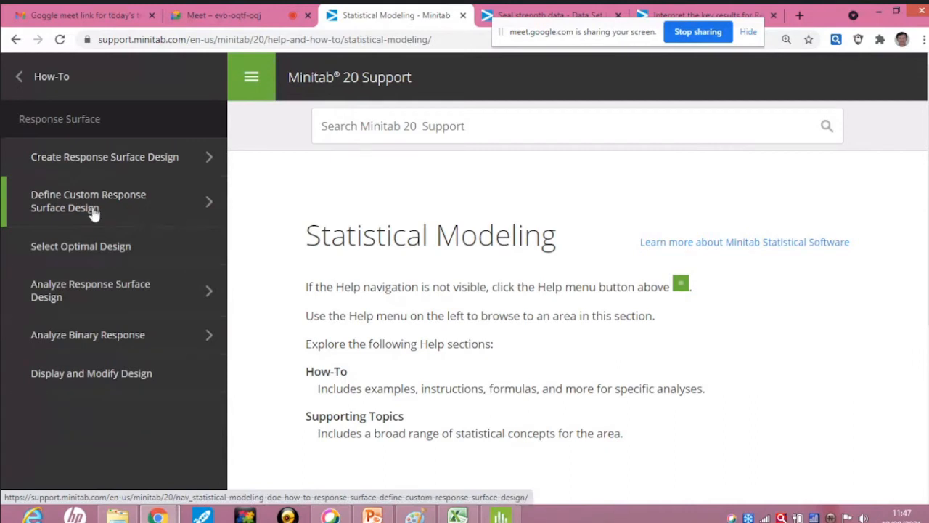
left_click(84, 166)
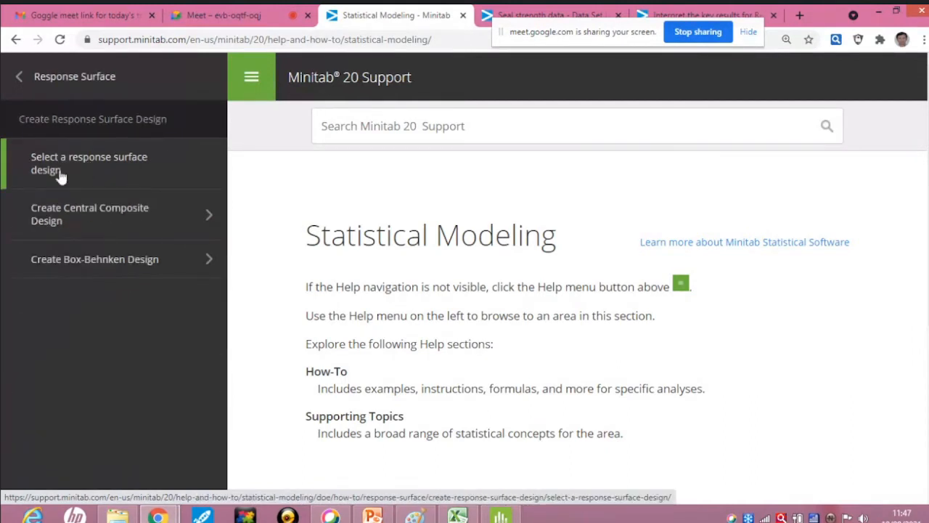
- Open the Create Central Composite Design example in the help and review its procedure, design summary and randomized design table
left_click(81, 214)
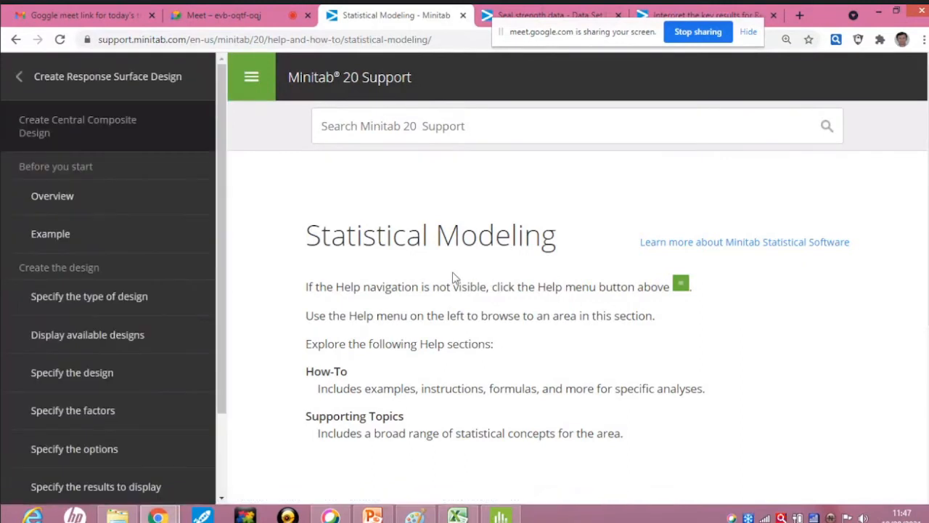
left_click(51, 236)
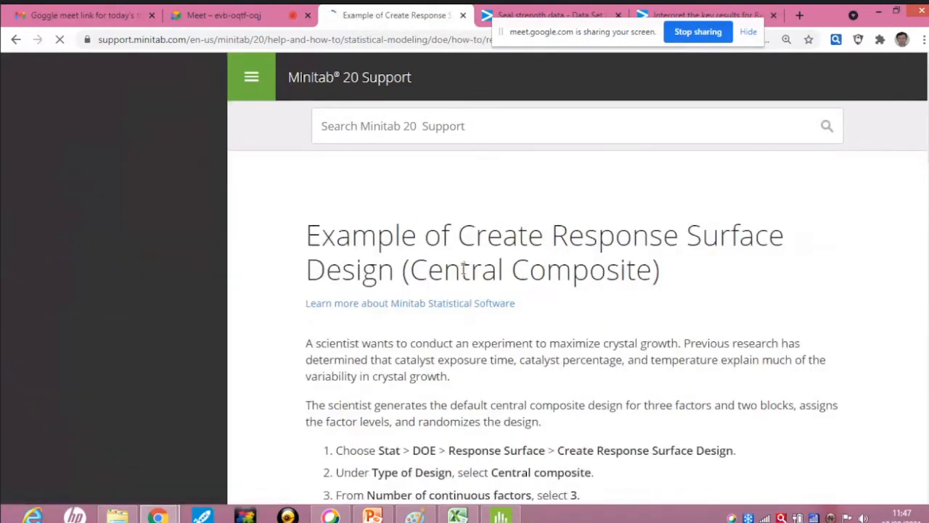
scroll(492, 276, "down", 7)
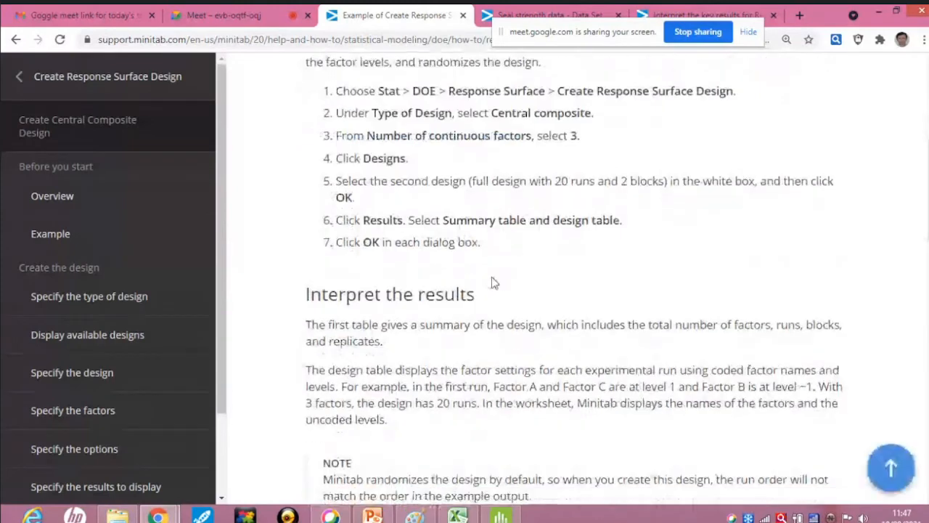
scroll(492, 282, "up", 7)
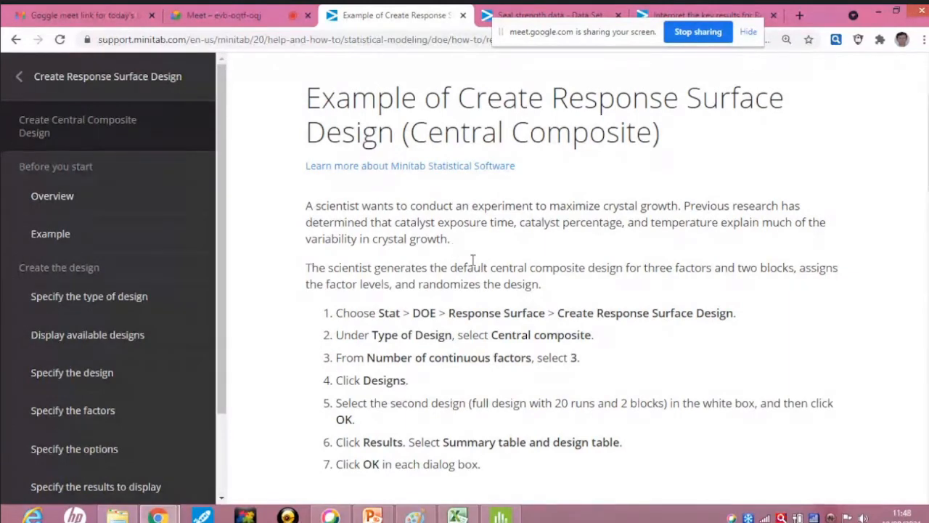
scroll(474, 260, "down", 2)
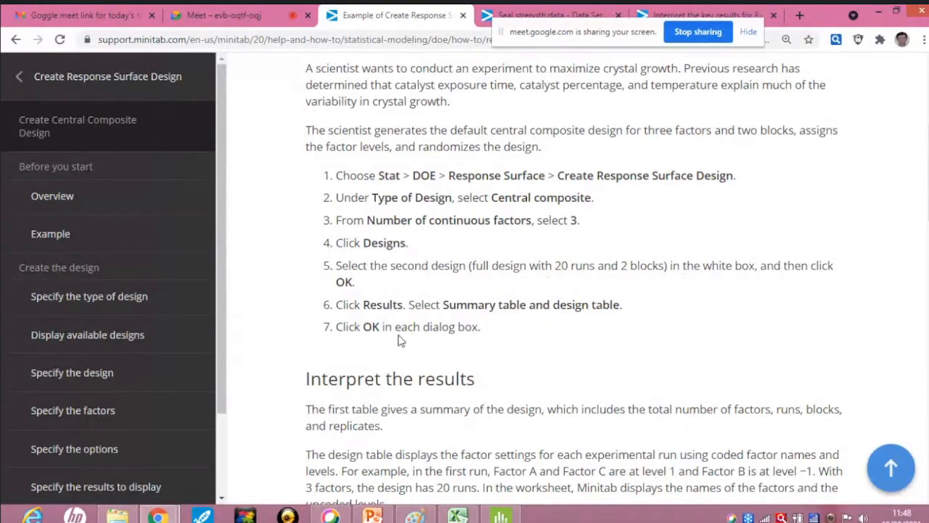
scroll(427, 350, "down", 6)
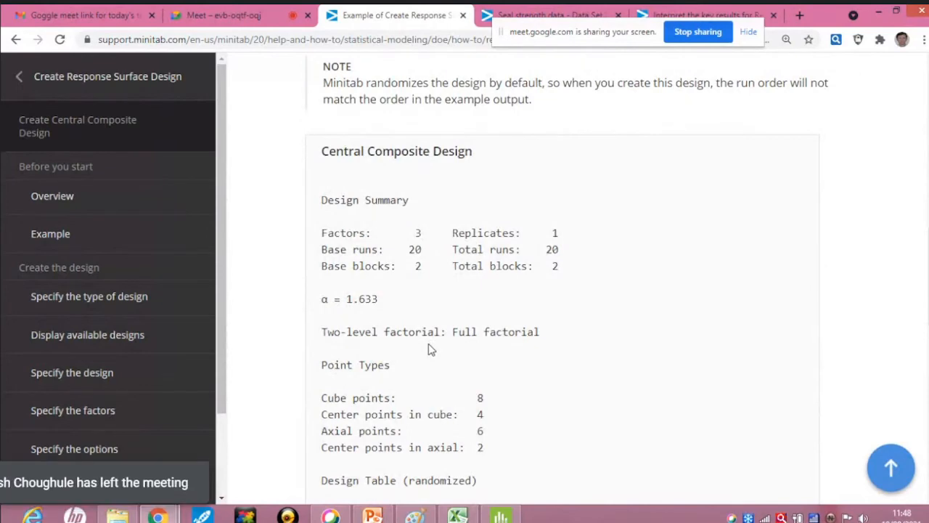
scroll(428, 349, "down", 3)
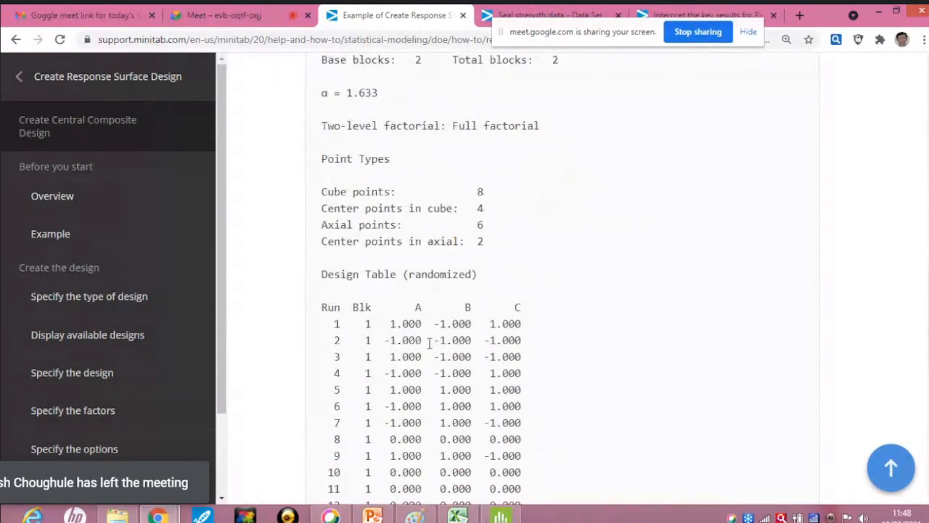
scroll(429, 347, "down", 5)
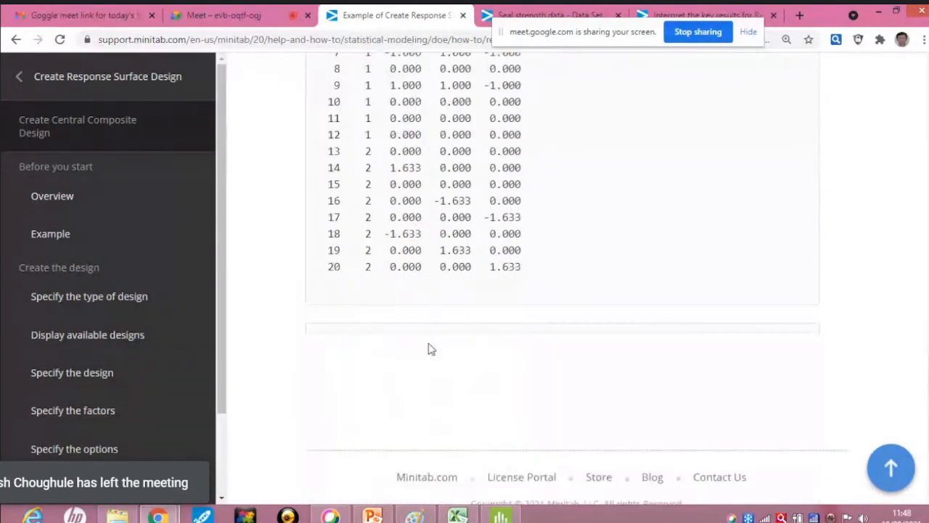
scroll(428, 349, "up", 6)
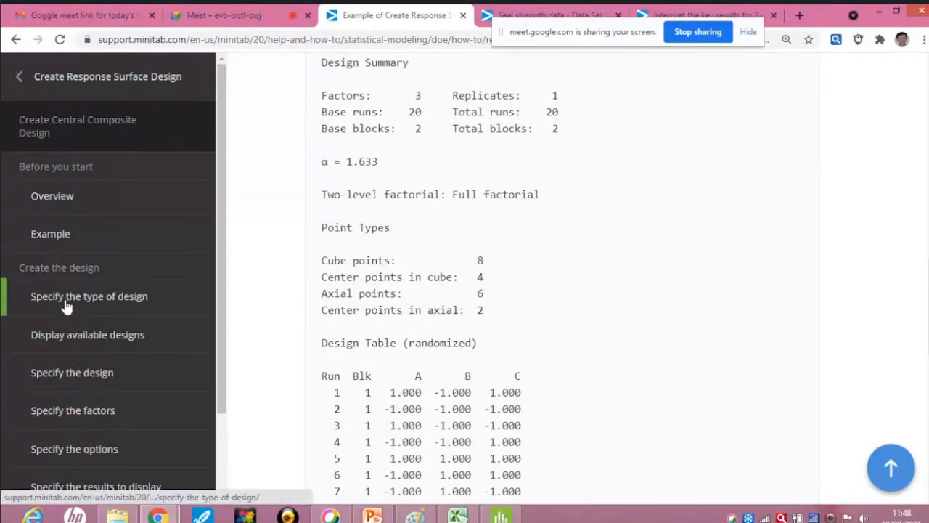
- Open the Central Composite overview and read its injection-molding example, worksheet table and guidance on alternate analyses
left_click(59, 210)
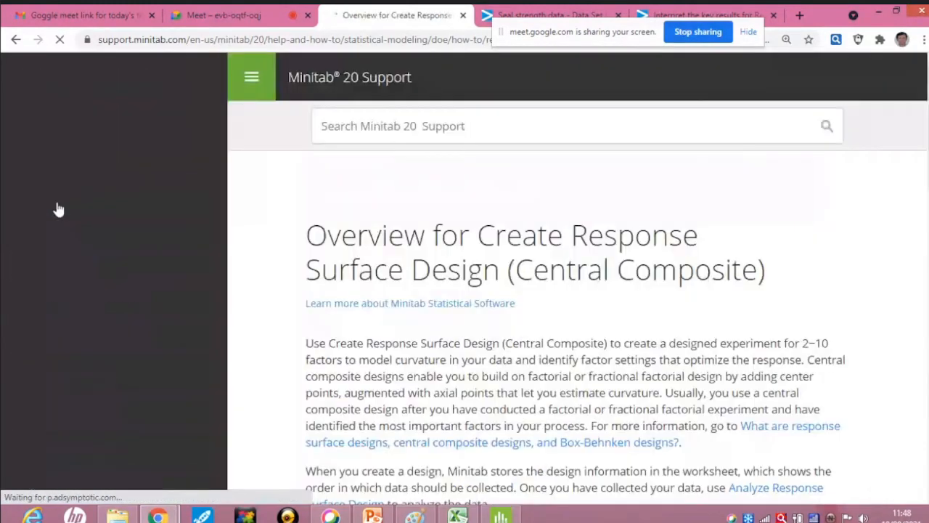
scroll(403, 347, "down", 3)
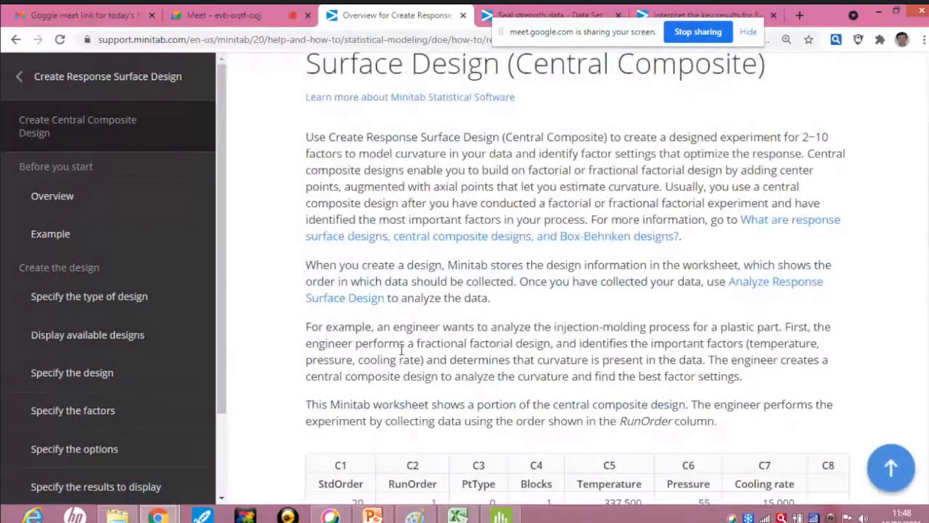
scroll(400, 349, "down", 1)
scroll(401, 349, "up", 2)
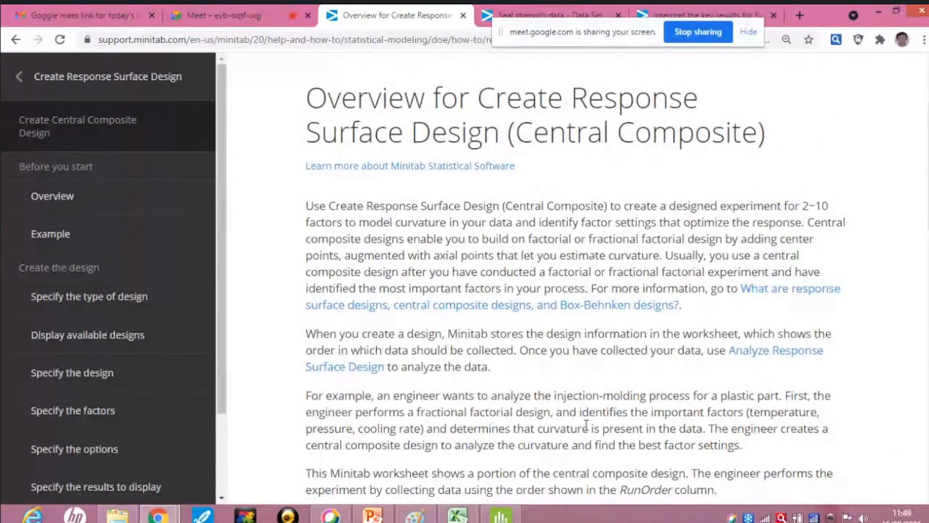
scroll(503, 427, "down", 3)
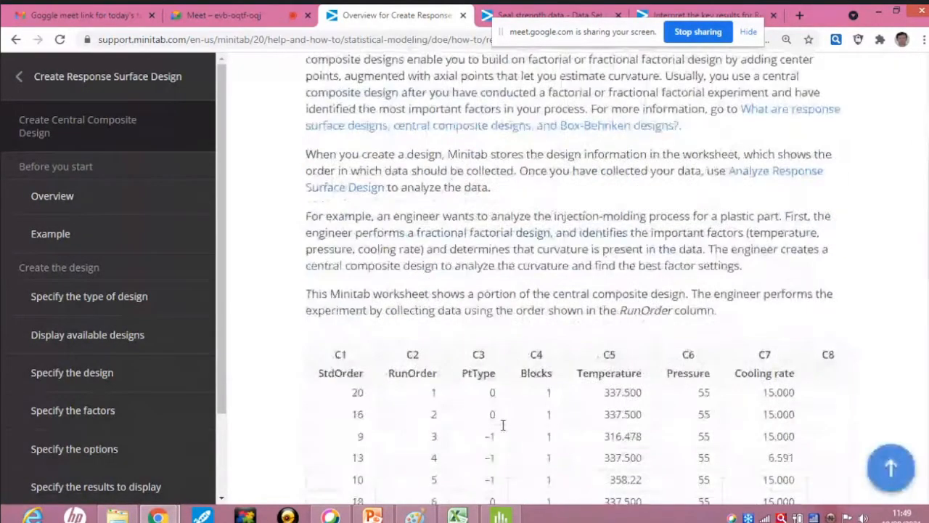
scroll(503, 428, "down", 5)
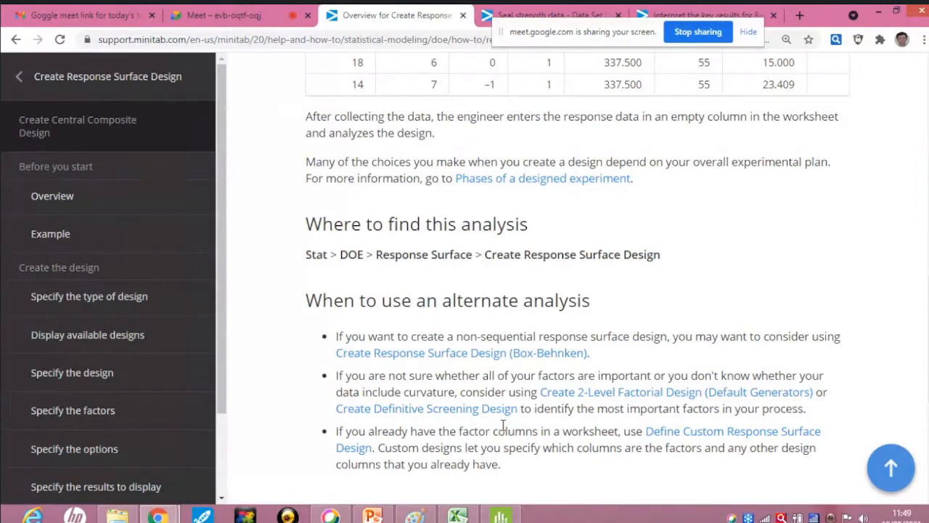
scroll(505, 390, "up", 4)
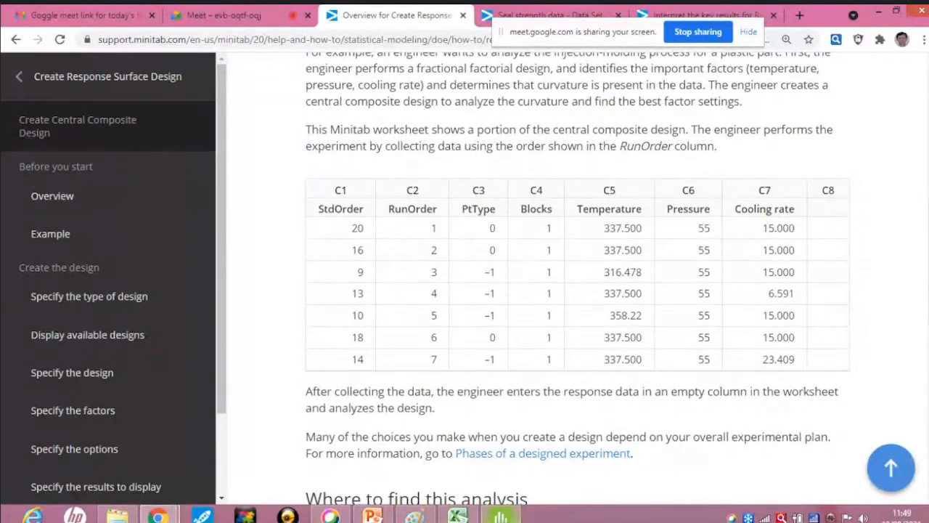
- Download SealStrength_model.MTW from the Seal strength data page, open it in Minitab and enlarge the worksheet area
mouse_move(500, 516)
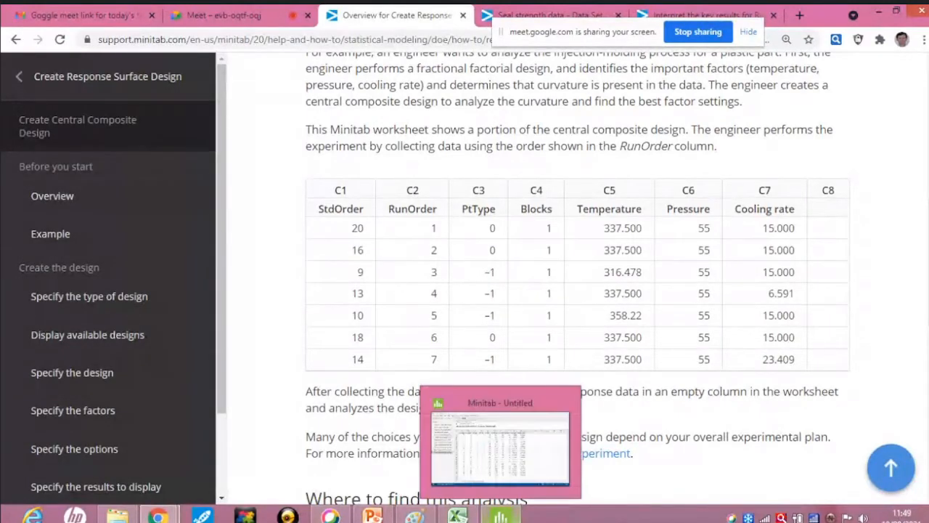
left_click(544, 16)
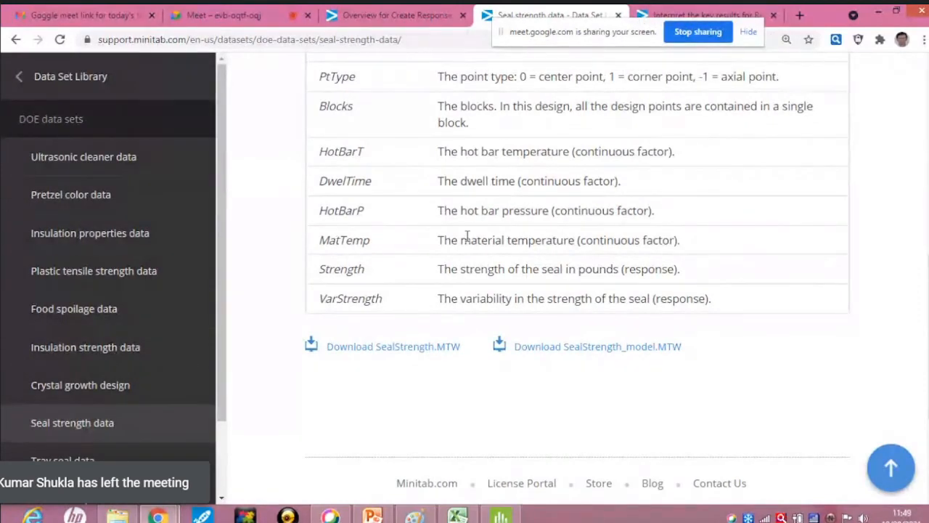
left_click(579, 346)
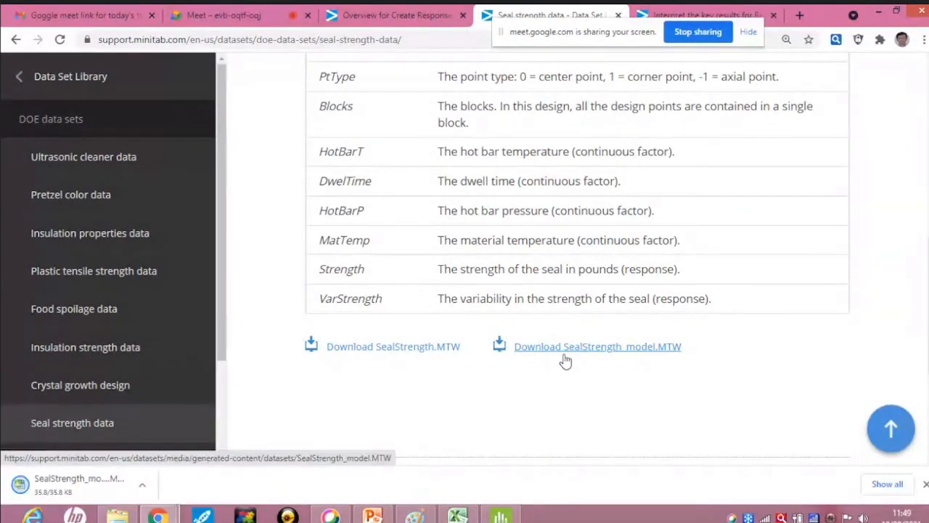
left_click(29, 485)
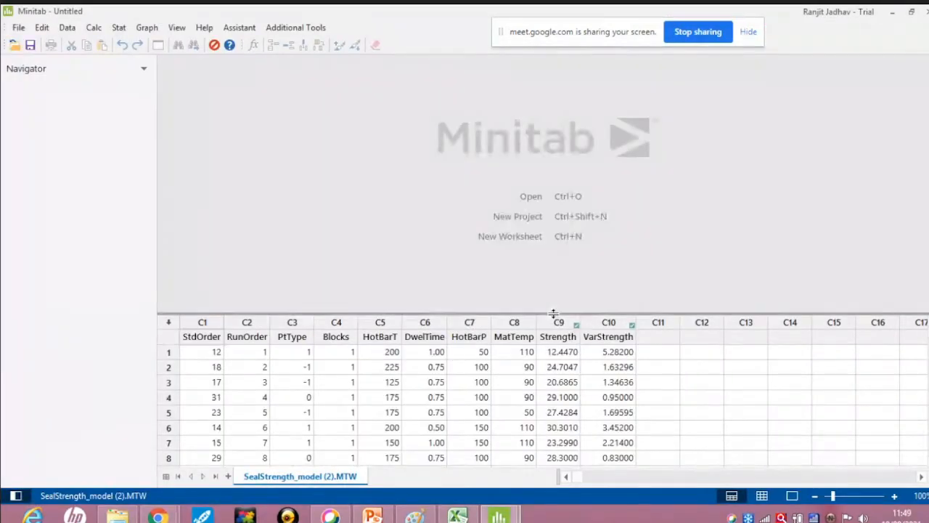
left_click_drag(553, 312, 564, 92)
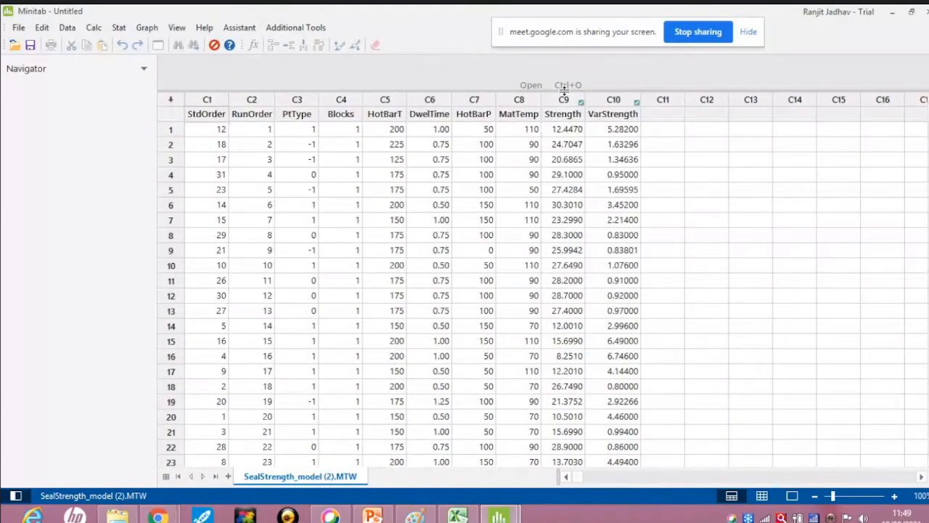
- Examine the different MatTemp factor levels across the worksheet's runs, down to the last row
left_click(535, 193)
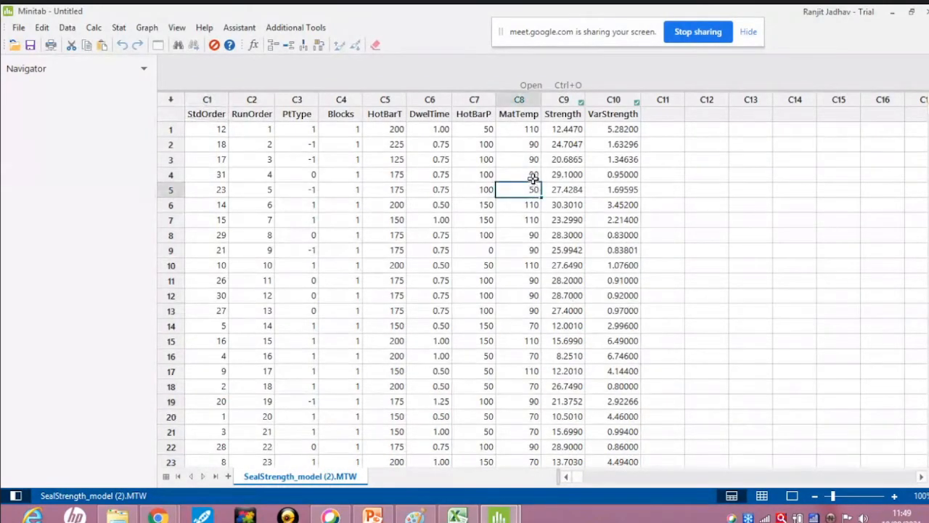
left_click(534, 177)
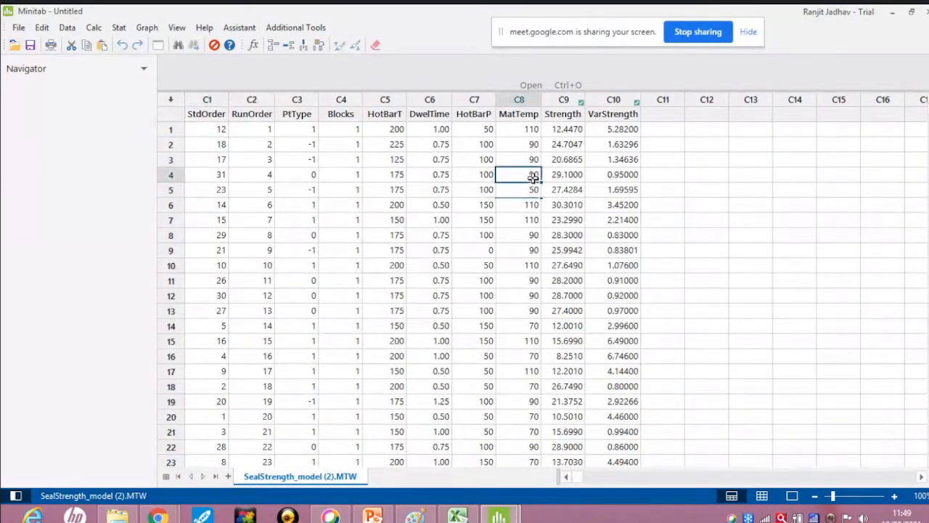
left_click(520, 265)
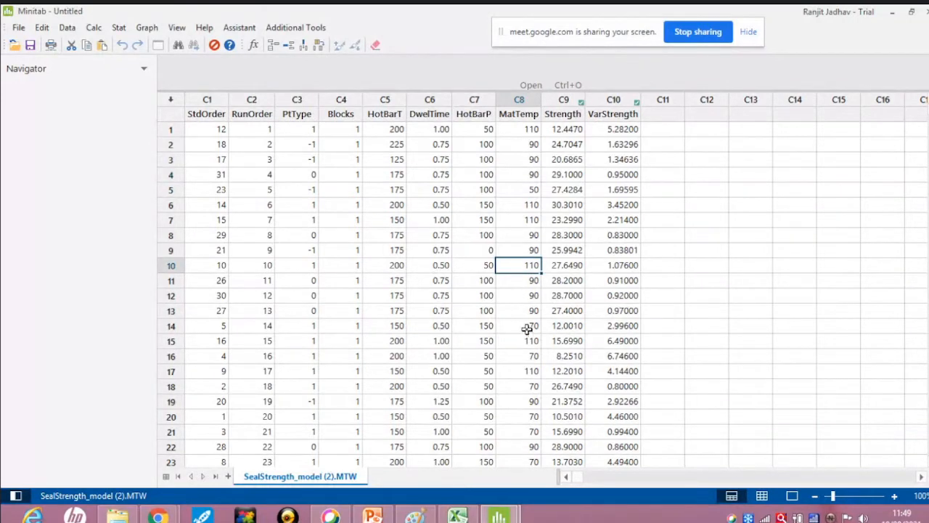
left_click(528, 297)
left_click(523, 339)
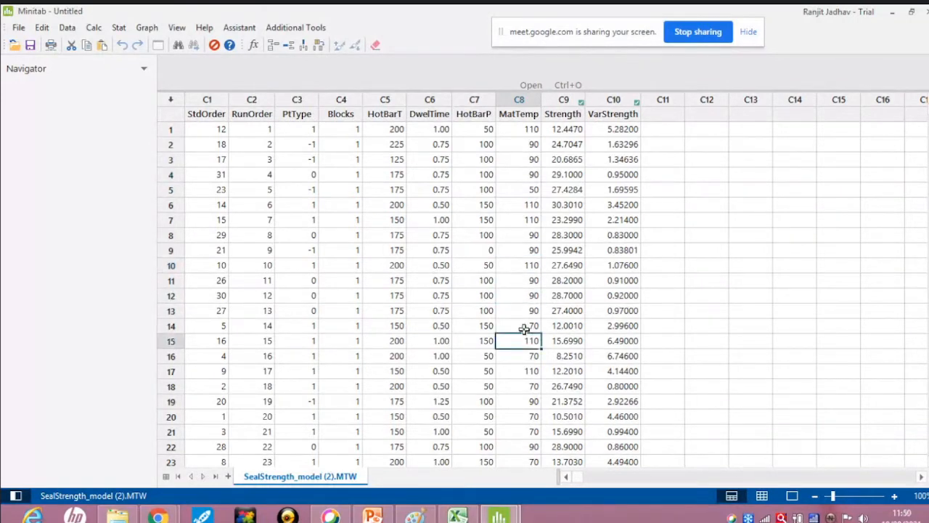
left_click(523, 327)
scroll(534, 428, "down", 2)
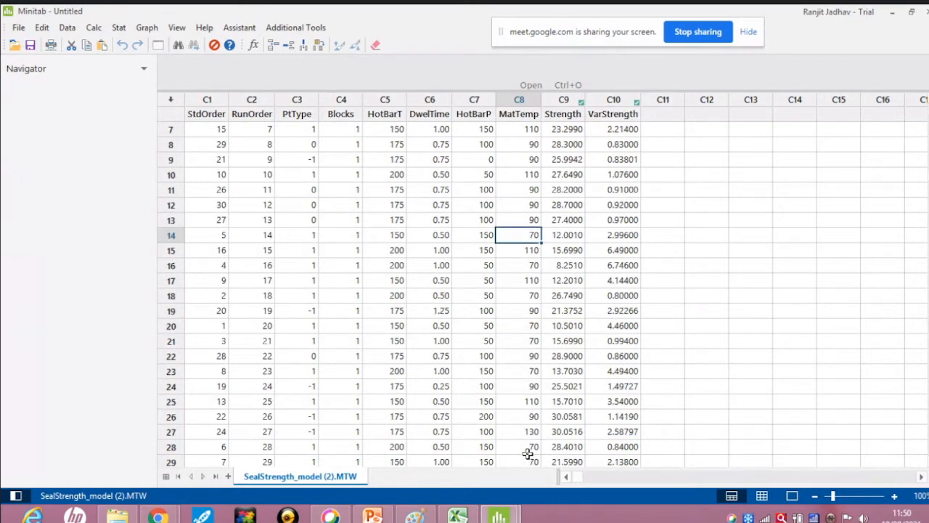
left_click(523, 446)
left_click(528, 433)
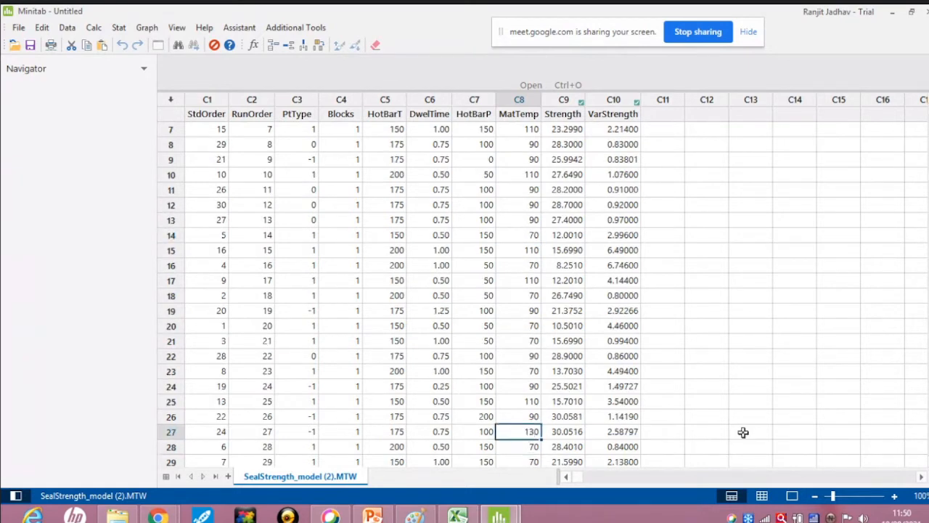
scroll(743, 424, "down", 2)
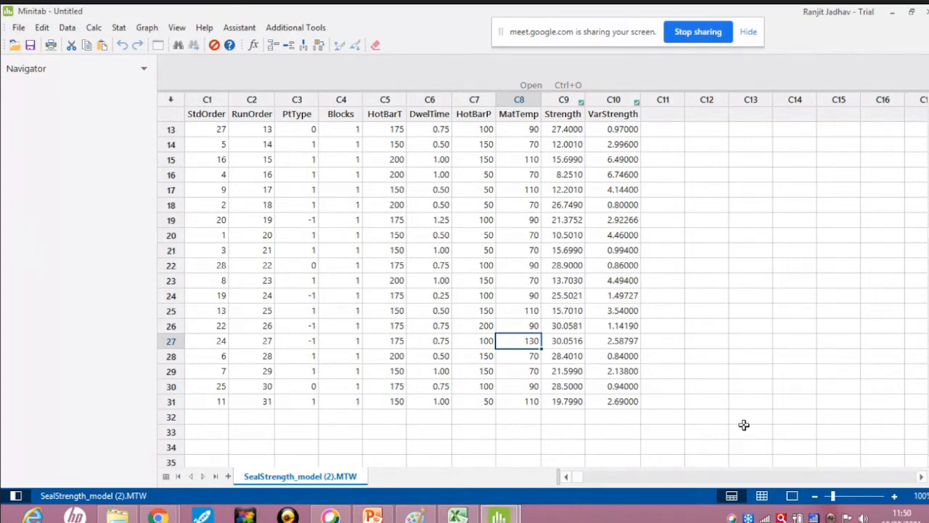
- Start a new central composite response surface design with 5 continuous factors
left_click(119, 29)
mouse_move(145, 90)
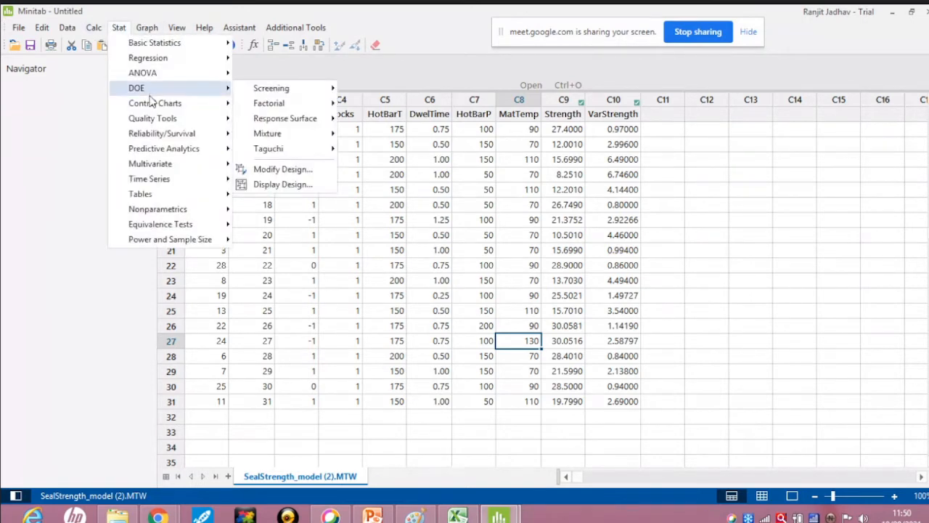
mouse_move(287, 123)
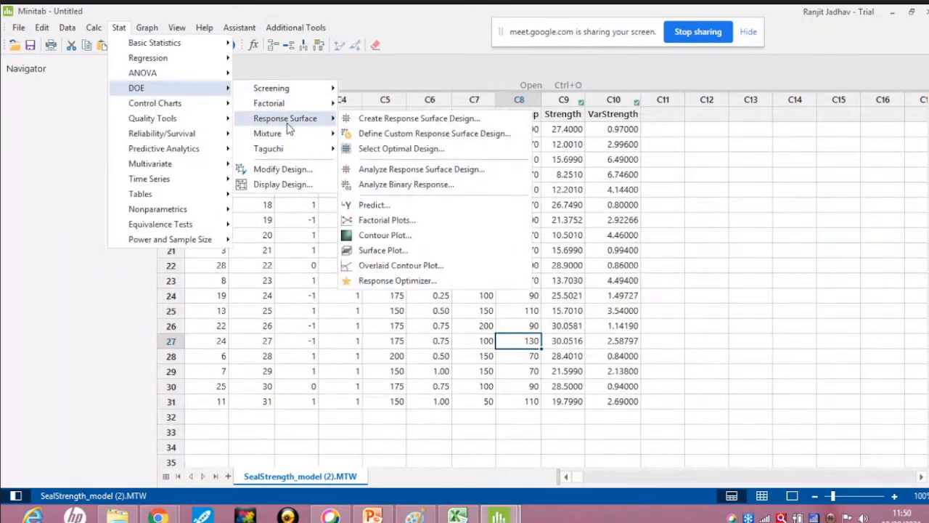
left_click(453, 125)
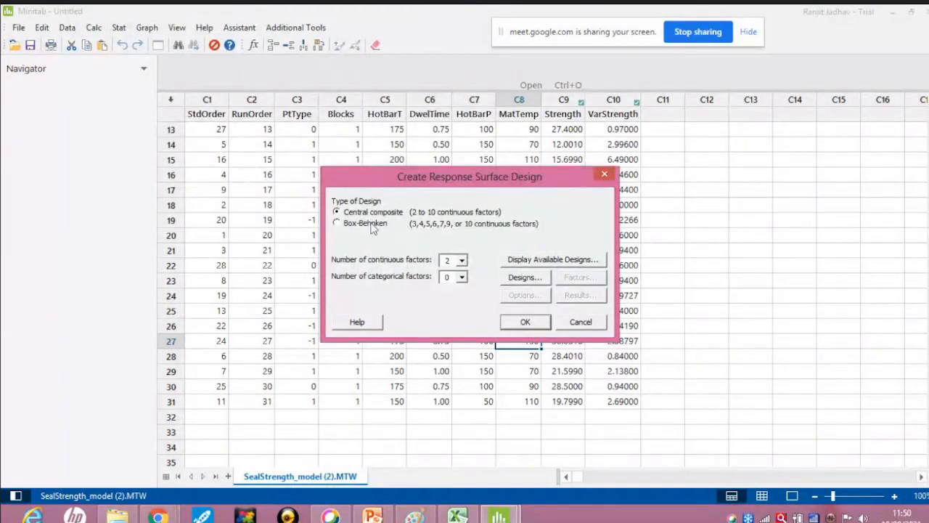
left_click(461, 262)
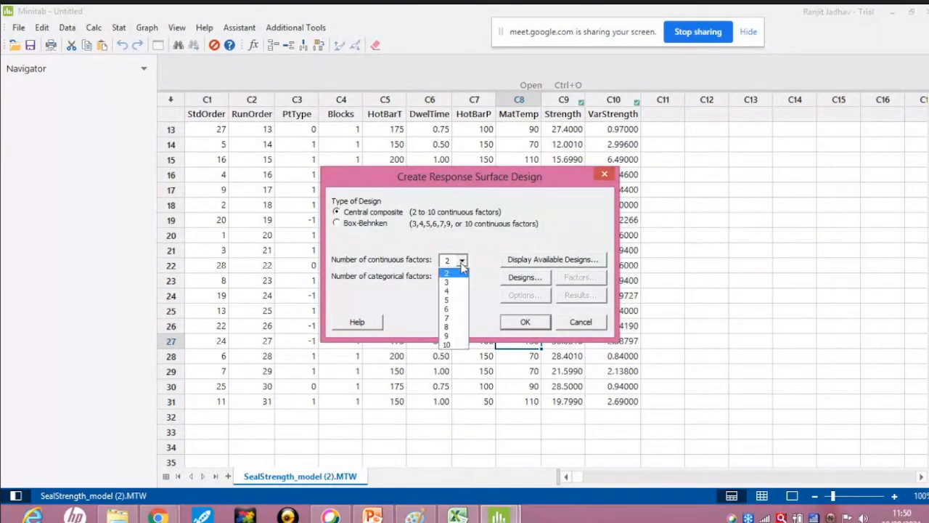
left_click(452, 299)
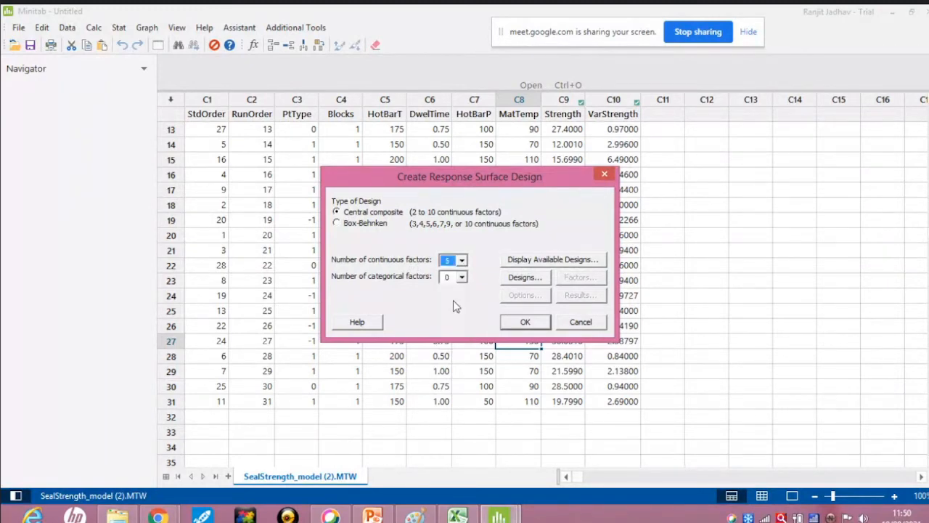
- Check the table of available response surface designs for the full unblocked central composite design with five continuous factors
left_click(541, 263)
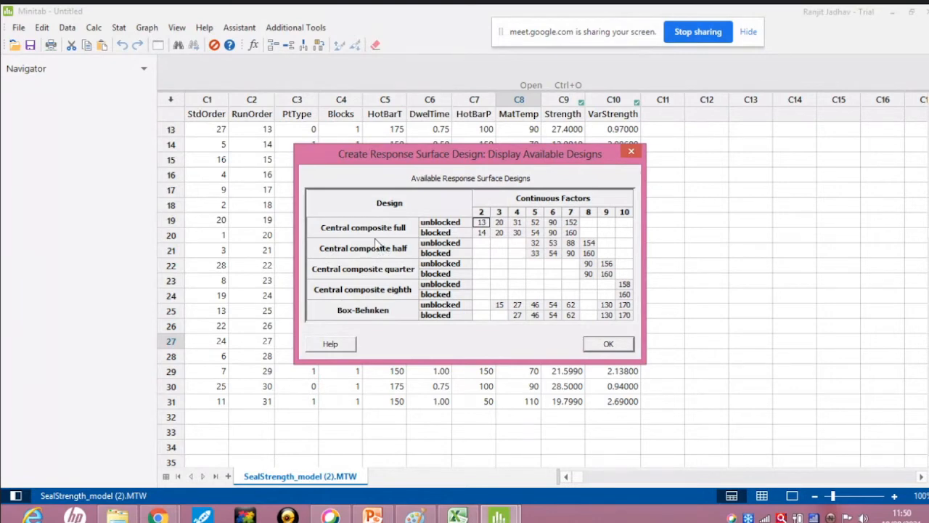
left_click(535, 222)
left_click(592, 346)
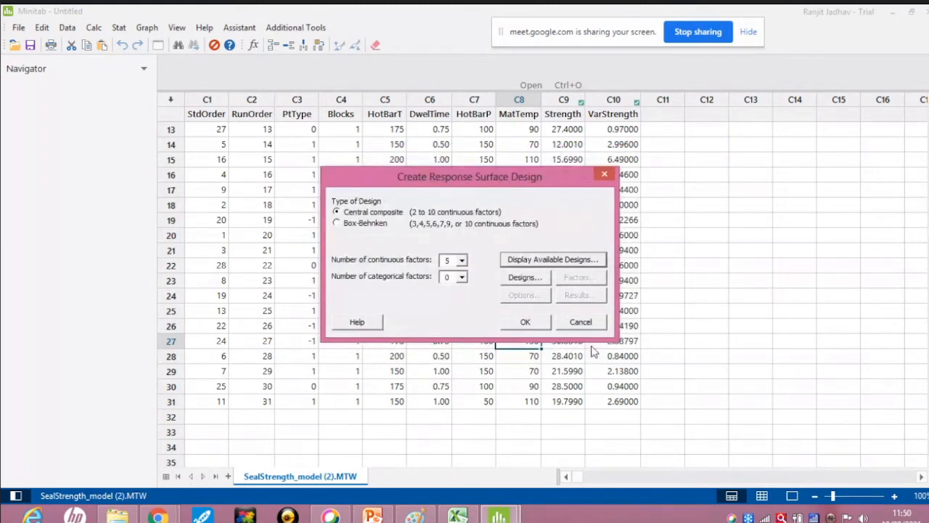
- Create the five-factor central composite design using the full 52-run, single-block design with default center points, alpha and factor levels
left_click(535, 279)
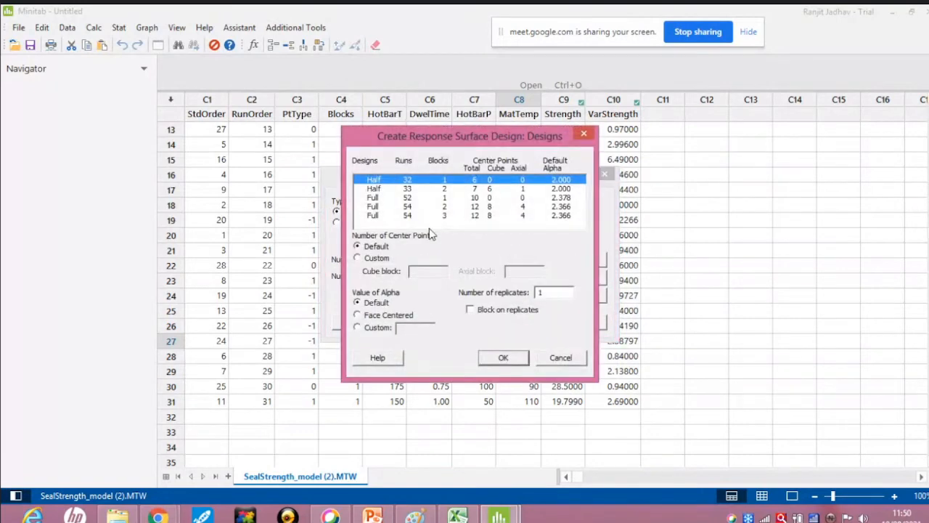
left_click(411, 199)
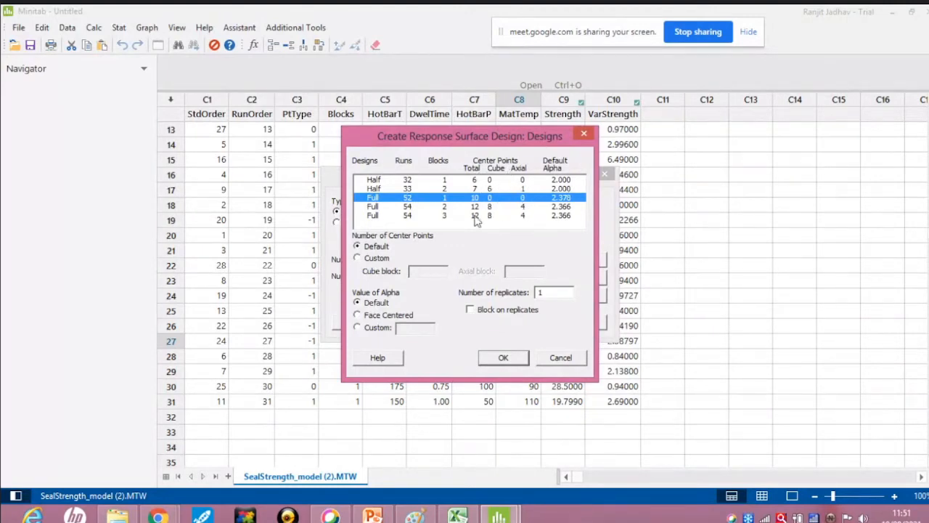
left_click(503, 357)
left_click(581, 280)
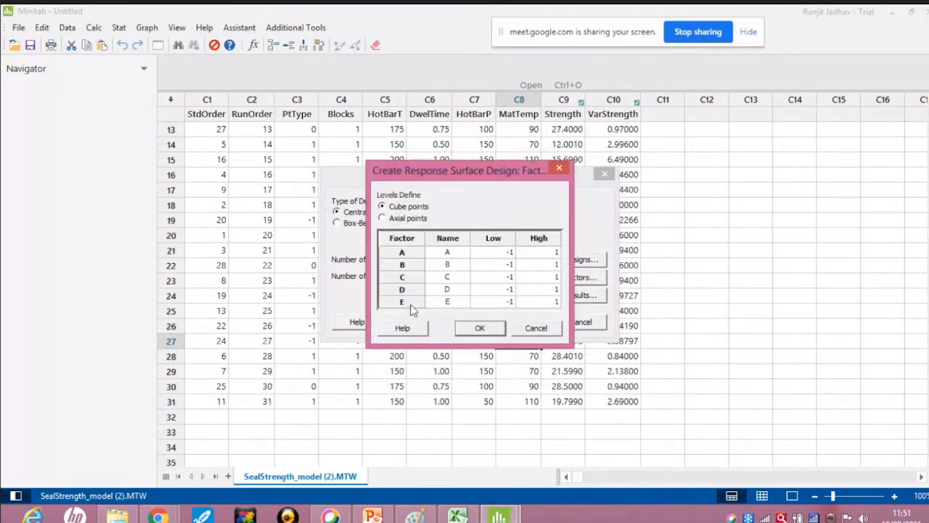
left_click(480, 329)
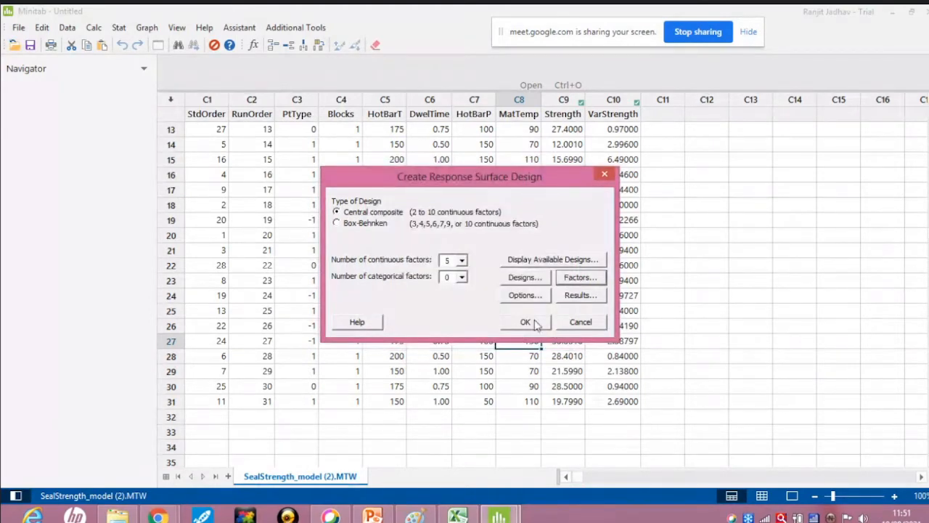
left_click(525, 322)
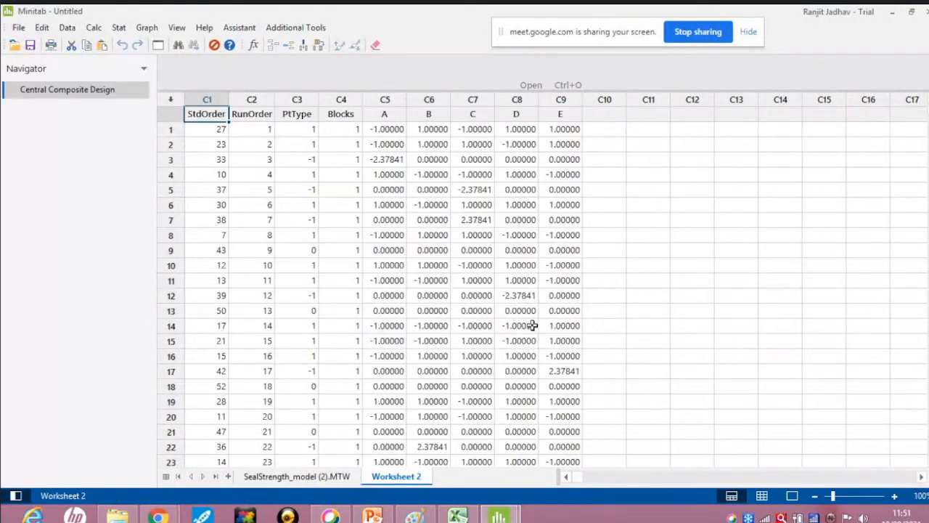
- Review the generated design's runs down to the last row, and close this Minitab project without saving it
scroll(244, 242, "down", 4)
scroll(244, 243, "down", 7)
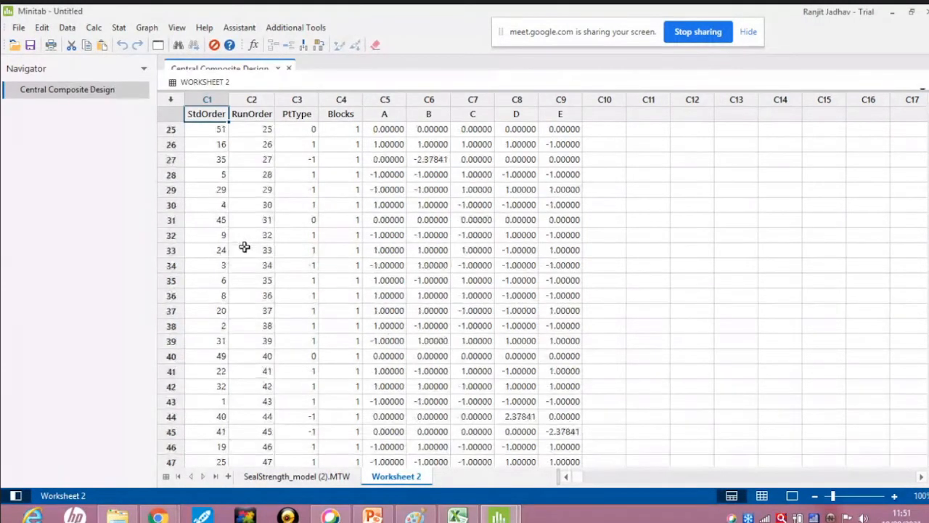
left_click(270, 404)
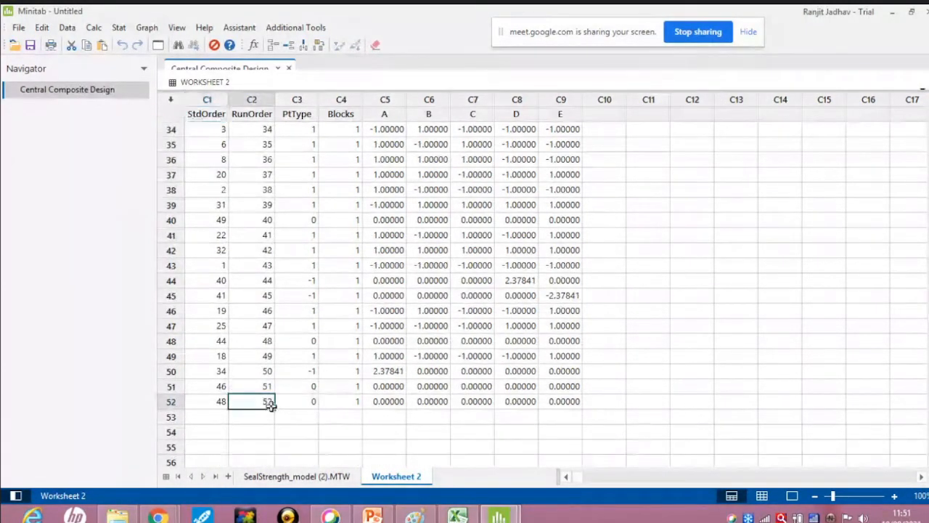
scroll(401, 413, "up", 11)
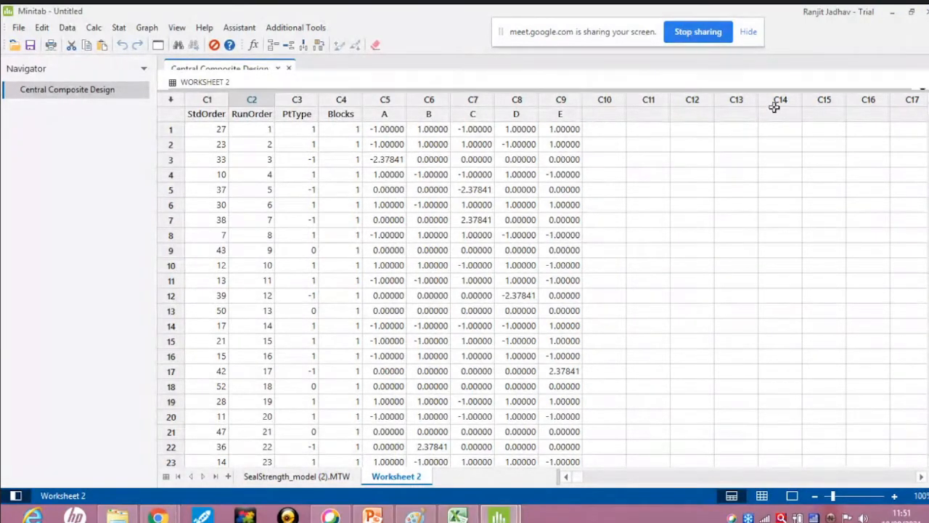
left_click(926, 15)
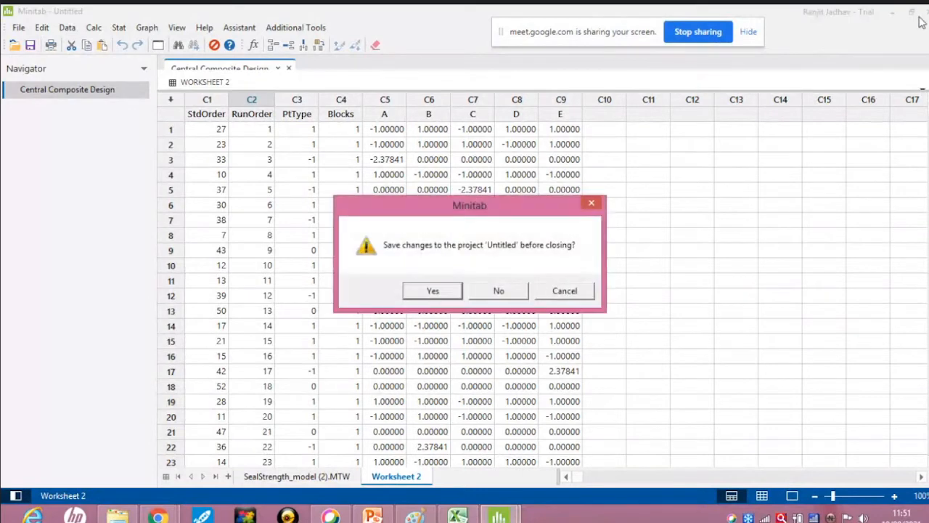
left_click(498, 293)
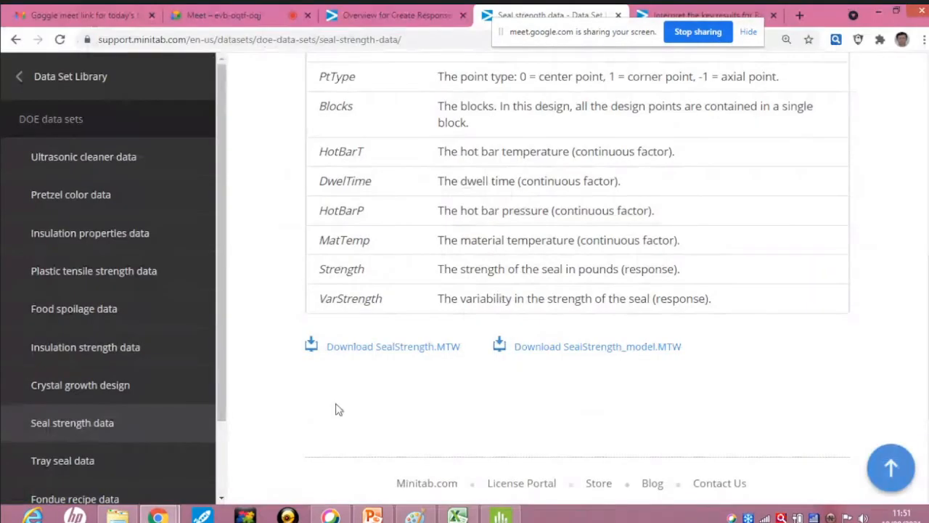
- Read the Seal strength data set's description and column table, and bring up the help page on interpreting Response Optimizer key results
scroll(403, 402, "up", 3)
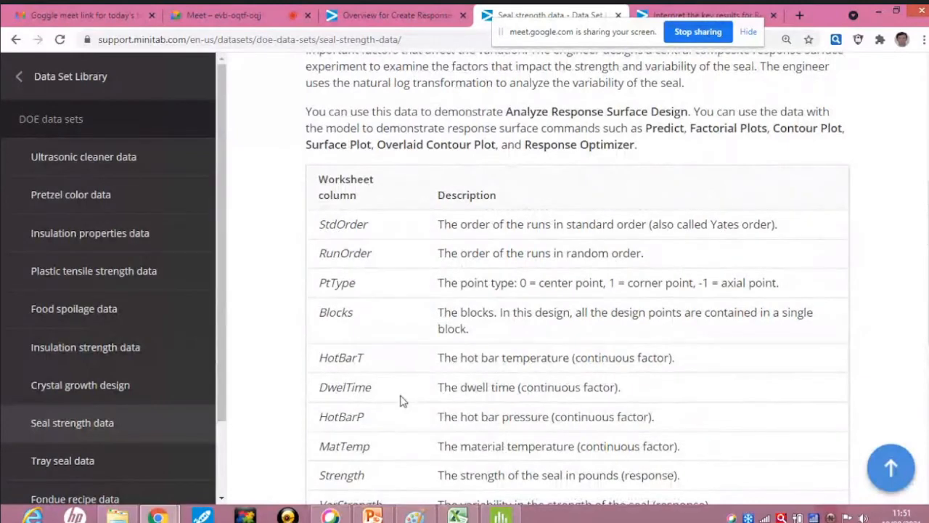
scroll(403, 401, "up", 1)
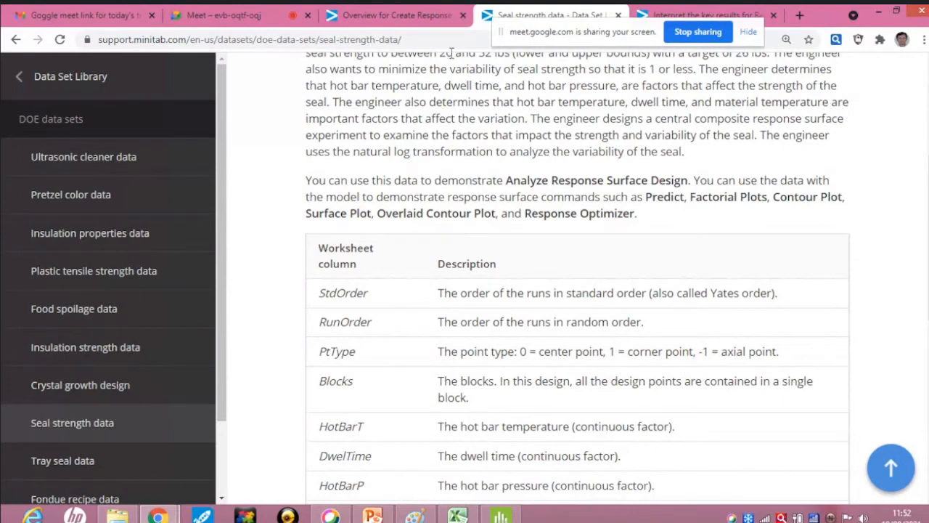
left_click(685, 16)
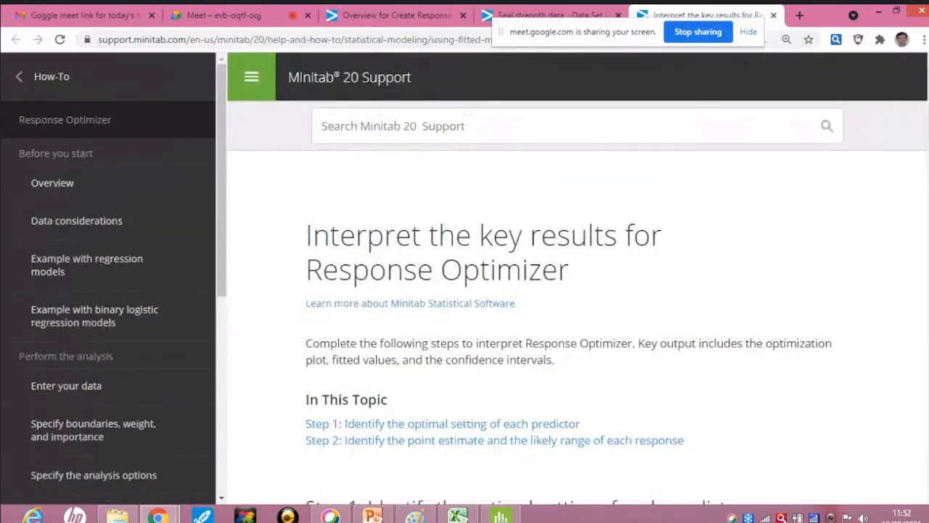
- Switch to Paint and start a new blank picture, discarding the cube sketch without saving
left_click(414, 515)
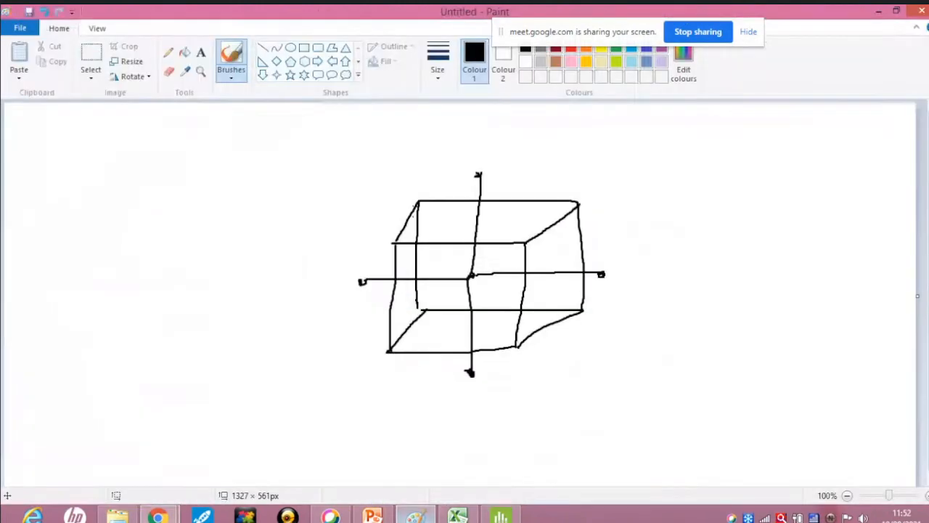
left_click(21, 29)
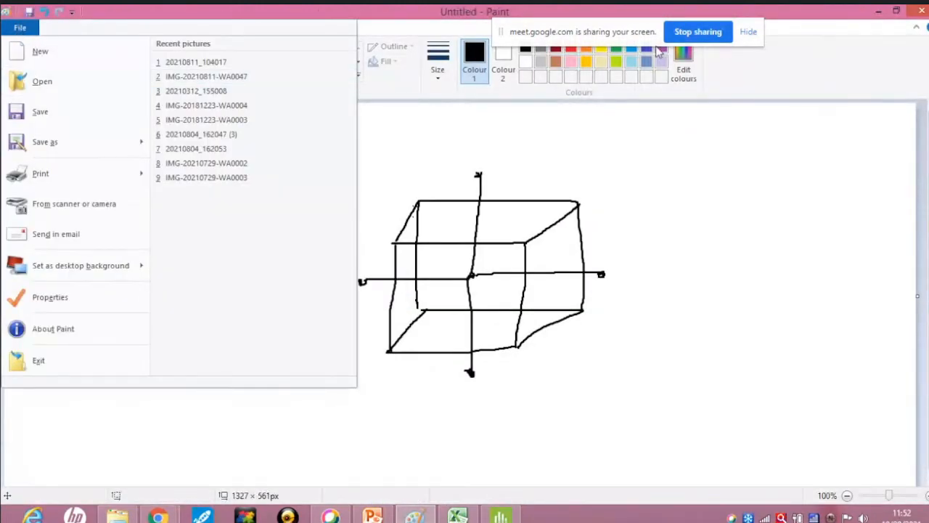
left_click(747, 31)
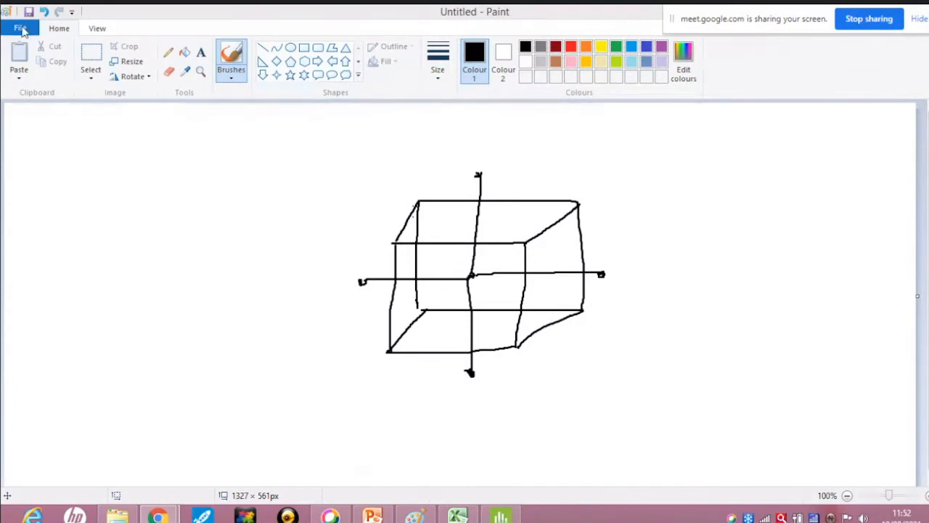
left_click(22, 30)
left_click(22, 29)
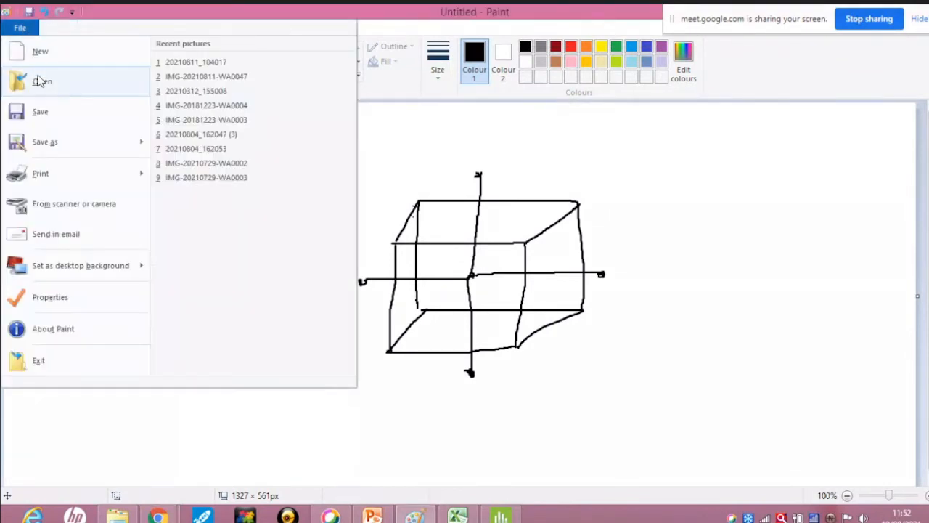
left_click(33, 54)
left_click(517, 261)
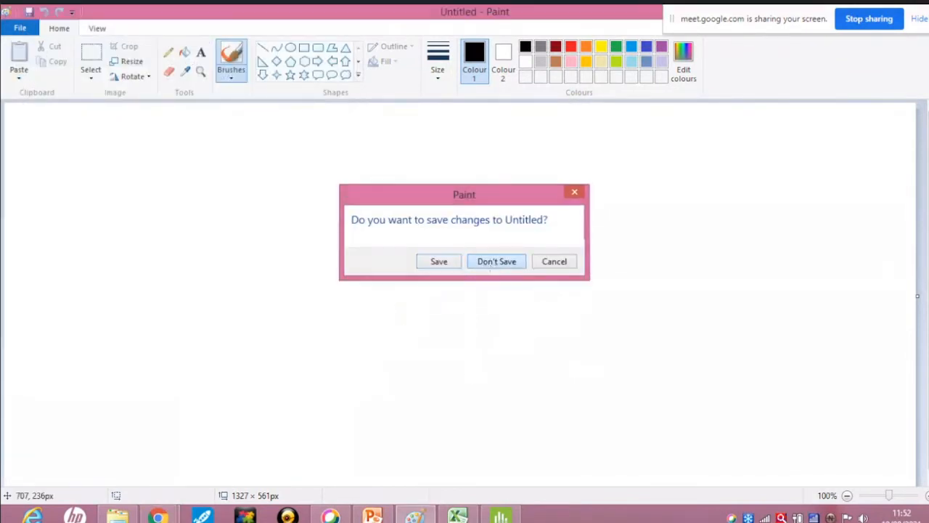
left_click_drag(407, 193, 385, 343)
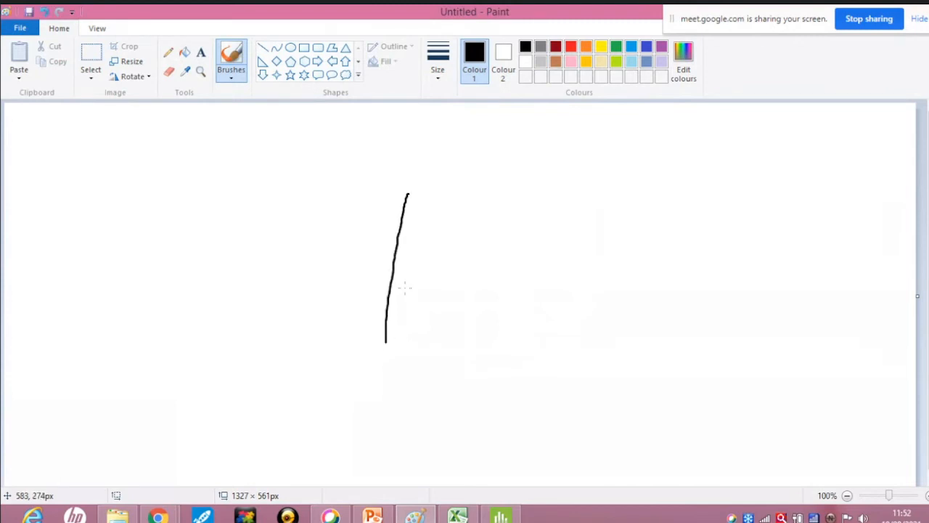
left_click(26, 31)
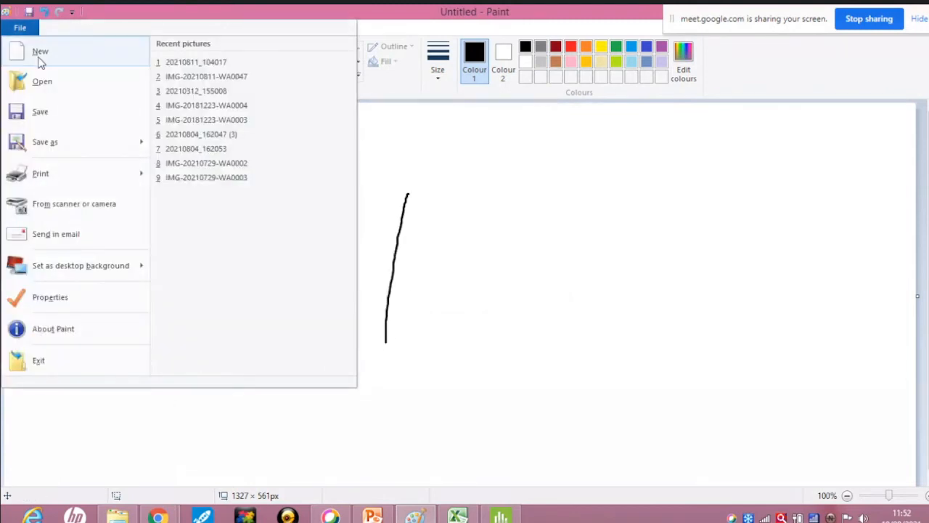
left_click(36, 56)
left_click(487, 262)
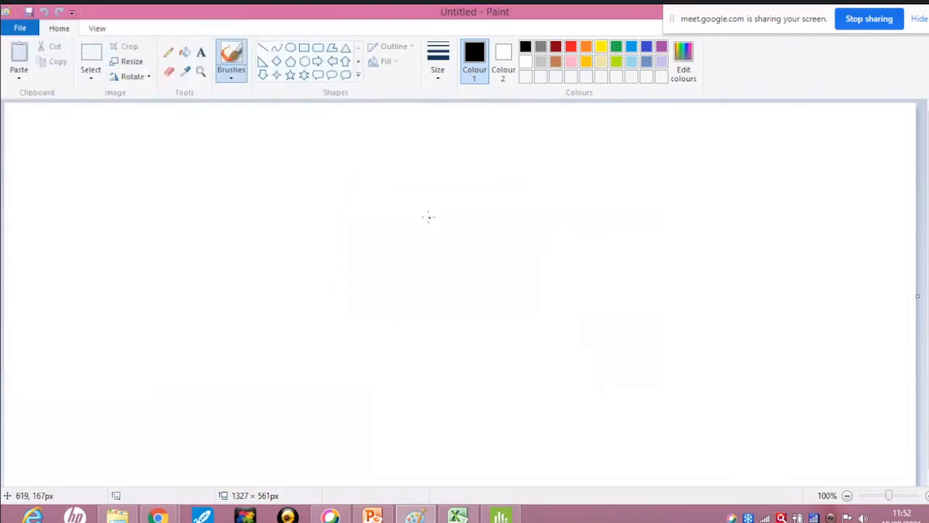
- Draw a vertical and a horizontal axis with a response curve that rises, peaks and falls off at the far end
mouse_move(403, 173)
left_mouse_down()
mouse_move(399, 330)
mouse_move(671, 326)
left_mouse_up()
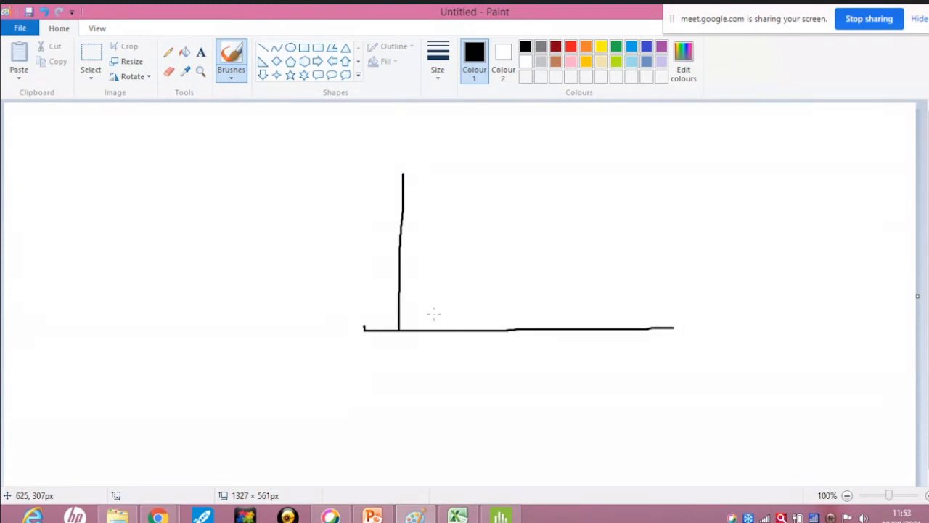
left_click_drag(426, 308, 438, 277)
mouse_move(438, 279)
left_mouse_down()
mouse_move(534, 198)
mouse_move(624, 201)
mouse_move(643, 225)
left_mouse_up()
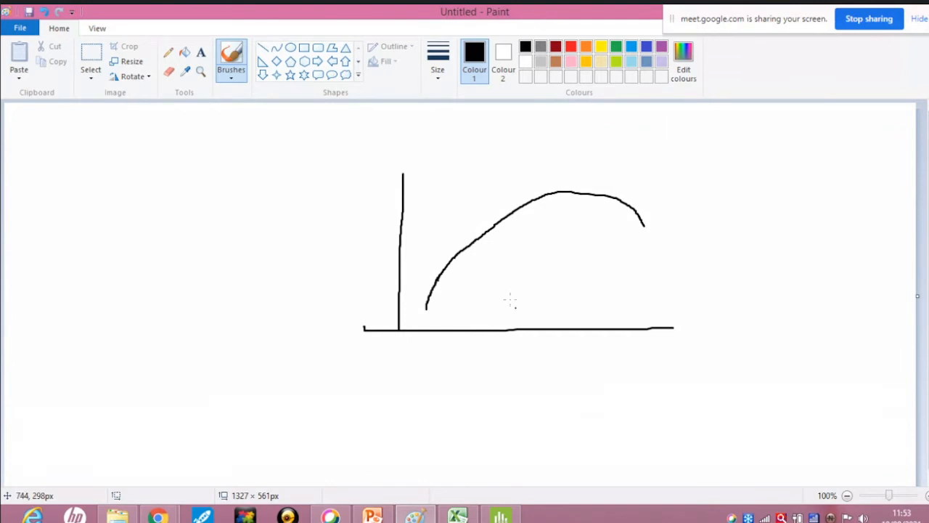
- Write the labels L and H under the horizontal axis and mark the low and high points on the curve
mouse_move(463, 349)
left_mouse_down()
mouse_move(465, 365)
mouse_move(488, 362)
left_mouse_up()
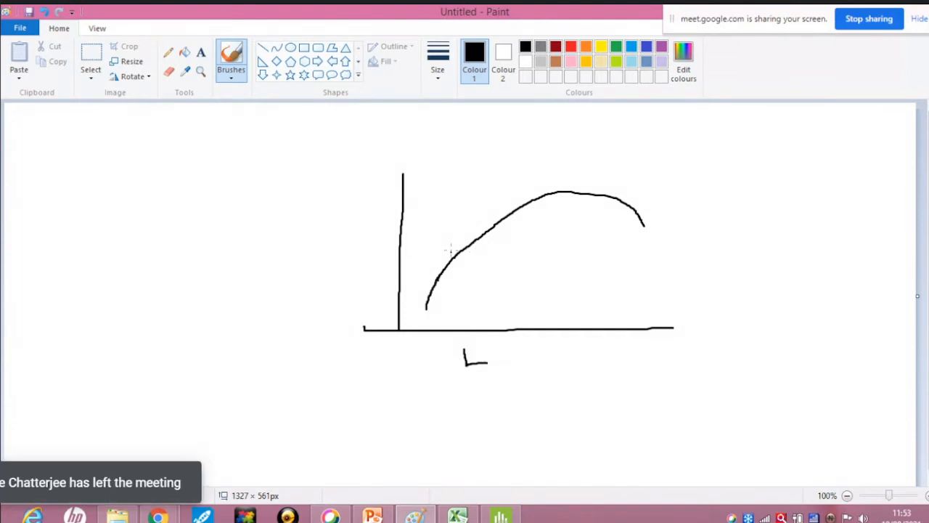
left_click_drag(450, 246, 452, 259)
left_click_drag(617, 192, 617, 199)
mouse_move(628, 346)
left_mouse_down()
mouse_move(629, 359)
mouse_move(643, 352)
mouse_move(644, 363)
left_mouse_up()
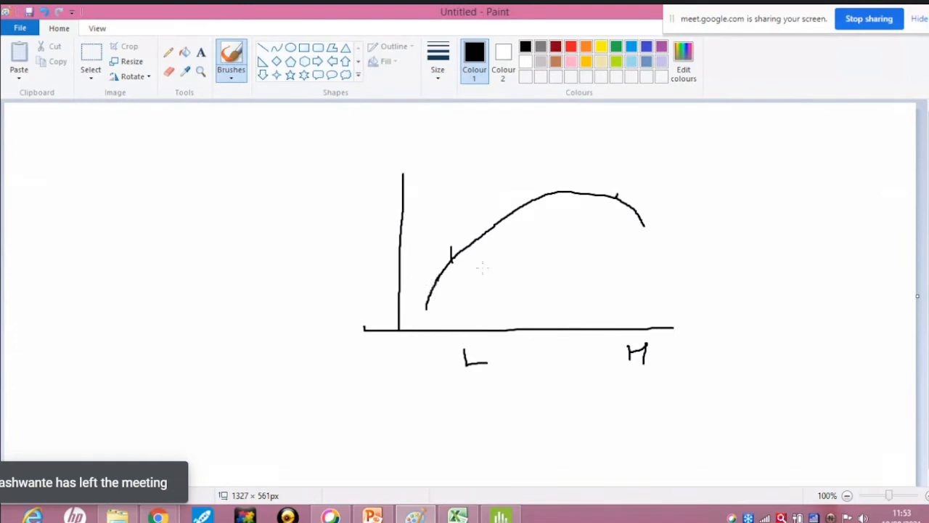
- Add tick marks on the curve at three points between the low and high marks and at one point beyond each of them
left_click_drag(524, 196, 524, 215)
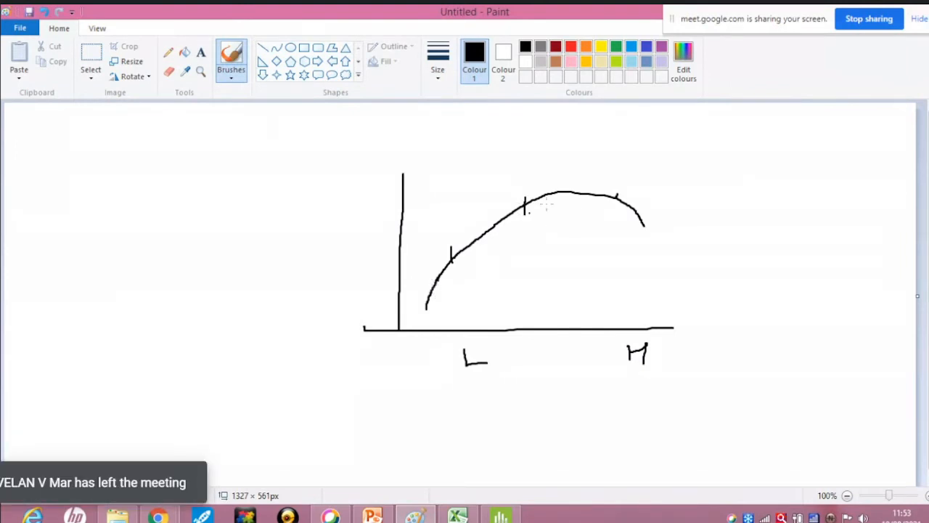
left_click_drag(579, 185, 577, 203)
left_click_drag(484, 223, 482, 240)
left_click_drag(646, 211, 645, 226)
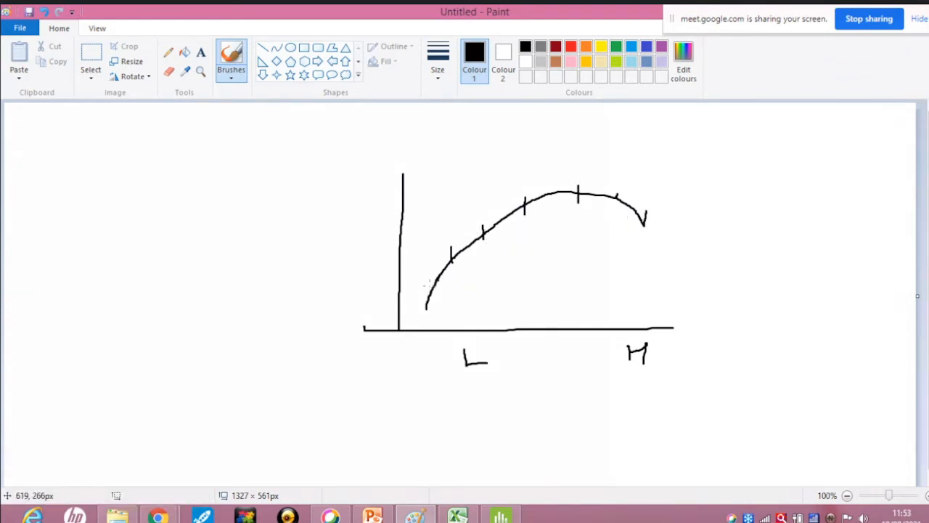
left_click_drag(429, 286, 428, 299)
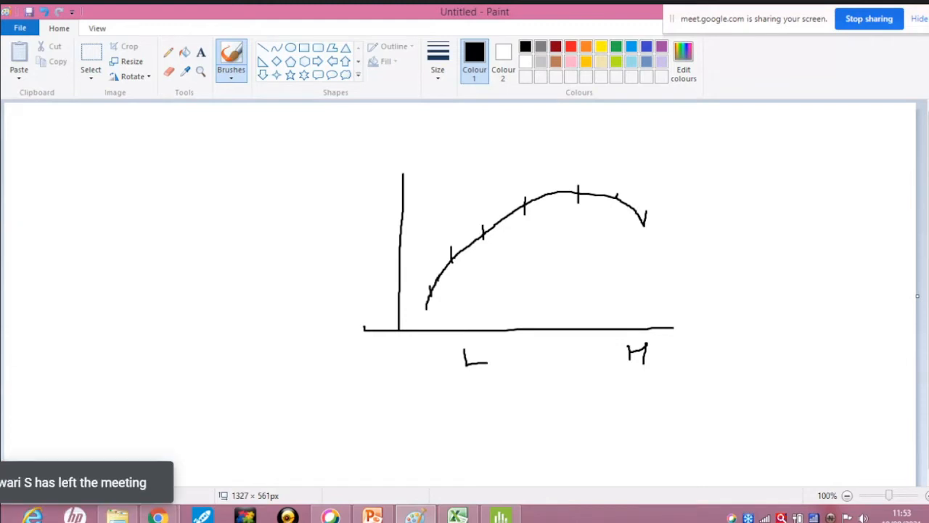
- Switch to Minitab and examine the two-factor central composite design options, including the two-block full design, without creating a design
left_click(503, 516)
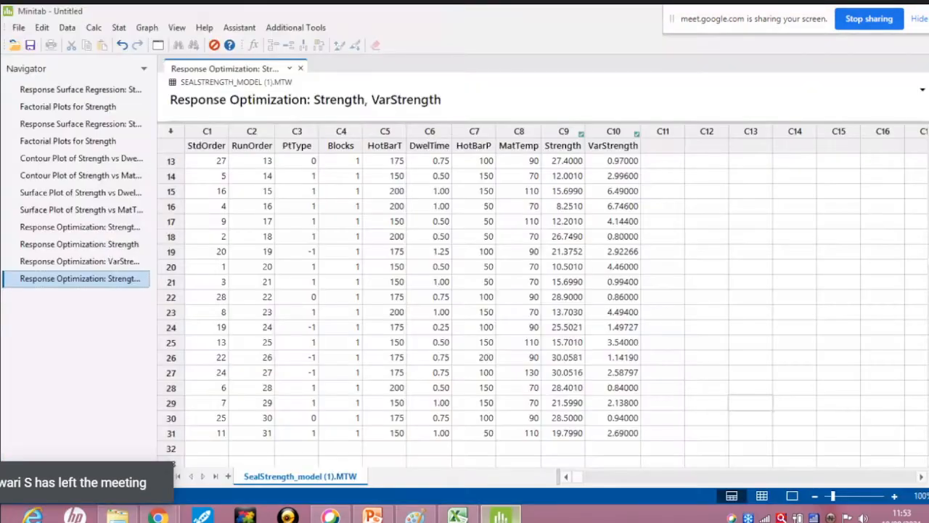
left_click(118, 28)
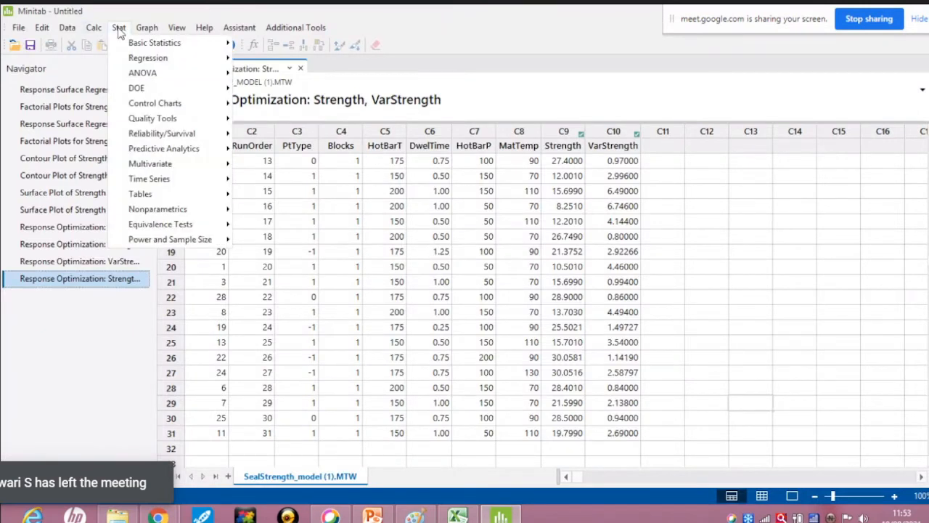
mouse_move(164, 92)
mouse_move(250, 95)
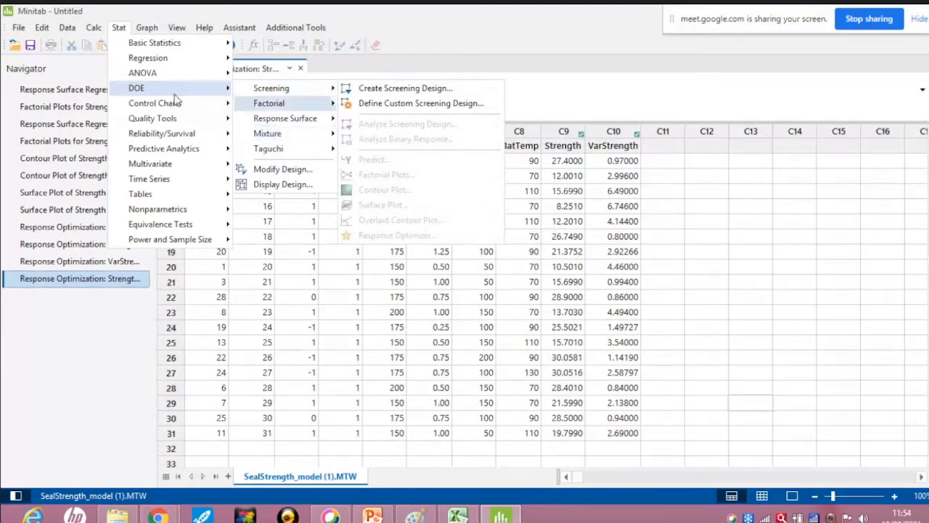
mouse_move(294, 118)
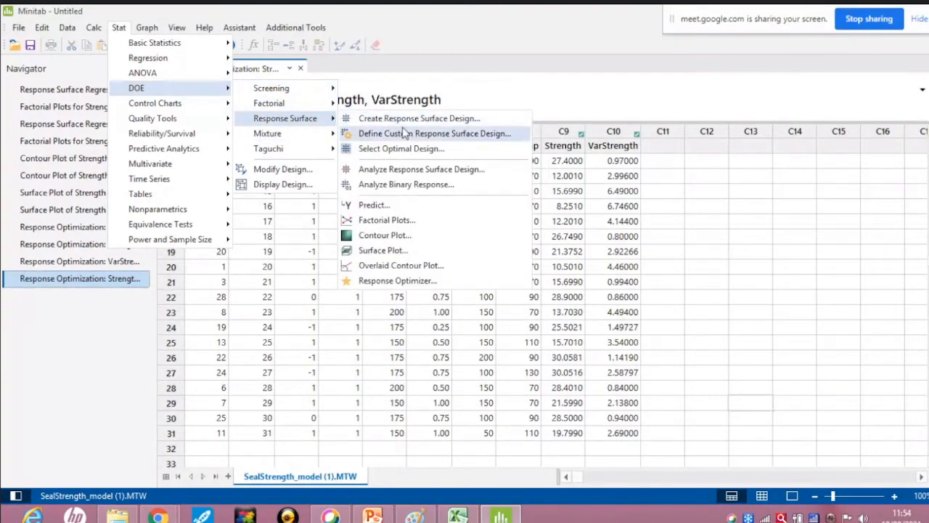
left_click(414, 118)
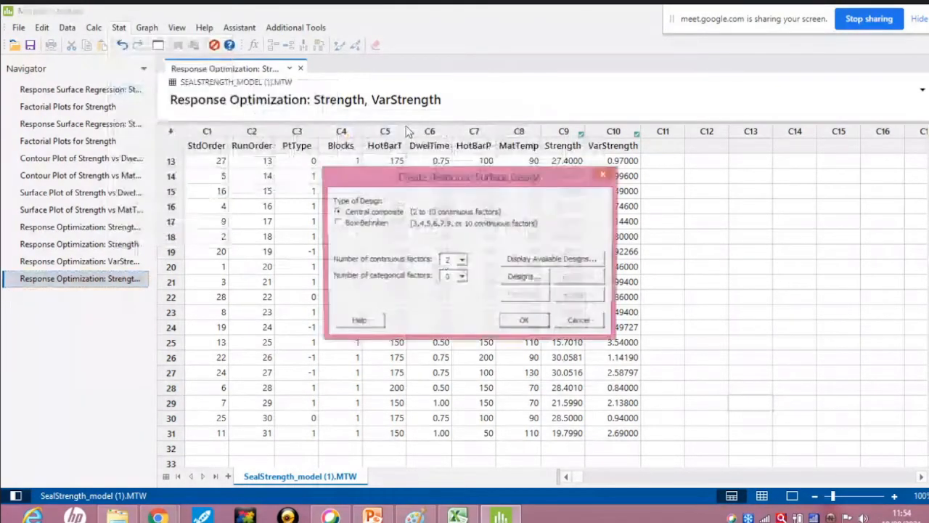
left_click(526, 280)
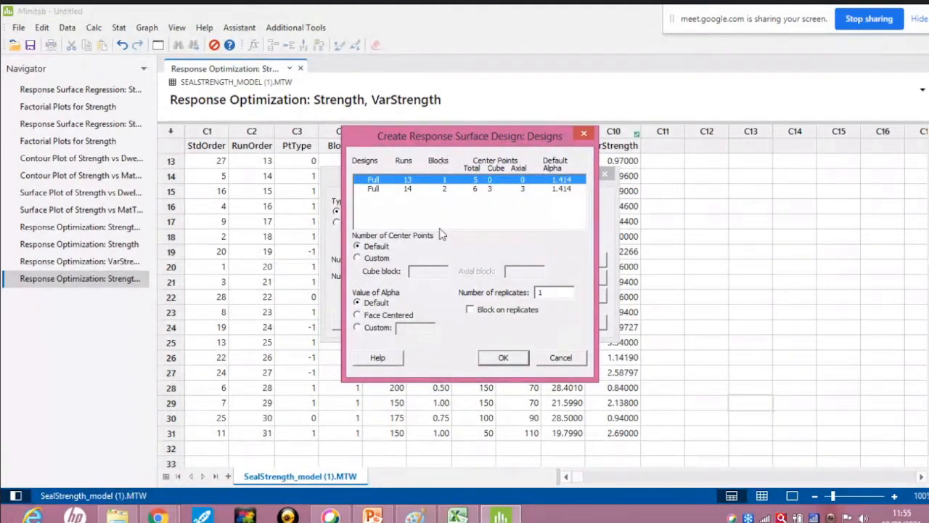
left_click(474, 190)
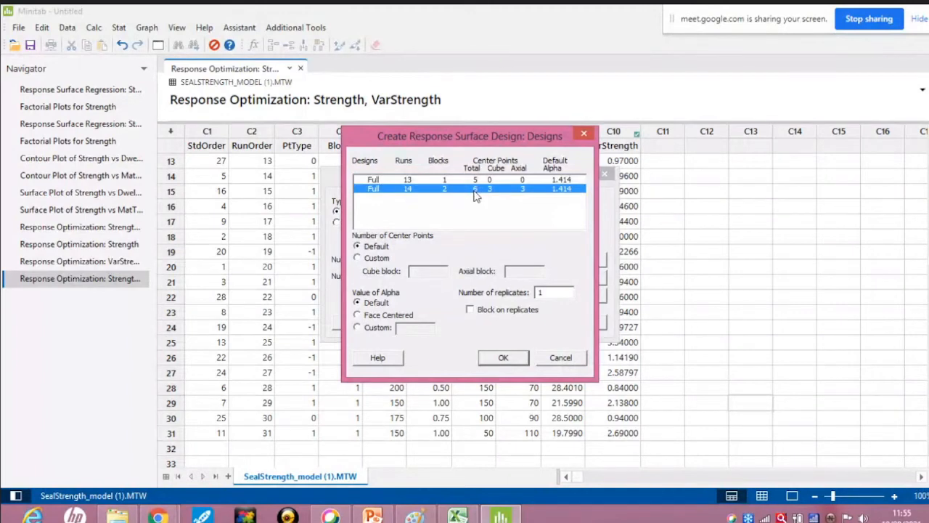
left_click(568, 362)
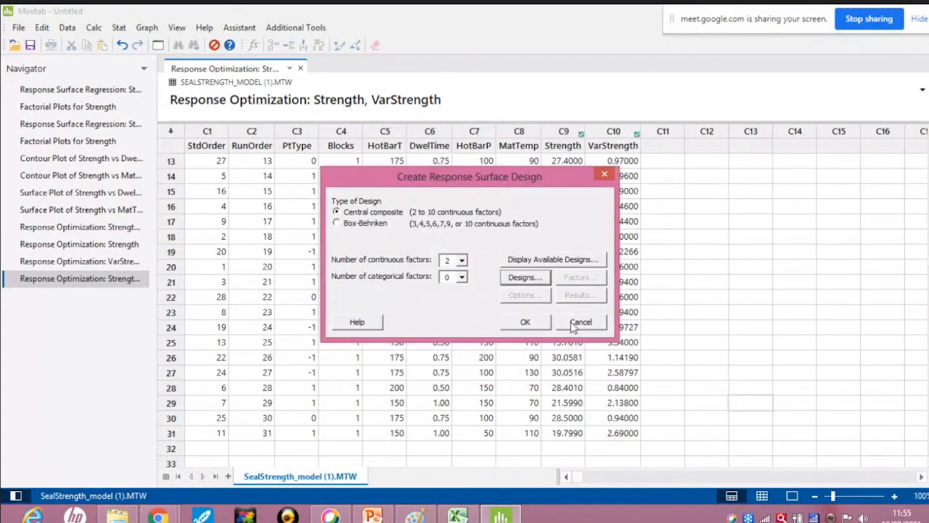
left_click(574, 327)
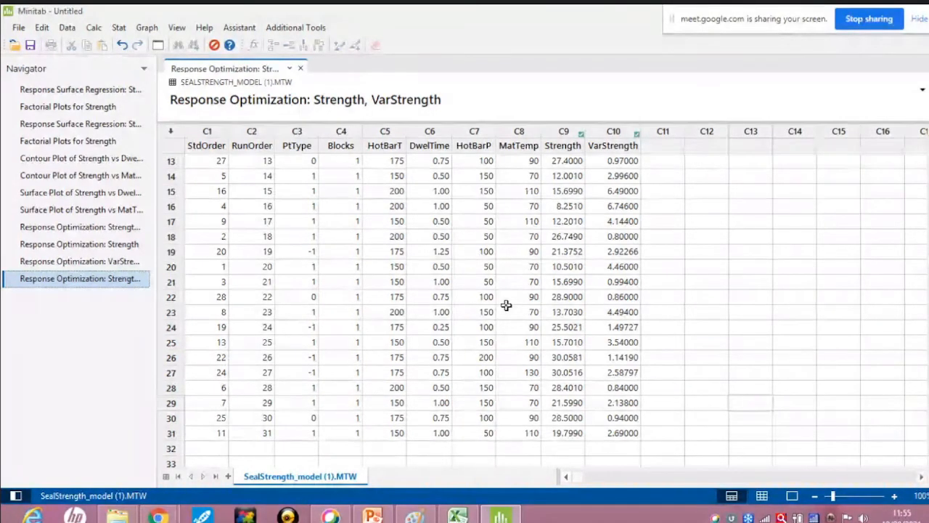
- Close Minitab without saving the changes to the Untitled project
left_click_drag(808, 21, 760, 22)
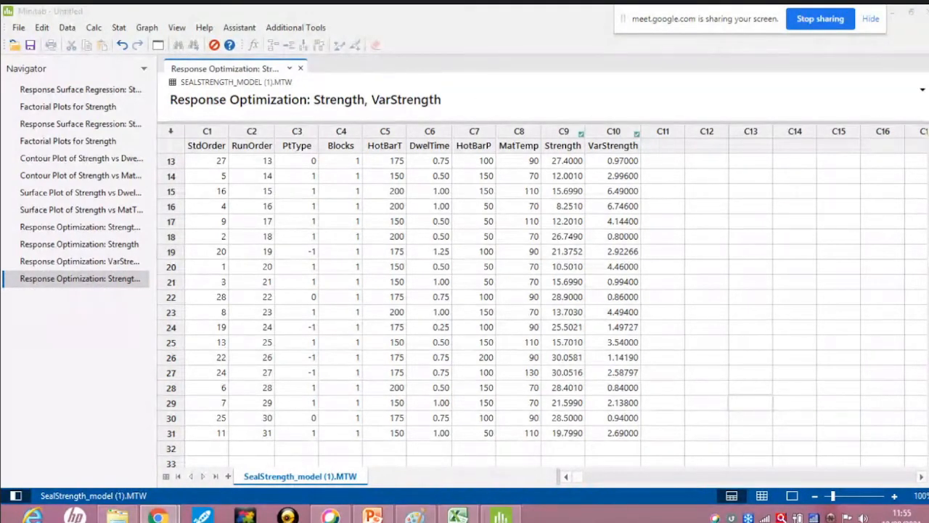
mouse_move(926, 19)
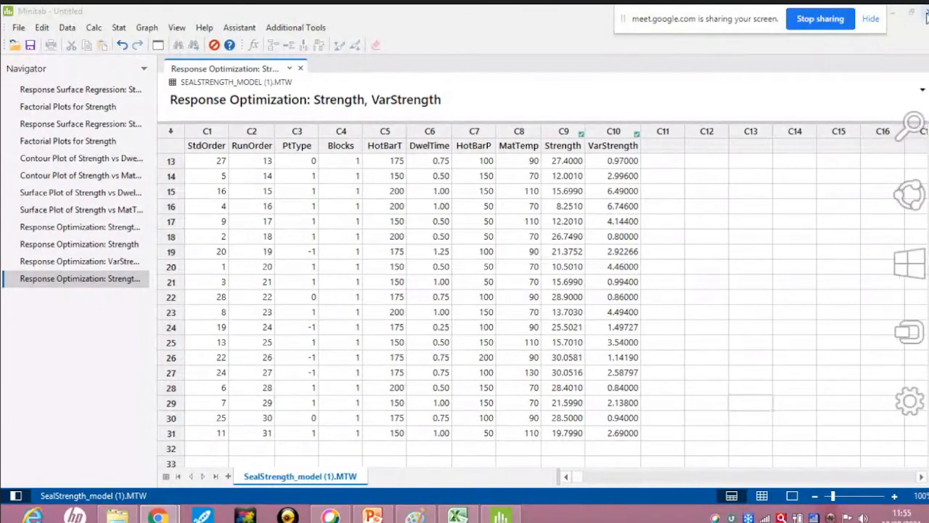
left_click(925, 13)
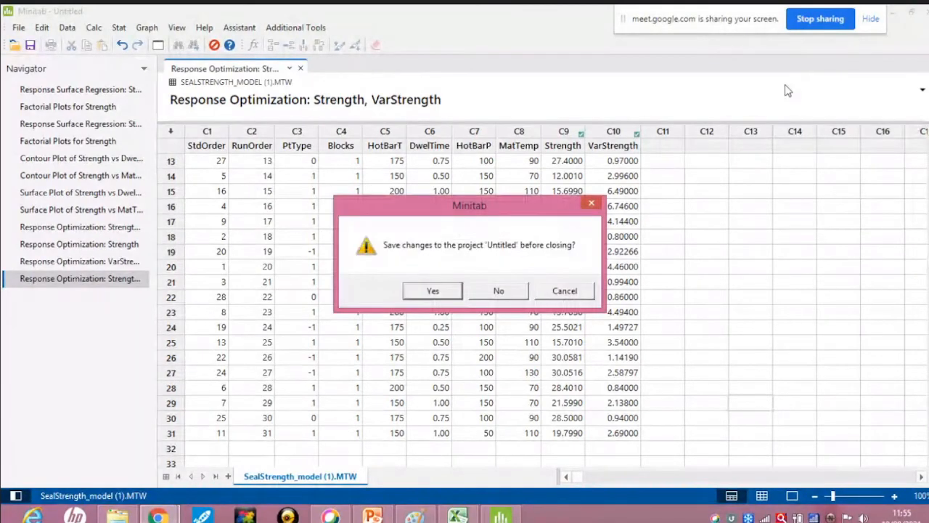
left_click(520, 297)
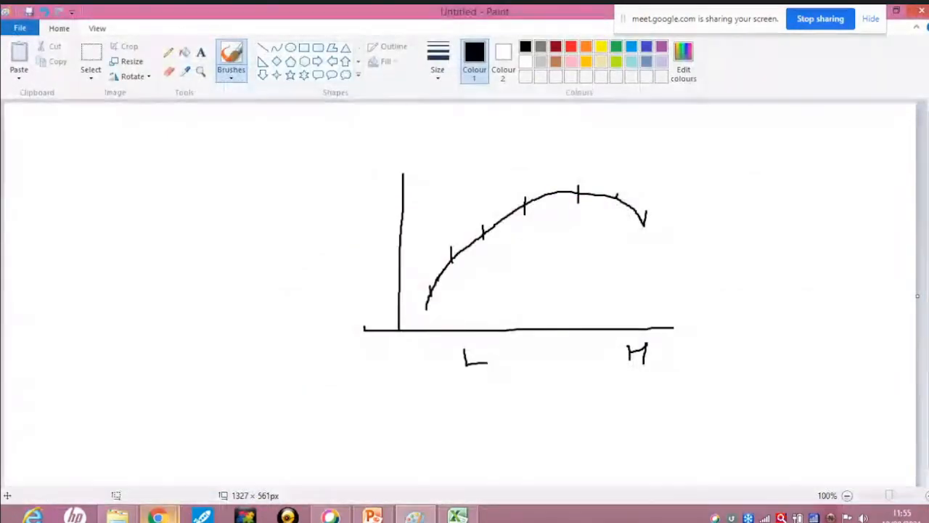
- Switch to Chrome, bring up the Google Meet call and move the screen-sharing bar clear of the browser tabs
mouse_move(158, 515)
left_click(87, 446)
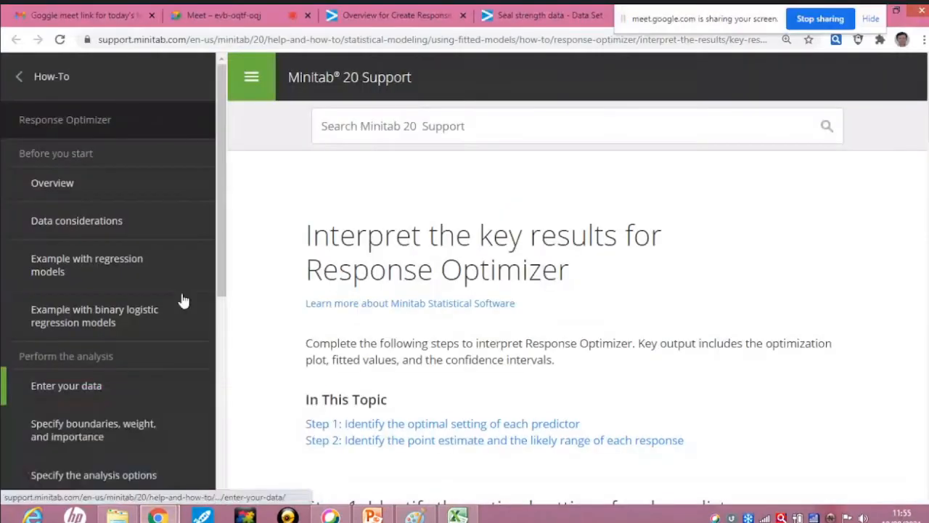
left_click(233, 17)
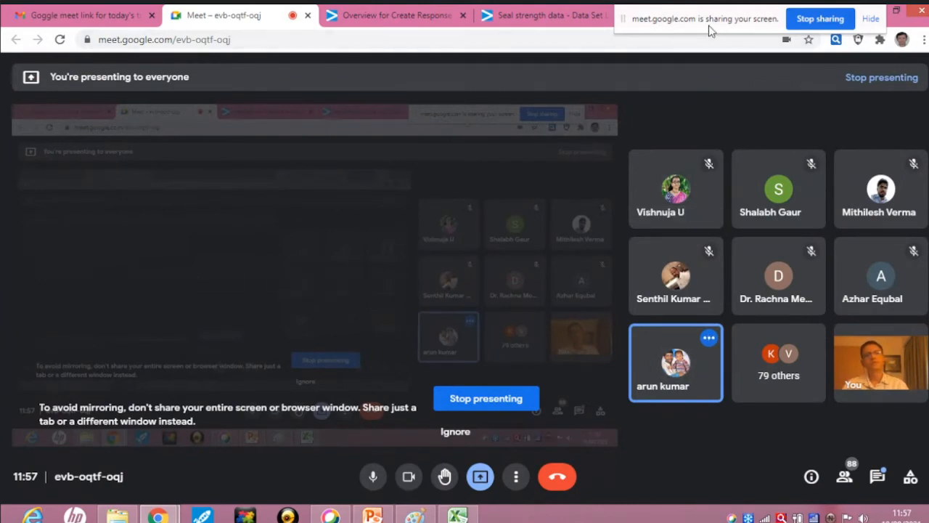
left_click_drag(709, 26, 746, 26)
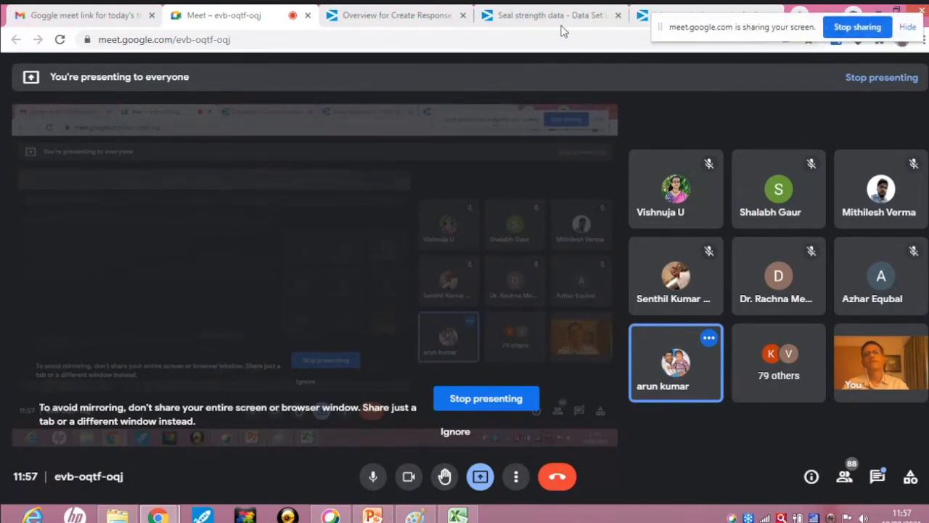
- Browse the Minitab help hierarchy upward from Create Central Composite Design through Response Surface, DOE and Statistical Modeling to the Minitab 20 Support main page
left_click(327, 16)
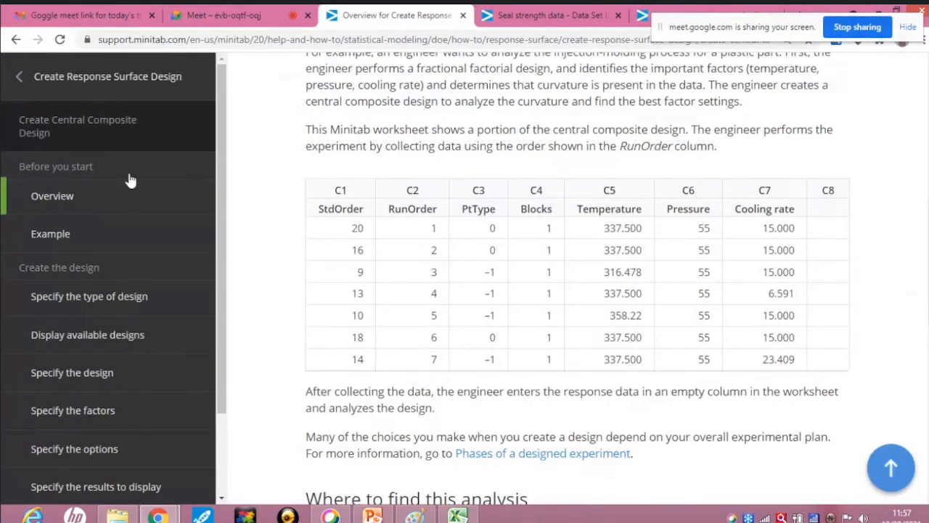
left_click(20, 78)
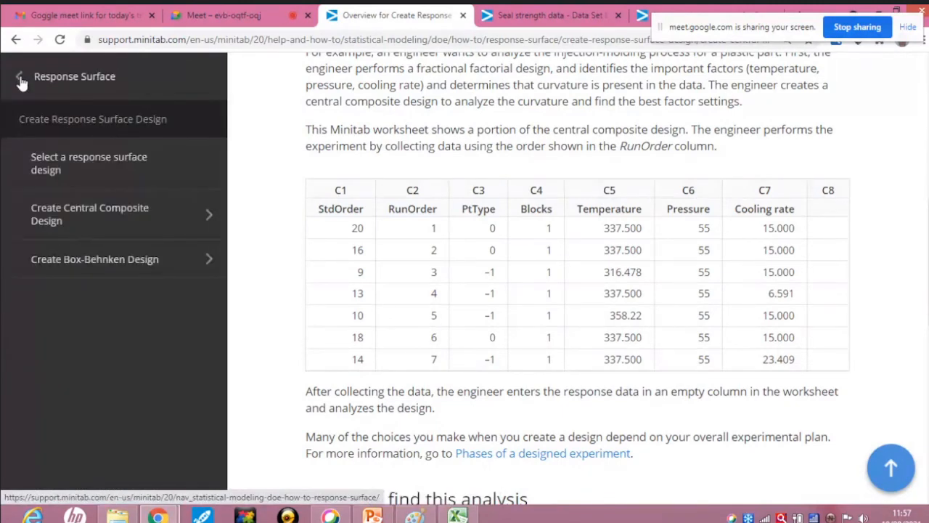
left_click(20, 80)
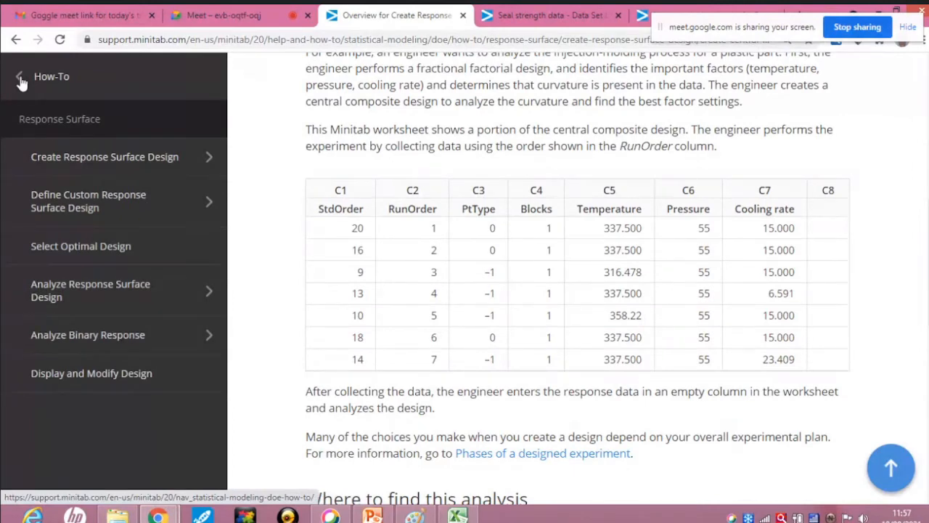
left_click(21, 80)
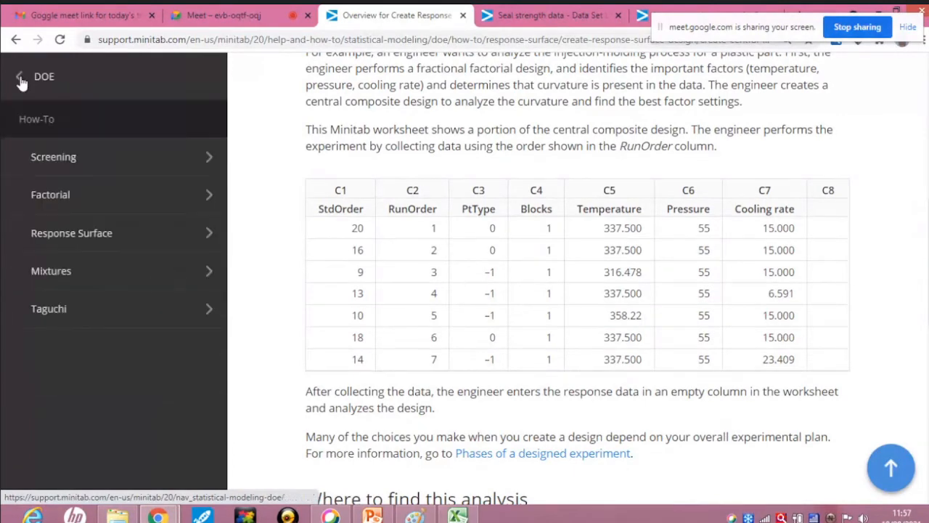
left_click(80, 232)
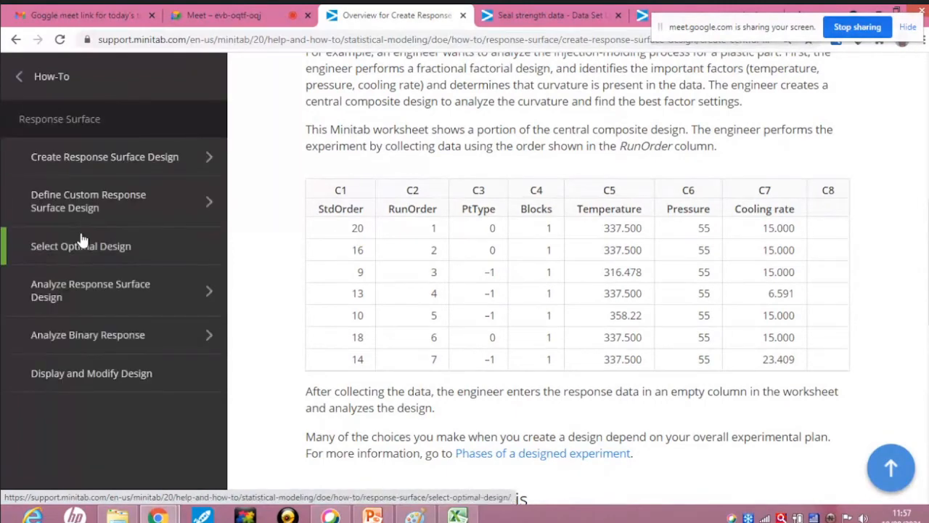
left_click(19, 78)
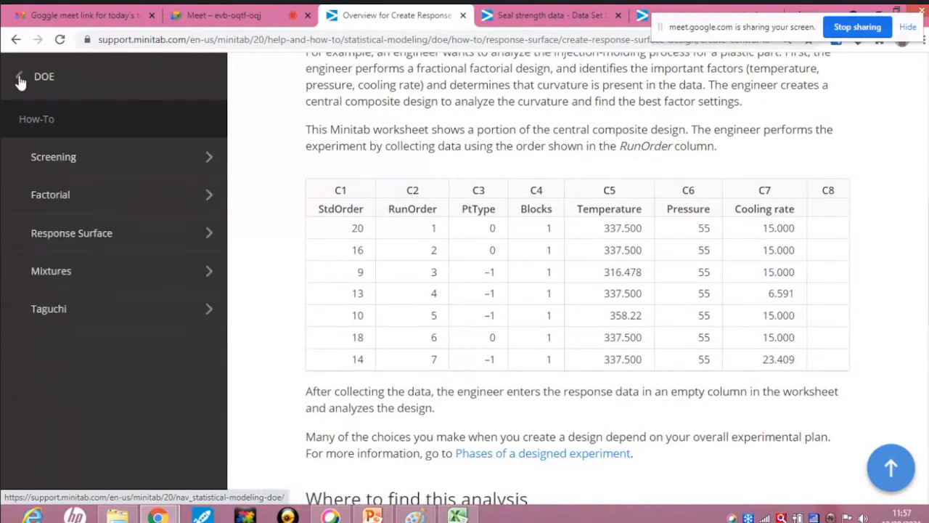
left_click(20, 80)
left_click(21, 82)
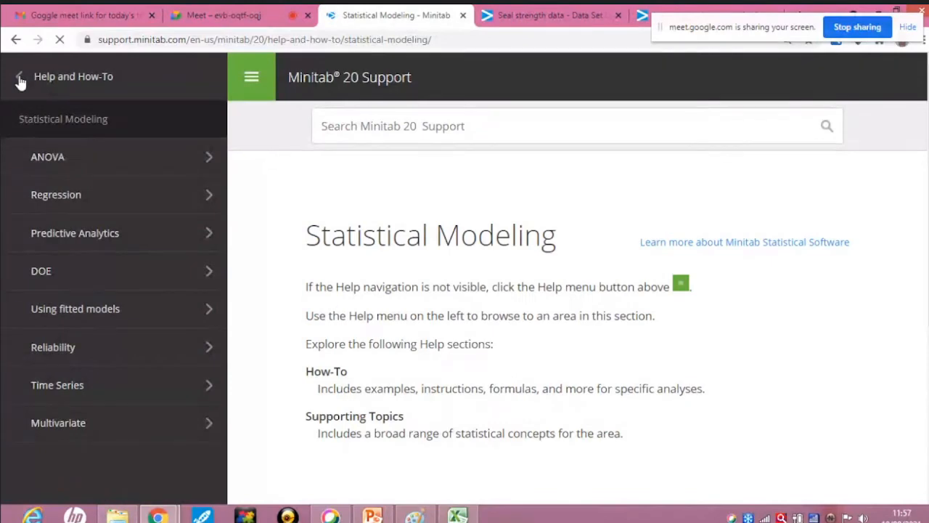
left_click(20, 82)
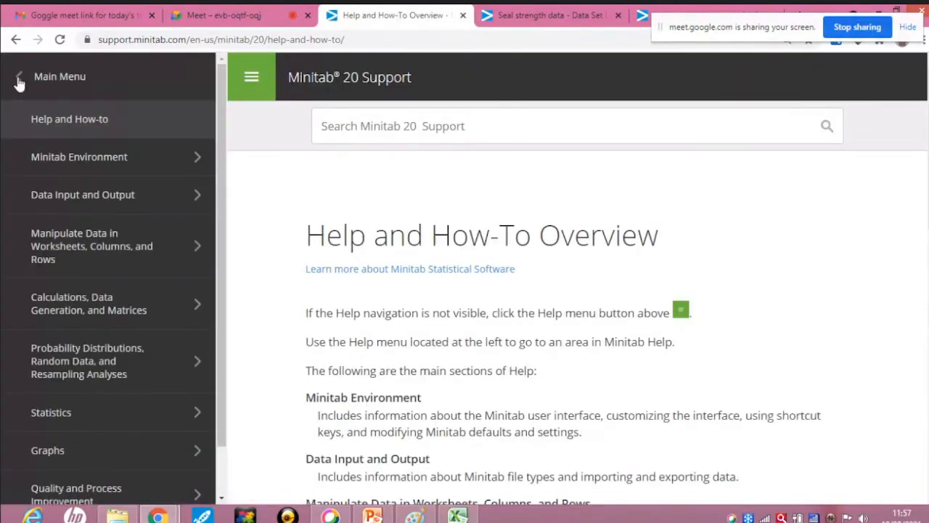
left_click(19, 82)
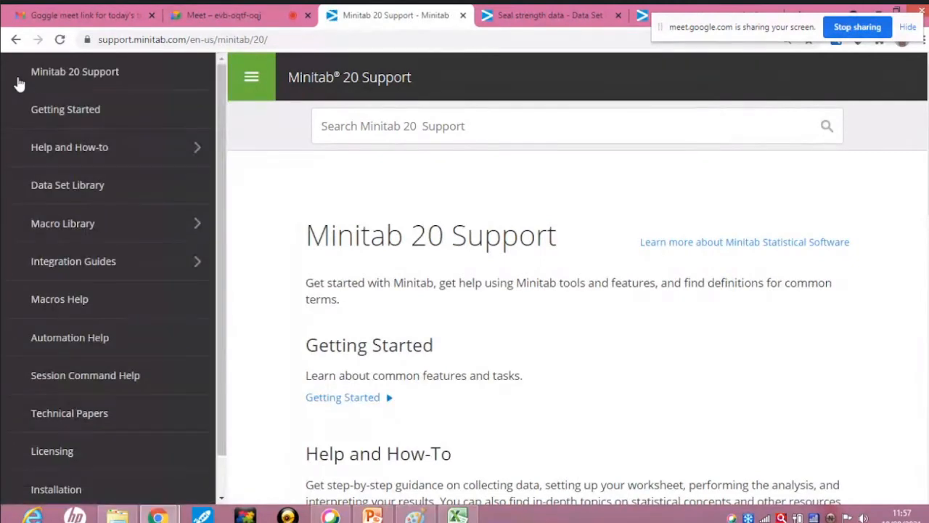
- Go back through the visited help pages to the Create Central Composite Design topic list
left_click(14, 40)
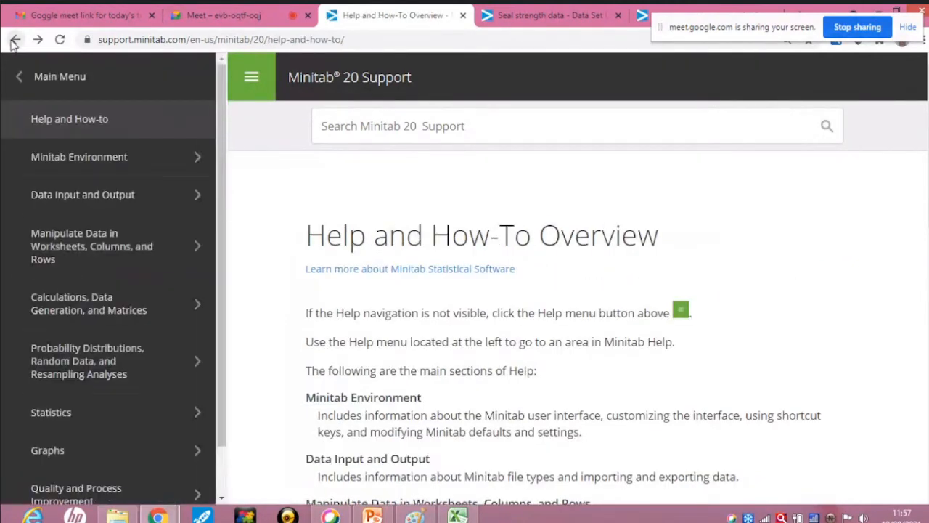
scroll(219, 225, "down", 1)
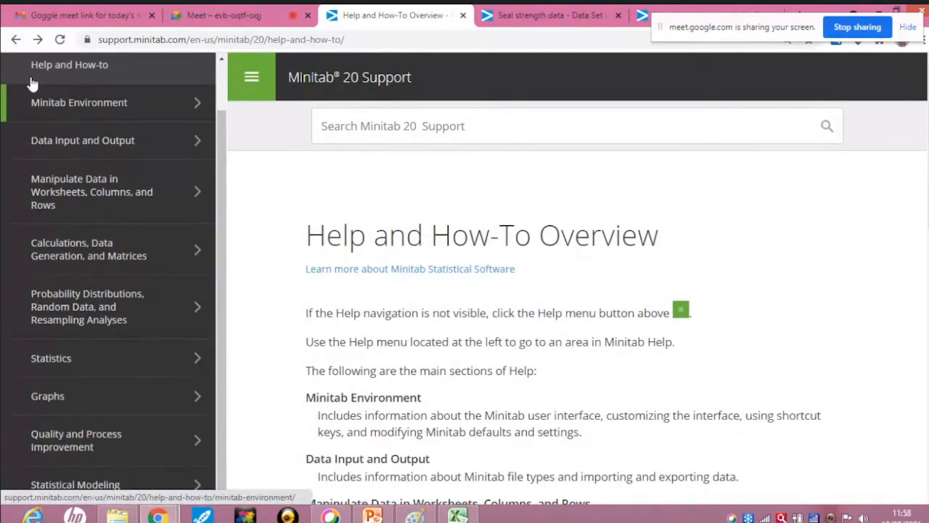
left_click(16, 39)
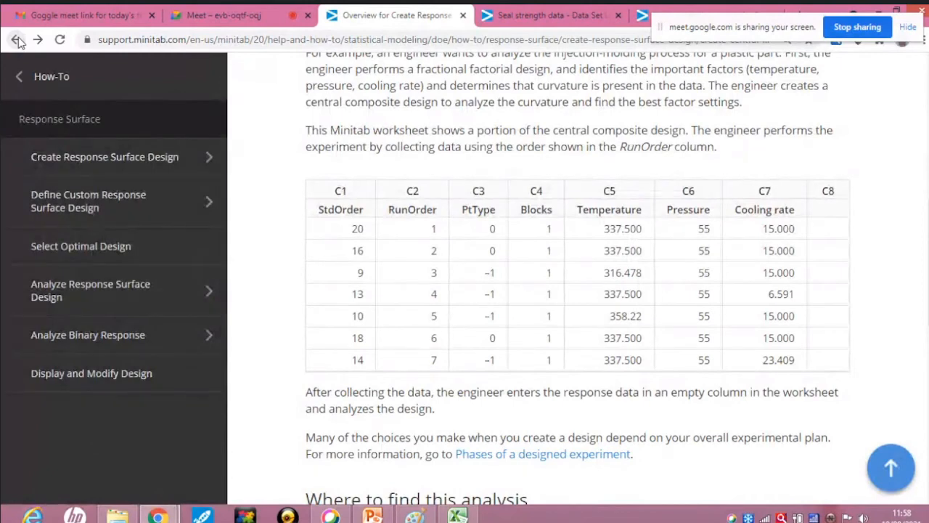
left_click(17, 40)
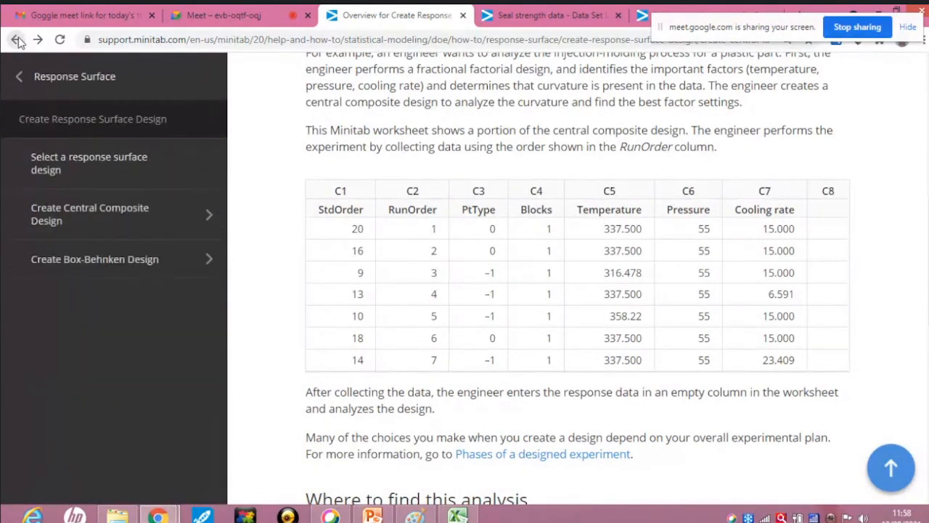
left_click(18, 41)
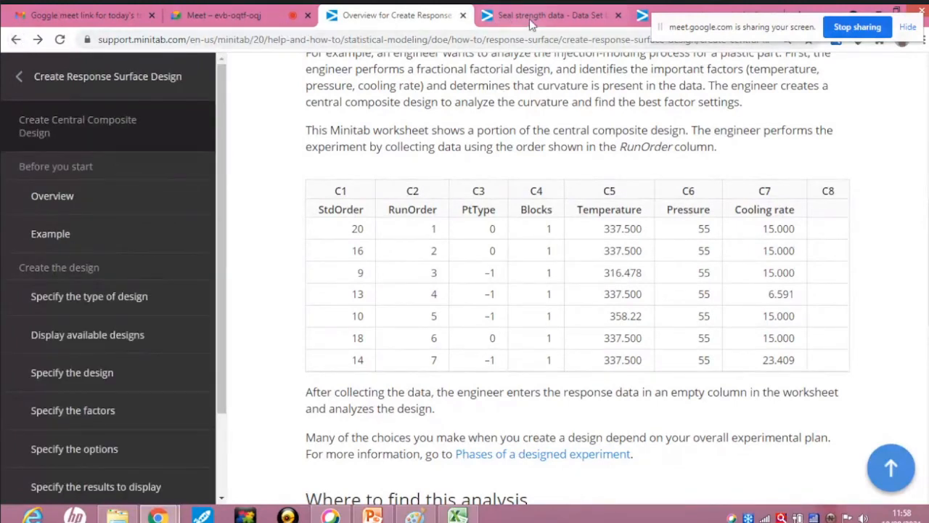
- Close the three Minitab support pages on response surface design, seal strength data and Response Optimizer results
left_click(463, 15)
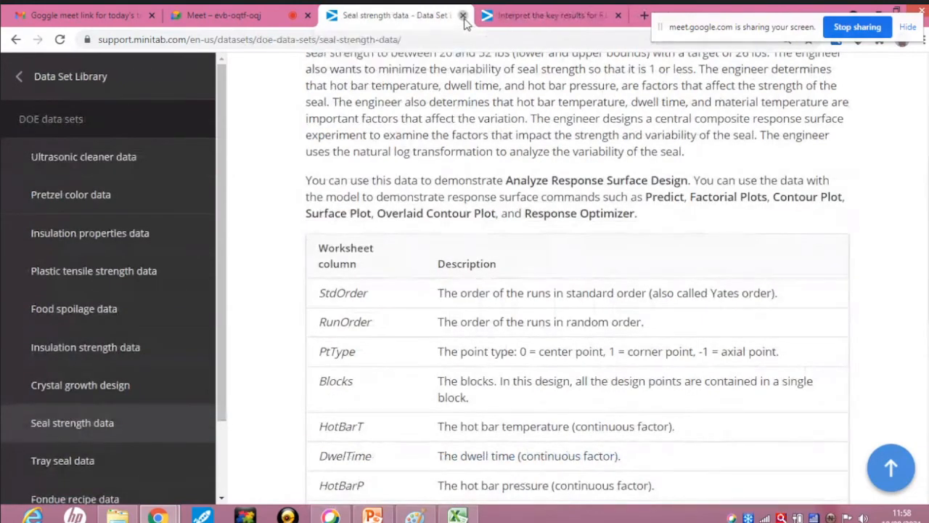
left_click(463, 16)
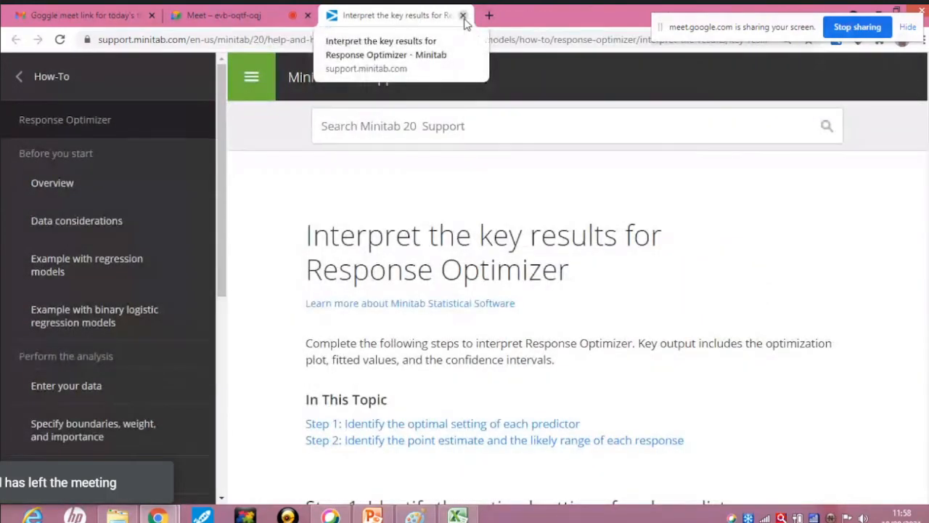
left_click(463, 15)
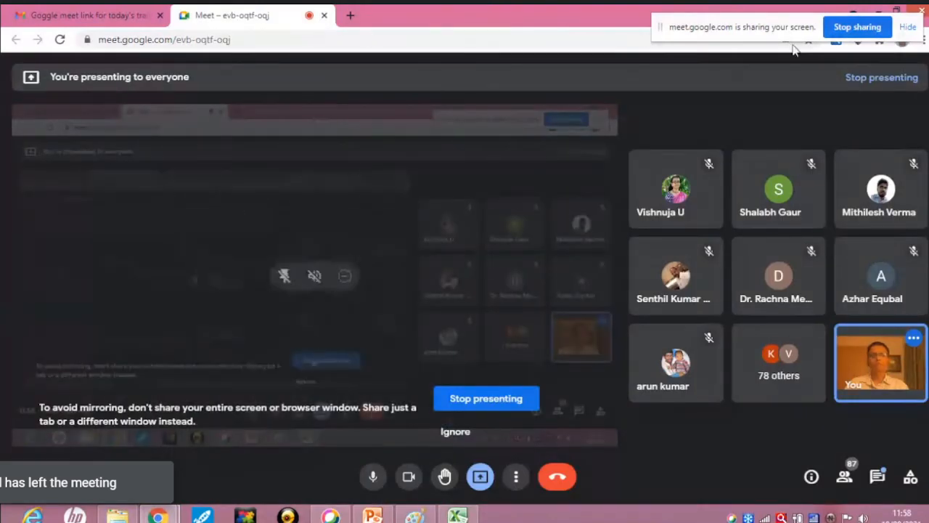
- Minimize Chrome and the windows behind it, including Paint, to bring up the Minitab_specific_examples_ workbook in Excel
left_click(878, 11)
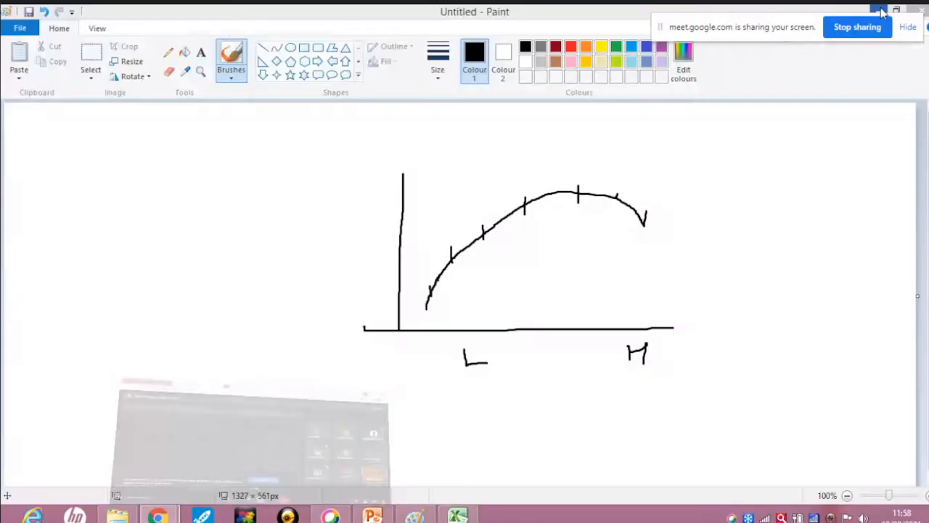
left_click(878, 11)
left_click(878, 11)
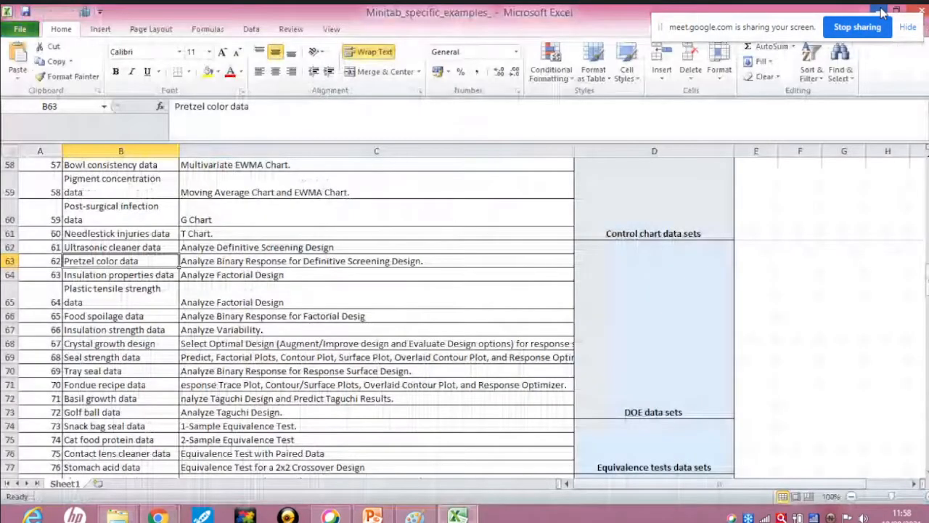
- Launch Minitab from the desktop and look through the DOE data sets listed in the Minitab_specific_examples_ workbook in Excel
left_click(879, 11)
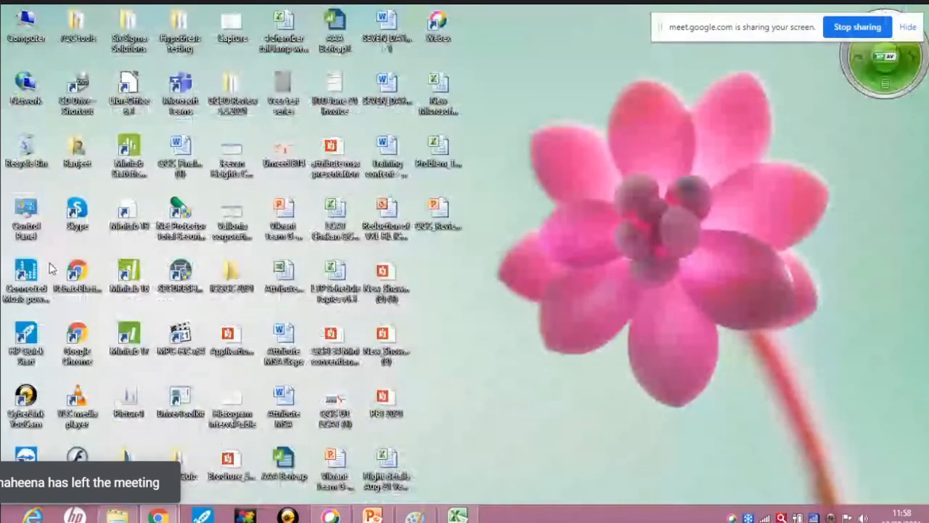
double_click(131, 149)
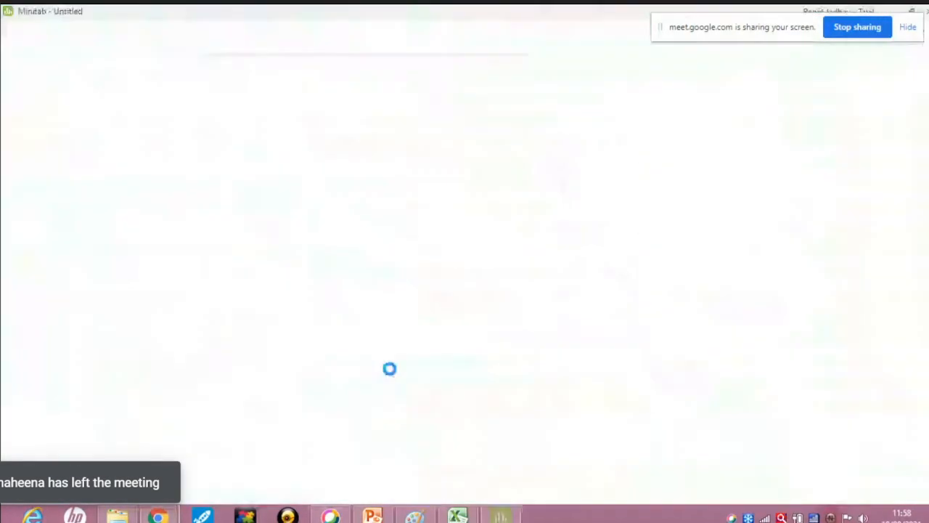
left_click(467, 512)
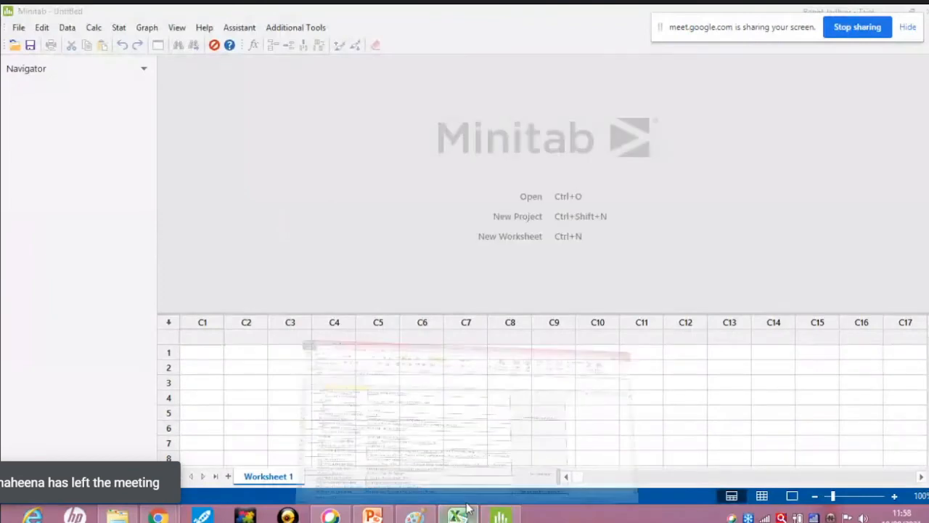
scroll(303, 361, "down", 2)
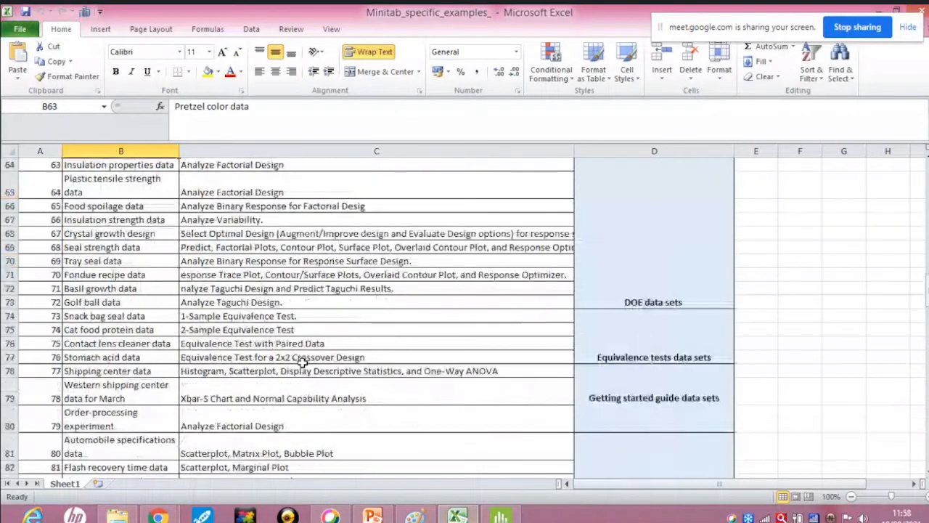
scroll(301, 357, "up", 1)
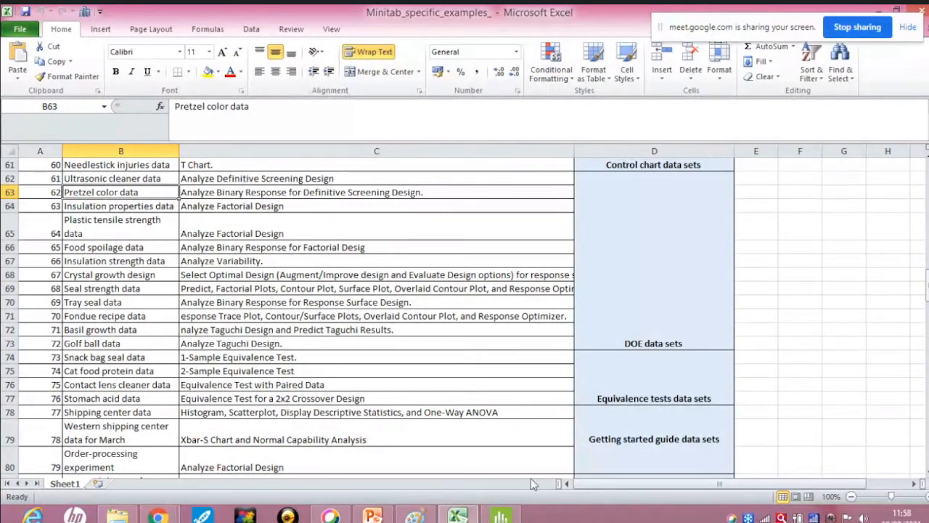
- Switch to Minitab, open its online support page in Chrome and go to the Data Set Library
left_click(501, 514)
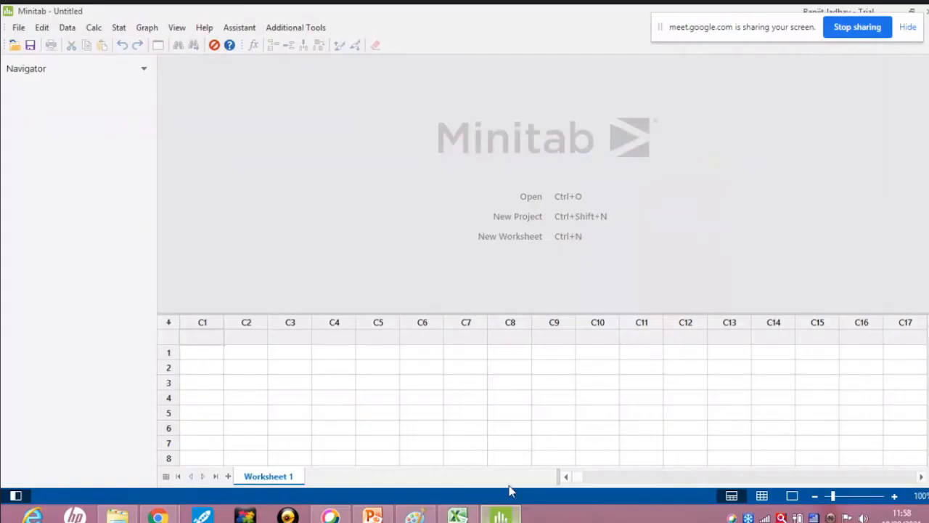
left_click(205, 29)
left_click(221, 42)
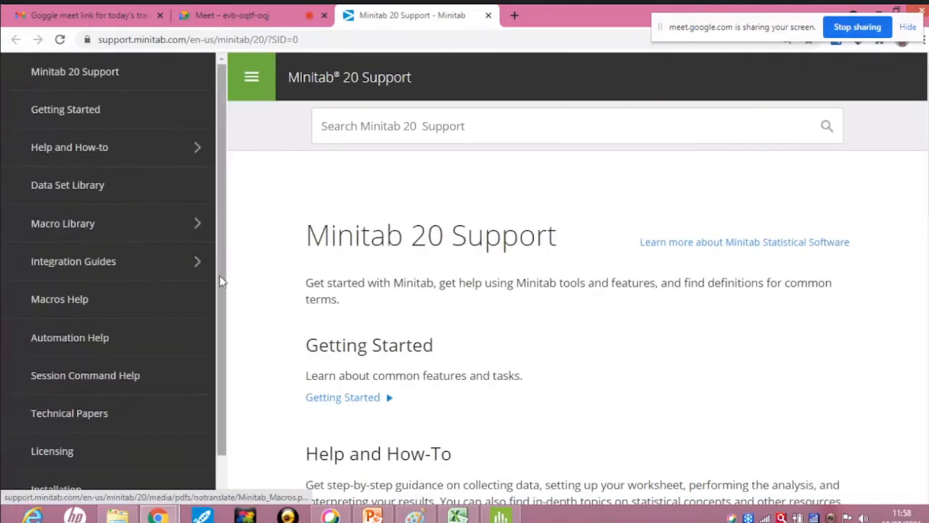
left_click_drag(224, 281, 222, 259)
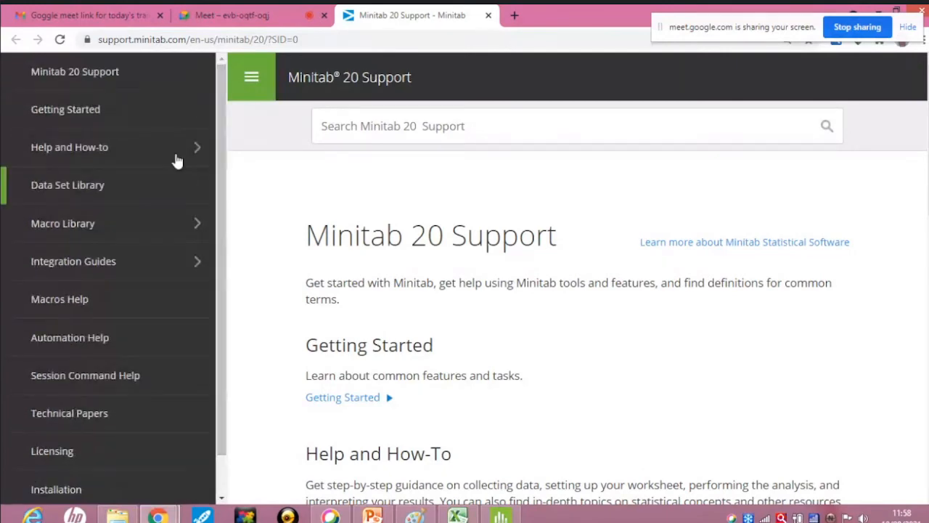
left_click(54, 189)
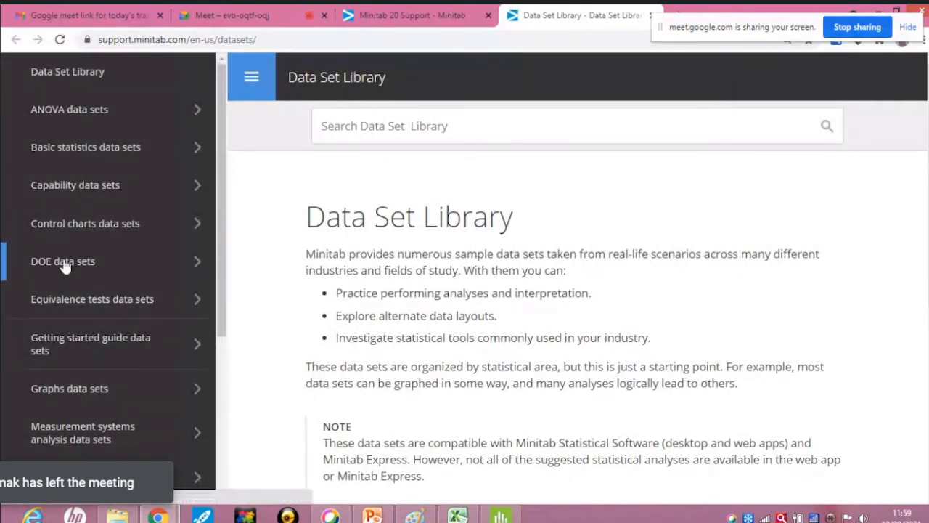
- List the DOE data sets and view the Insulation strength data and Crystal growth design descriptions
left_click(64, 263)
scroll(110, 314, "down", 1)
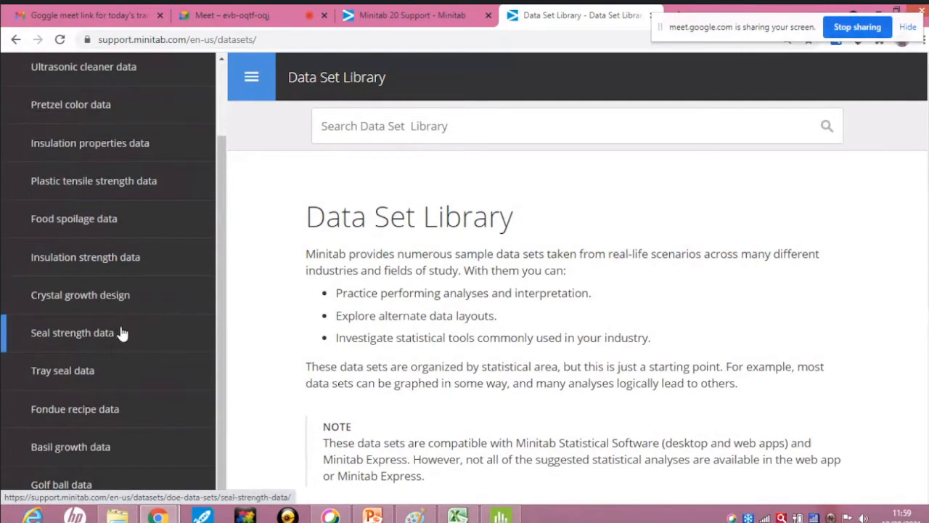
scroll(133, 323, "down", 1)
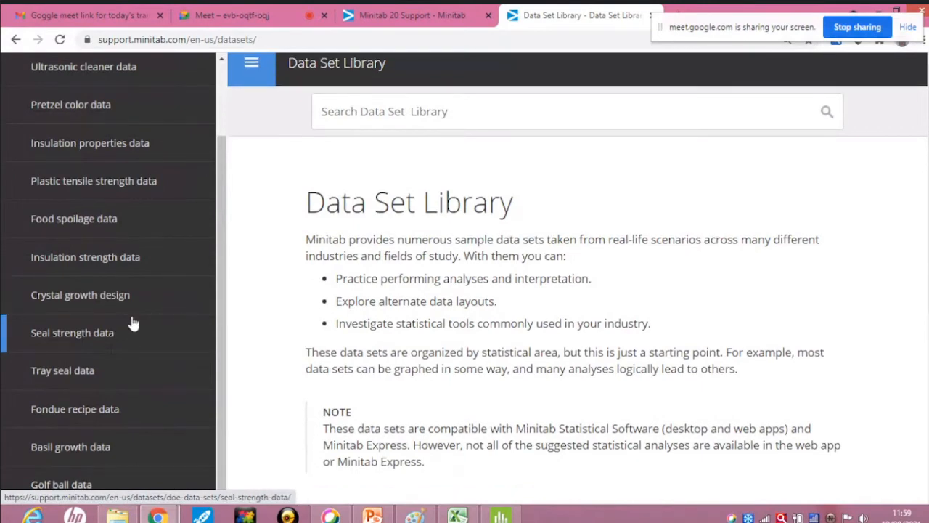
scroll(133, 323, "down", 1)
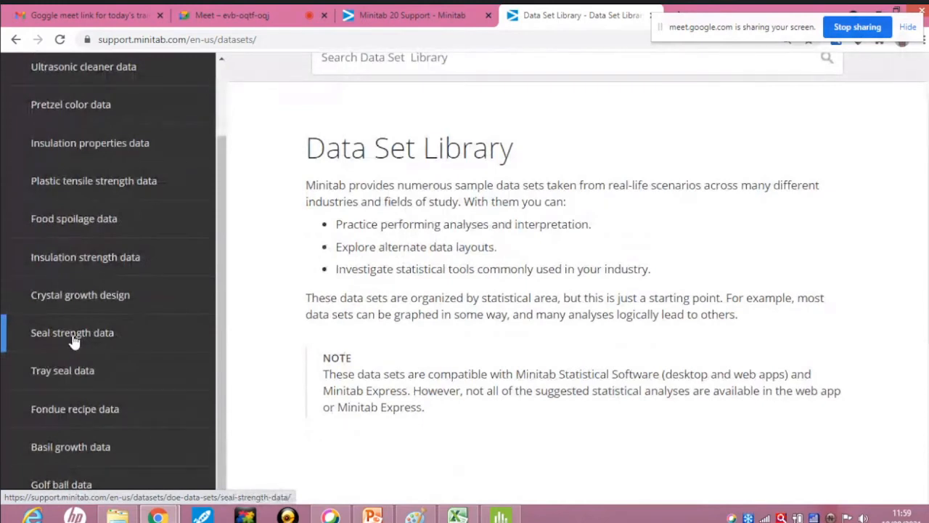
left_click(72, 266)
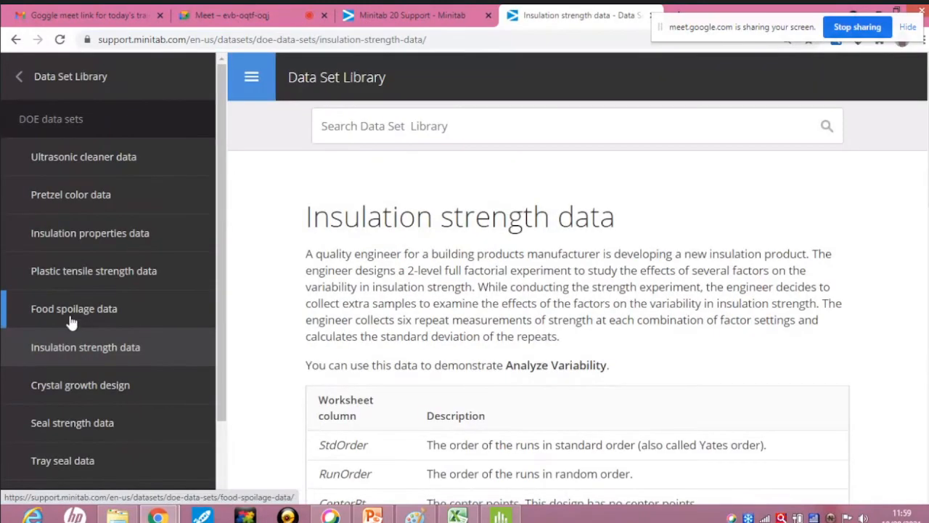
left_click(75, 386)
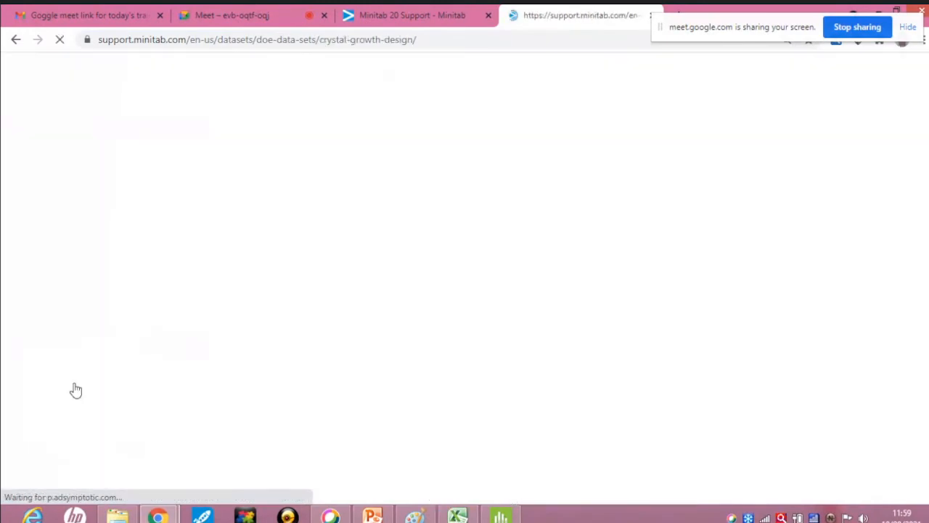
scroll(94, 311, "down", 1)
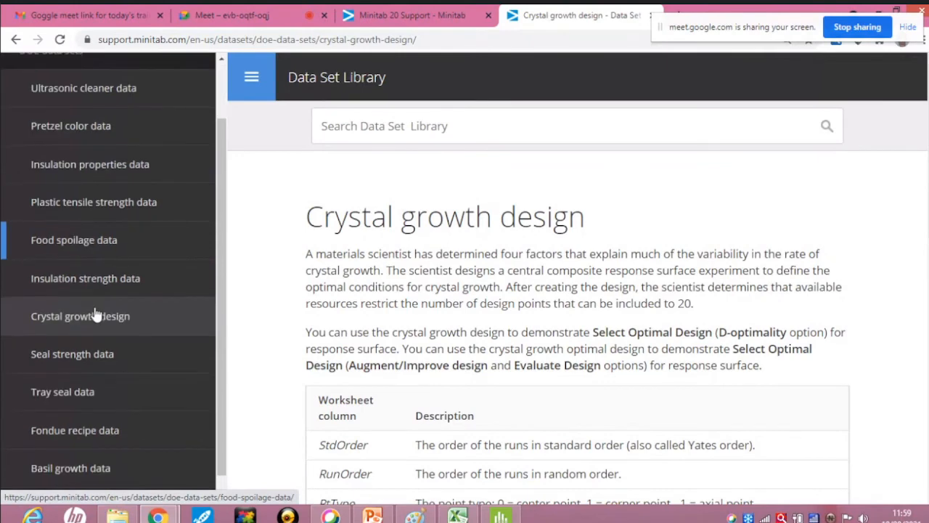
- Open the Seal strength data page and review its worksheet columns and downloadable files
left_click(64, 361)
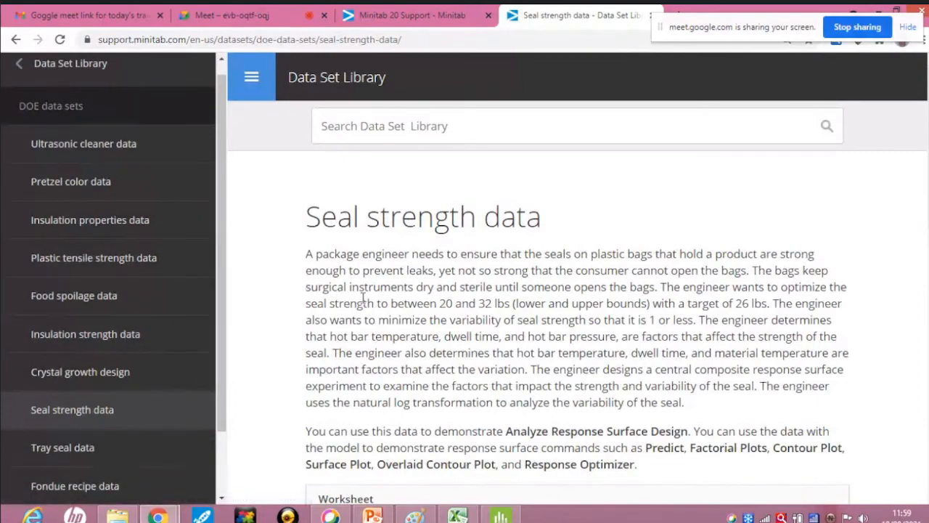
scroll(363, 298, "down", 8)
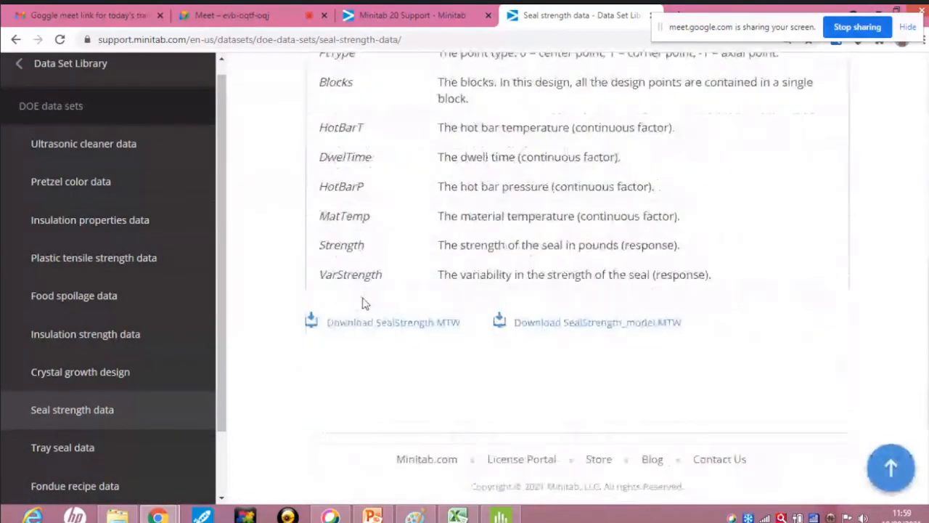
scroll(117, 392, "down", 1)
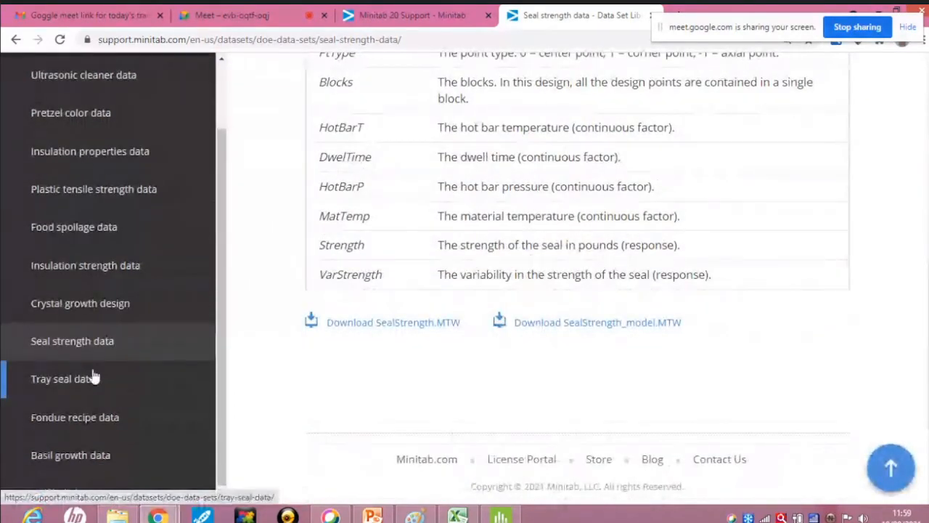
- Open the Plastic tensile strength data page and read through its split-plot design description and worksheet columns
left_click(78, 190)
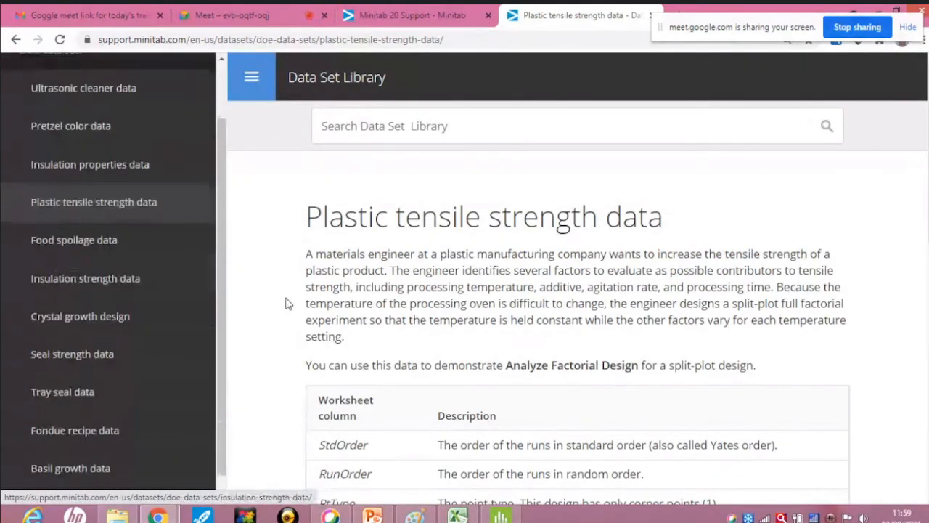
scroll(549, 398, "down", 3)
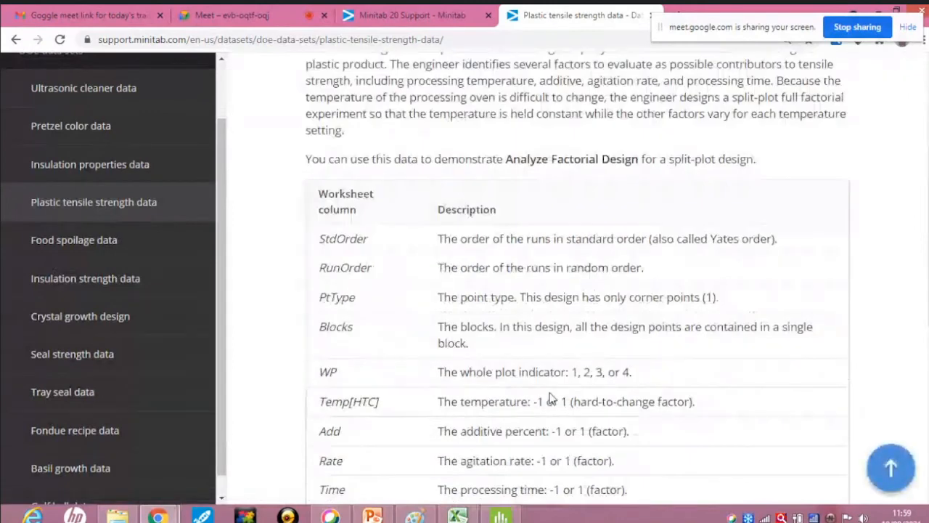
scroll(550, 398, "down", 3)
scroll(549, 399, "up", 4)
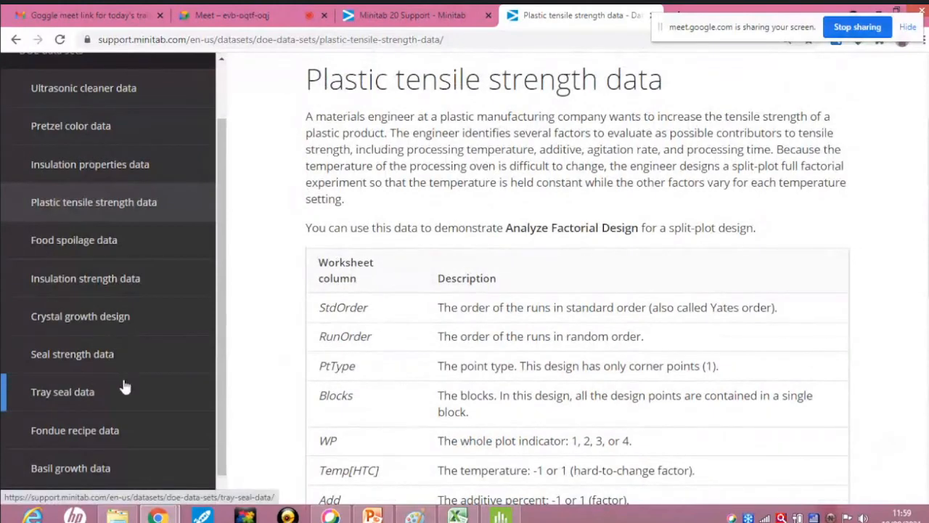
- Open the Tray seal data page and review its factors, responses and worksheet download
left_click(67, 398)
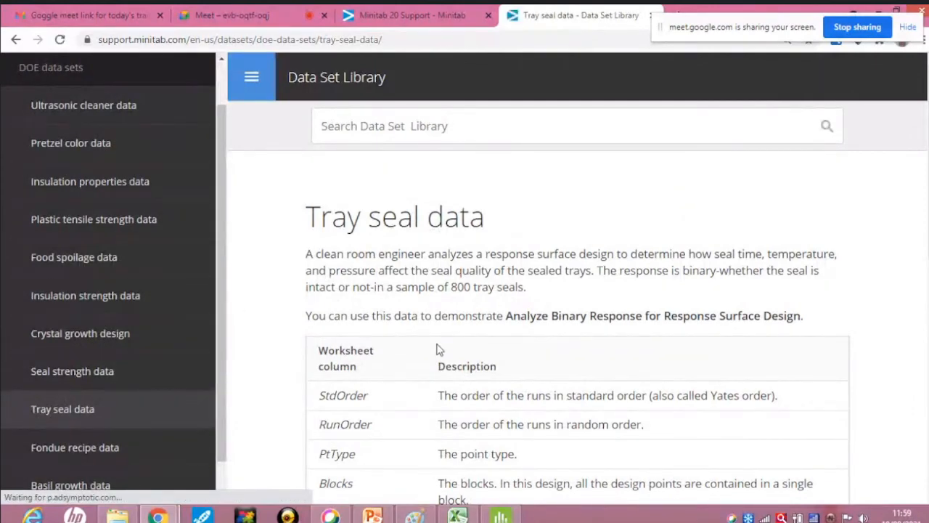
scroll(438, 349, "down", 5)
scroll(439, 349, "up", 1)
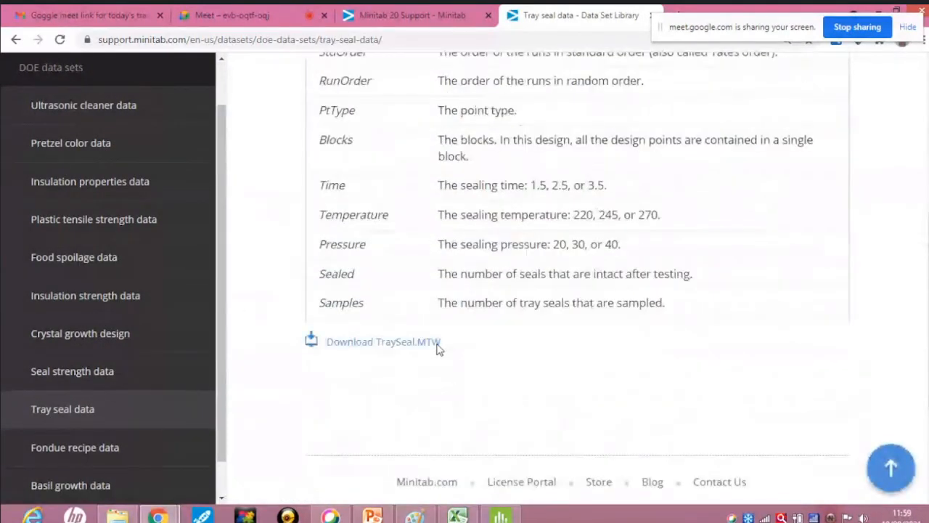
- View the Fondue recipe data page and the DOE data set list, and stop sharing the screen
left_click(42, 446)
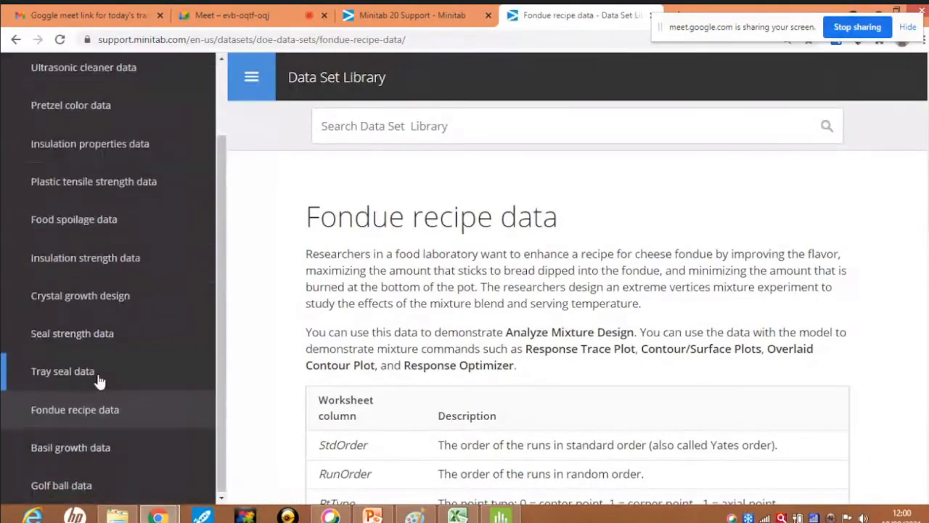
scroll(98, 362, "up", 2)
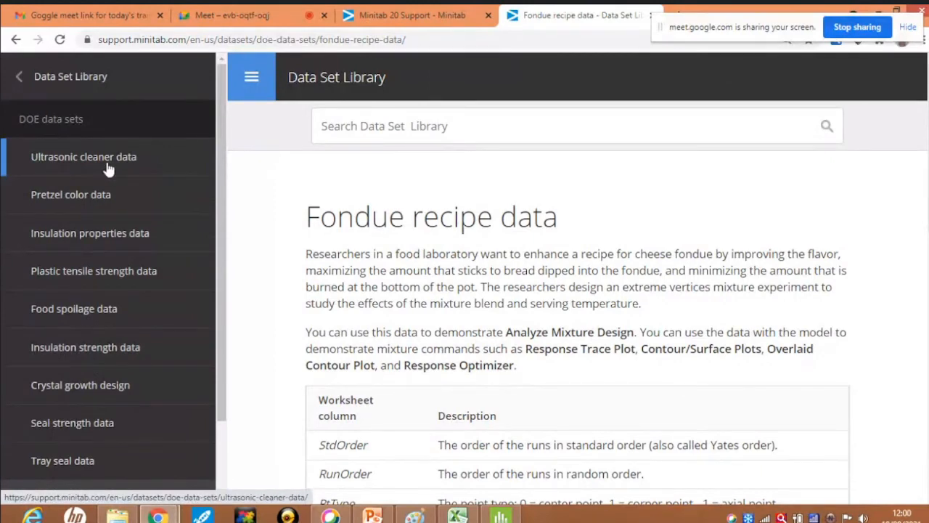
left_click(847, 31)
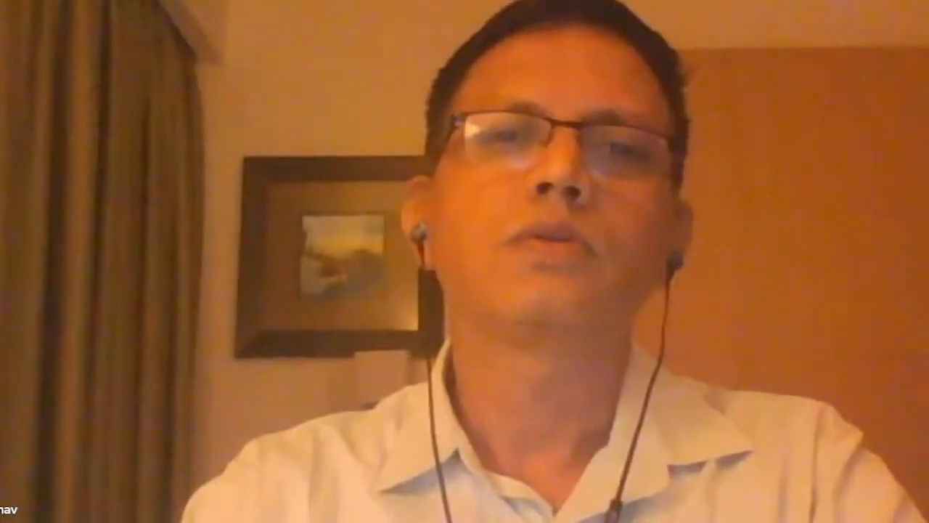
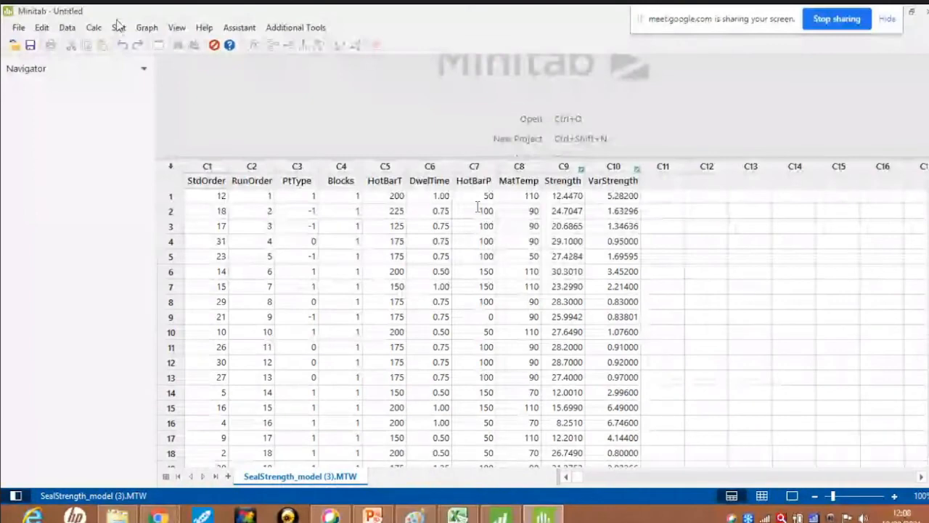
- Start Analyze Response Surface Design on the SealStrength_model (3).MTW worksheet with Strength as the response
mouse_move(138, 88)
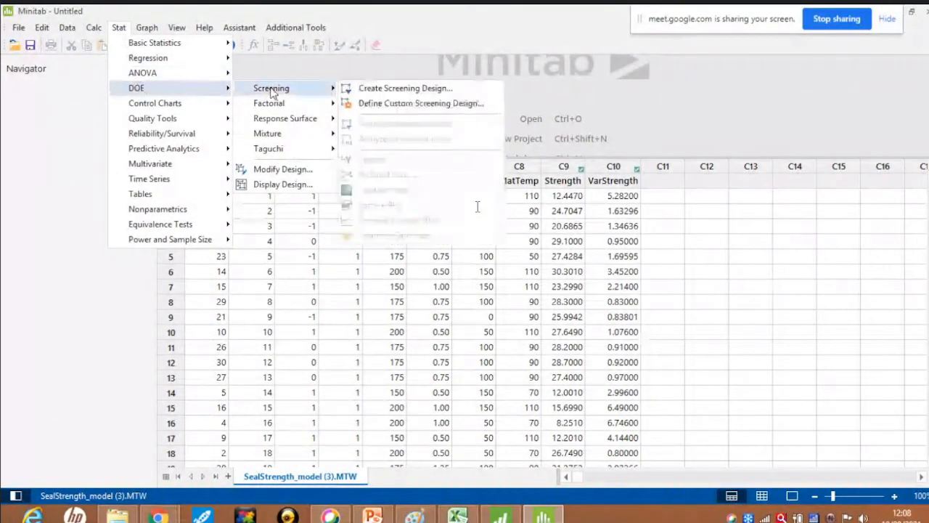
mouse_move(294, 118)
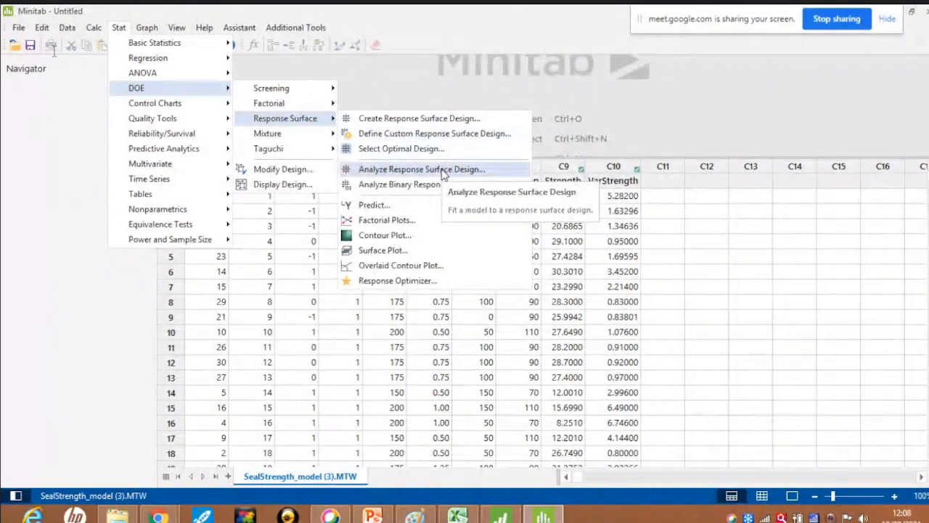
left_click(421, 169)
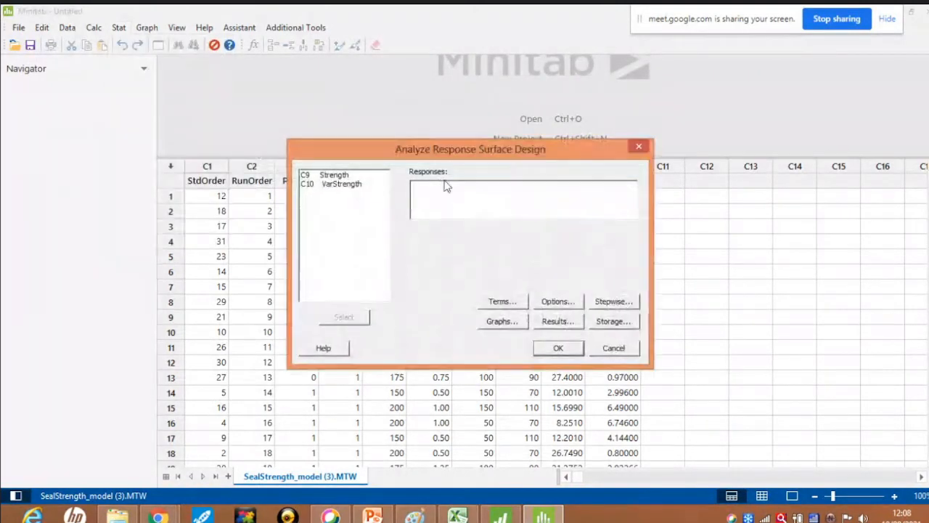
left_click(341, 175)
double_click(350, 178)
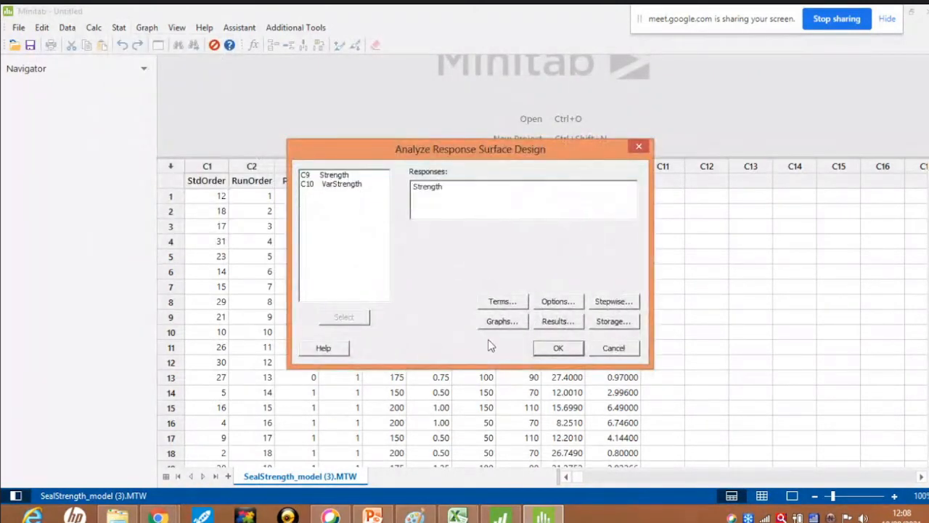
- Choose four-in-one residual plots for the analysis and run the response surface regression
left_click(499, 323)
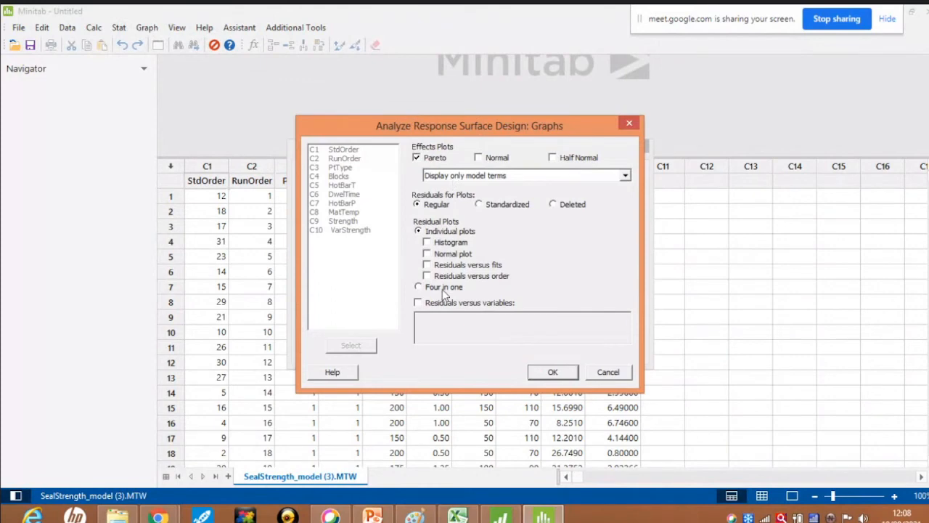
left_click(419, 288)
left_click(549, 373)
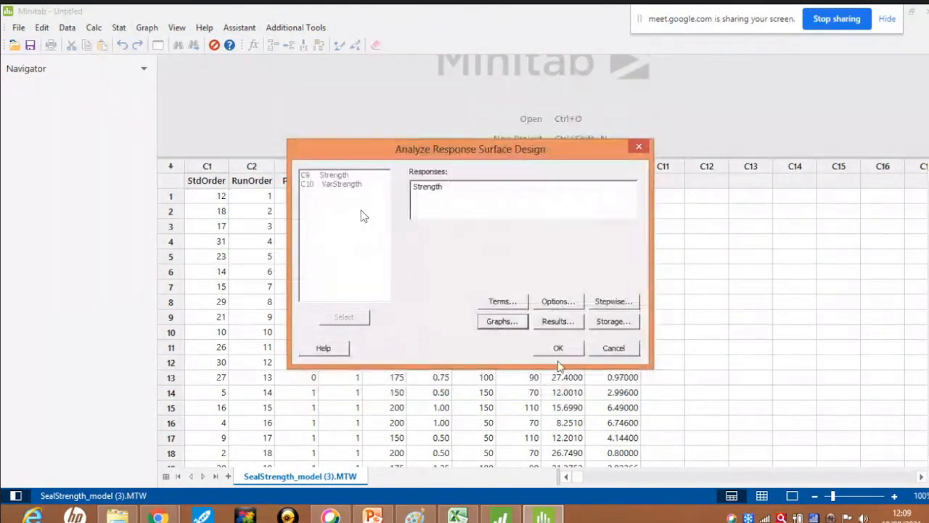
left_click(557, 348)
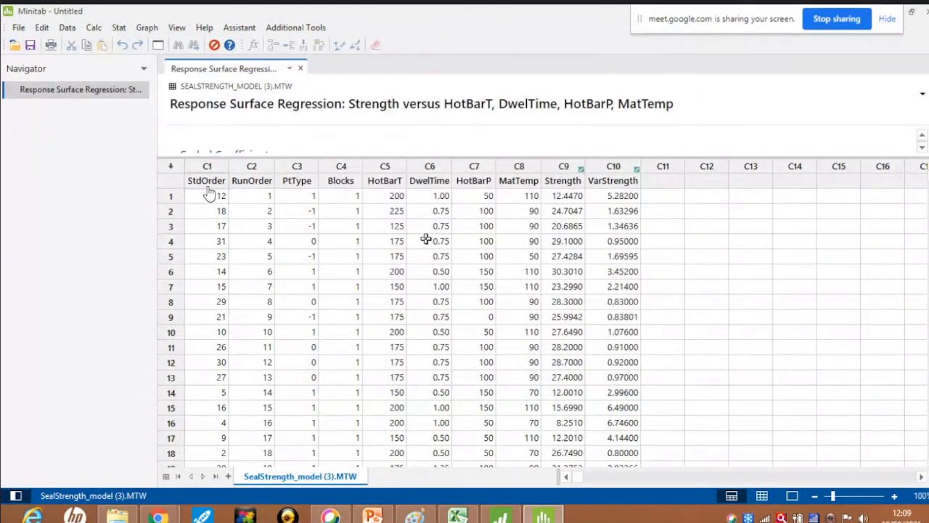
- Enlarge the output area above the worksheet and examine the regression's Model Summary and Analysis of Variance tables
left_click_drag(457, 156, 439, 292)
scroll(479, 245, "down", 15)
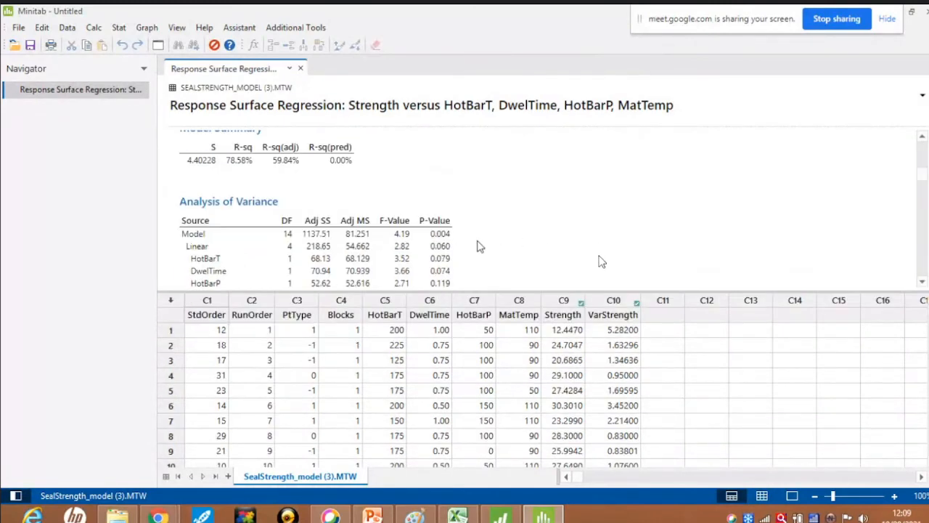
- View the Pareto chart of the standardized effects for Strength enlarged, and close it without changes
scroll(479, 249, "down", 3)
double_click(394, 191)
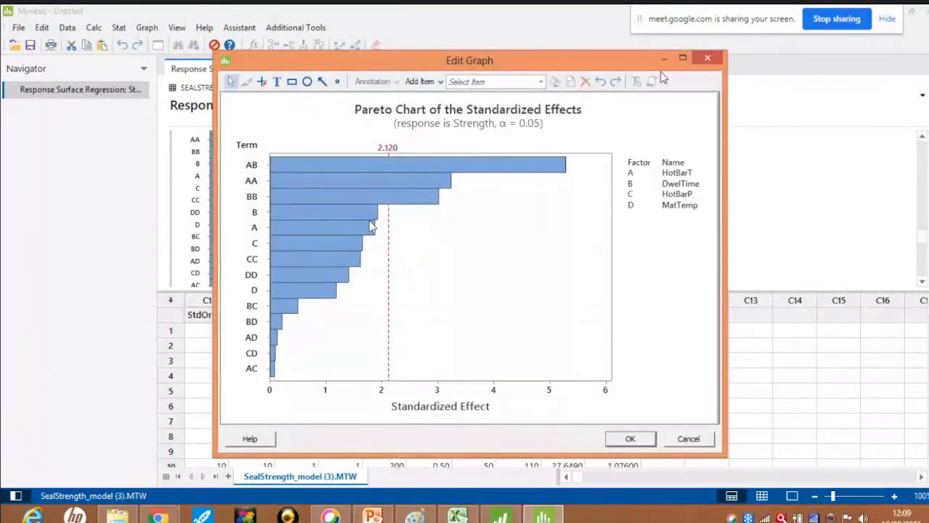
left_click(713, 60)
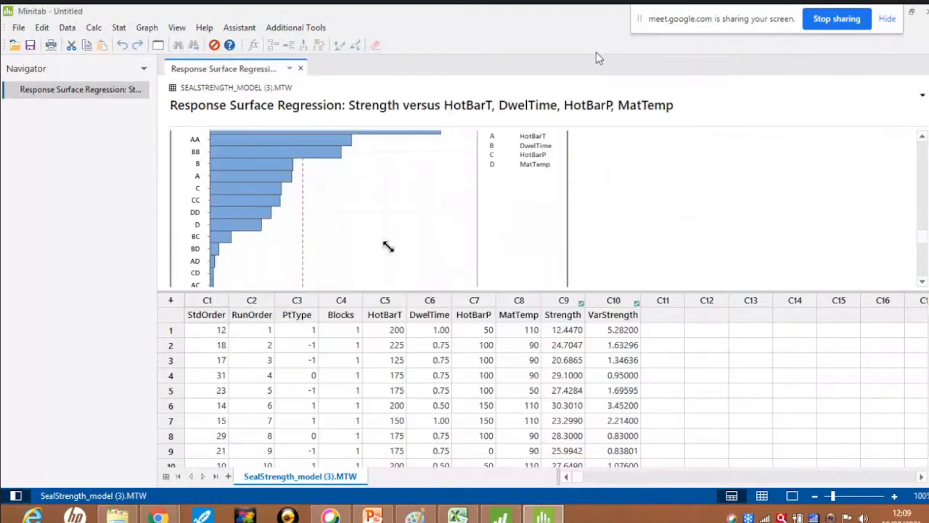
- Create main effects and interaction factorial plots of Strength for all four factors, and view the main effects plot enlarged
left_click(118, 28)
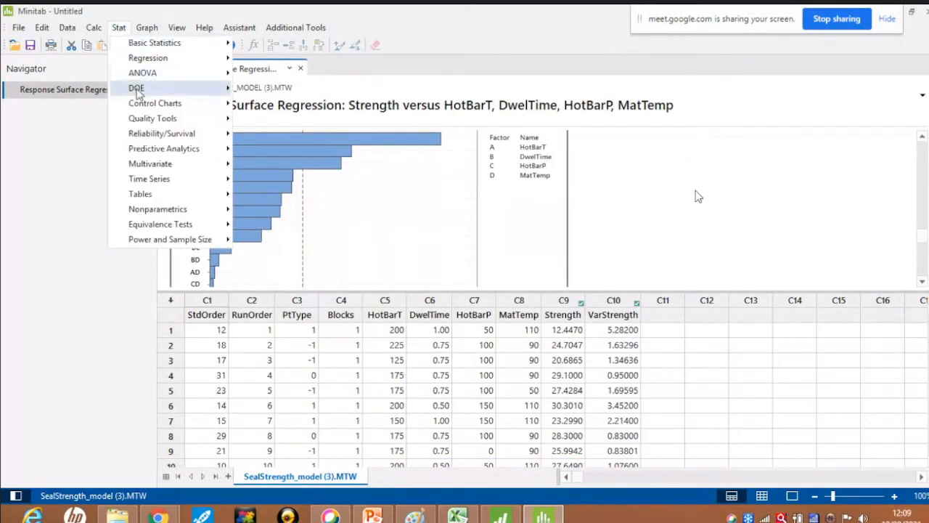
mouse_move(330, 121)
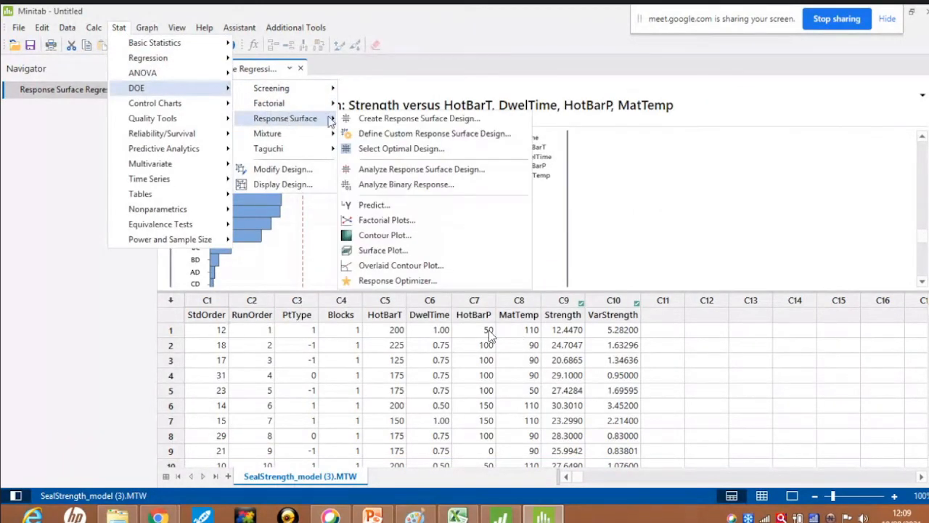
left_click(417, 223)
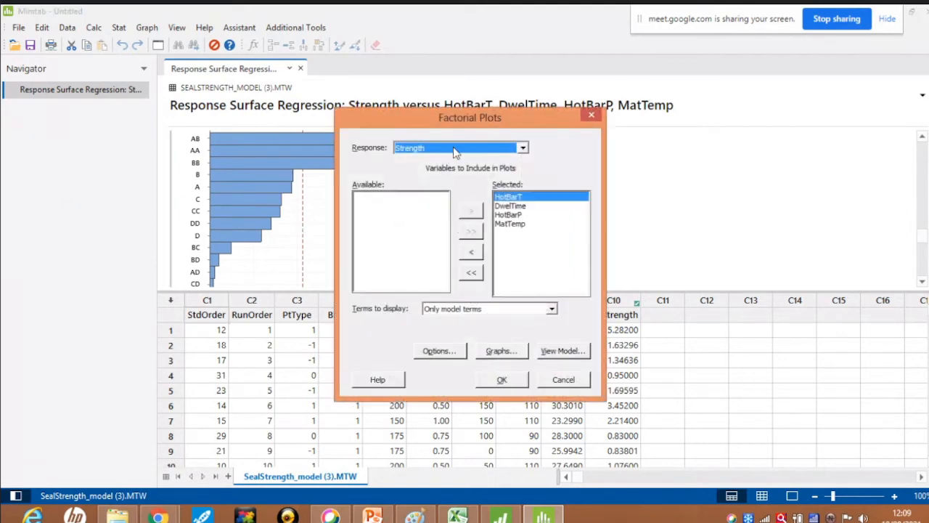
left_click(501, 352)
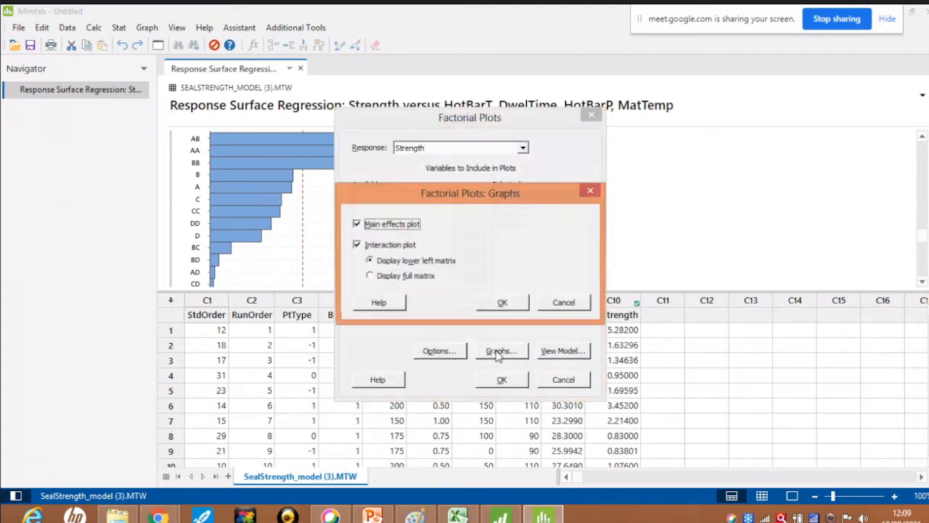
left_click(503, 303)
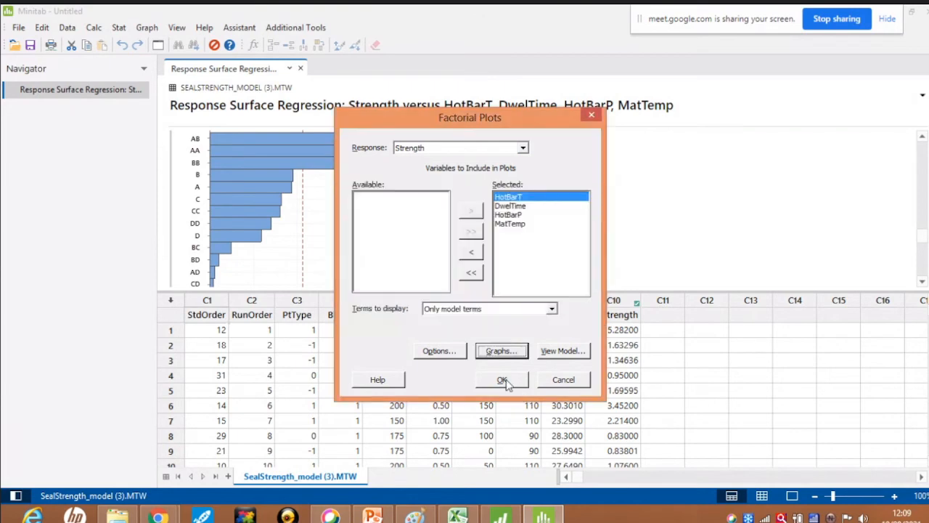
left_click(503, 381)
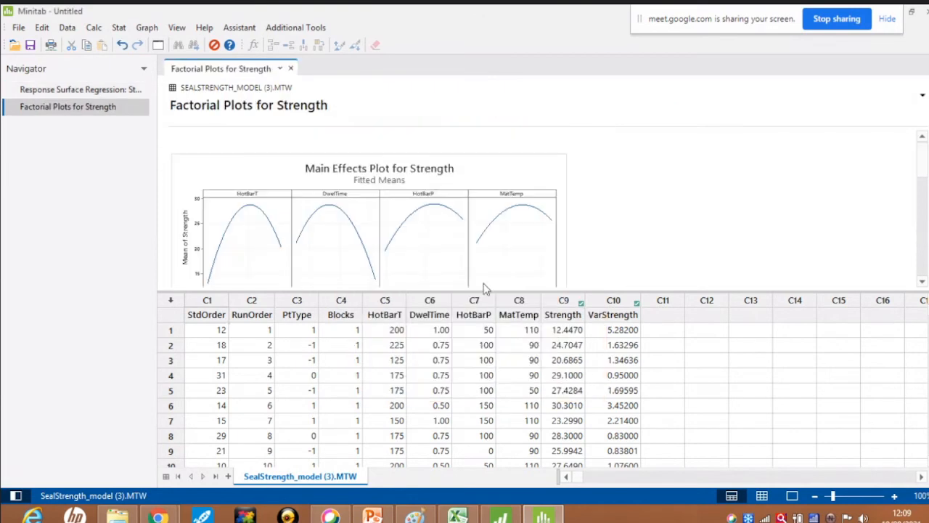
double_click(344, 240)
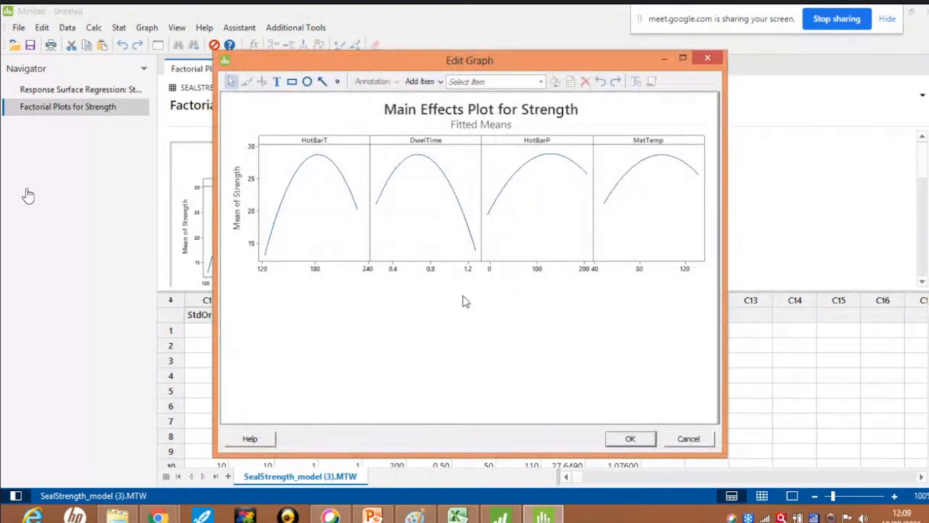
left_click(707, 58)
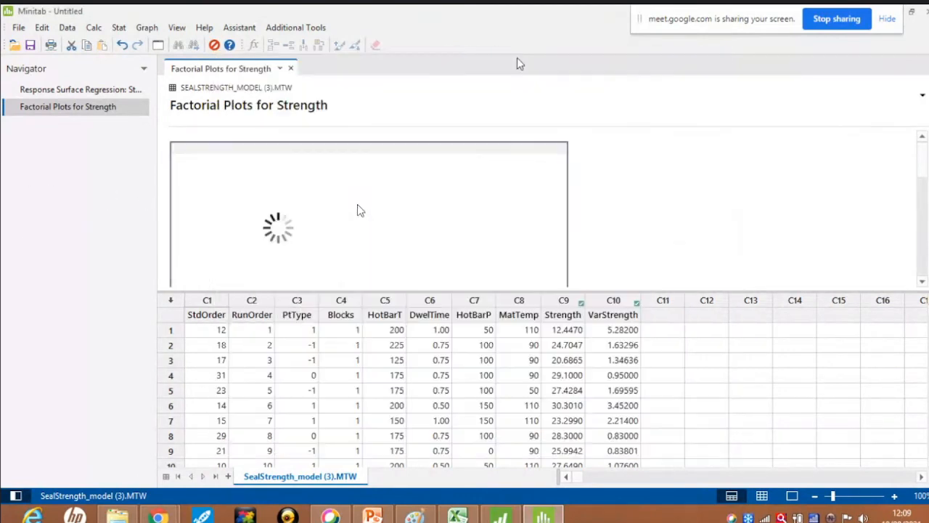
- Create a single response surface contour plot of Strength with HotBarT on the X axis and DwelTime on the Y axis
left_click(118, 26)
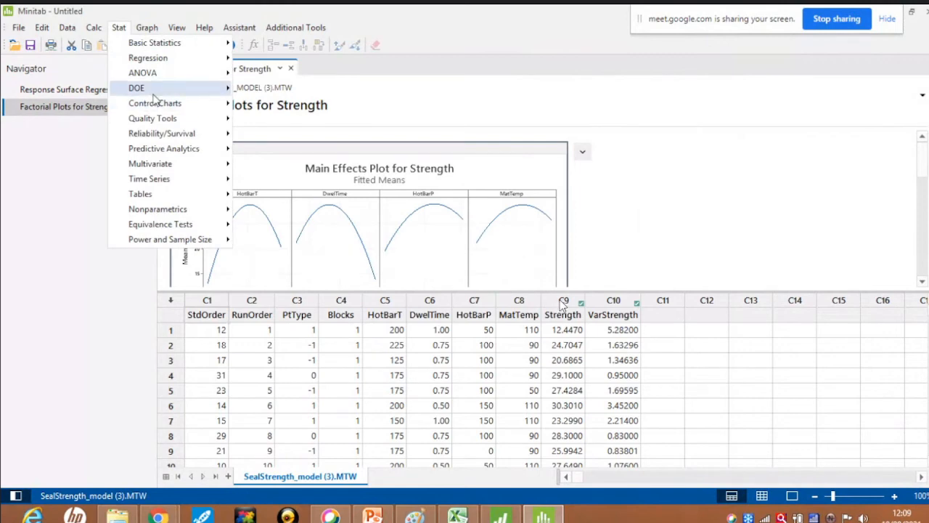
mouse_move(285, 118)
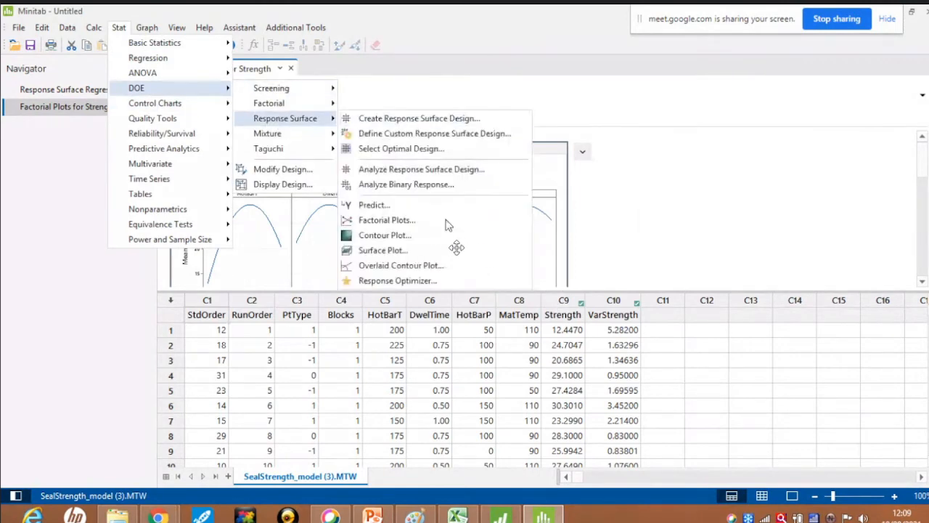
left_click(389, 235)
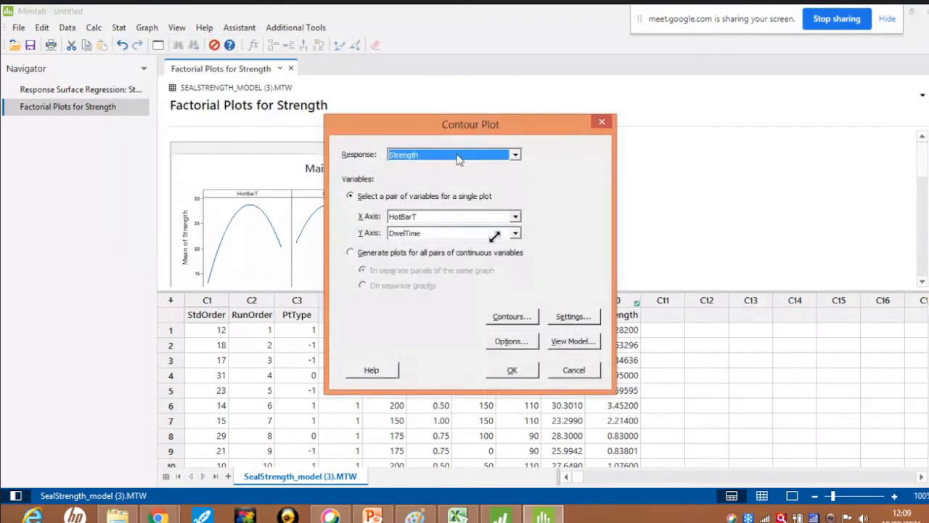
left_click_drag(457, 127, 576, 126)
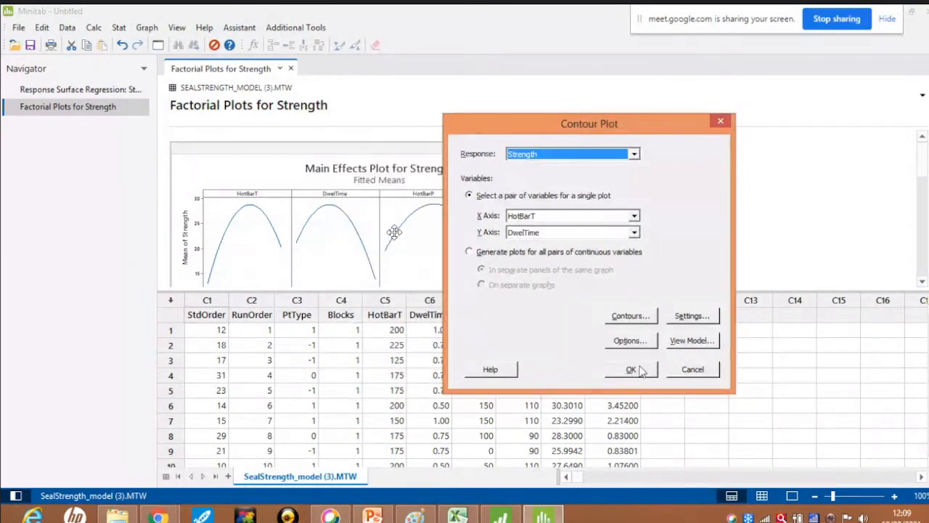
left_click(635, 216)
left_click(633, 216)
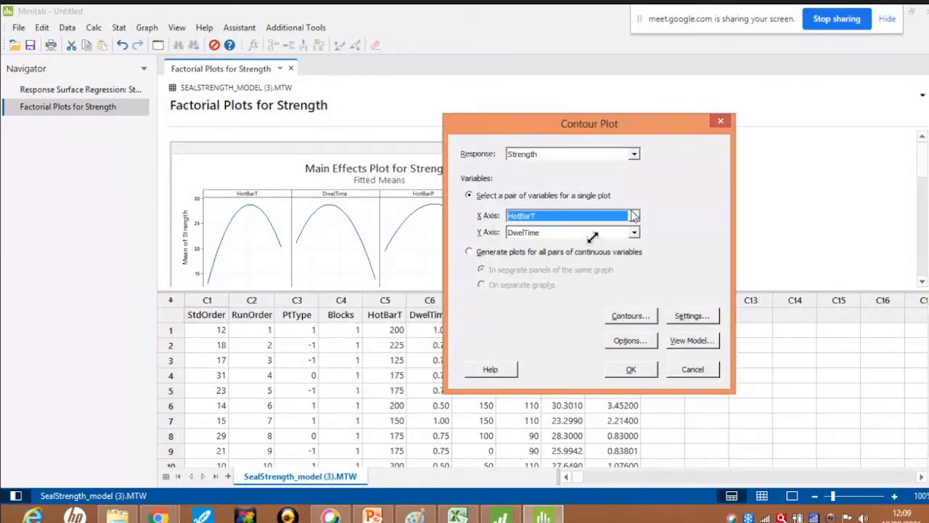
left_click(636, 232)
left_click(602, 253)
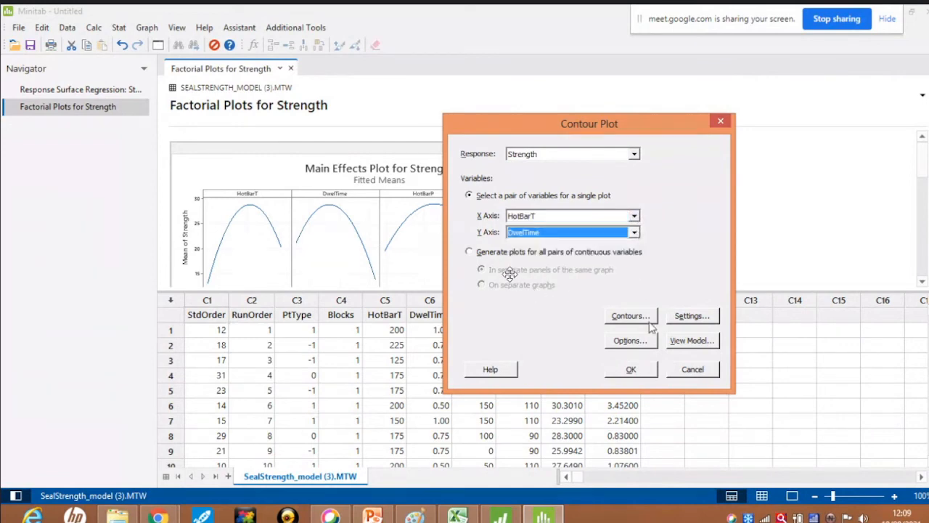
left_click(631, 370)
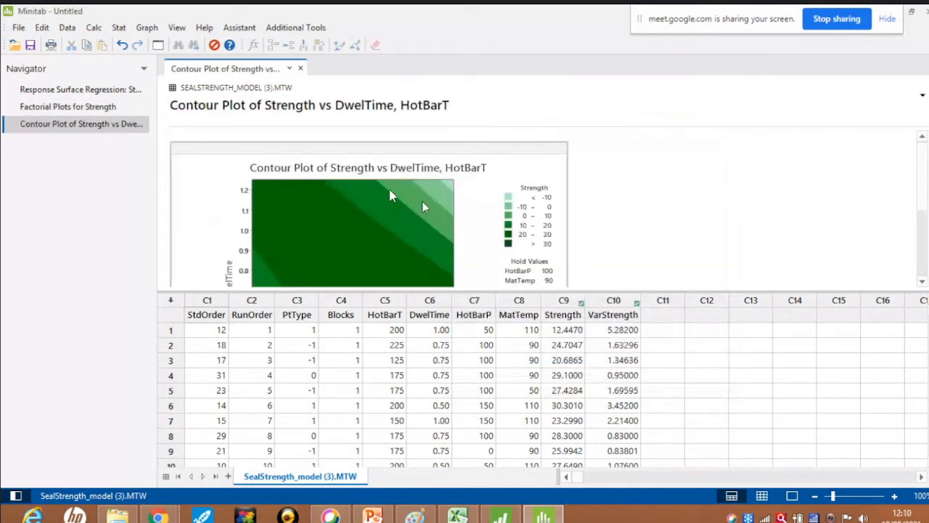
- View the contour plot maximized and examine its Strength regions across HotBarT and DwelTime
double_click(381, 211)
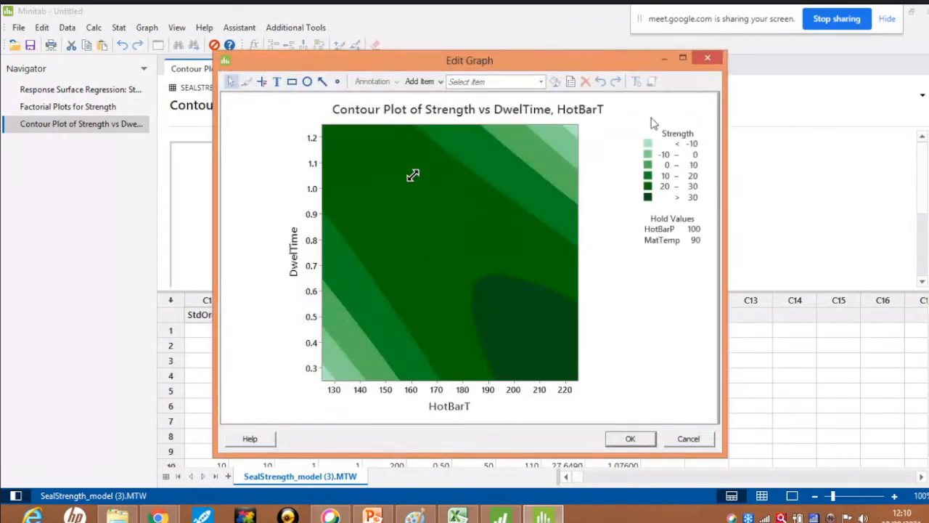
left_click(682, 59)
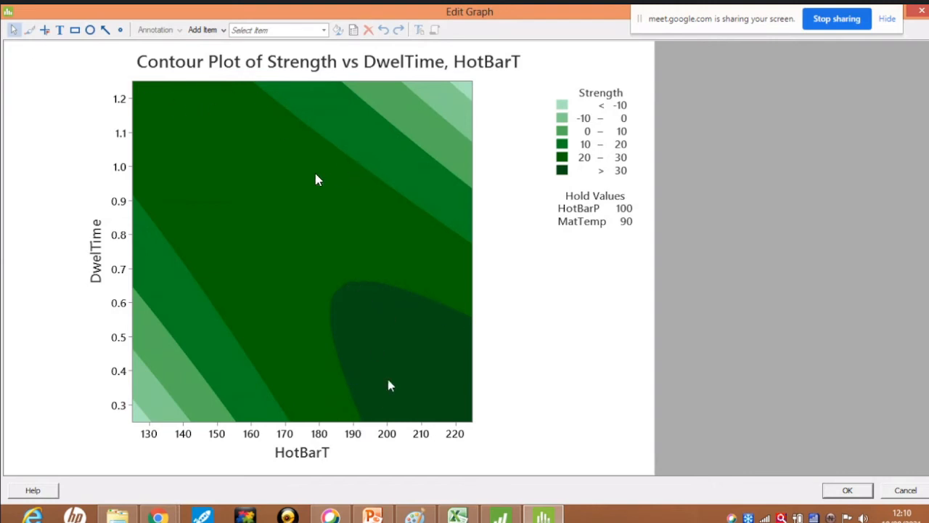
mouse_move(390, 383)
mouse_move(415, 369)
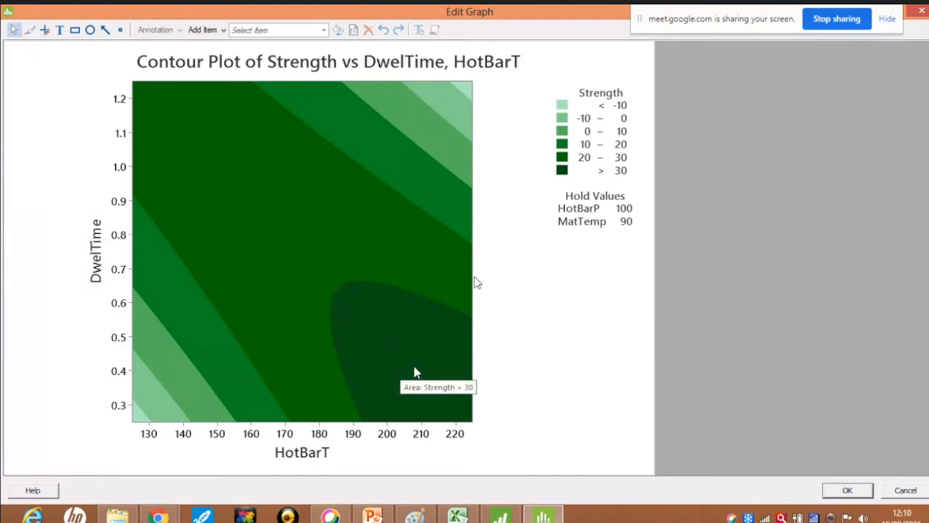
mouse_move(463, 254)
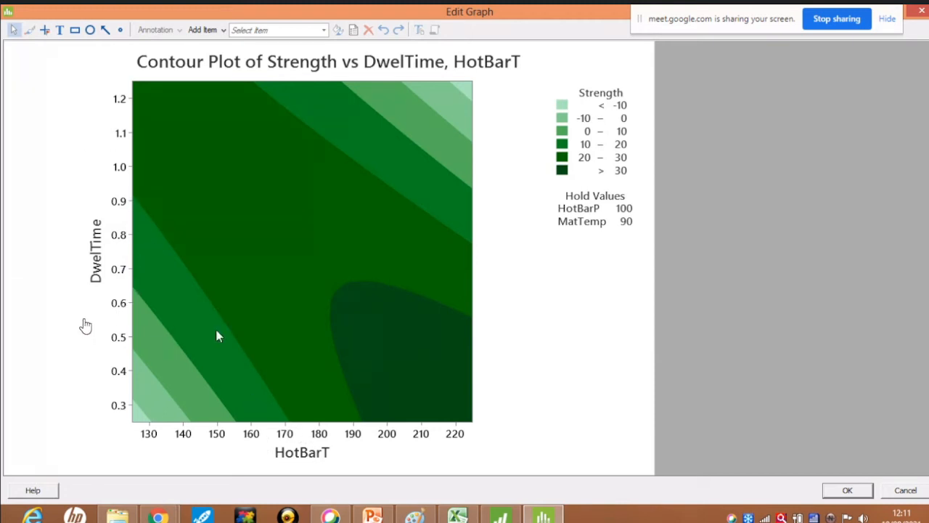
mouse_move(211, 360)
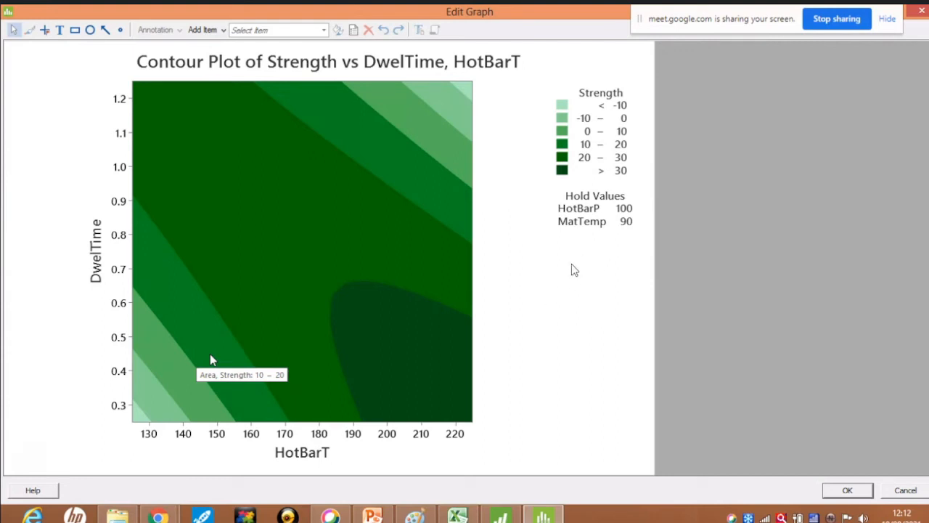
left_click(922, 10)
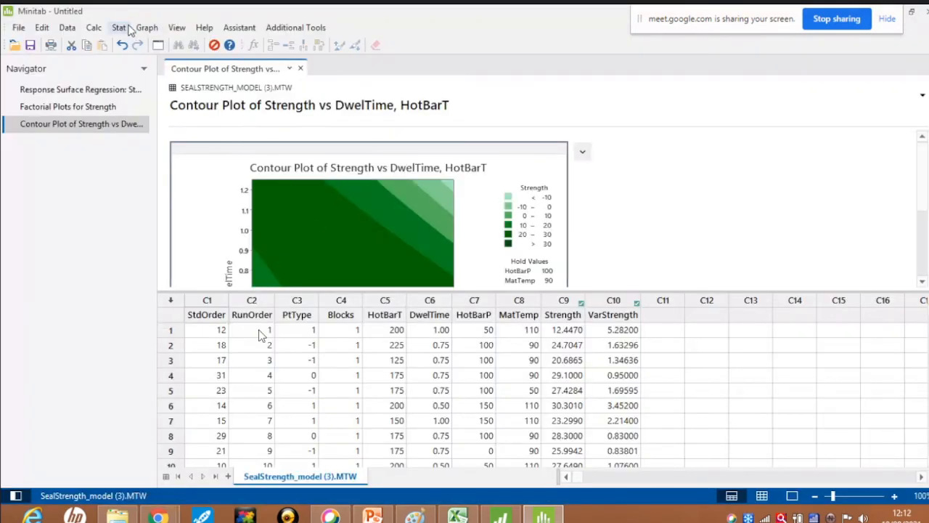
- Create a single surface plot of Strength with HotBarT on the X axis and DwelTime on the Y axis
left_click(119, 28)
mouse_move(145, 89)
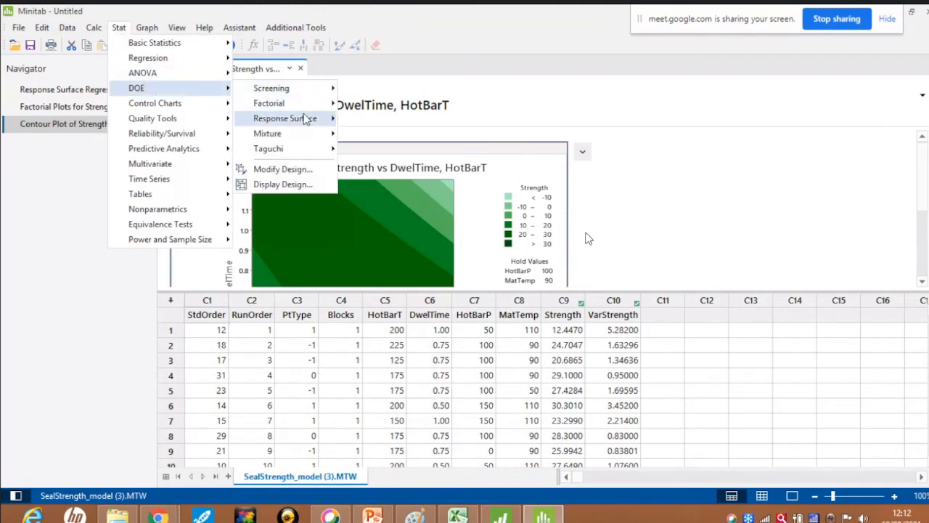
mouse_move(305, 118)
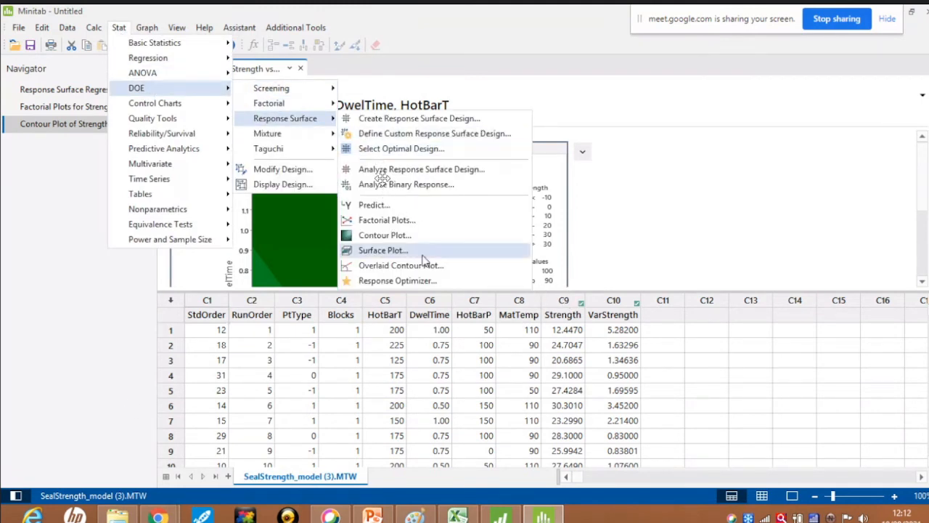
left_click(379, 251)
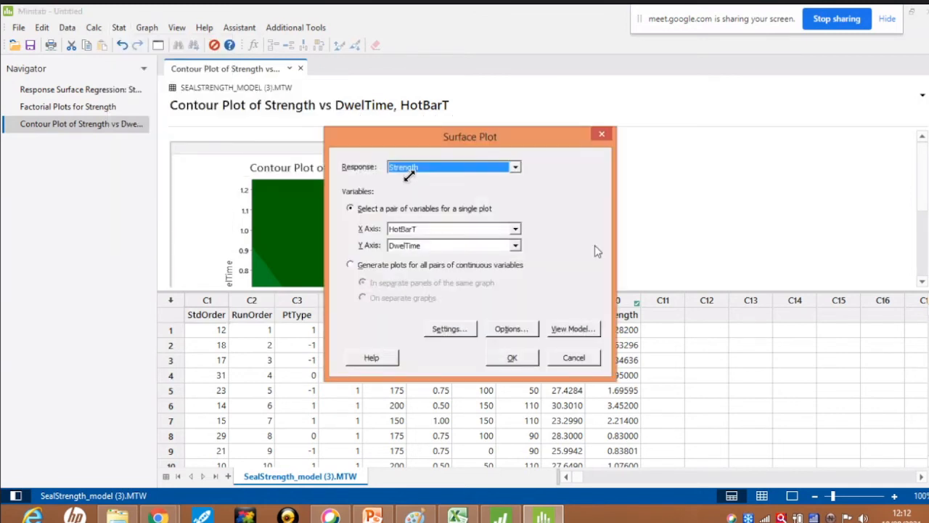
left_click(513, 357)
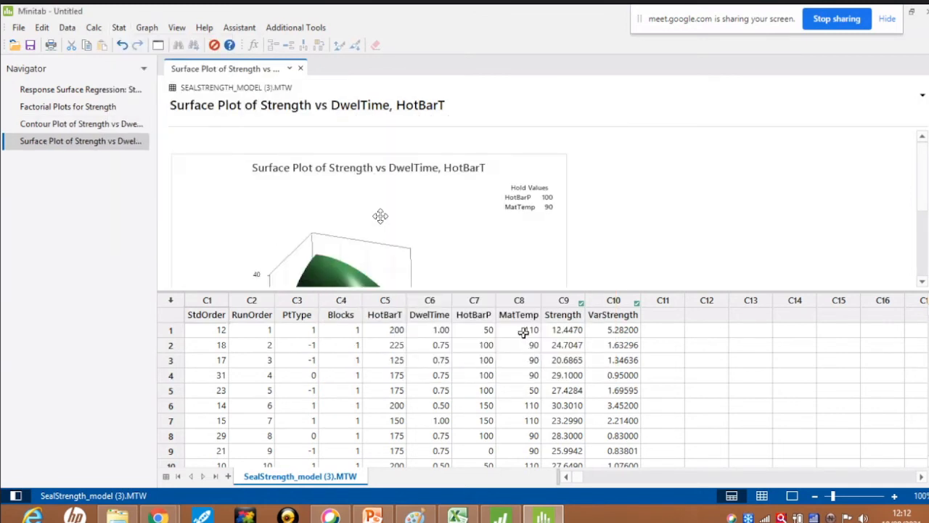
- View the surface plot enlarged, inspect its curved surface, and close it without changes
double_click(426, 243)
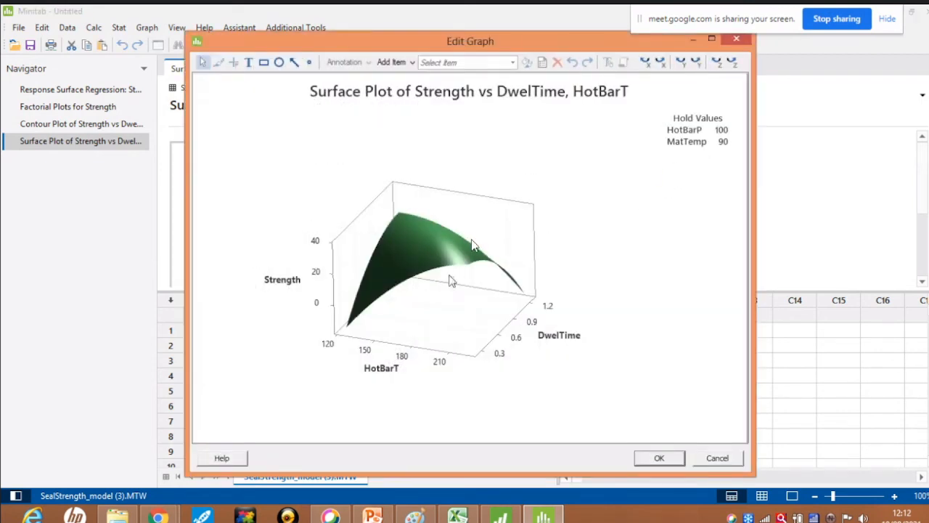
left_click(427, 246)
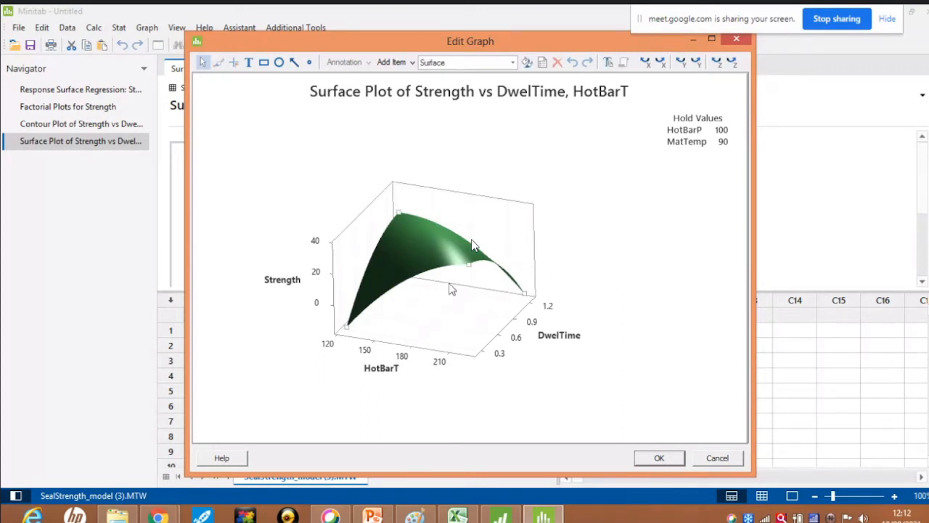
left_click(640, 290)
left_click(734, 459)
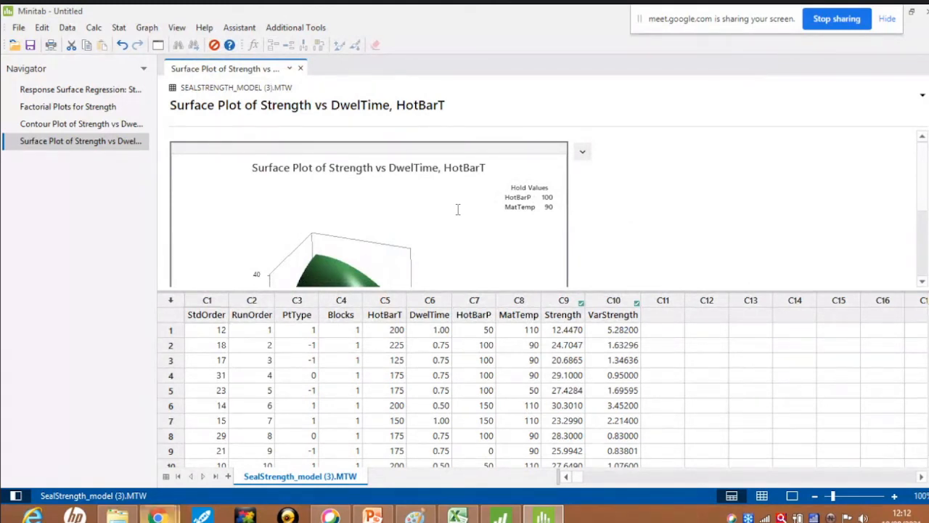
- Switch to the Google Meet call in Chrome, read the in-call messages, and go to the Minitab 20 Support page
mouse_move(158, 515)
left_click(93, 447)
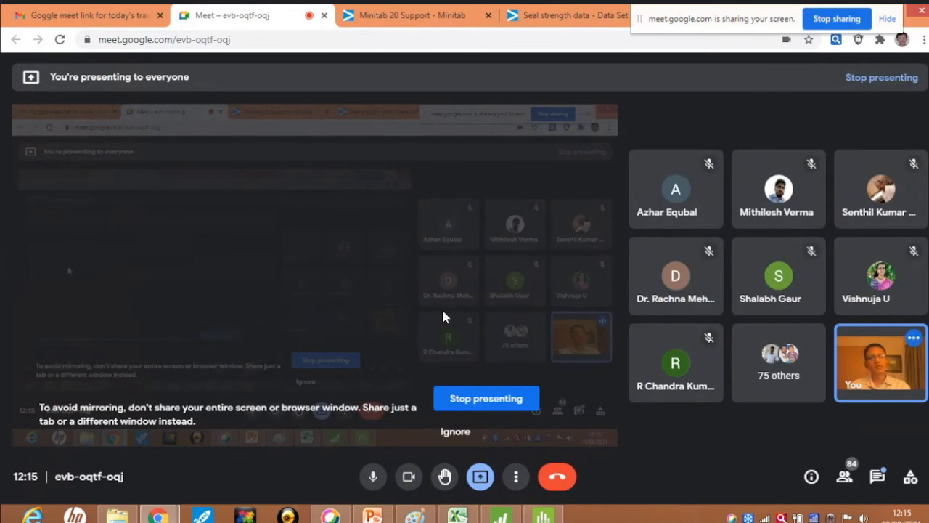
left_click(877, 476)
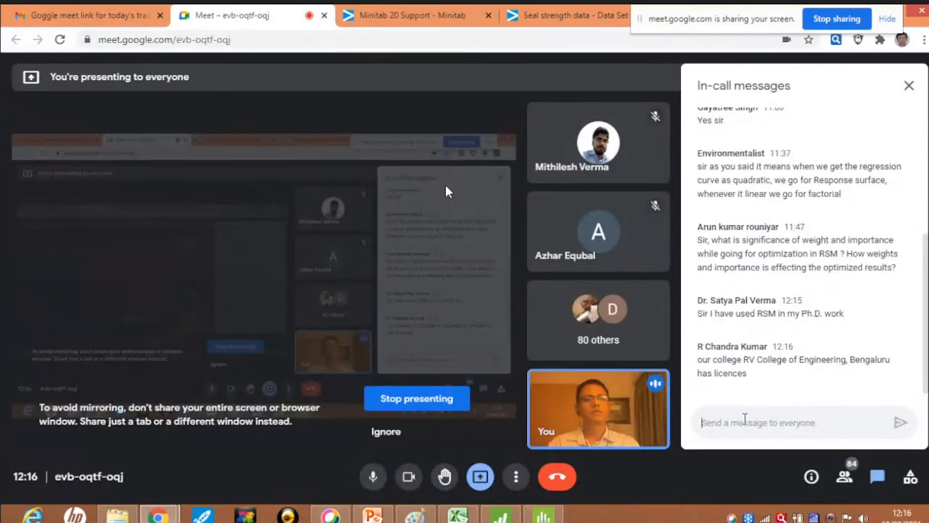
left_click(745, 419)
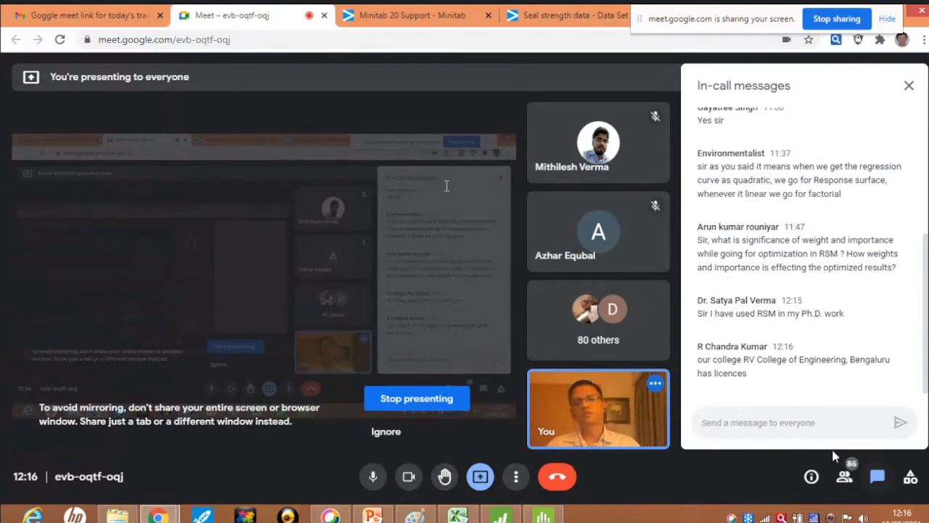
left_click(908, 85)
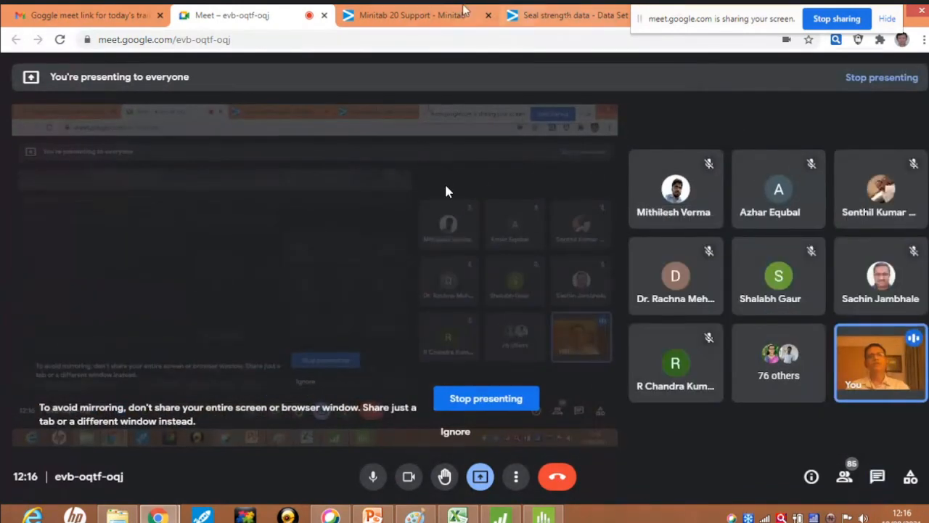
left_click(407, 17)
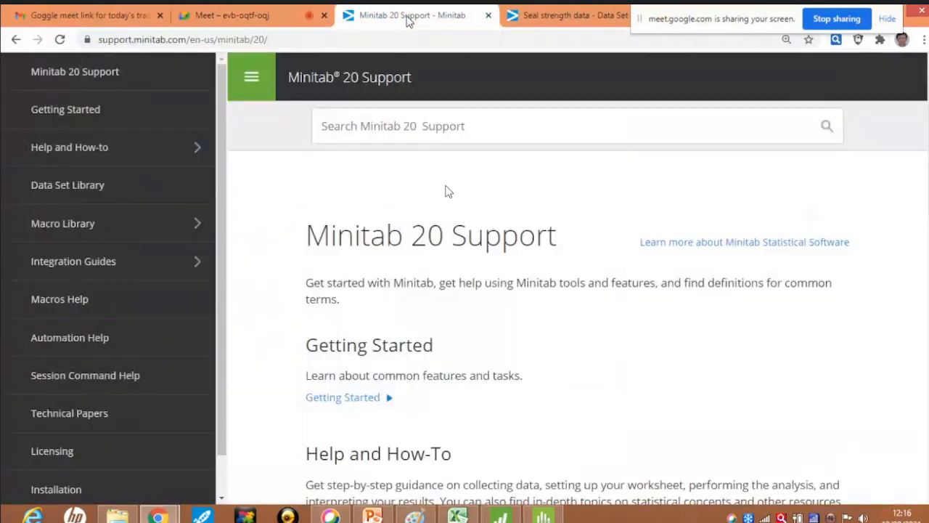
- Open the example page for analyzing a binary response in DOE response surface how-to help and read its instructions
left_click(70, 148)
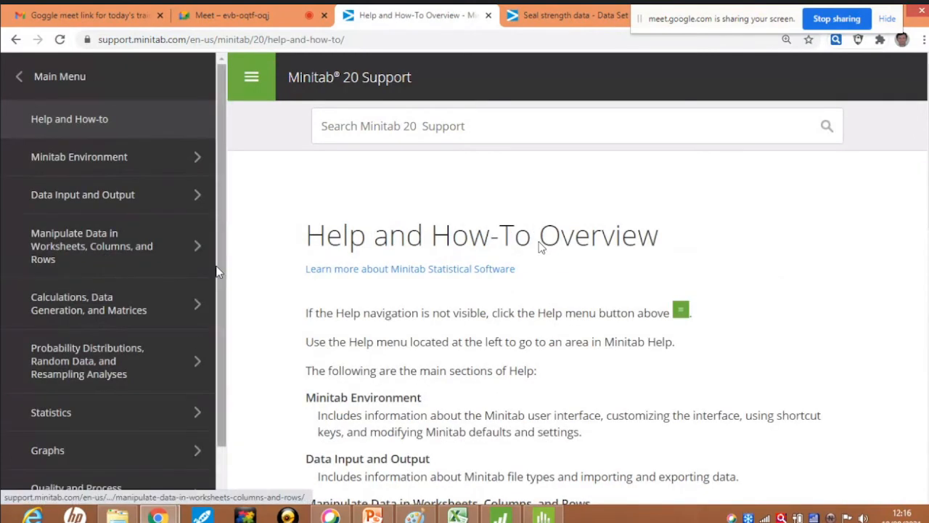
scroll(219, 269, "down", 1)
left_click(71, 485)
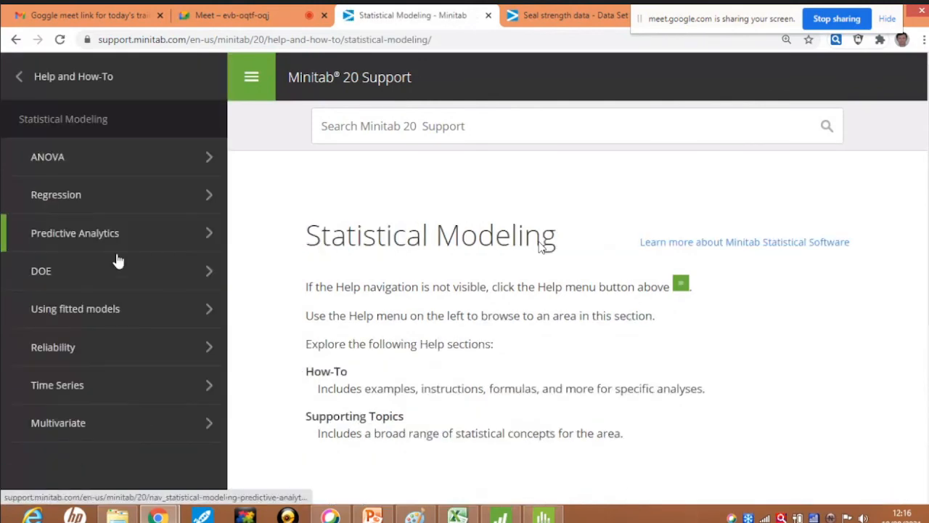
left_click(43, 272)
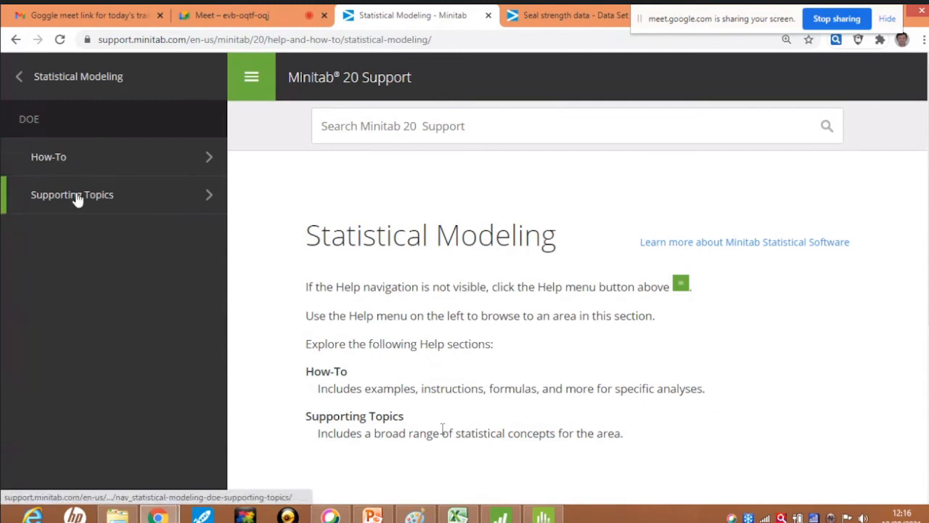
left_click(63, 159)
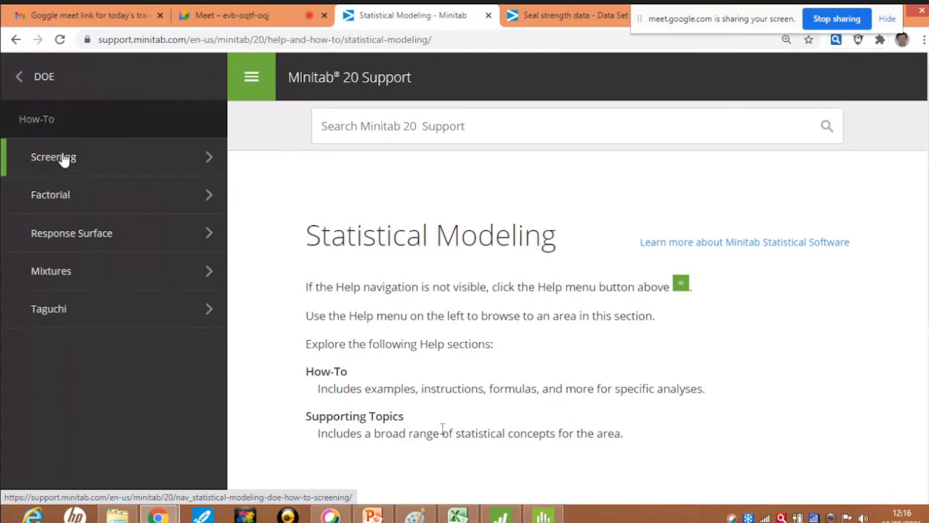
left_click(66, 239)
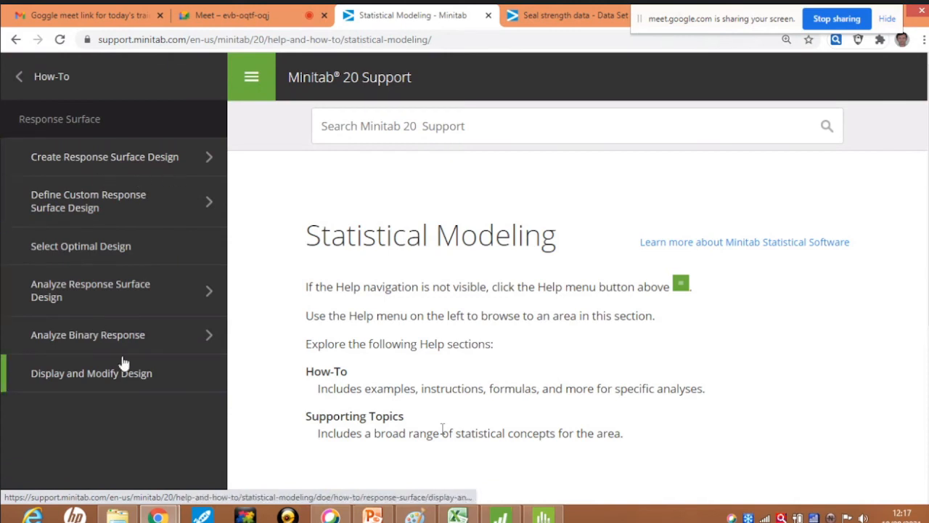
left_click(65, 336)
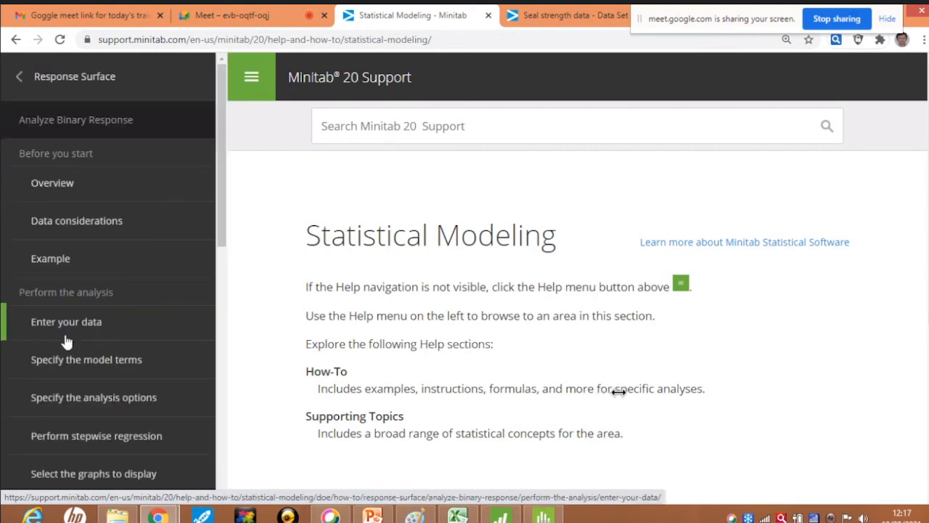
left_click(55, 259)
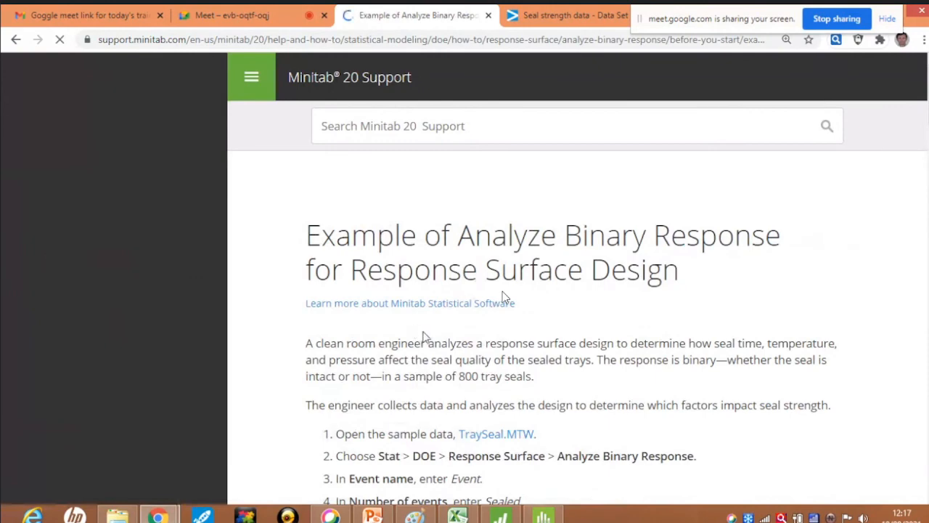
scroll(594, 274, "down", 3)
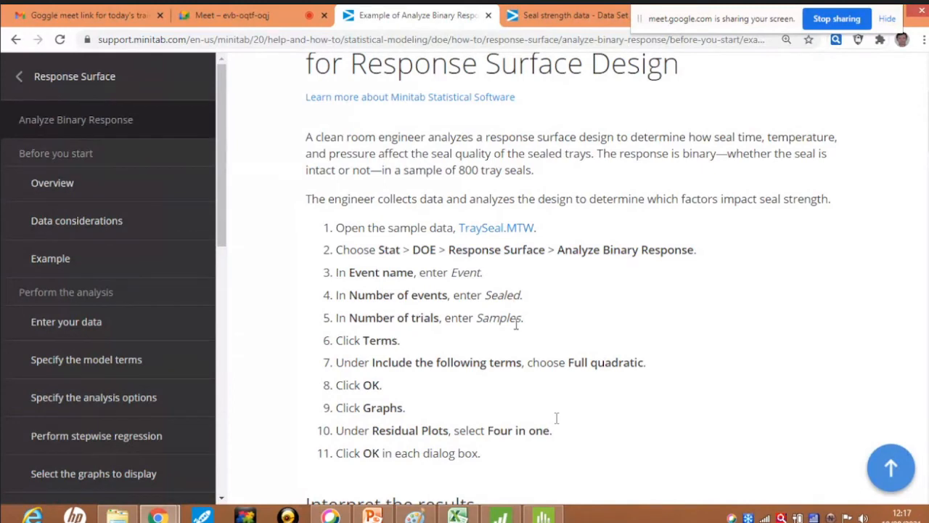
- Download the TraySeal.MTW sample data, open it in Minitab, and enlarge the worksheet area
left_click(499, 231)
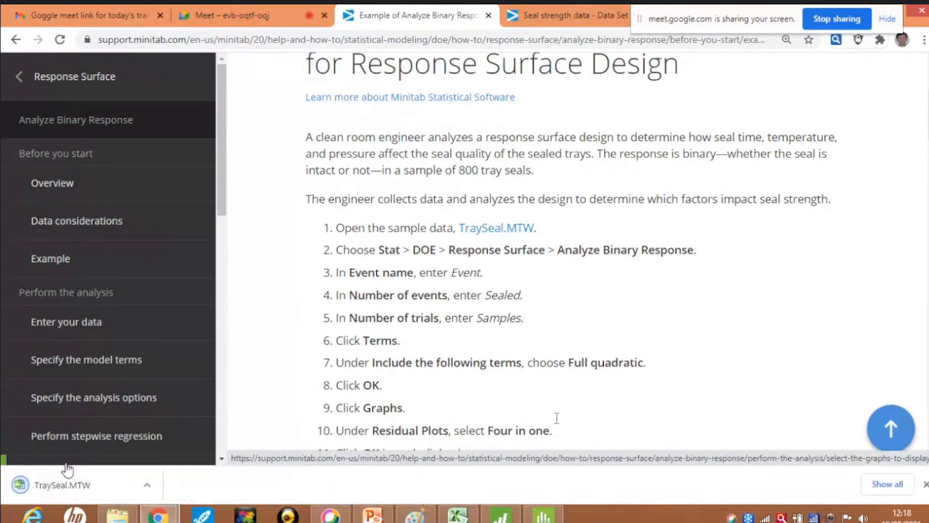
left_click(45, 491)
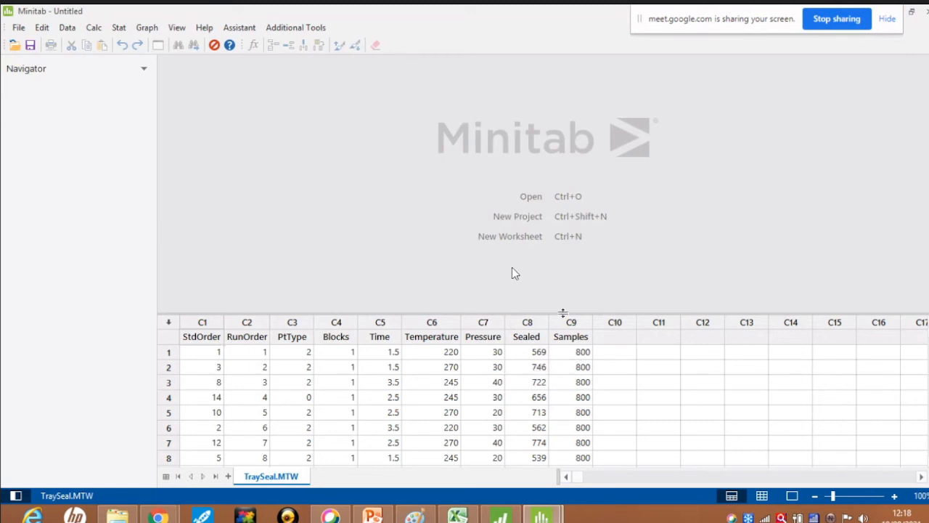
left_click_drag(533, 316, 535, 267)
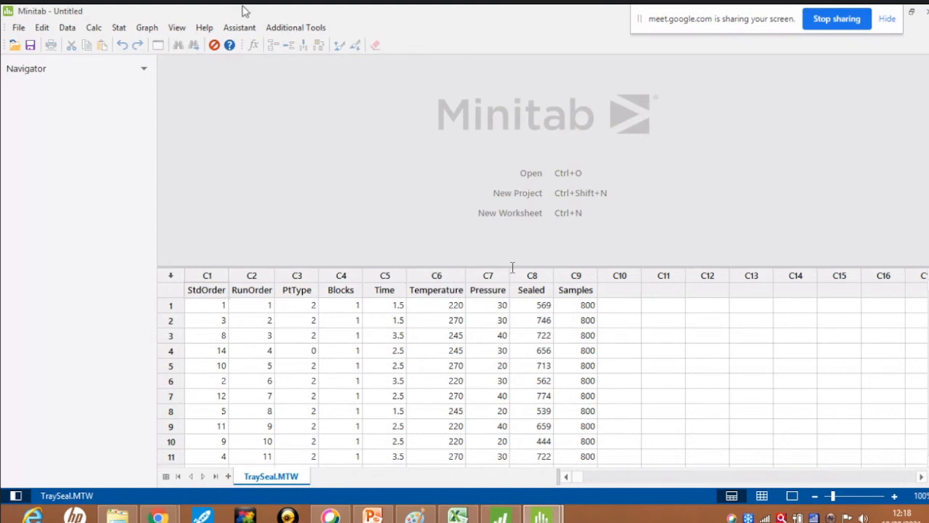
- Set up a response surface Analyze Binary Response with event name Event, Sealed as number of events, and Samples as number of trials
left_click(120, 29)
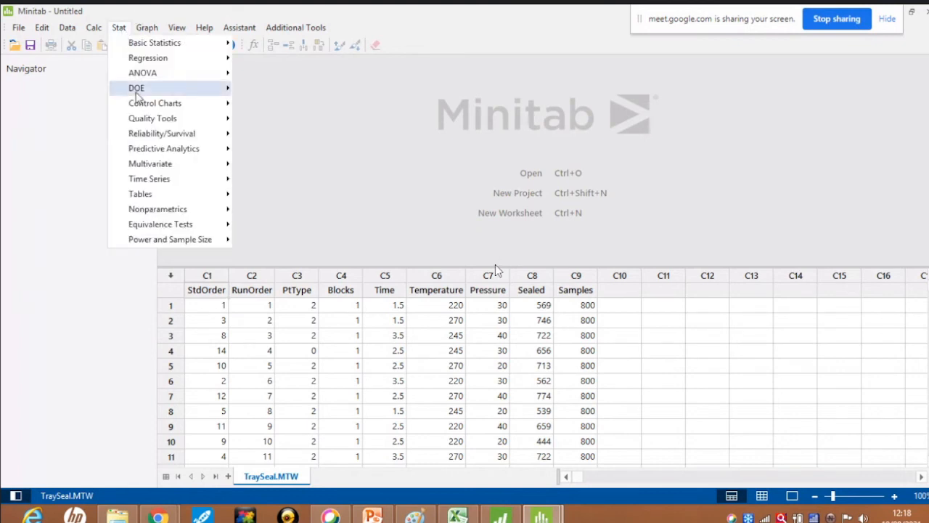
mouse_move(138, 87)
mouse_move(290, 124)
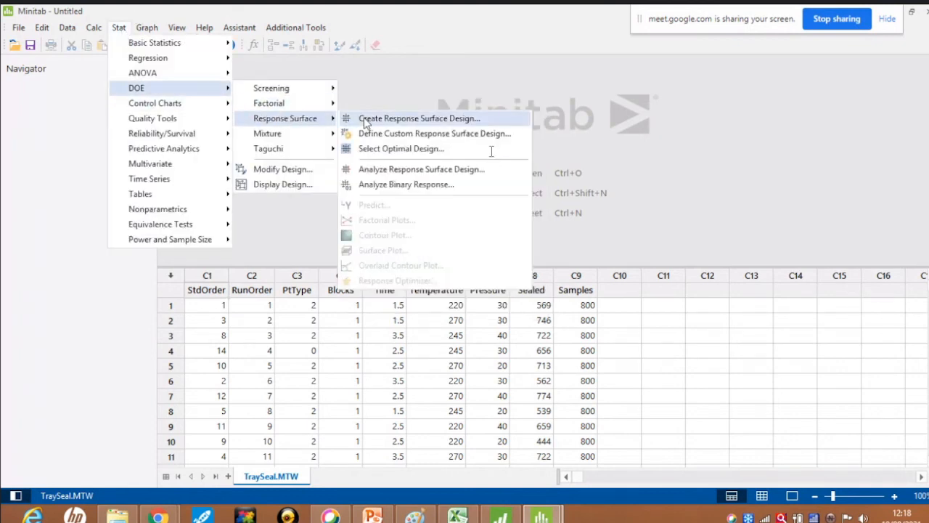
left_click(406, 185)
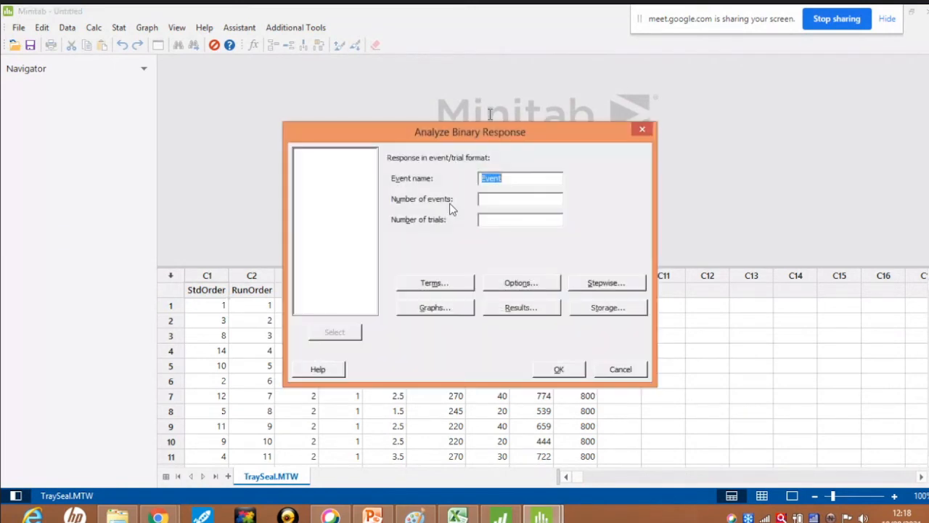
left_click(497, 204)
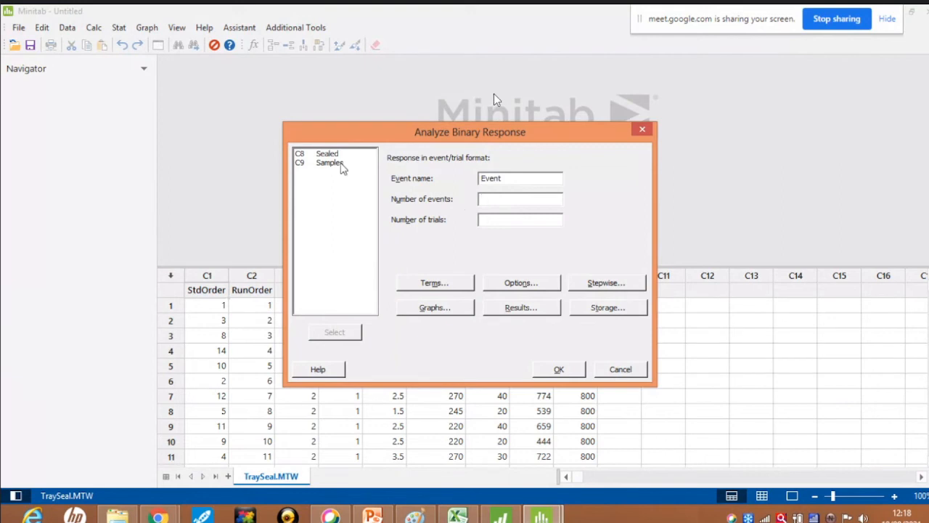
double_click(335, 156)
double_click(338, 163)
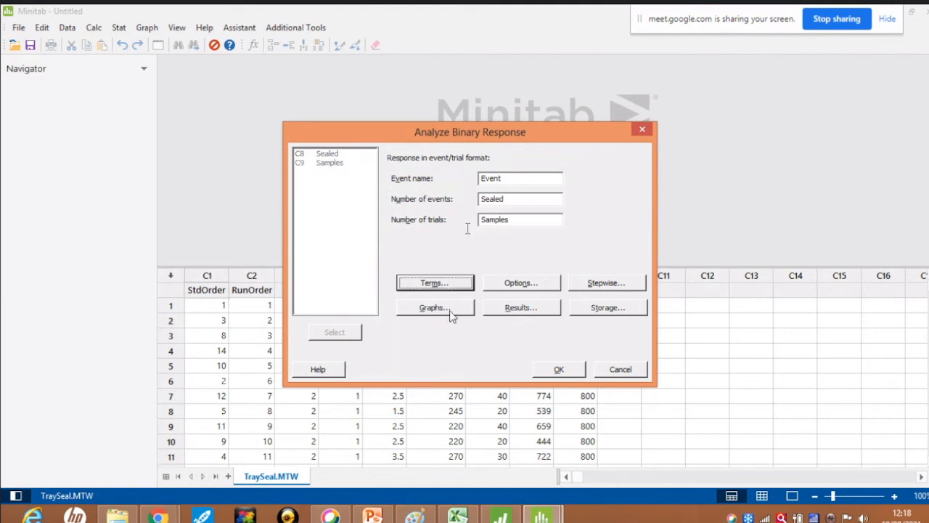
- Choose Four in one residual plots for the binary response analysis and run it
left_click(430, 311)
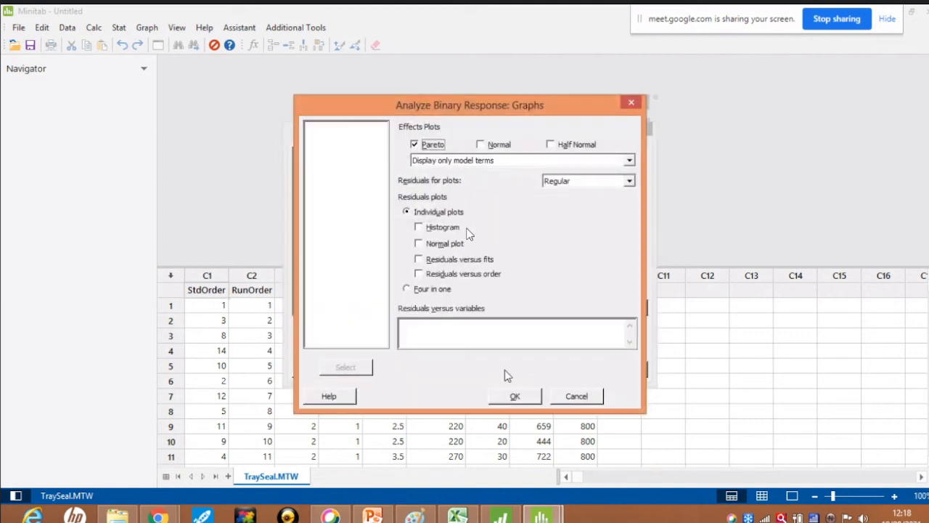
left_click(418, 293)
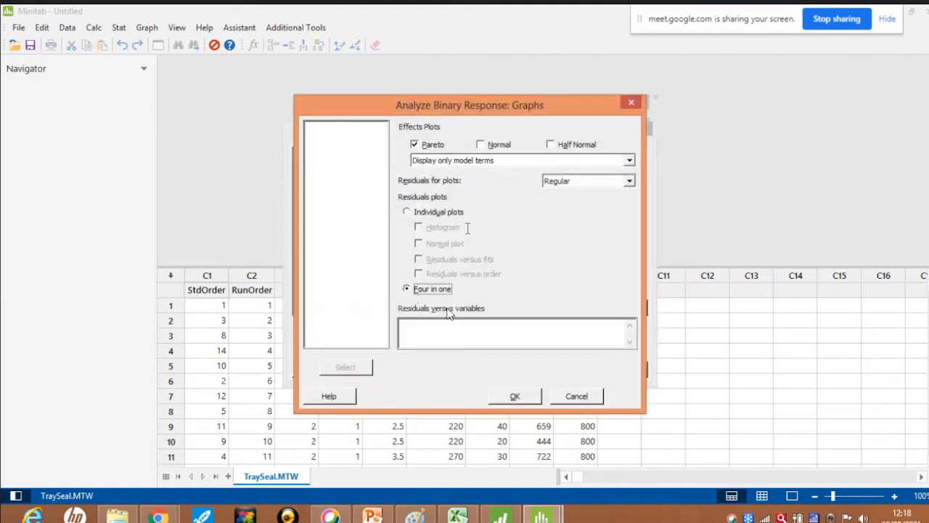
left_click(501, 394)
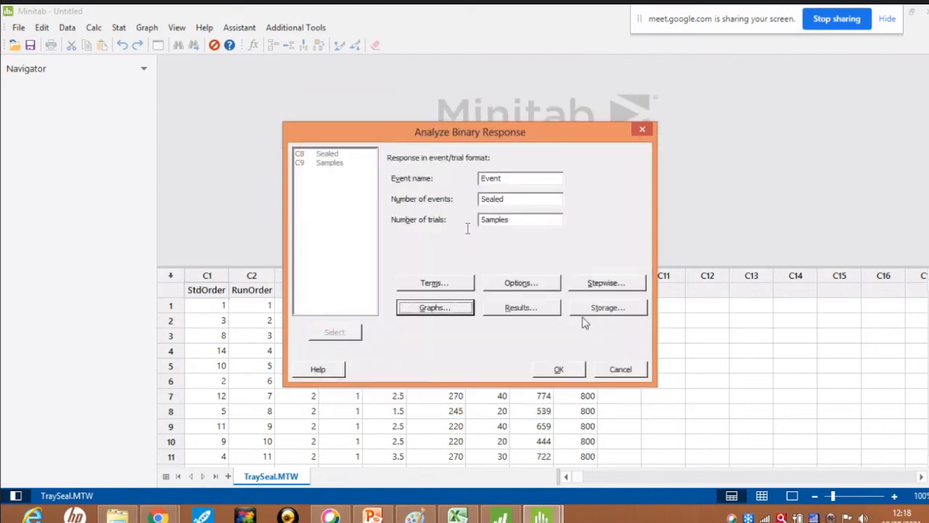
left_click(561, 368)
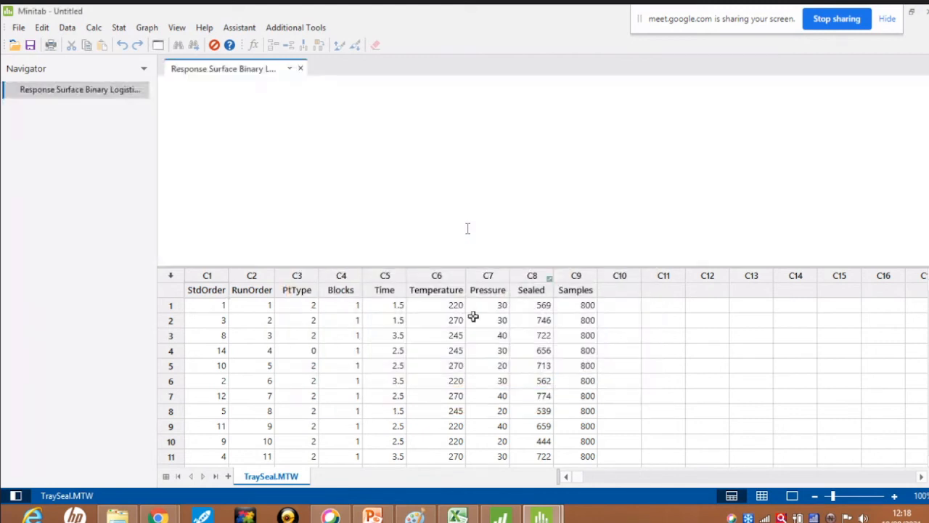
- View the Pareto chart of standardized effects for Sealed enlarged, examine which terms exceed the reference line, and close it without changes
scroll(404, 203, "down", 15)
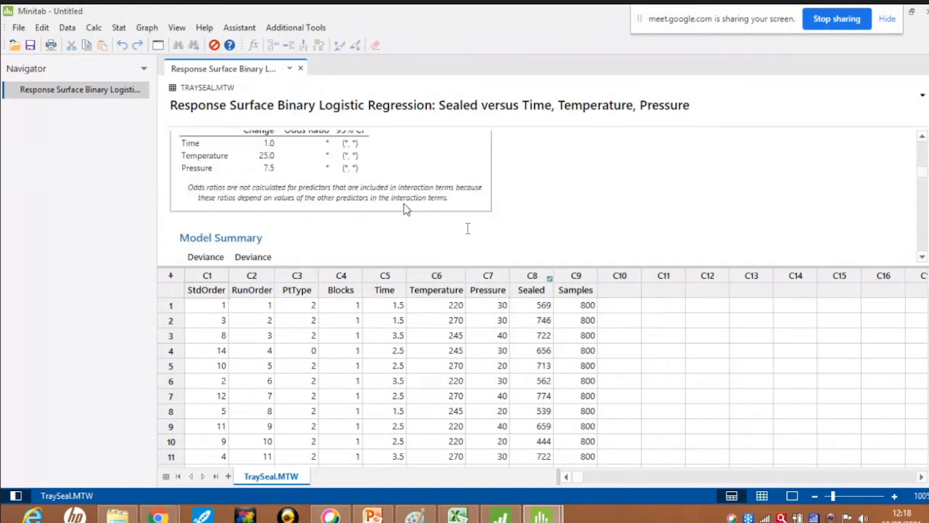
scroll(405, 210, "down", 15)
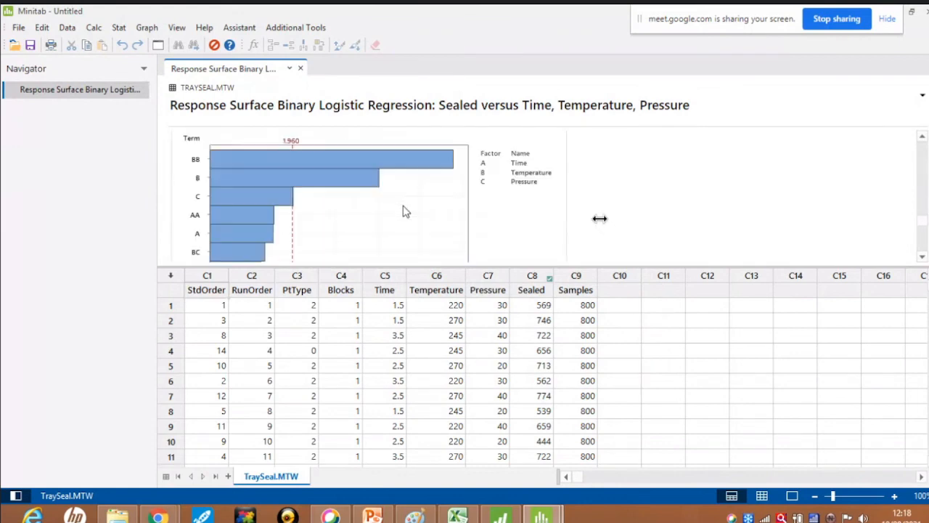
double_click(380, 214)
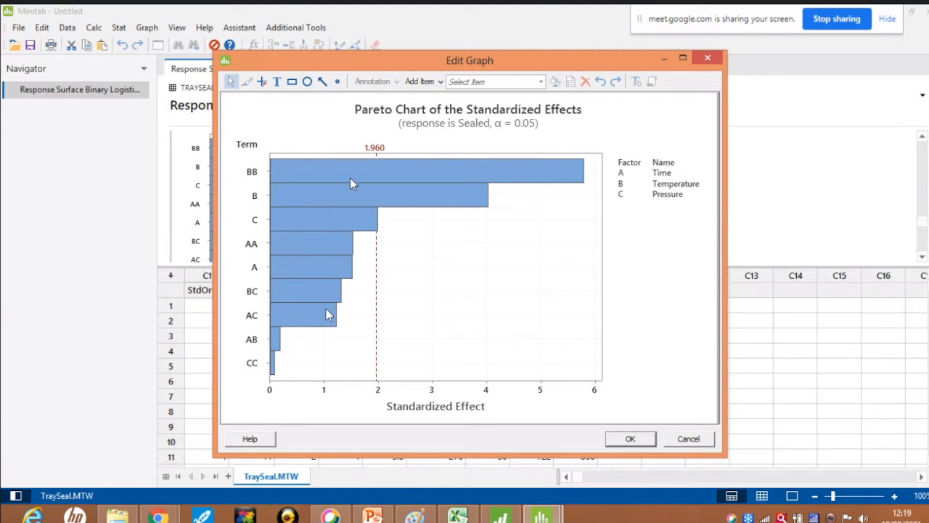
left_click(688, 439)
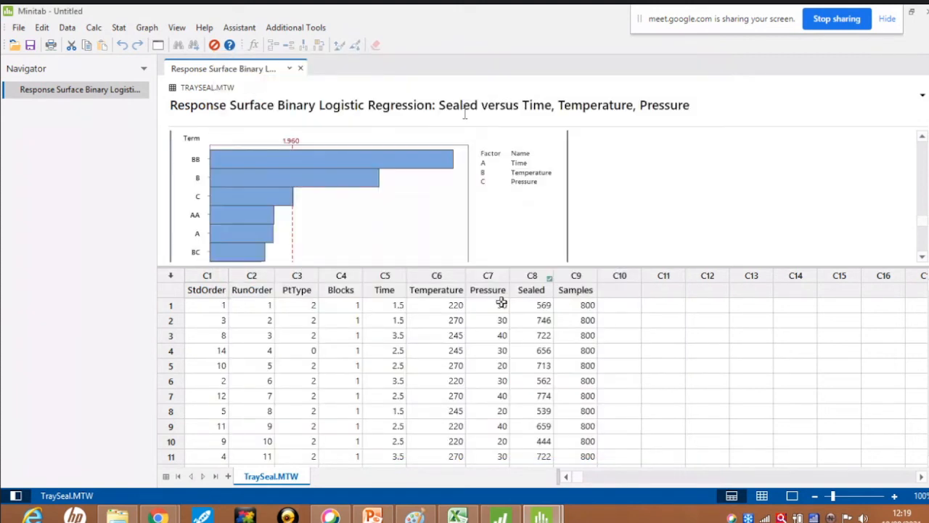
- View the four-in-one deviance residual plots for Sealed enlarged, examine them, and close them without changes
scroll(367, 248, "down", 10)
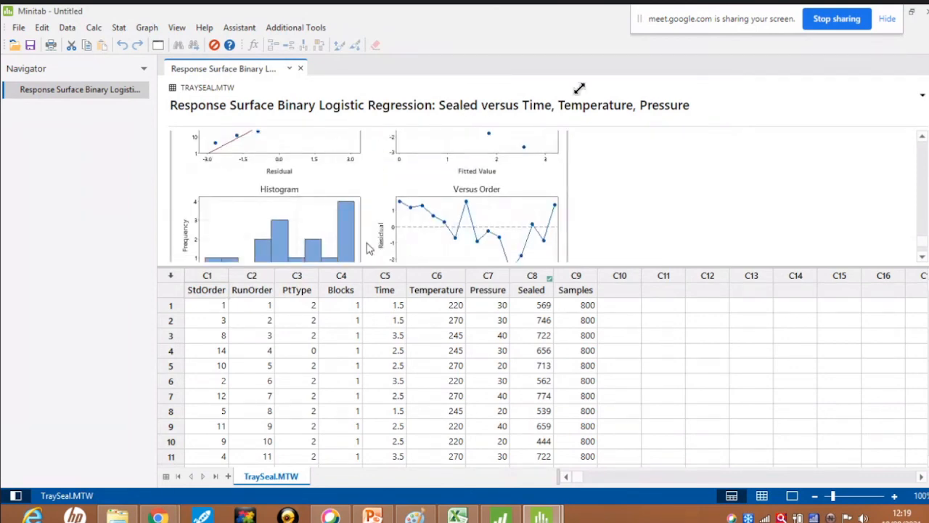
double_click(345, 177)
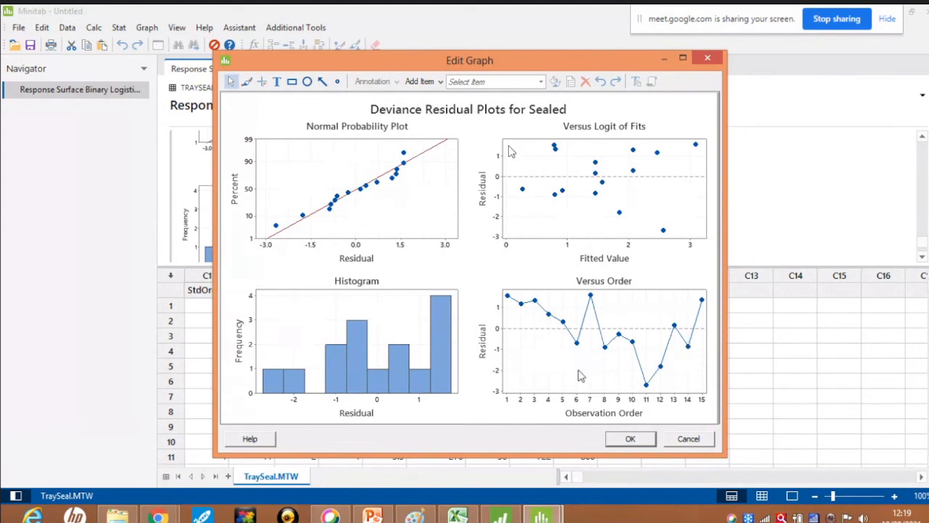
left_click(689, 440)
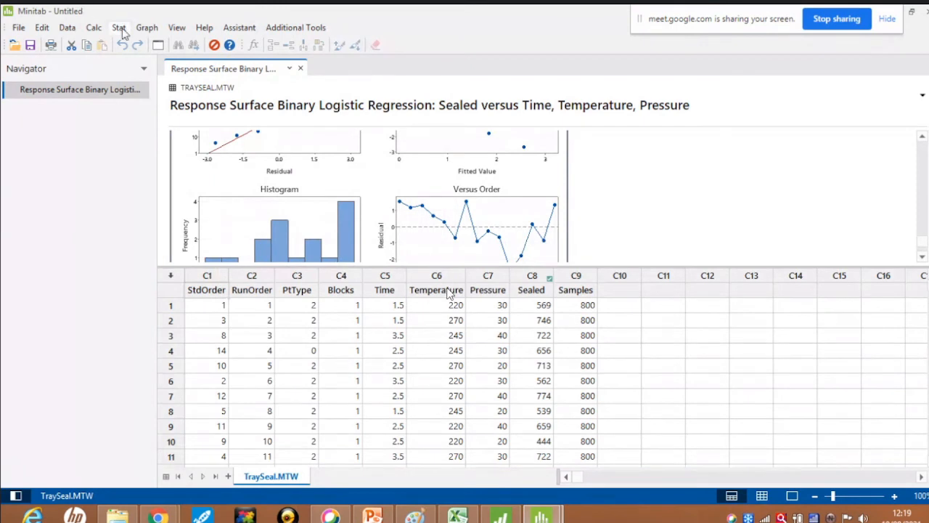
- Run the Response Optimizer with the Sealed goal set to Maximize and review the optimization output
left_click(120, 29)
mouse_move(148, 89)
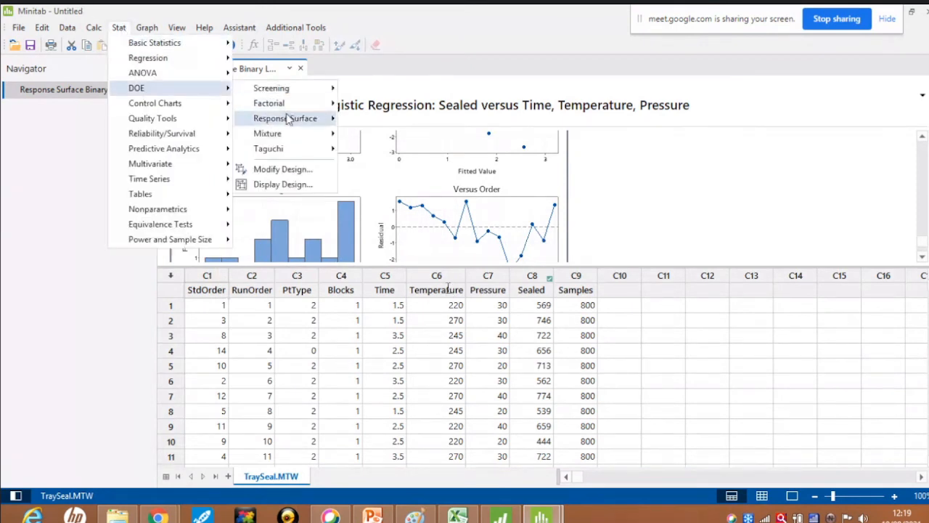
mouse_move(288, 119)
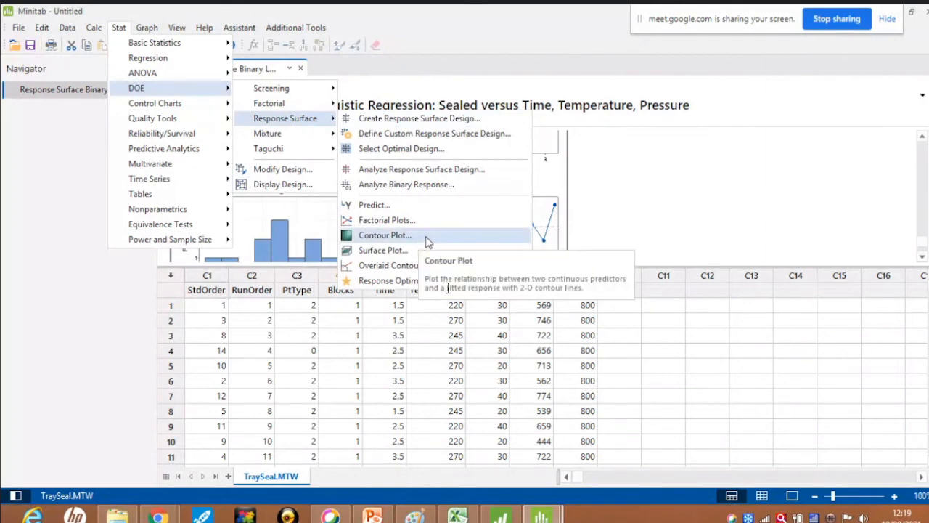
left_click(403, 283)
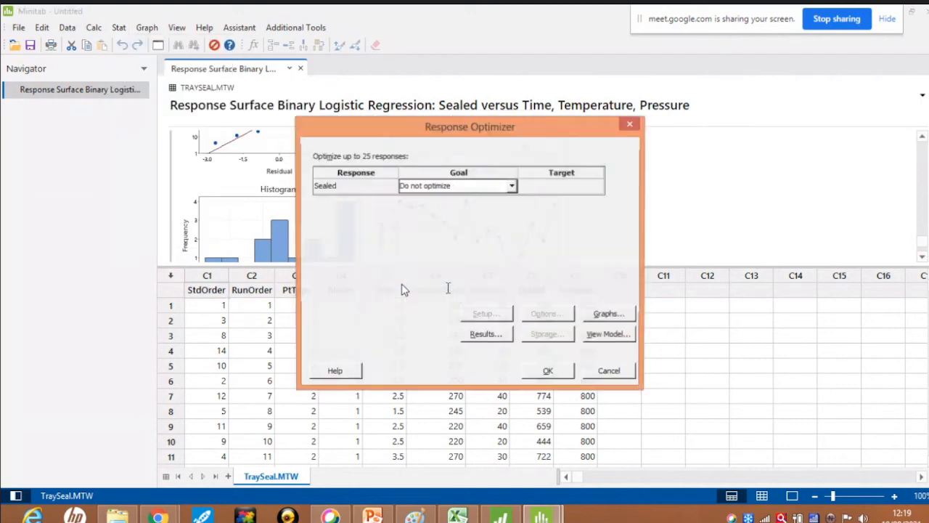
left_click(511, 187)
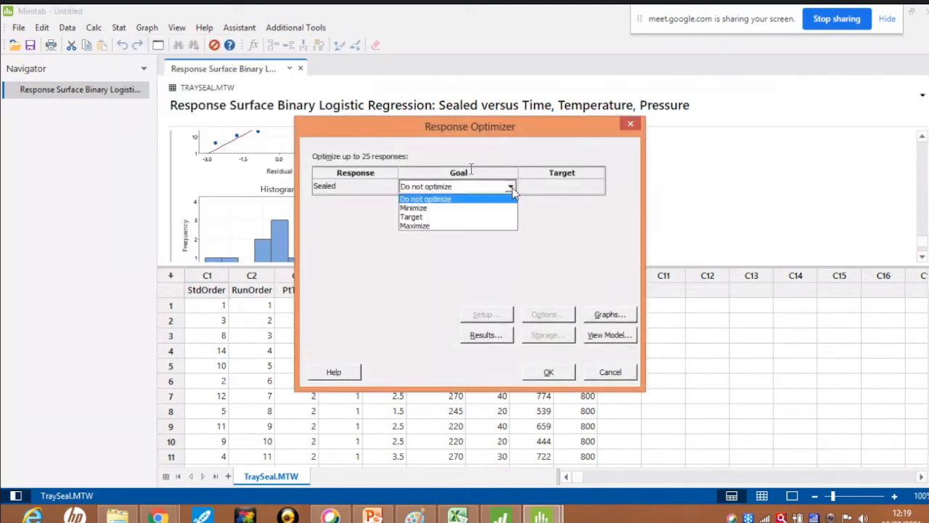
left_click(442, 227)
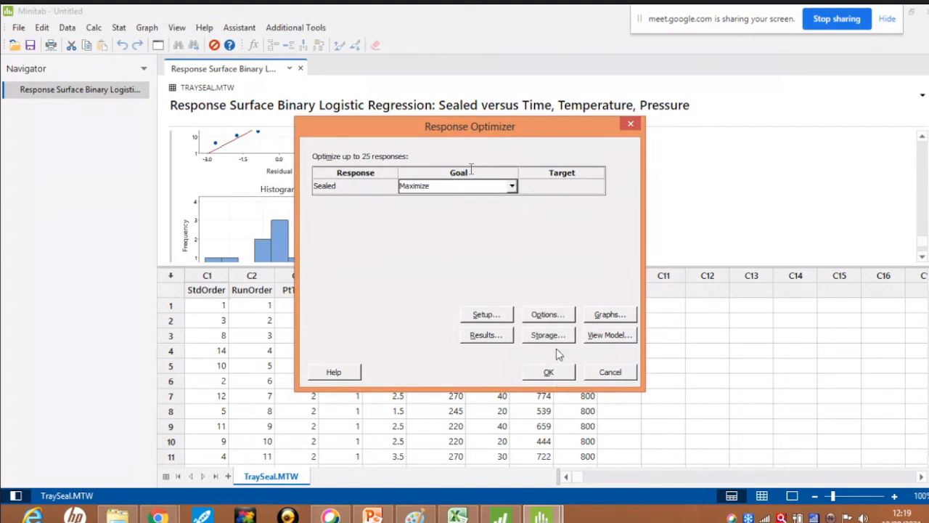
left_click(546, 373)
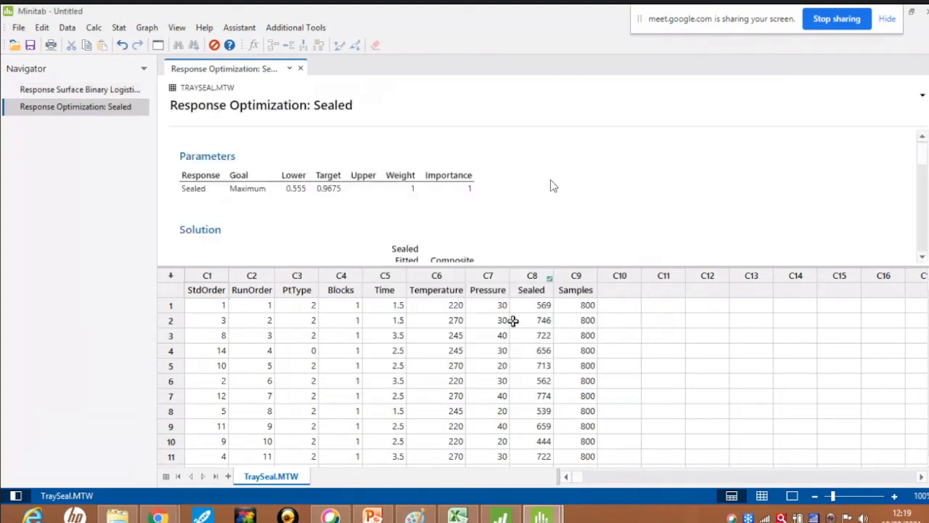
scroll(506, 222, "down", 8)
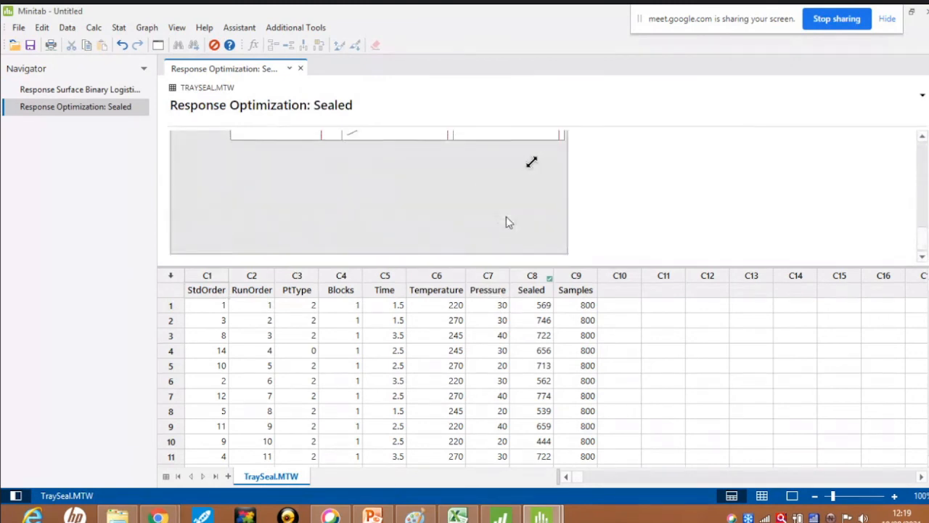
scroll(506, 222, "up", 3)
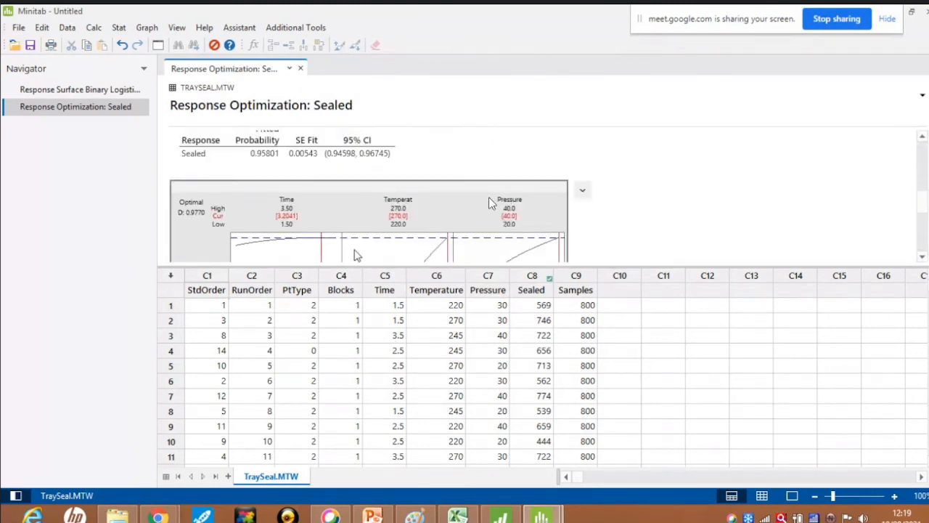
- Explore the Sealed optimization plot with Time at 3.2131, Temperature at 269.0464 and Pressure at 38.4577, and close it without keeping the settings
double_click(489, 195)
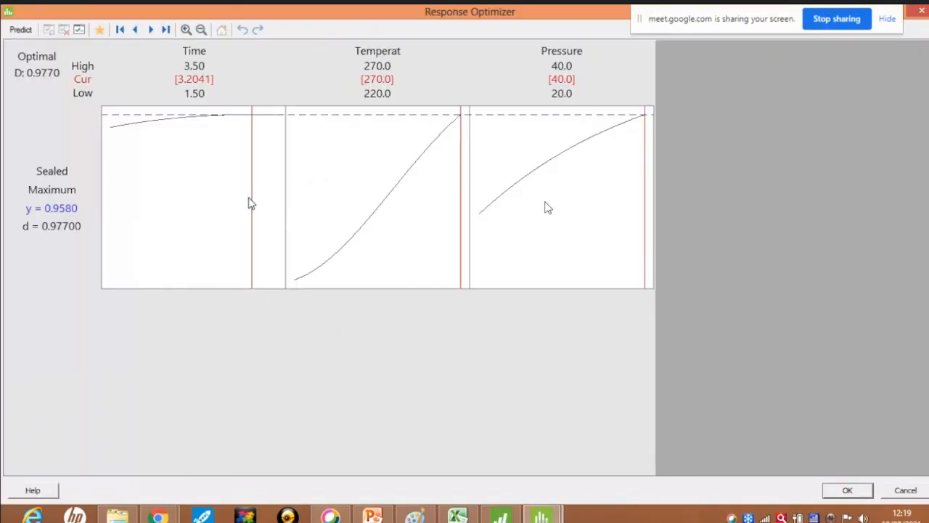
left_click_drag(251, 195, 253, 195)
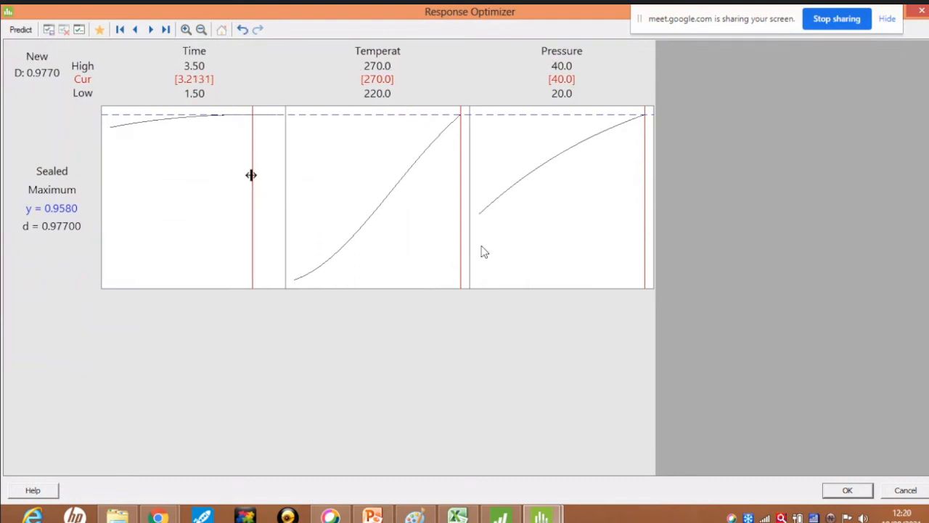
mouse_move(250, 175)
left_mouse_down()
mouse_move(179, 172)
mouse_move(253, 174)
left_mouse_up()
left_click_drag(460, 153, 458, 179)
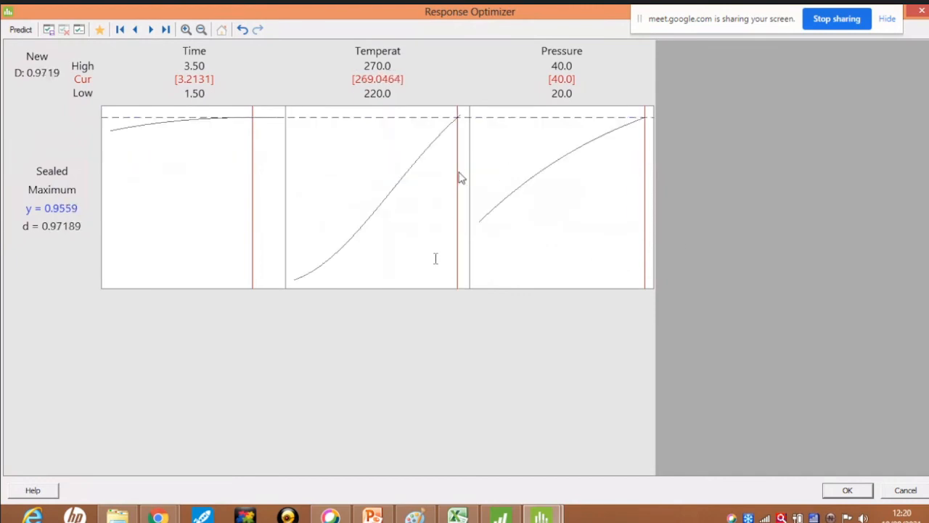
left_click_drag(645, 131, 625, 133)
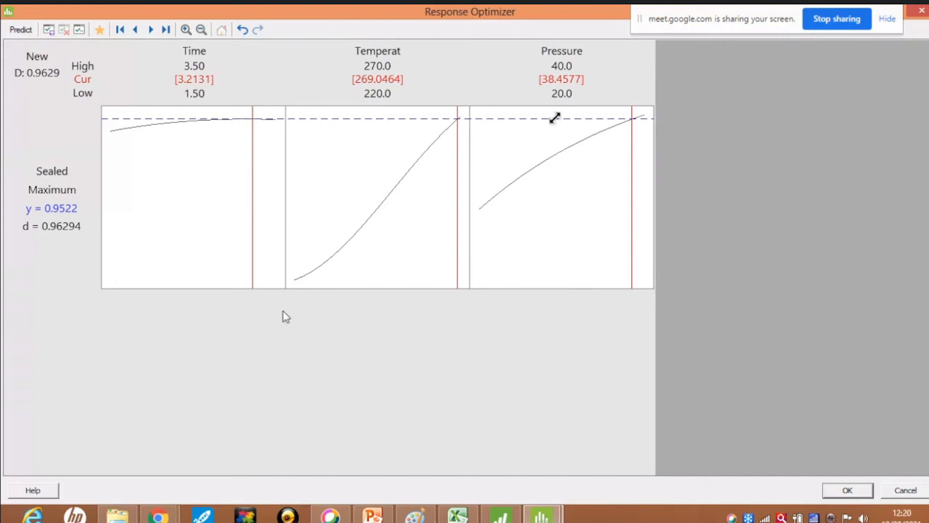
mouse_move(925, 16)
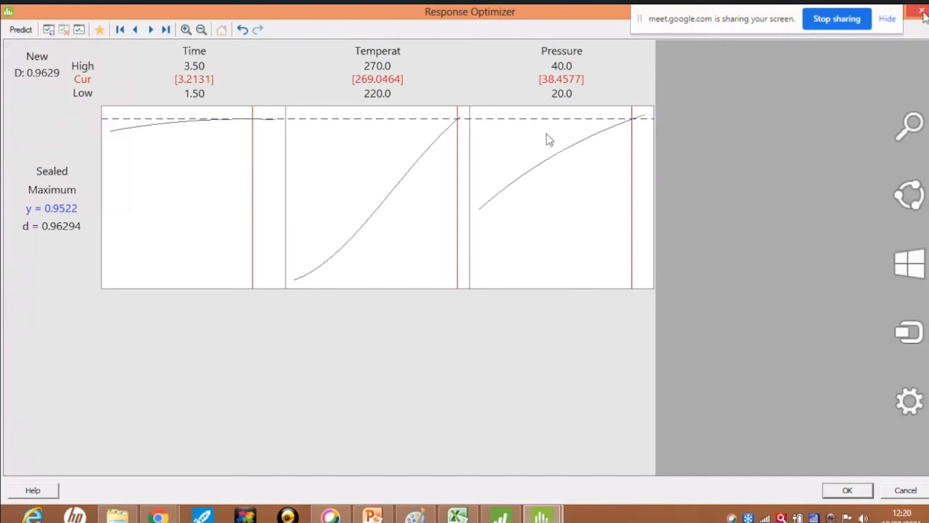
left_click(921, 11)
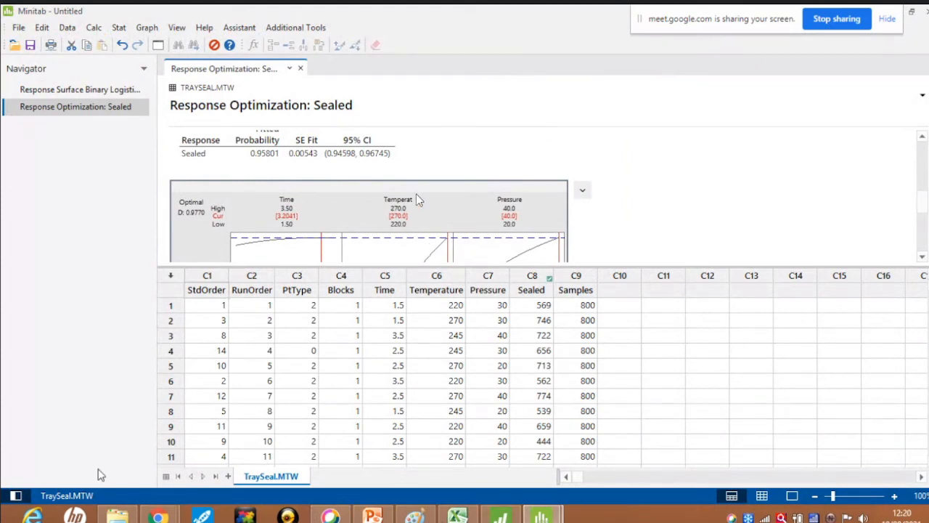
- Switch to the Google Meet call in Chrome and view the participants
mouse_move(158, 514)
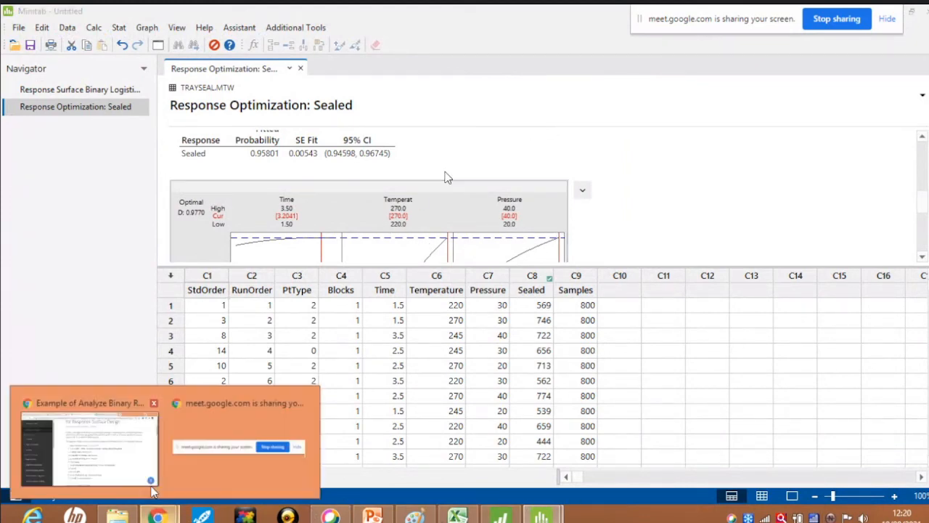
left_click(99, 447)
left_click(230, 13)
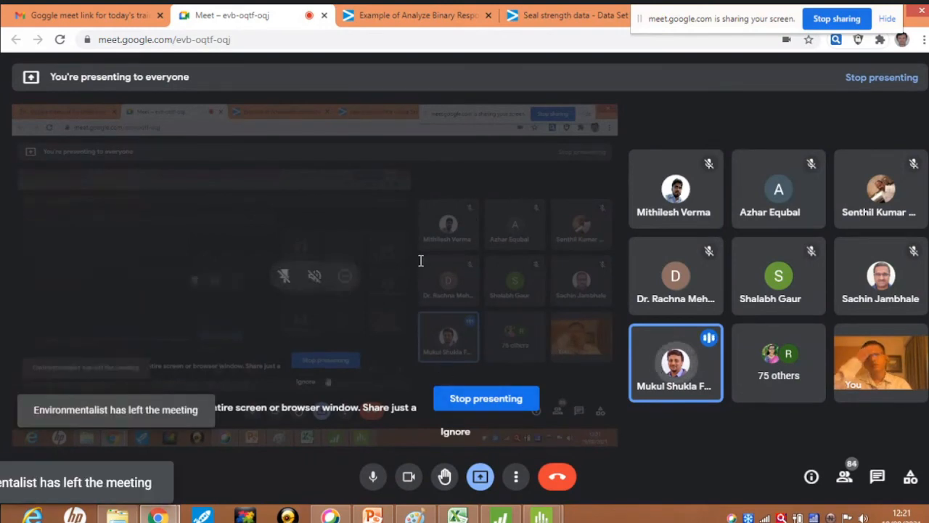
mouse_move(541, 516)
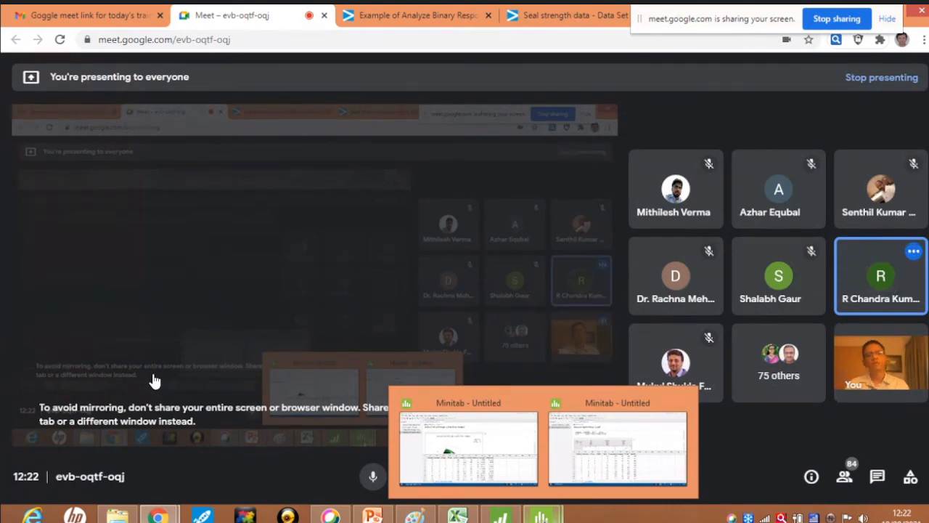
- Return to the TraySeal project in Minitab and enlarge the worksheet to show all 15 runs
left_click(601, 459)
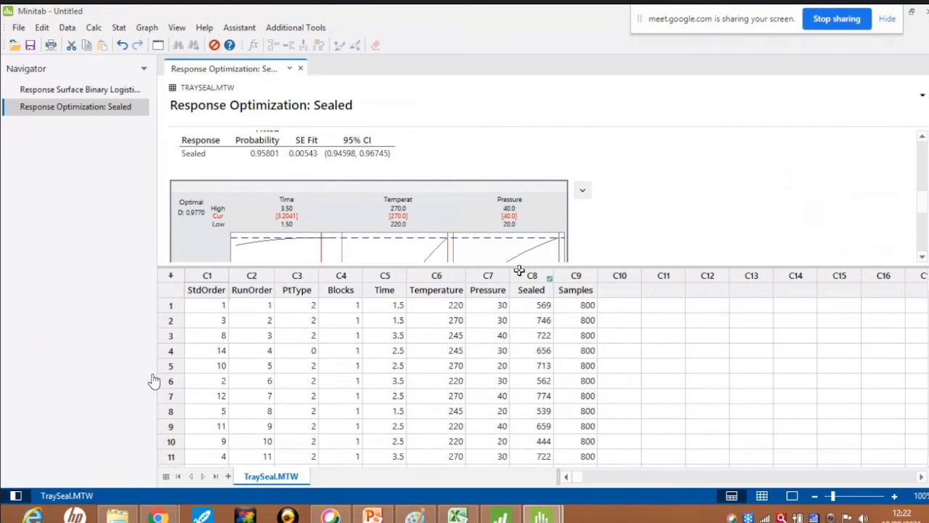
left_click_drag(520, 267, 520, 163)
- Examine the Time, Temperature and Pressure settings across the TraySeal runs and compare the Sealed counts with the Samples column
left_click(384, 202)
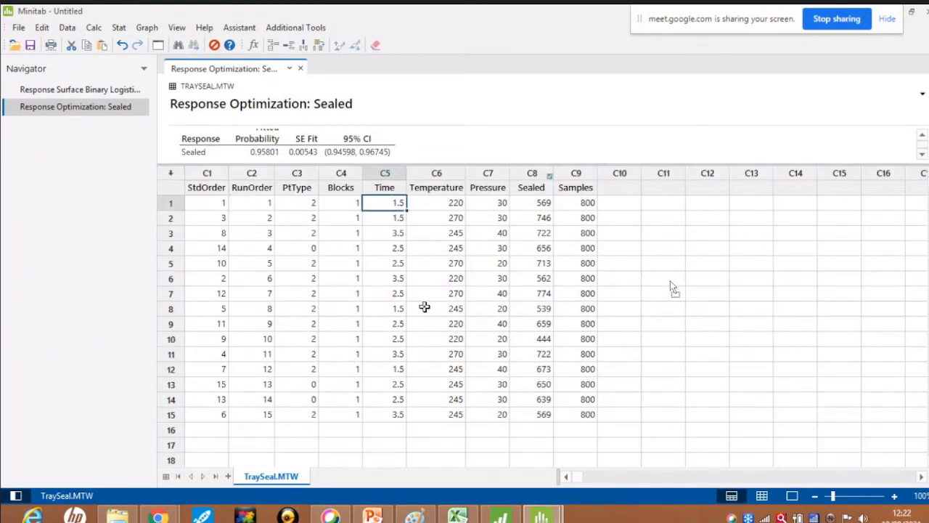
key("Down")
key("Down")
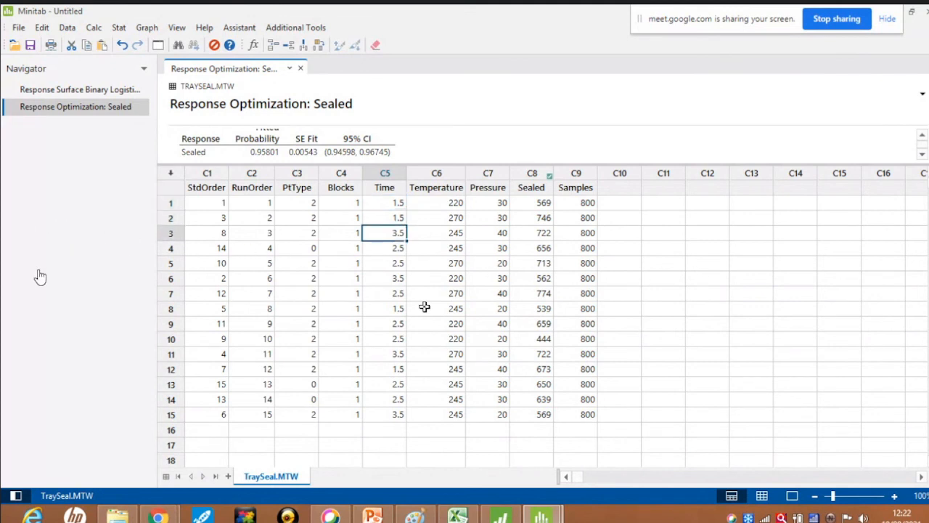
key("Down")
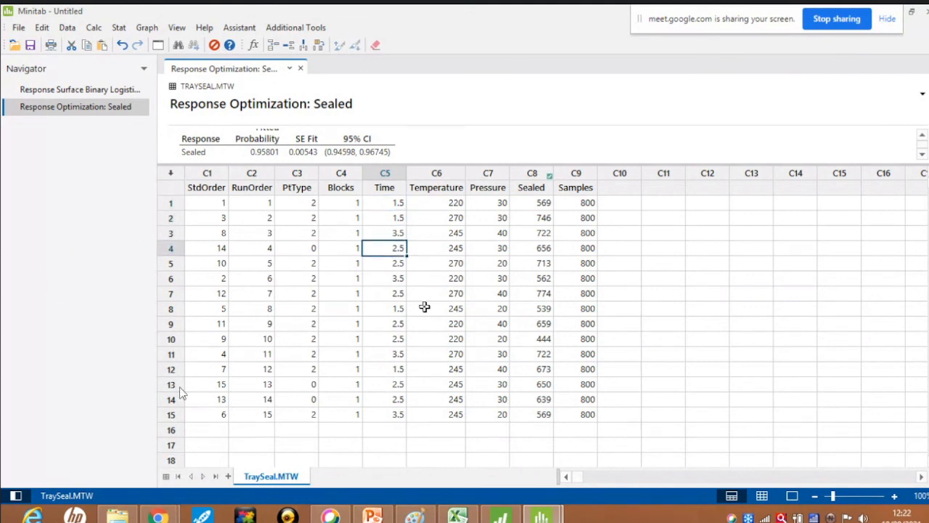
key("Down")
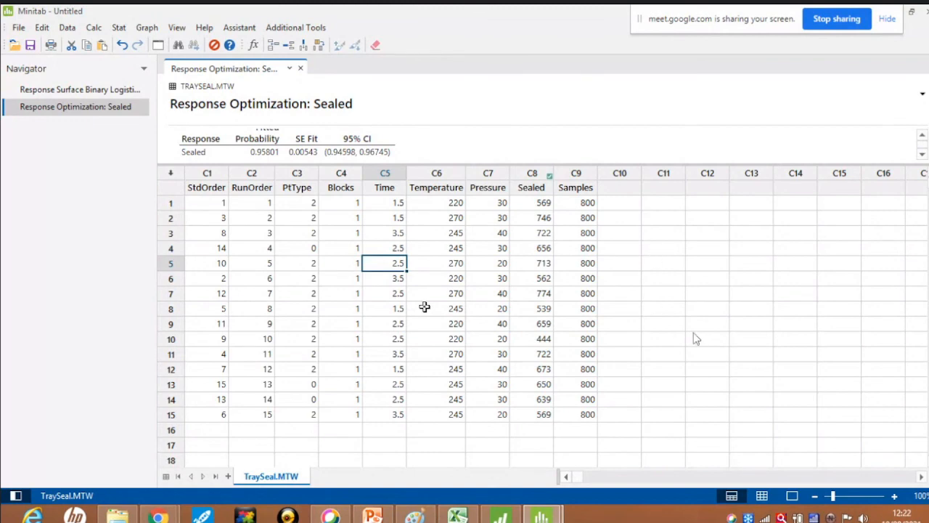
key("Right")
key("Right")
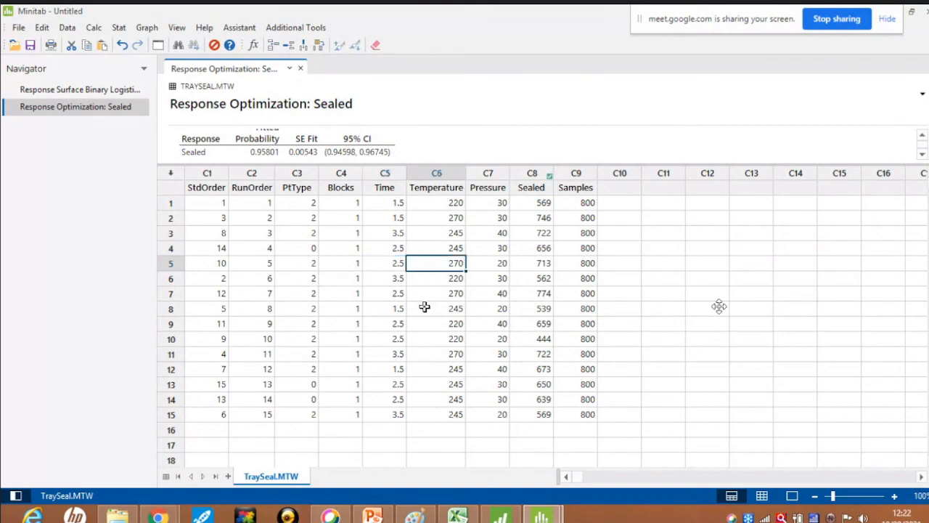
key("Right")
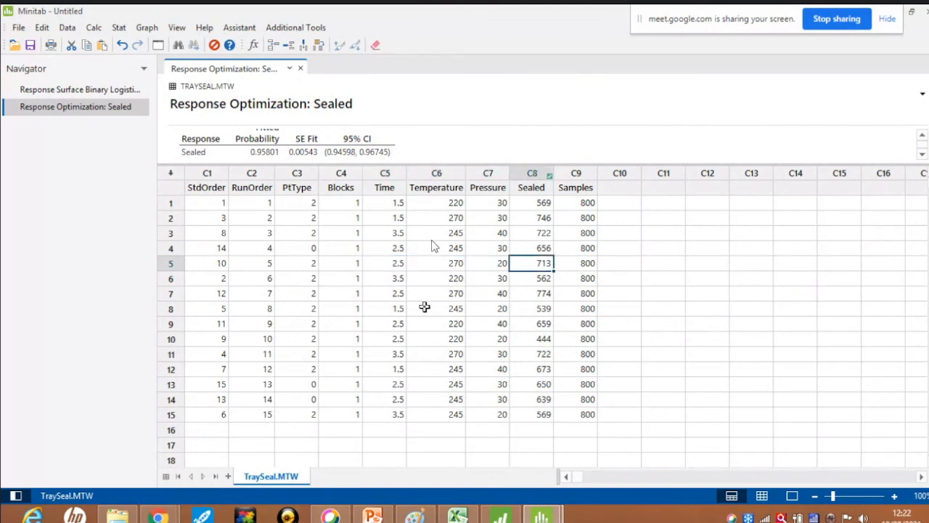
key("Up")
key("Up")
key("Up")
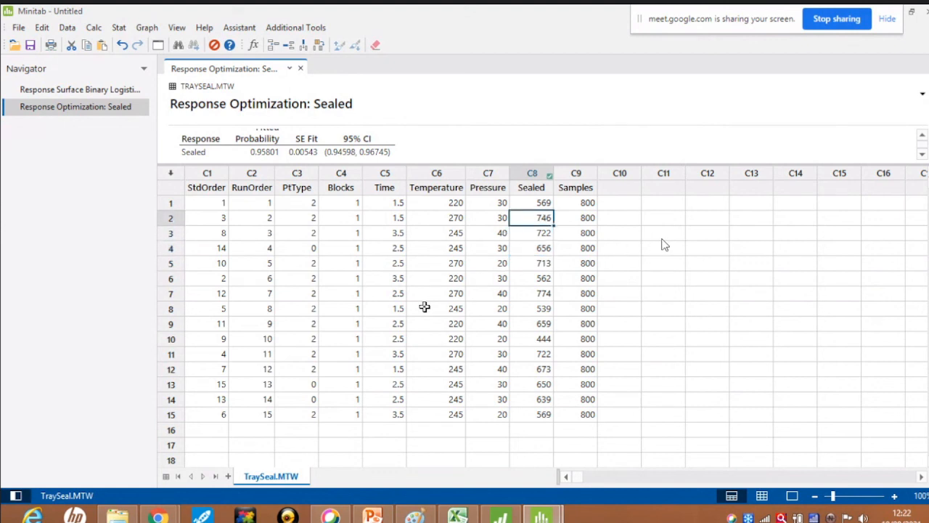
key("Up")
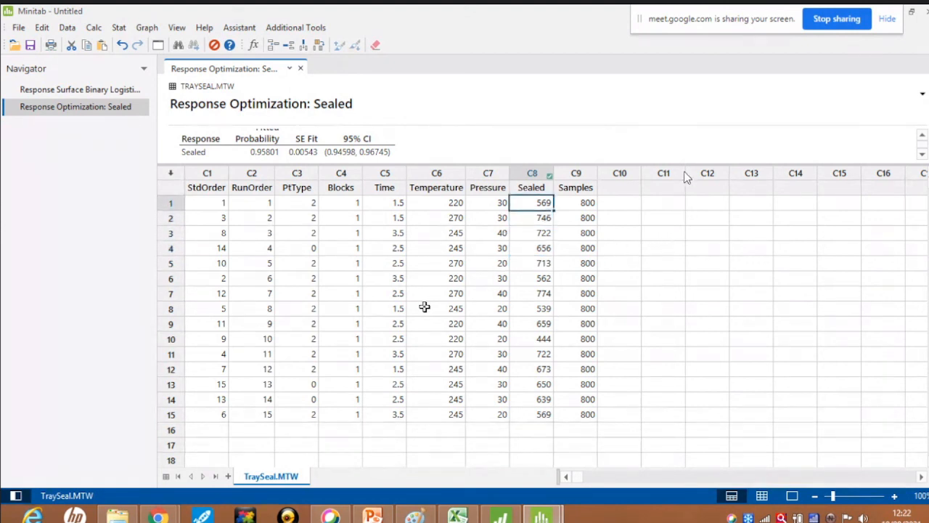
key("Right")
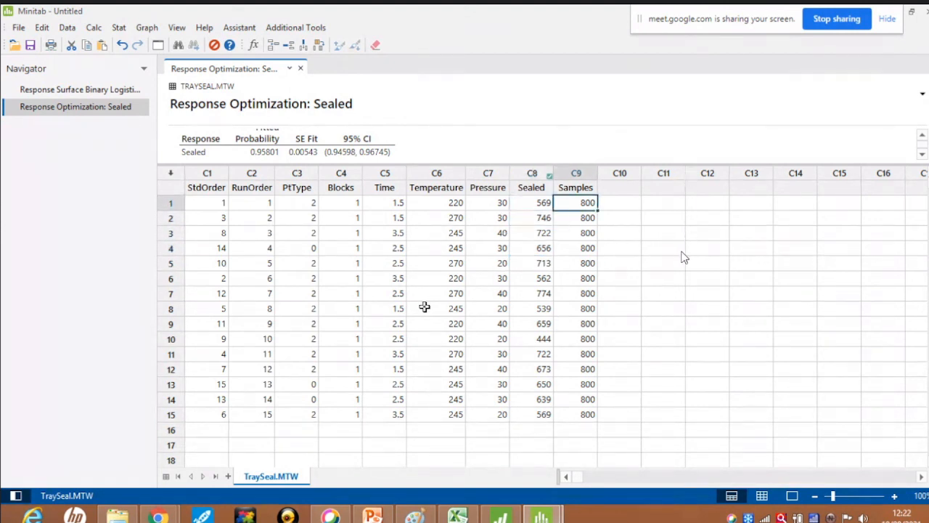
key("Down")
key("Down")
key("Down")
key("Down")
key("Down")
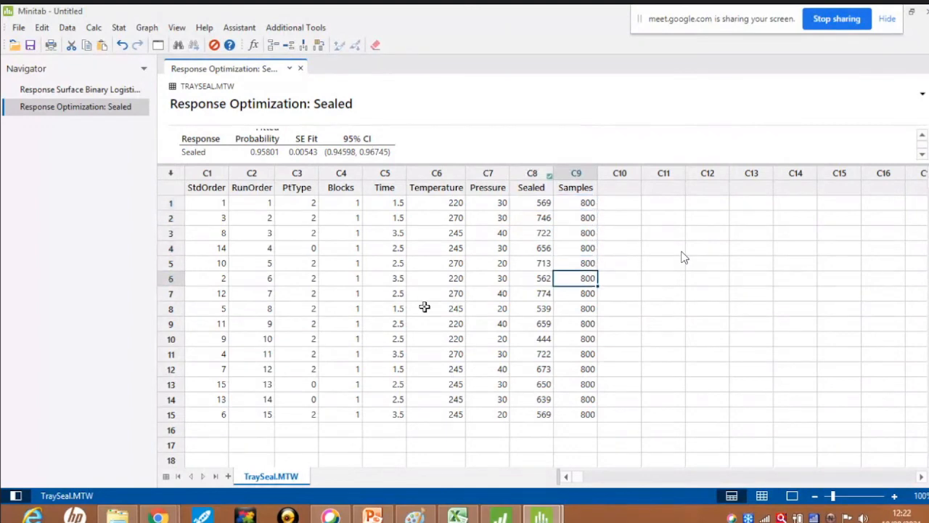
key("Left")
key("Down")
key("Down")
key("Down")
key("Down")
key("Down")
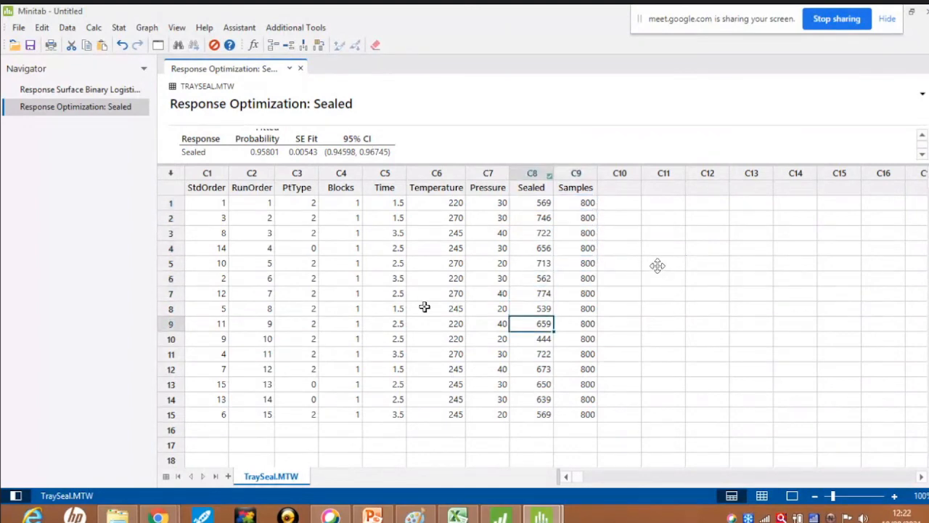
key("Down")
key("Down")
key("Down")
key("Down")
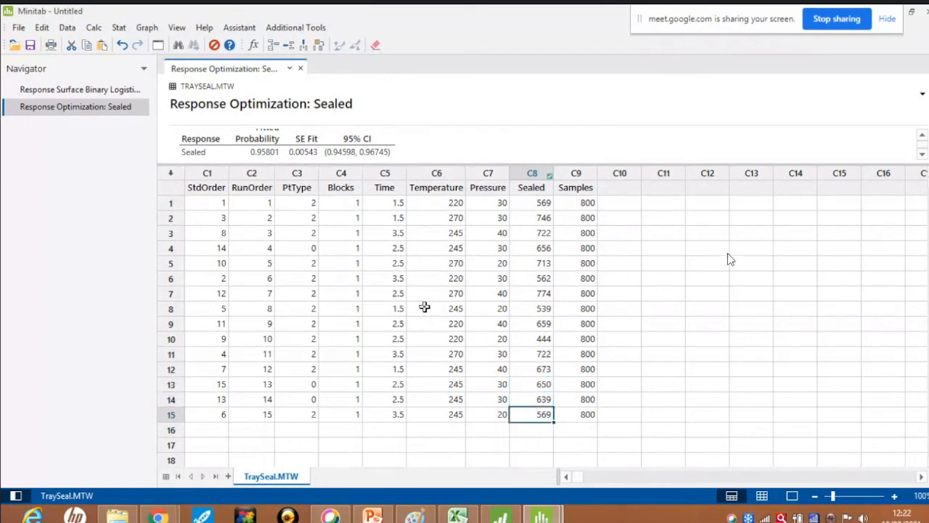
key("Up")
key("Up")
key("Up")
key("Up")
key("Up")
key("Up")
key("Up")
key("Up")
key("Up")
key("Up")
key("Up")
key("Up")
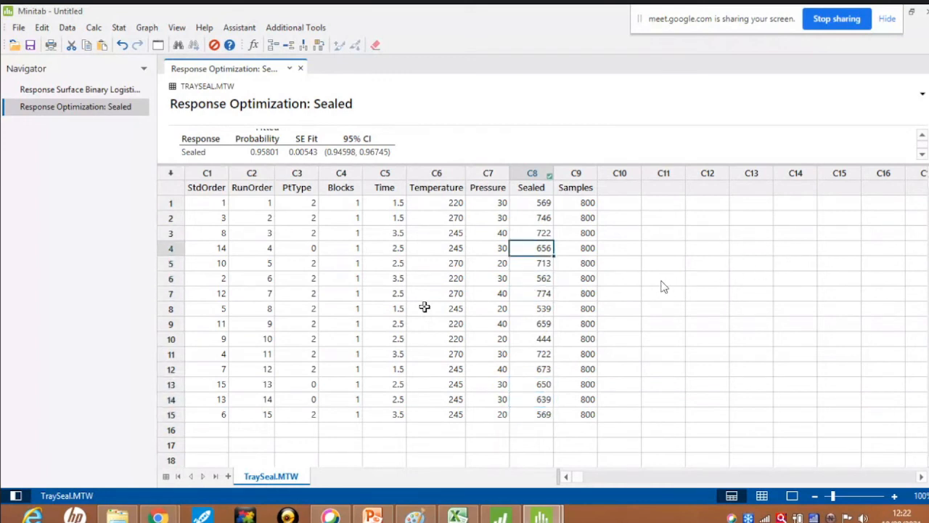
key("Up")
key("Up")
key("Right")
key("Left")
key("Left")
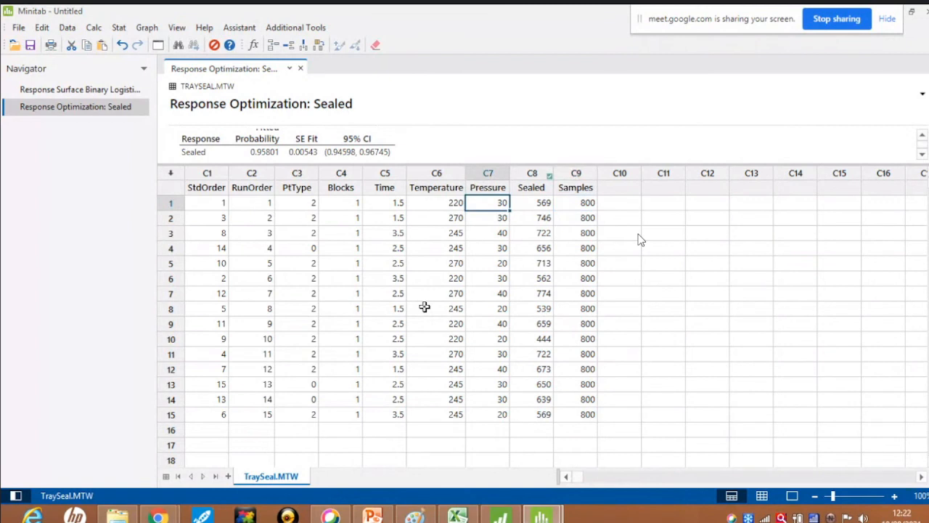
key("Left")
key("Left")
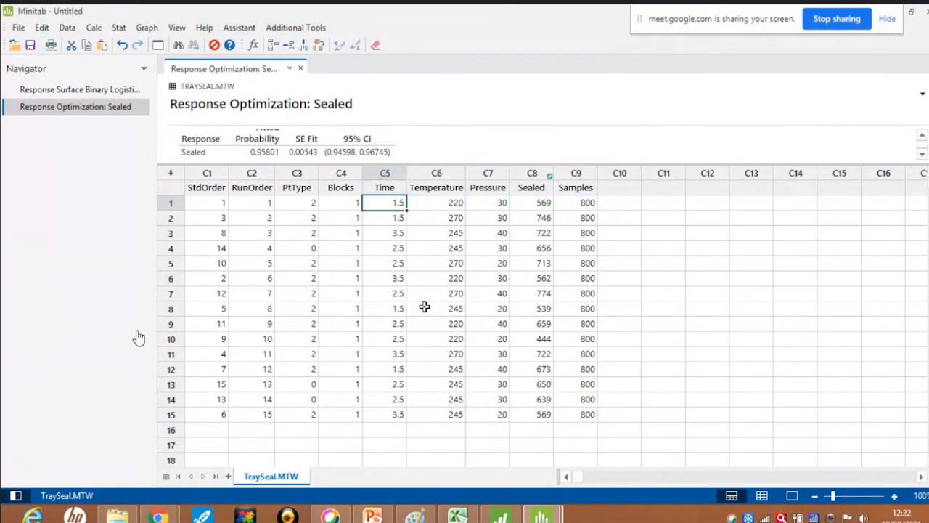
key("Down")
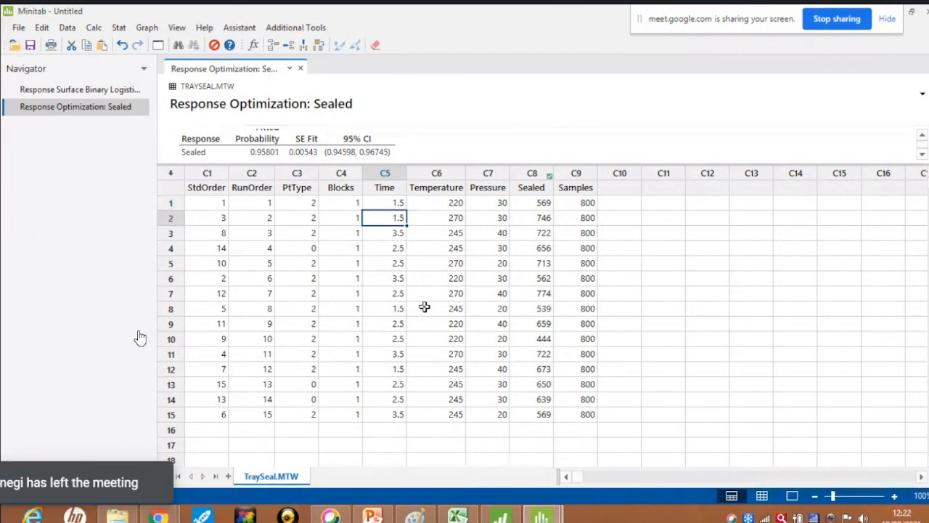
key("Right")
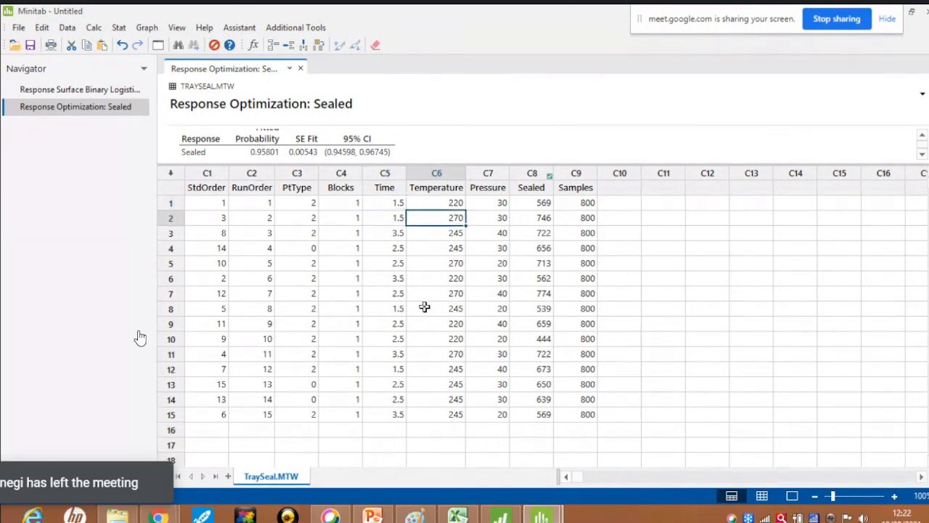
- Rerun the response surface binary response analysis with Sealed as events, Samples as trials, and the Pareto and Four in one plots
left_click(119, 29)
mouse_move(141, 93)
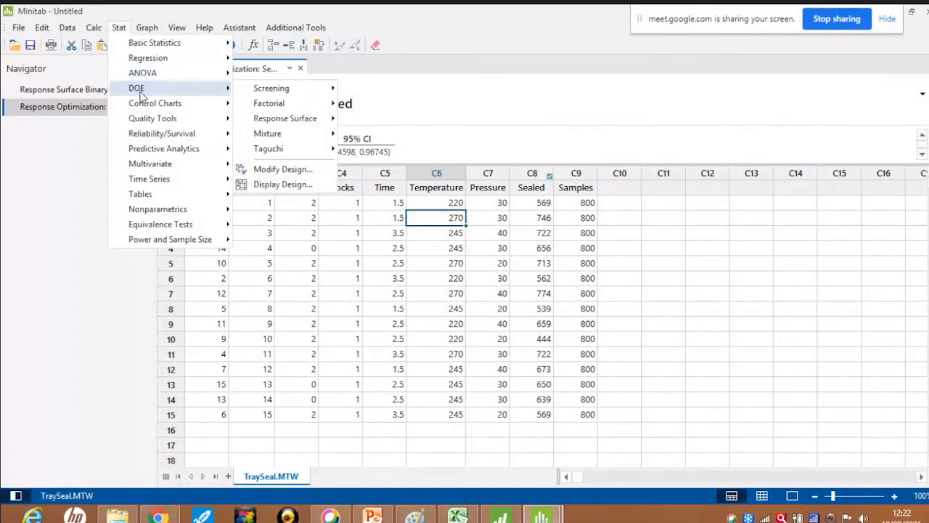
mouse_move(284, 124)
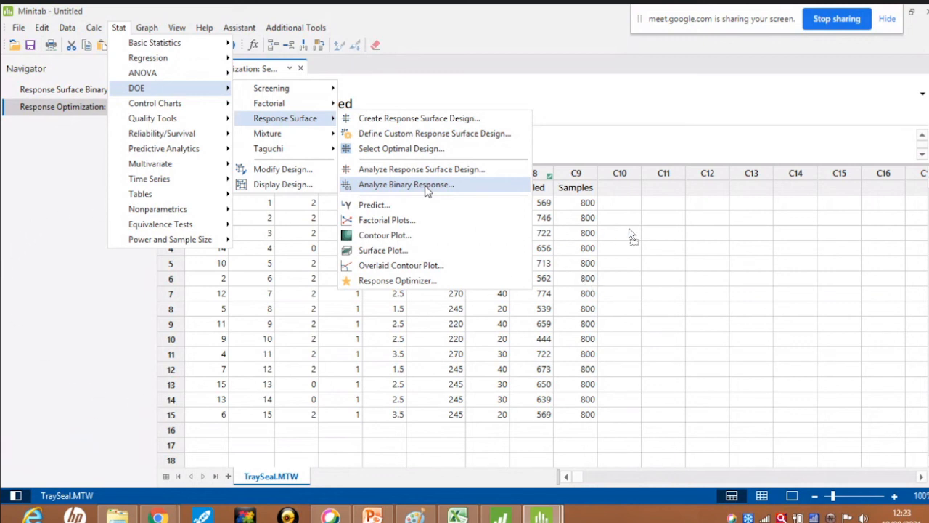
left_click(406, 184)
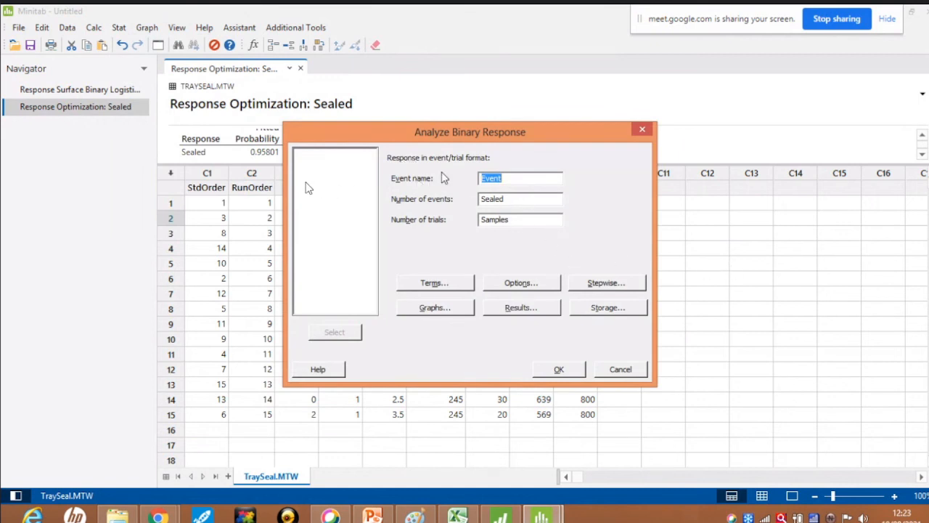
left_click(513, 198)
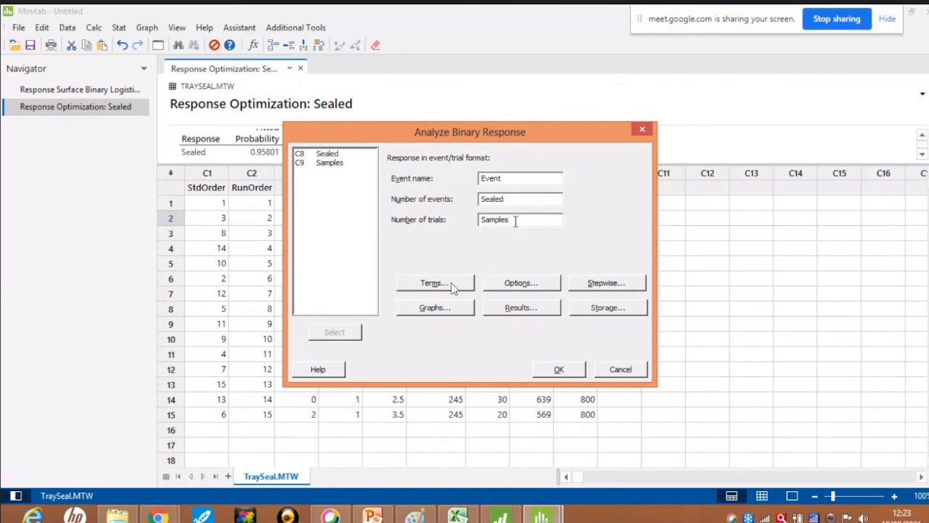
left_click(436, 307)
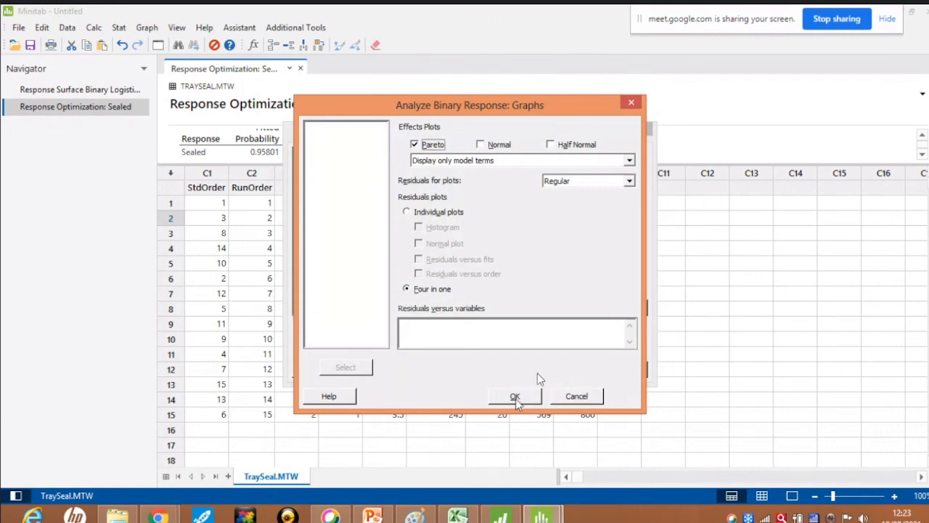
left_click(524, 401)
left_click(545, 371)
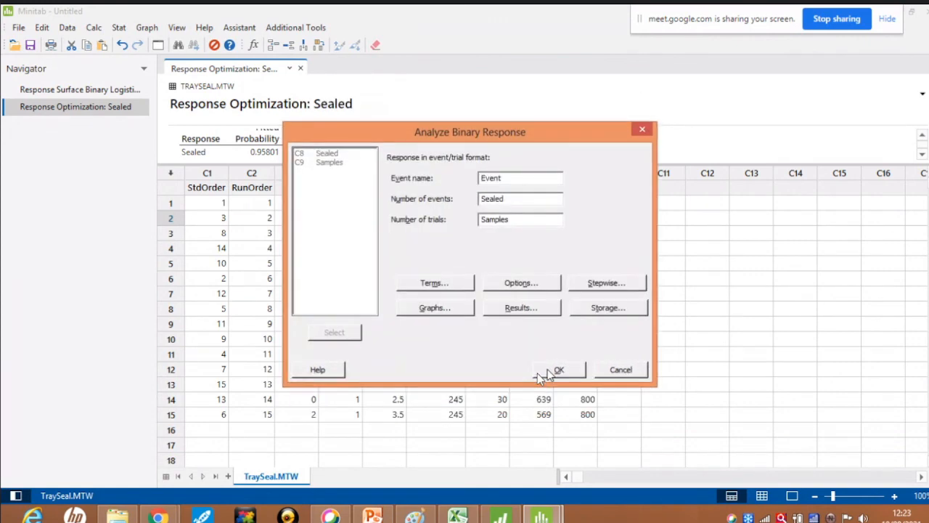
- Enlarge the output area to show the regression's Method and Response Information, and view the worksheet from its first run
left_click_drag(376, 164, 374, 299)
scroll(377, 260, "down", 3)
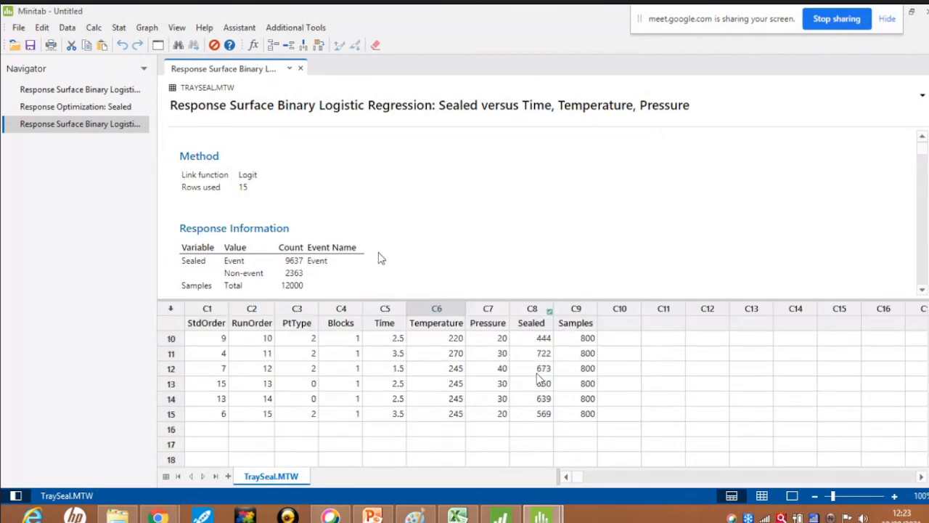
scroll(539, 378, "up", 3)
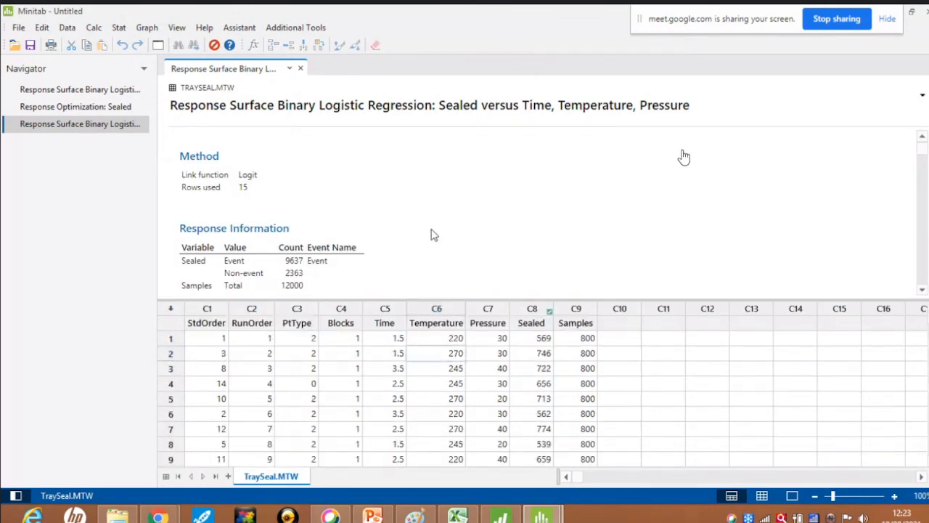
- Examine an enlarged view of the Pareto Chart of the Standardized Effects for Sealed and close it
left_click_drag(924, 151, 925, 214)
scroll(526, 263, "down", 10)
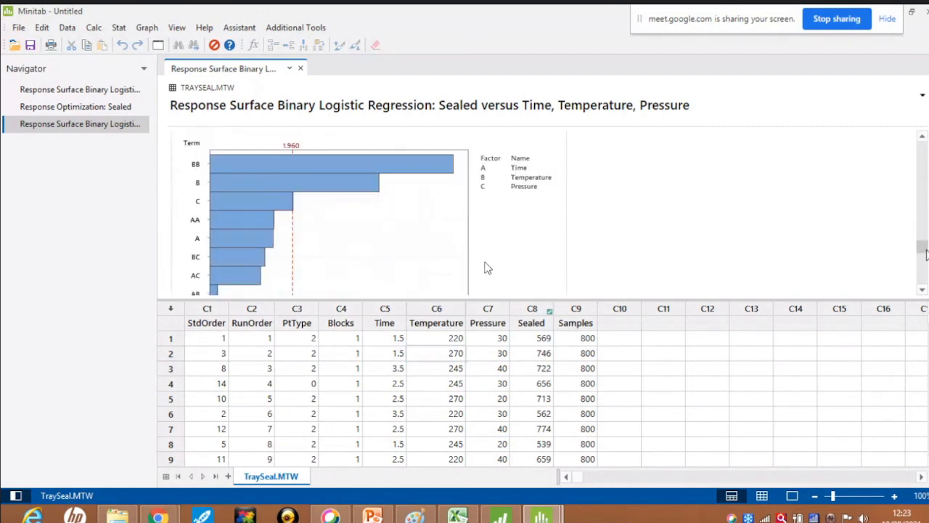
double_click(331, 242)
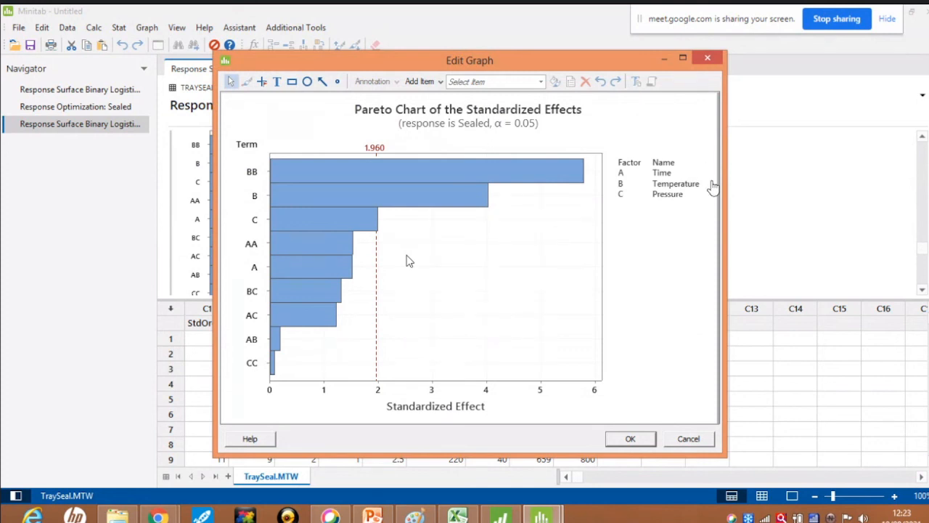
left_click(627, 439)
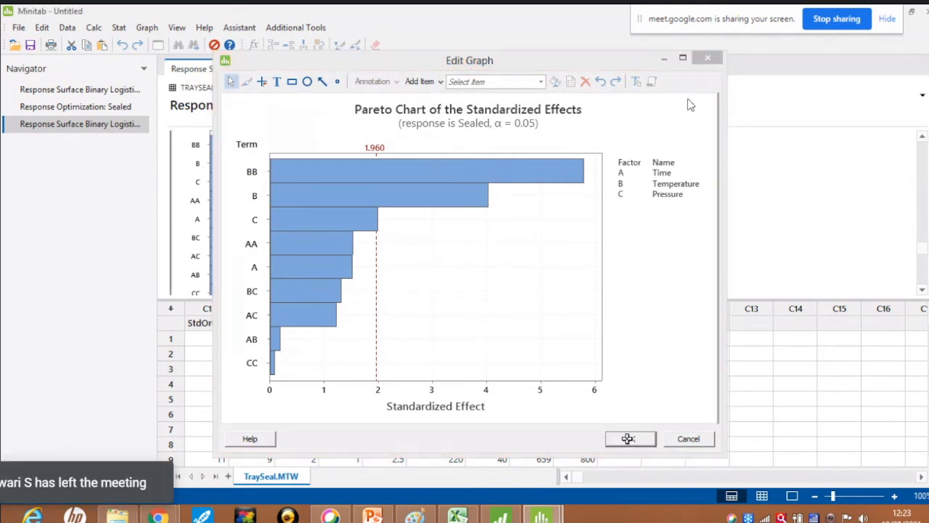
- Examine the enlarged Deviance Residual Plots for Sealed, and review the regression output back up to the Odds Ratios for Continuous Predictors
scroll(621, 248, "down", 5)
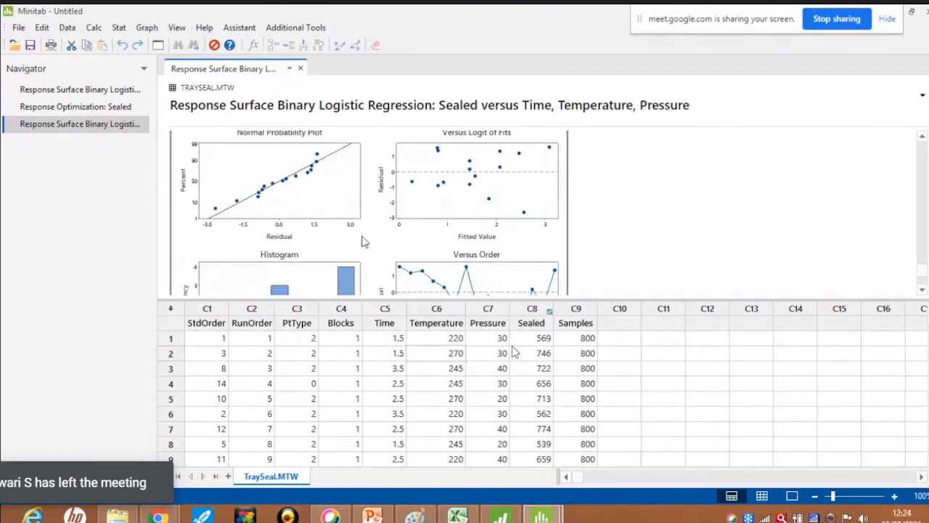
double_click(364, 242)
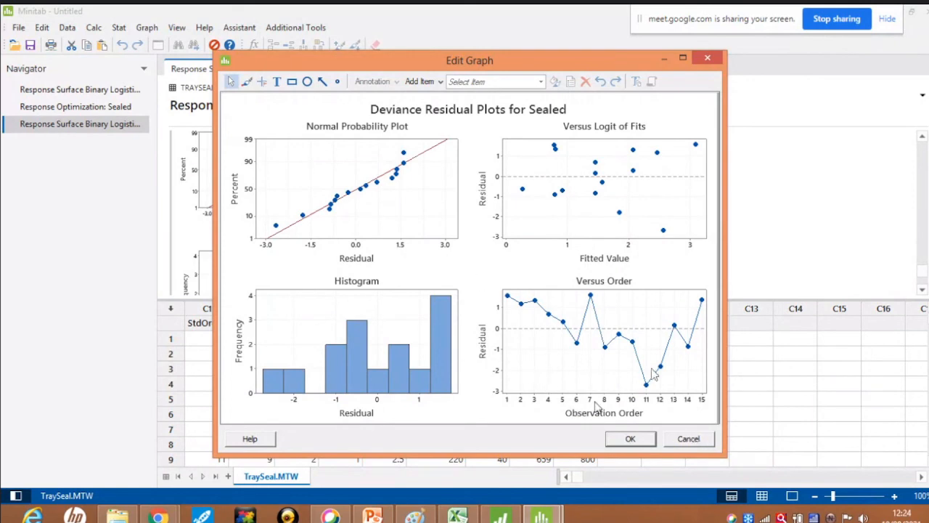
left_click(690, 440)
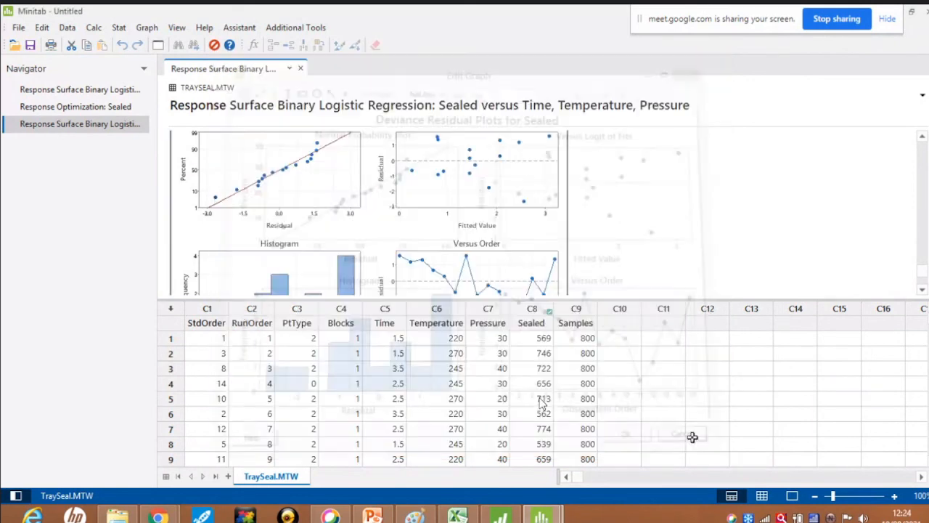
scroll(628, 258, "up", 3)
scroll(628, 258, "up", 15)
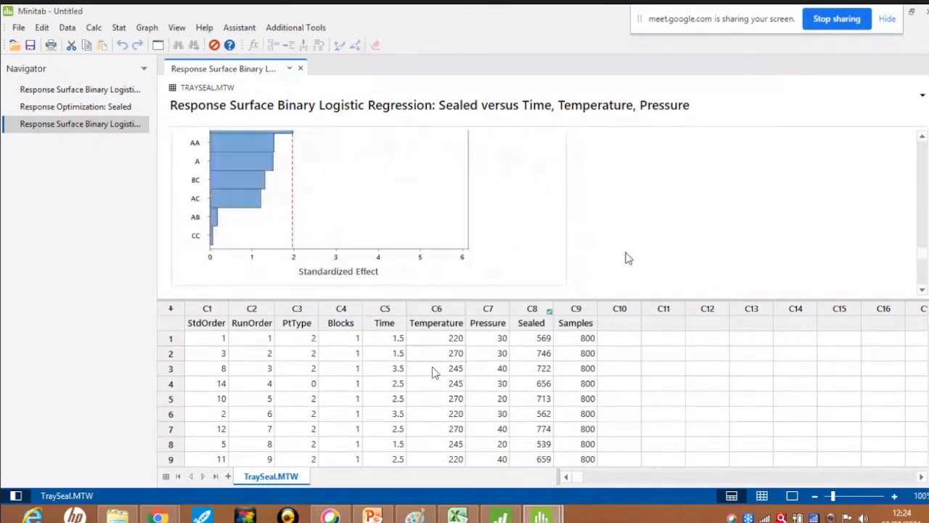
scroll(628, 259, "up", 4)
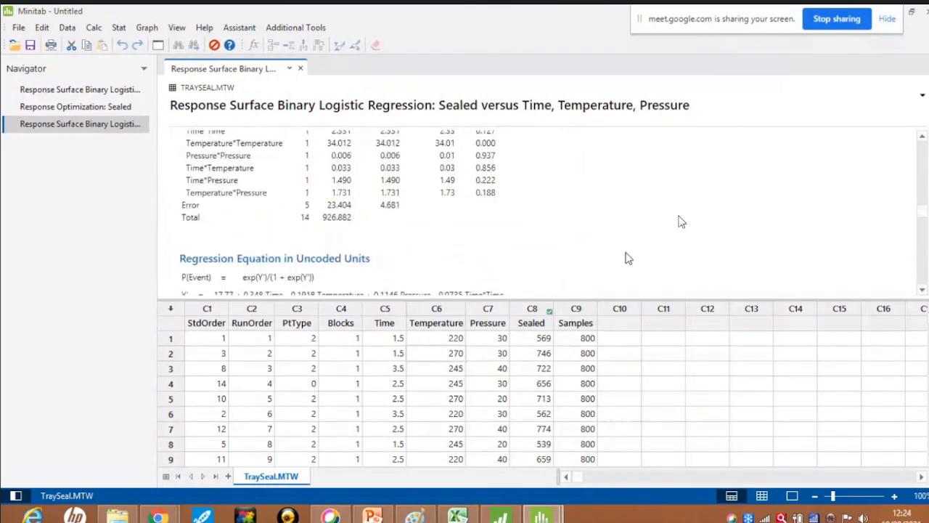
scroll(629, 259, "up", 4)
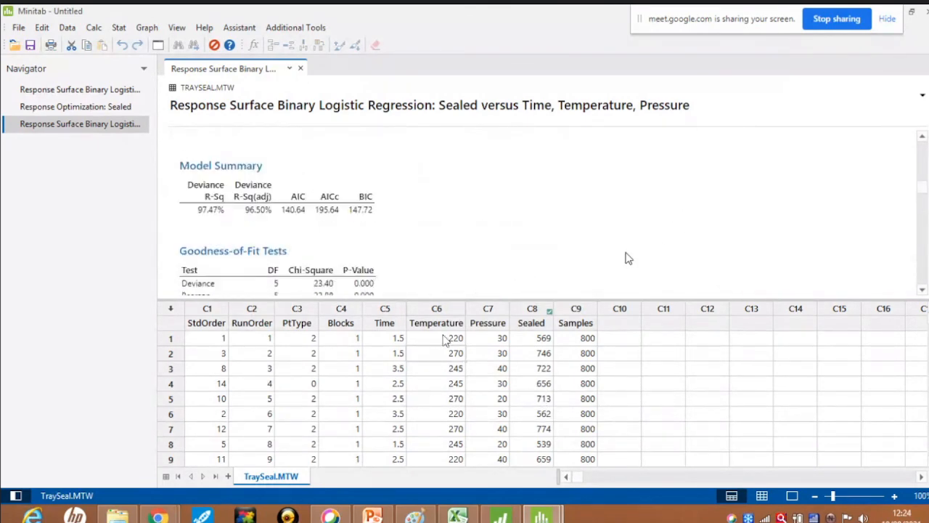
scroll(628, 259, "up", 3)
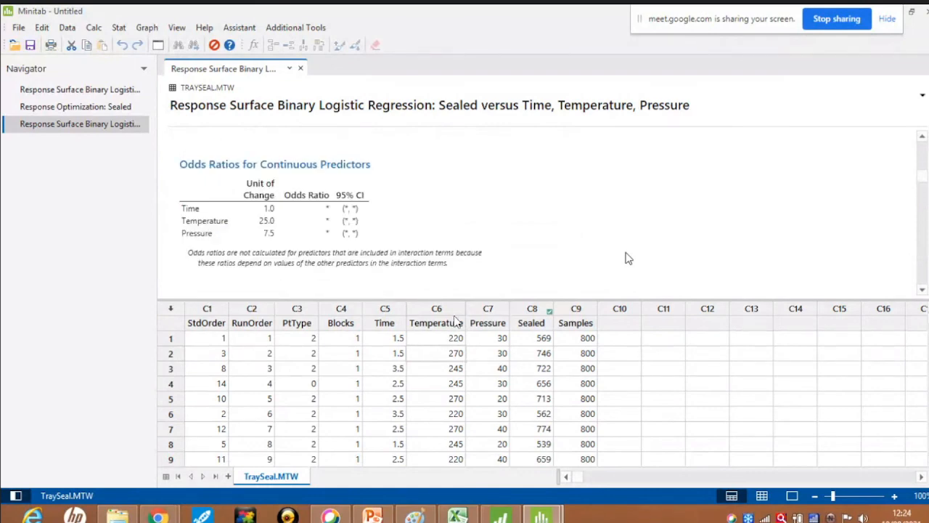
- Run the response surface Response Optimizer with the goal for Sealed set to Maximize
left_click(116, 29)
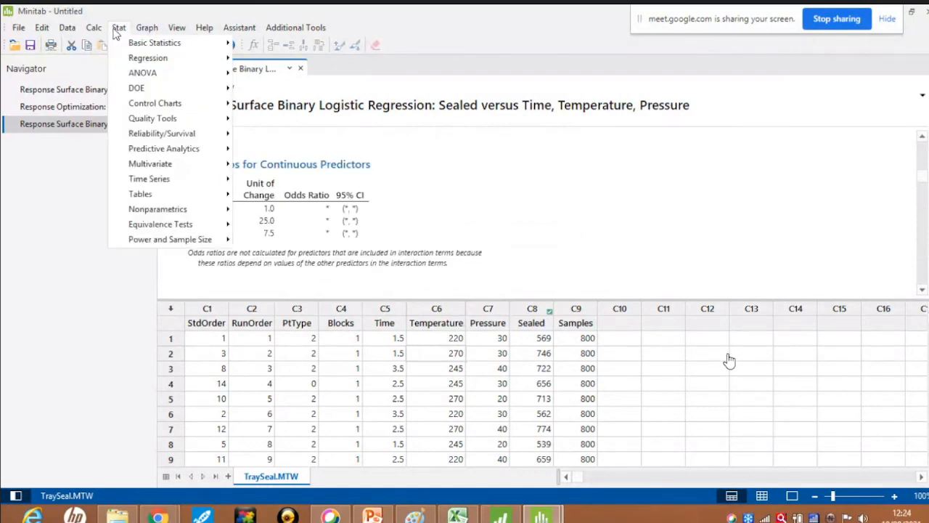
mouse_move(145, 92)
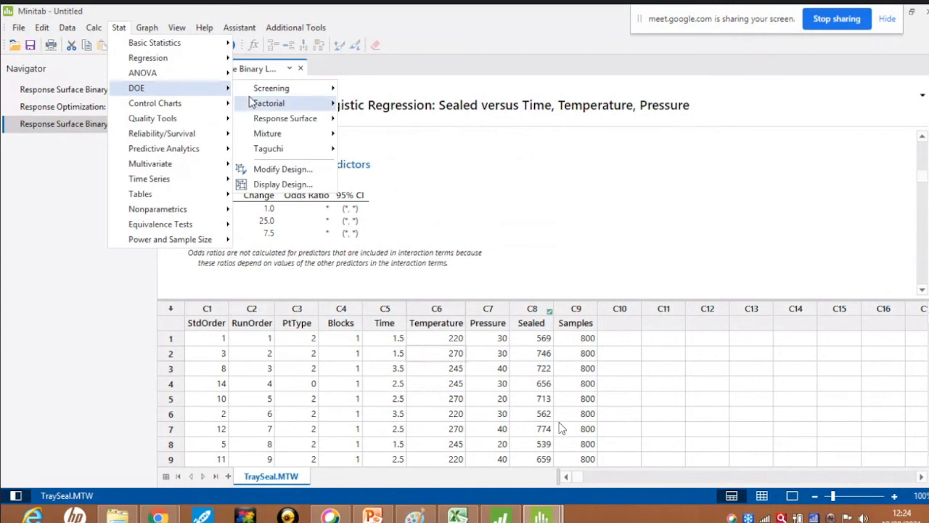
mouse_move(268, 122)
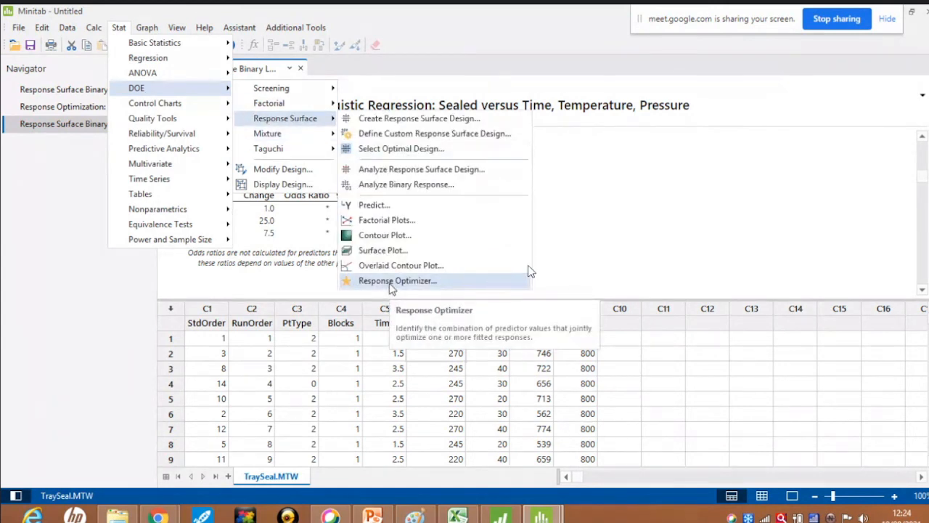
left_click(392, 282)
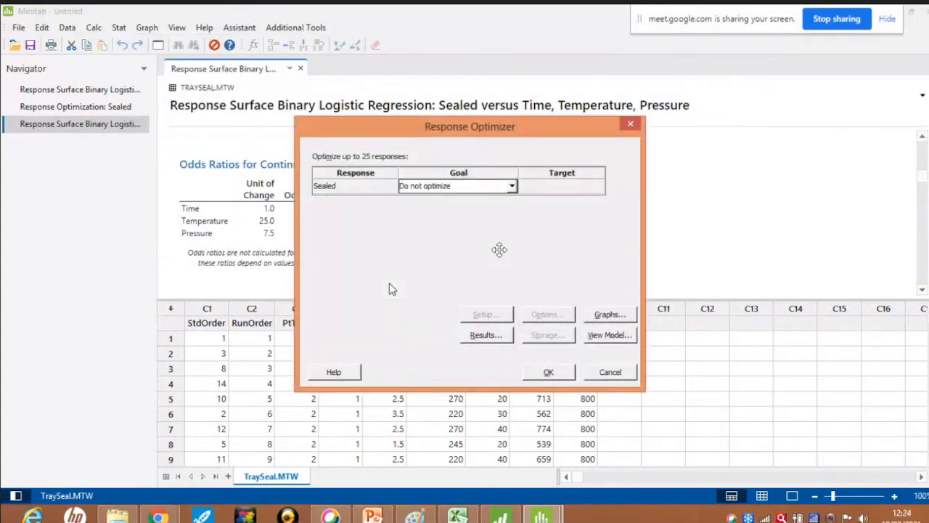
left_click(512, 187)
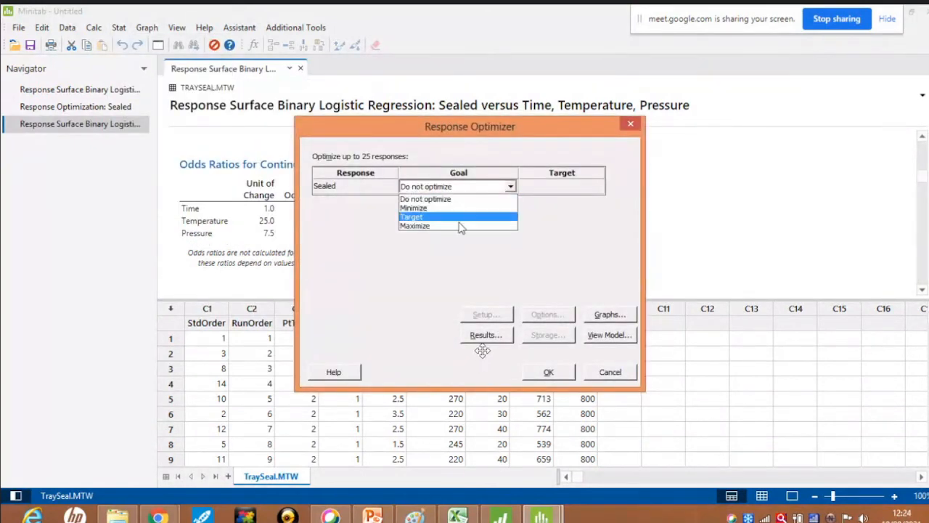
left_click(453, 226)
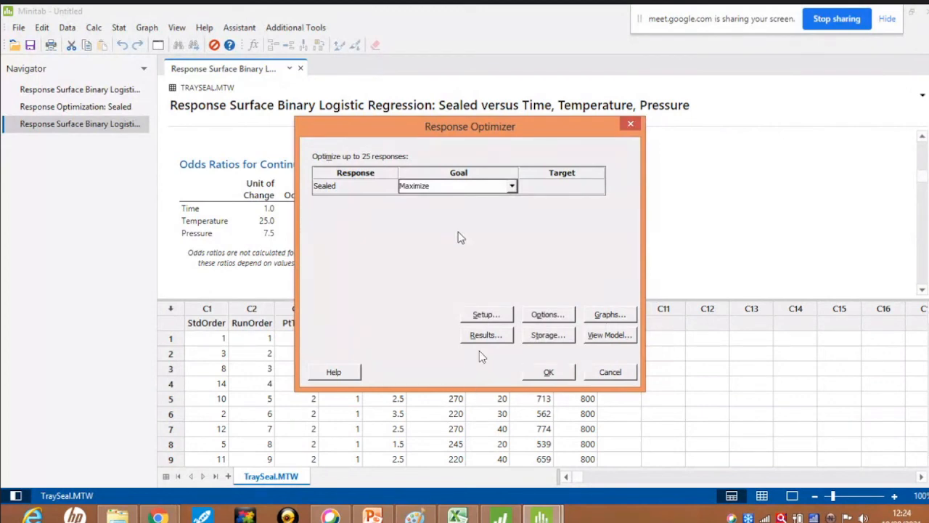
left_click(548, 370)
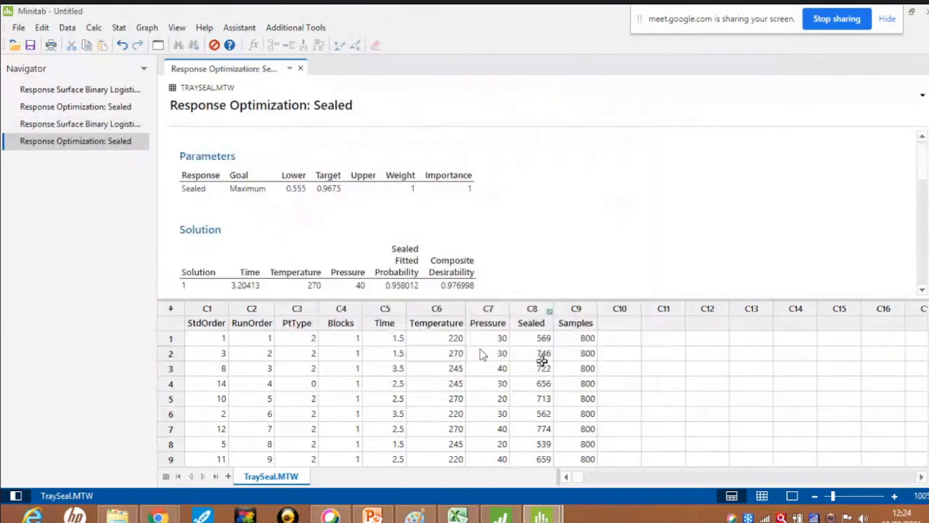
- Open the optimization plot for Sealed in the interactive optimizer and raise the Time setting to 3.50
scroll(528, 242, "down", 10)
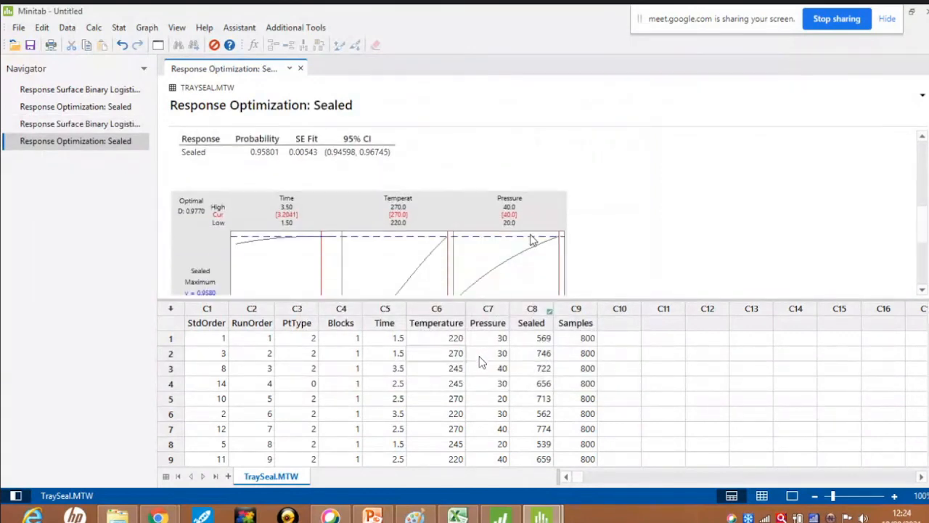
scroll(528, 243, "up", 5)
double_click(380, 259)
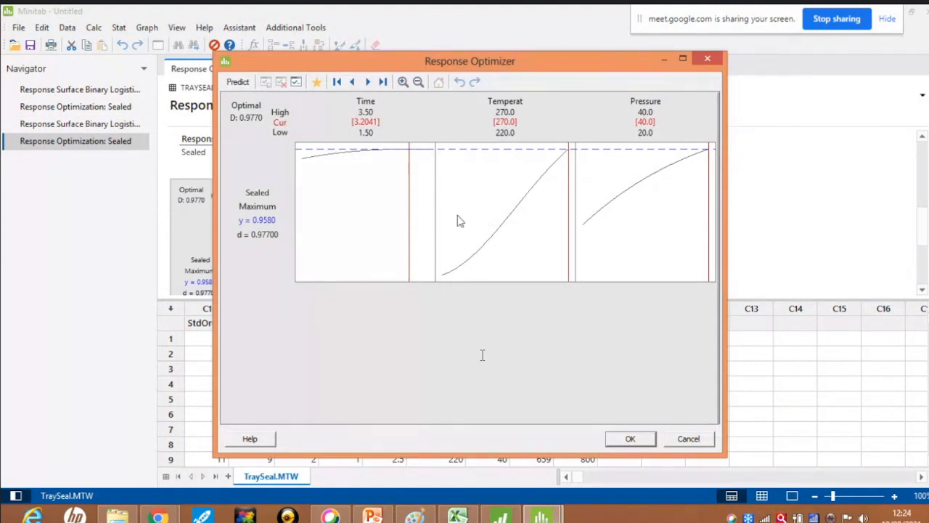
left_click_drag(411, 208, 413, 210)
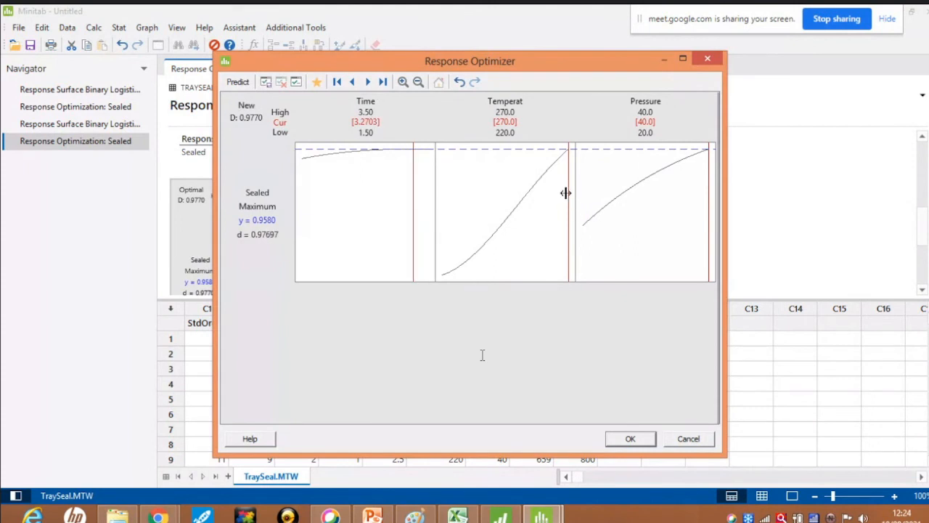
mouse_move(566, 193)
left_mouse_down()
mouse_move(537, 193)
mouse_move(570, 193)
left_mouse_up()
mouse_move(259, 243)
left_click_drag(414, 203, 432, 212)
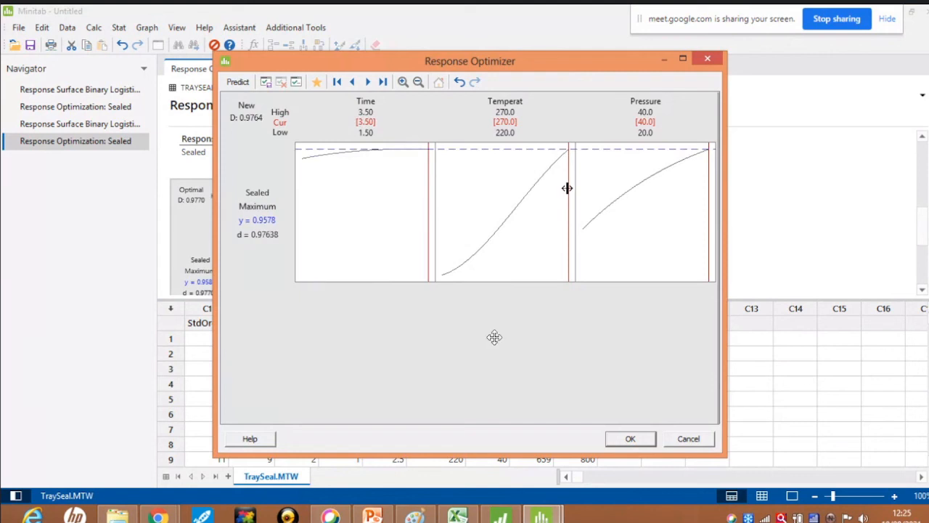
- Try Temperature at about 255.2 and Pressure at about 23.4, move Pressure to 40 and Temperature to about 269.3, and discard the trial settings
left_click_drag(567, 188, 533, 222)
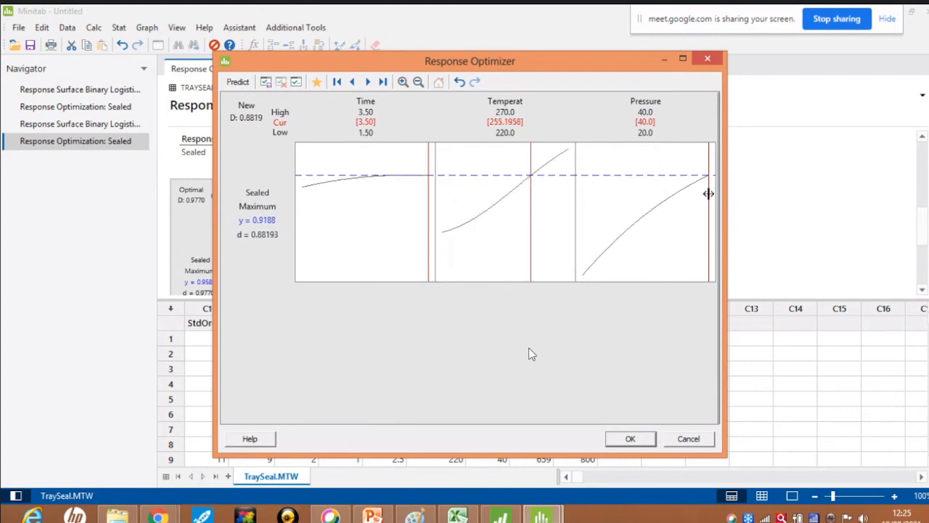
left_click_drag(709, 194, 669, 194)
key("Left")
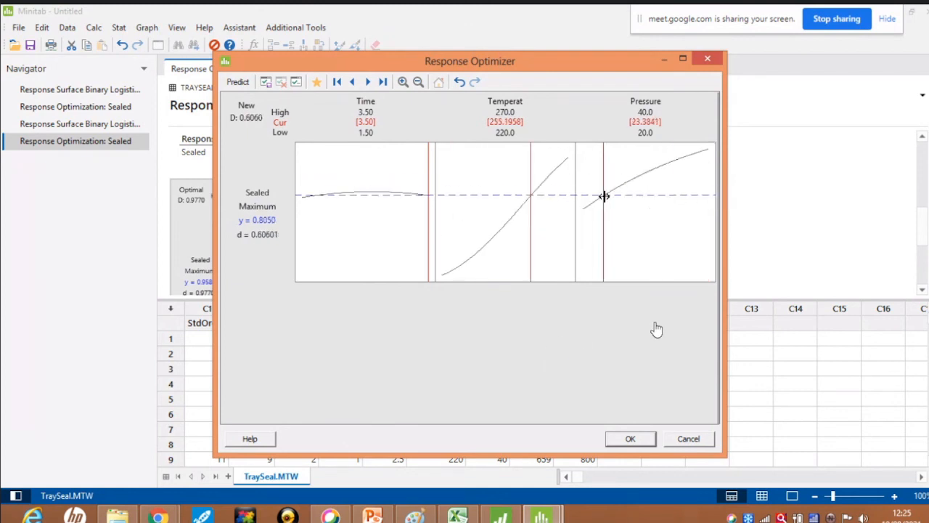
left_click_drag(603, 196, 707, 192)
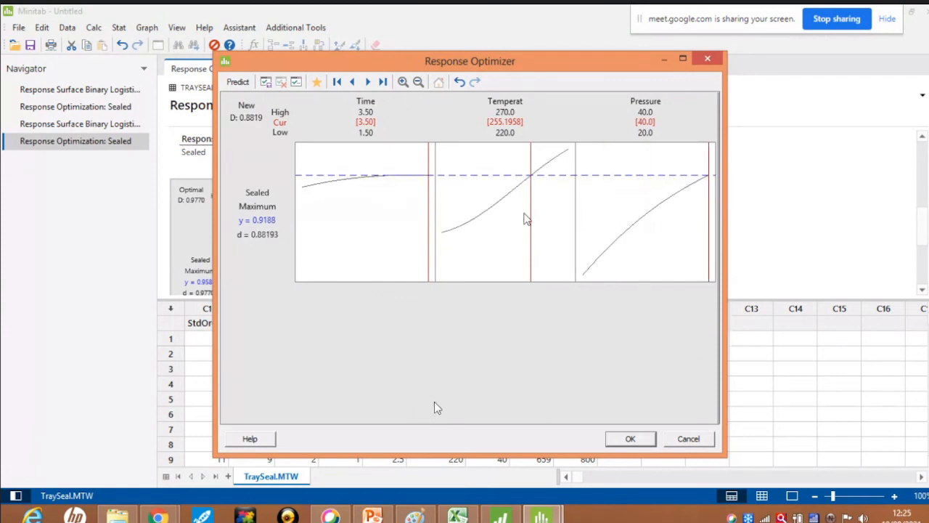
left_click_drag(533, 210, 568, 207)
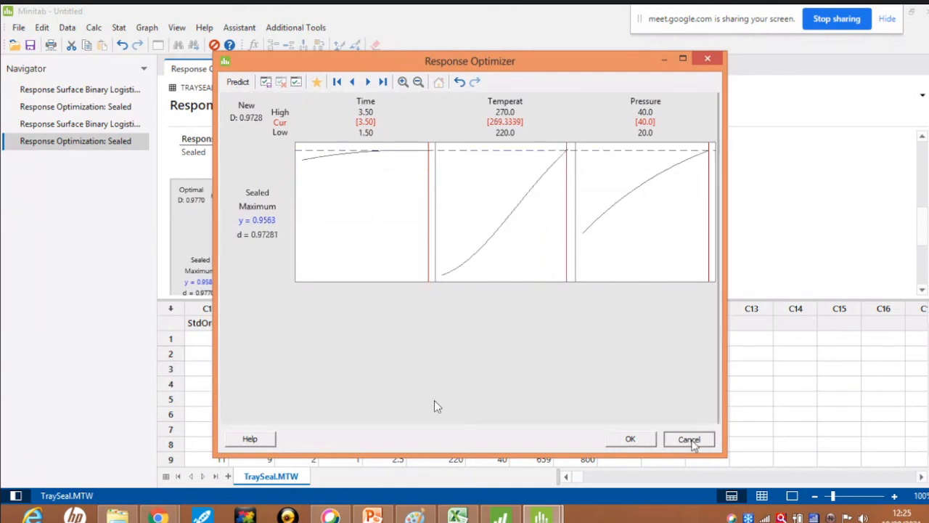
left_click(689, 439)
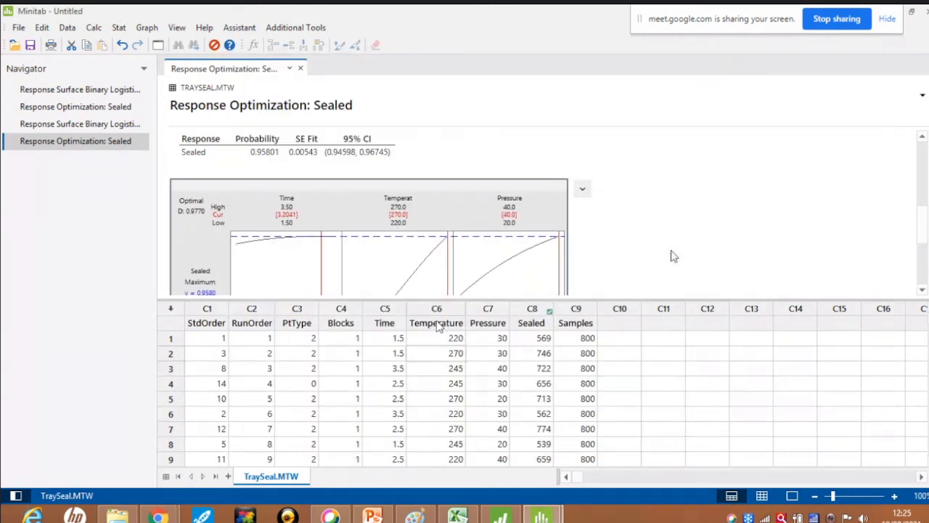
- Review the optimization plot, Solution and Multiple Response Prediction tables for Sealed, and switch to the Google Meet window in Chrome
scroll(674, 252, "down", 3)
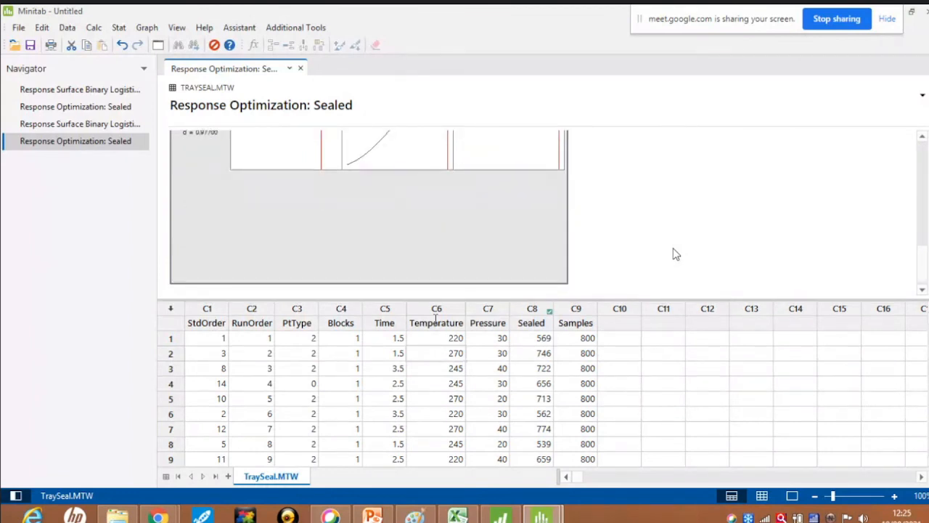
scroll(674, 254, "up", 5)
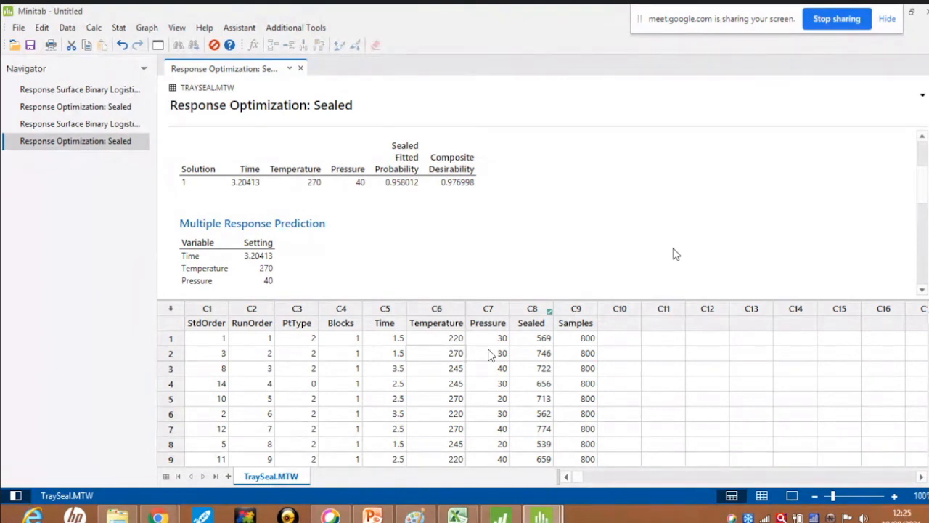
left_click(379, 181)
left_click(158, 515)
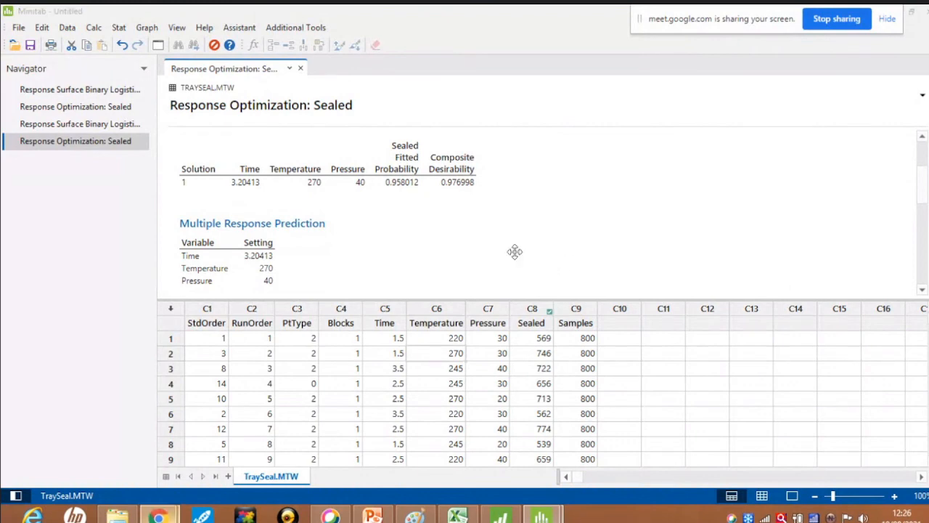
left_click(107, 457)
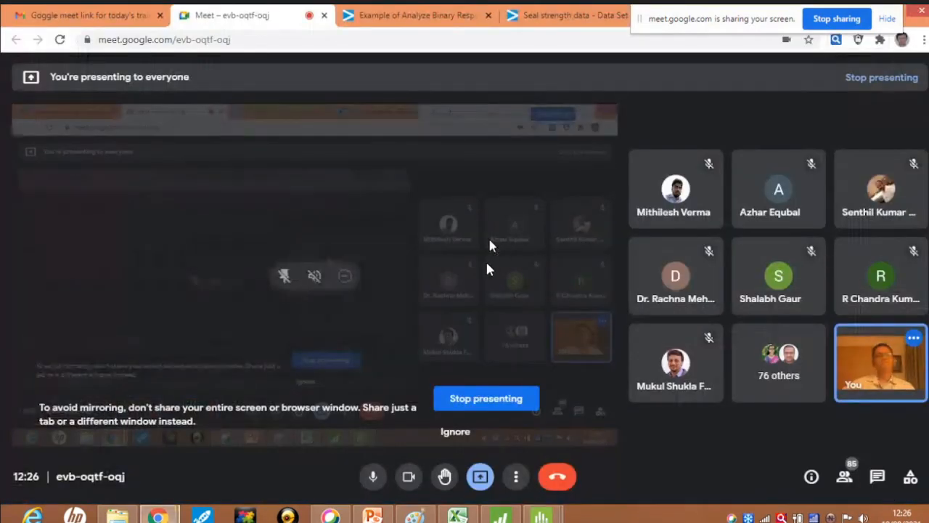